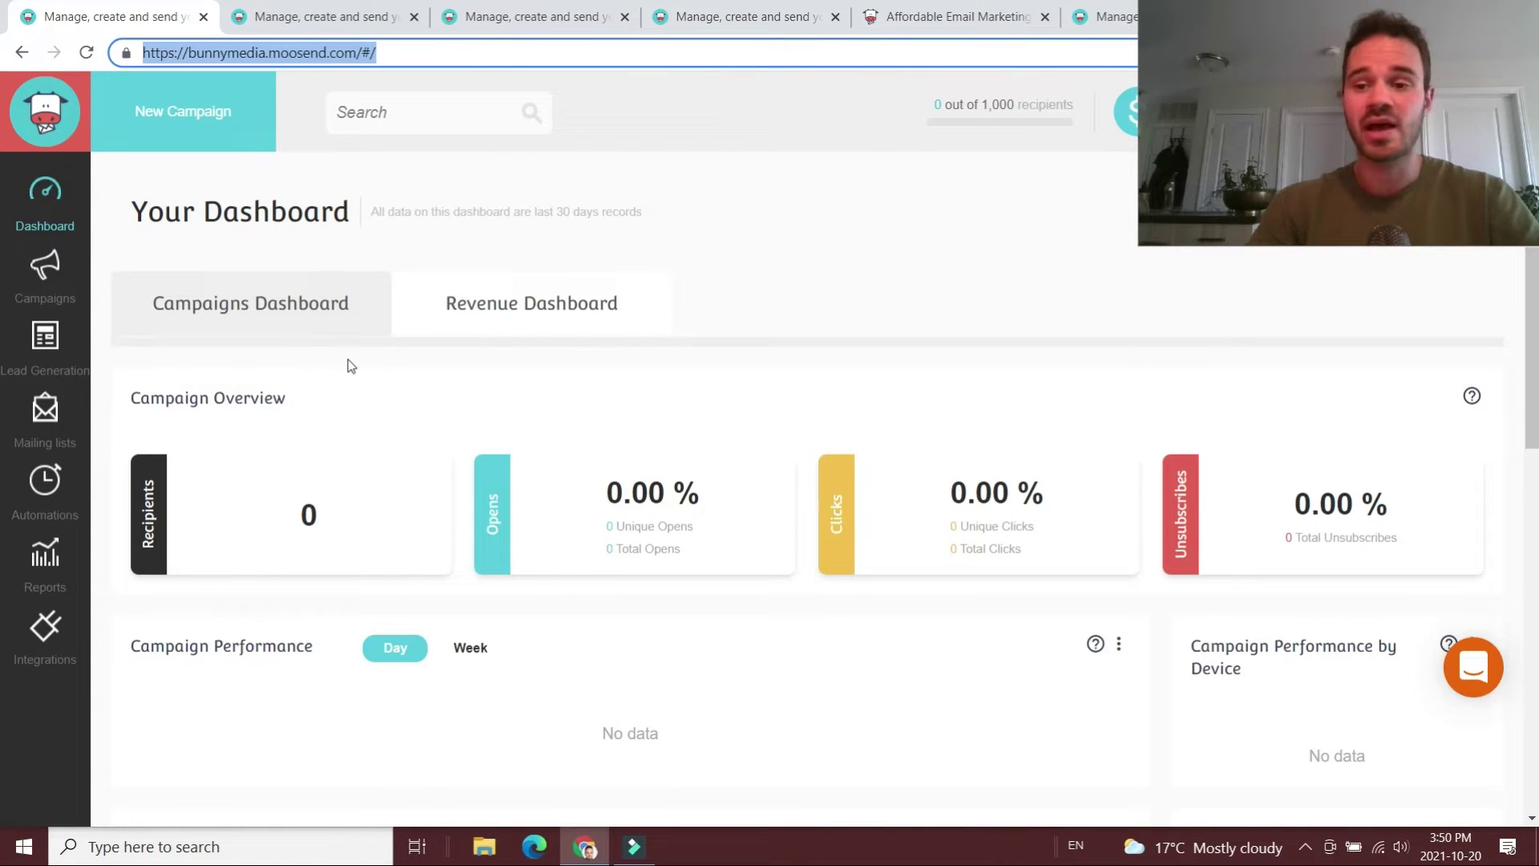
- Look through the dashboard's campaign overview, performance and top links sections
scroll(351, 366, down, 1)
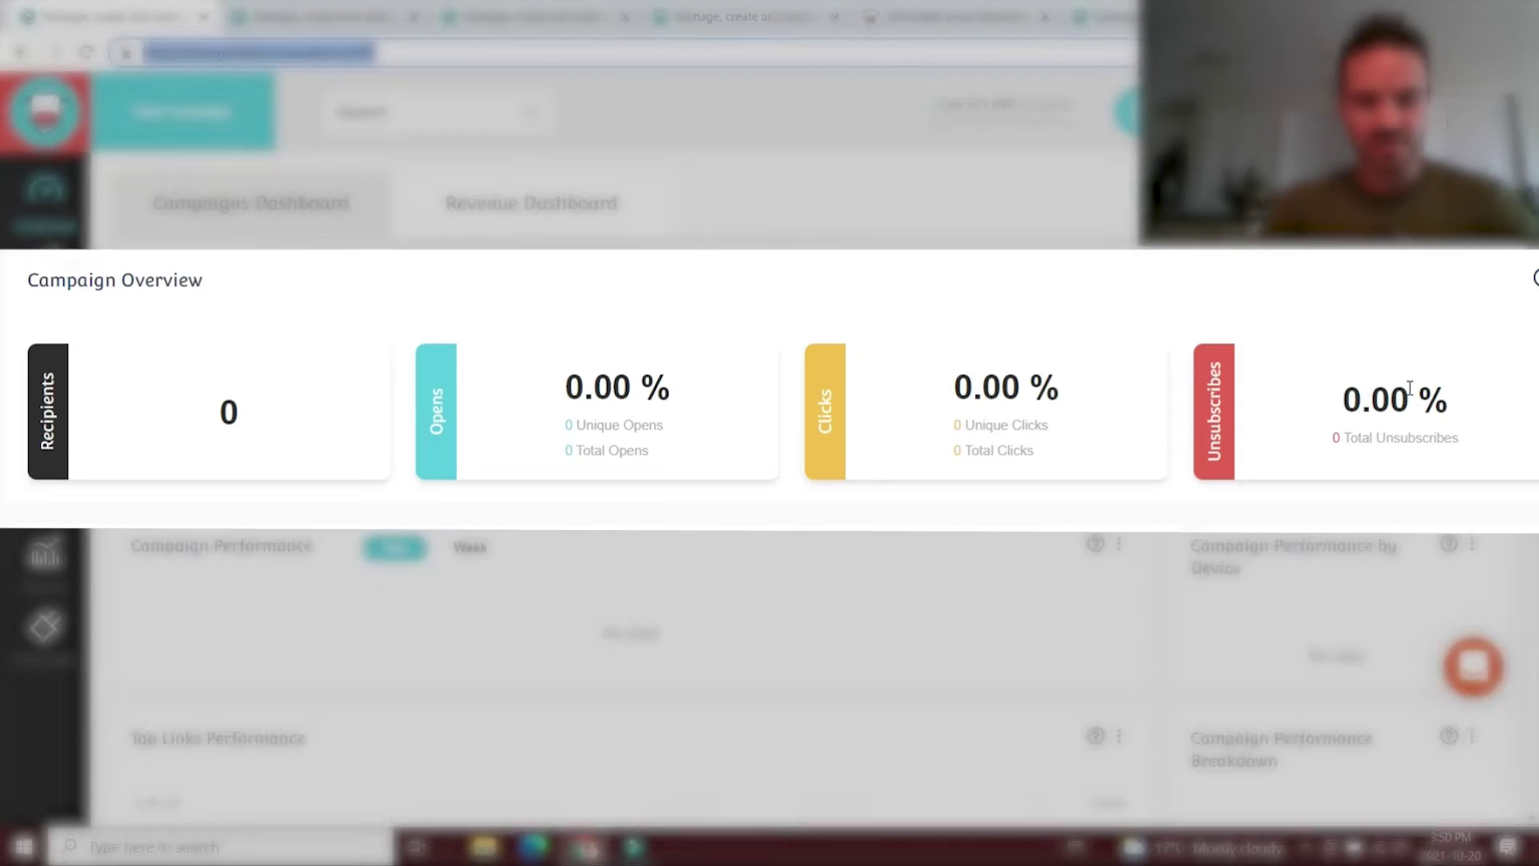
scroll(650, 383, down, 2)
scroll(673, 415, down, 5)
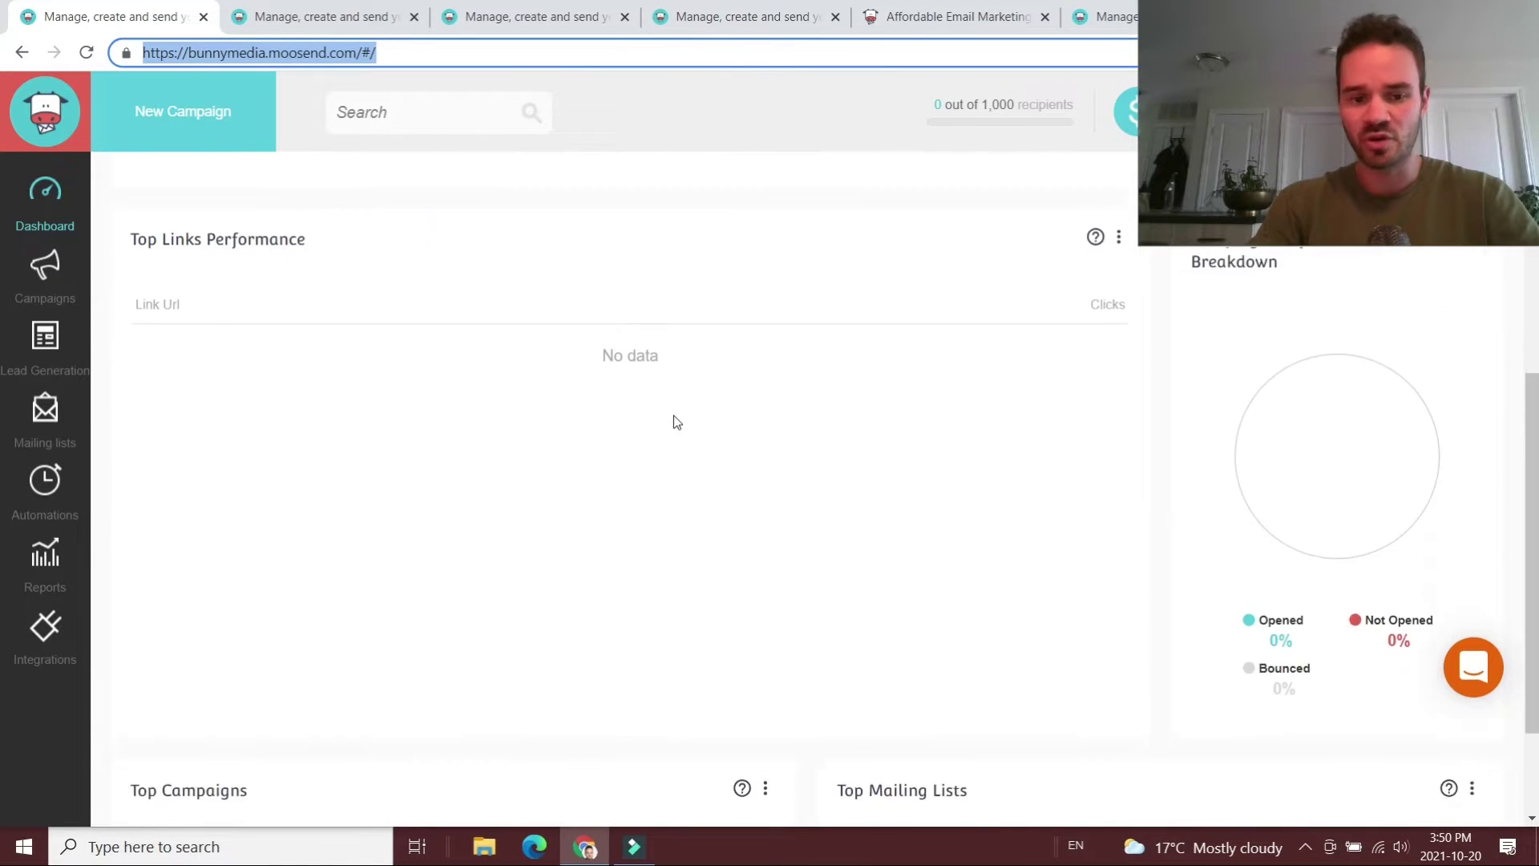
scroll(675, 416, up, 8)
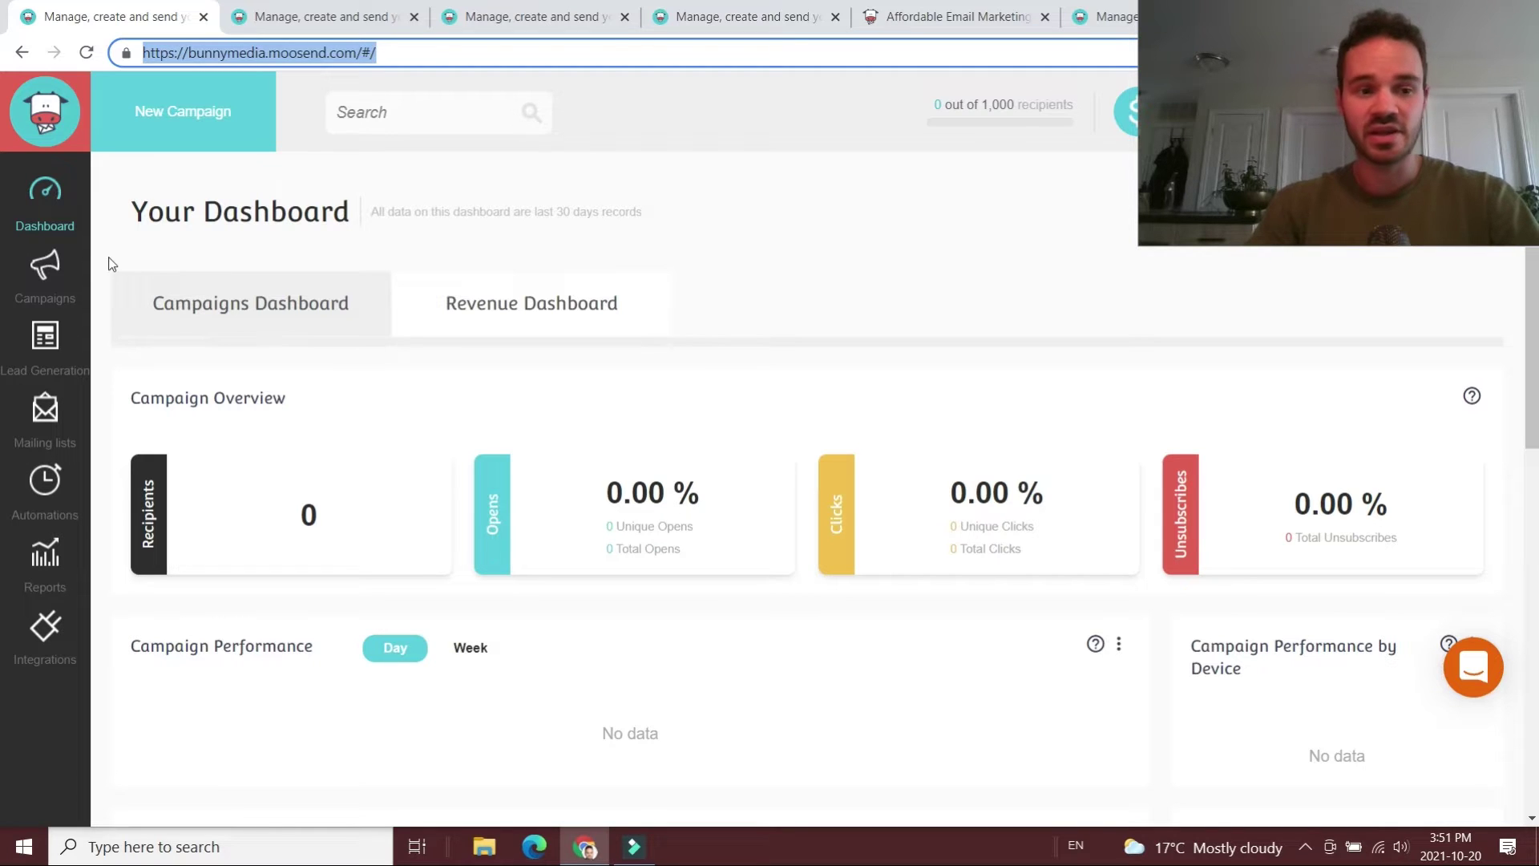
- Start a new campaign of the Regular Campaign type
click(50, 273)
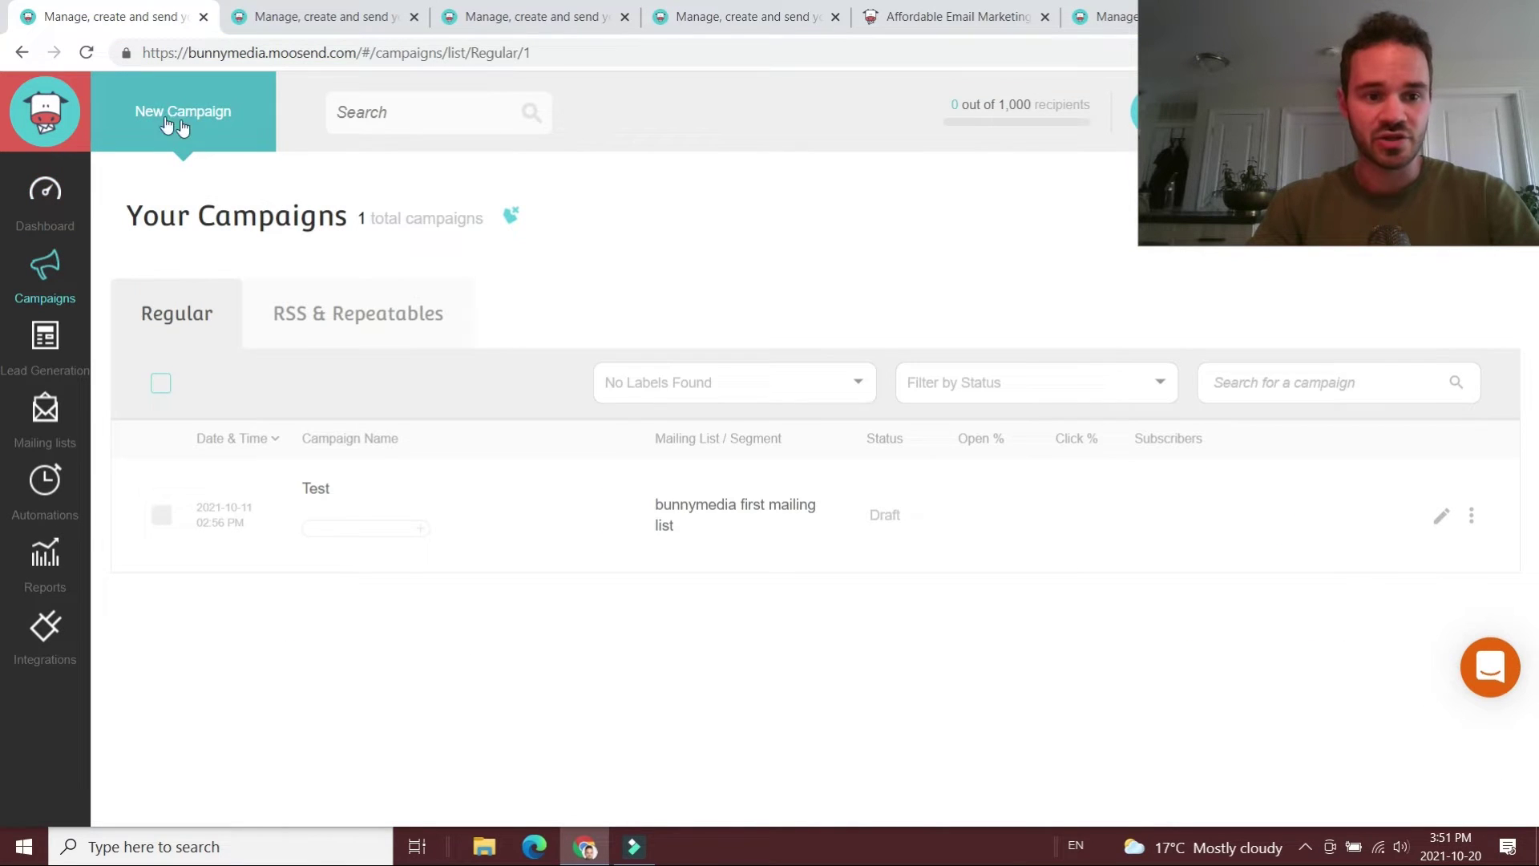
click(190, 120)
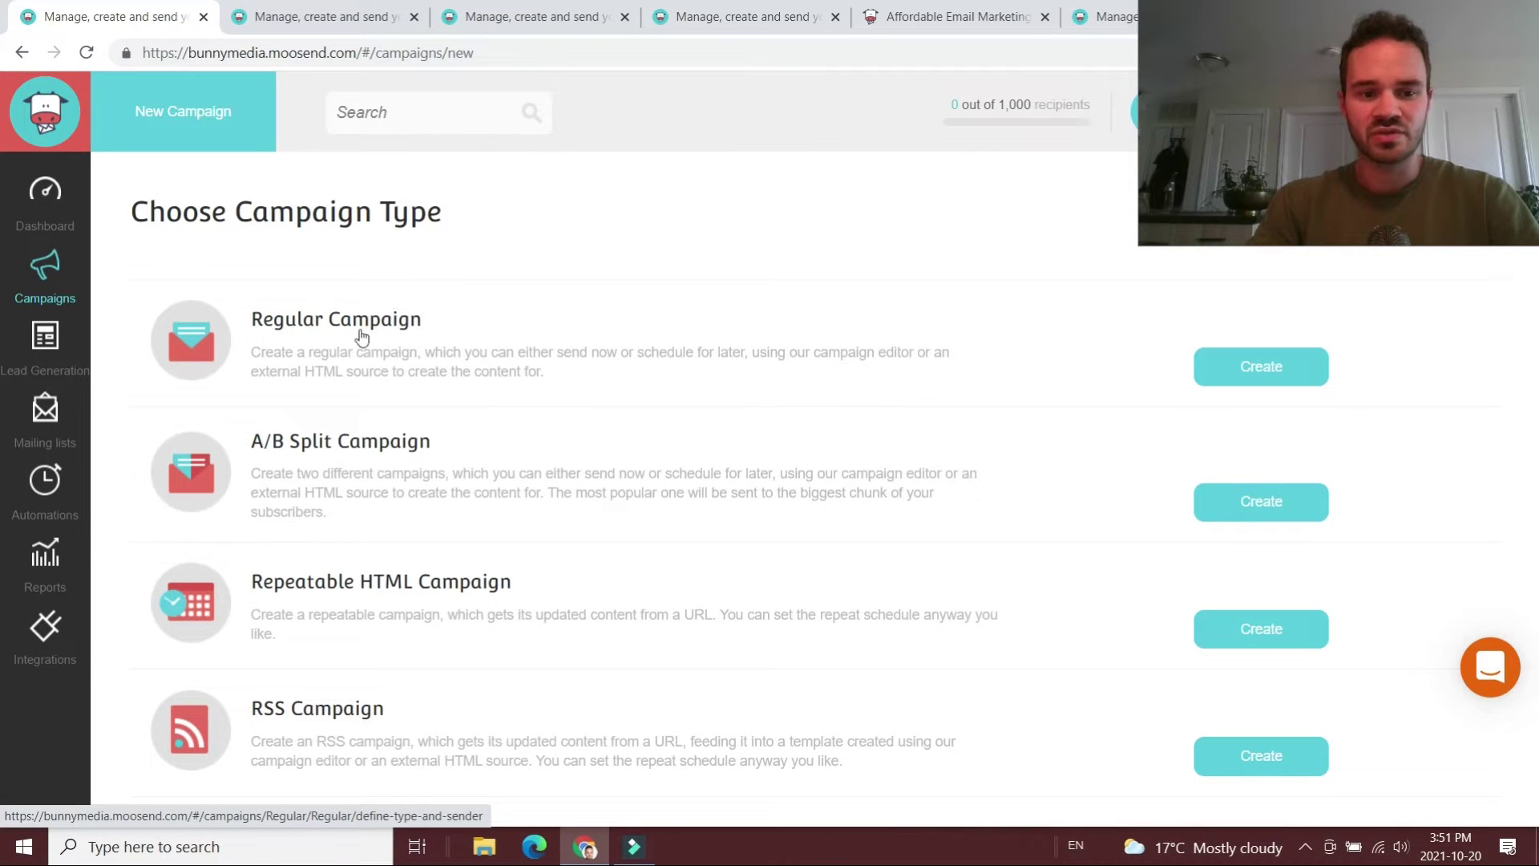
drag(434, 443, 257, 446)
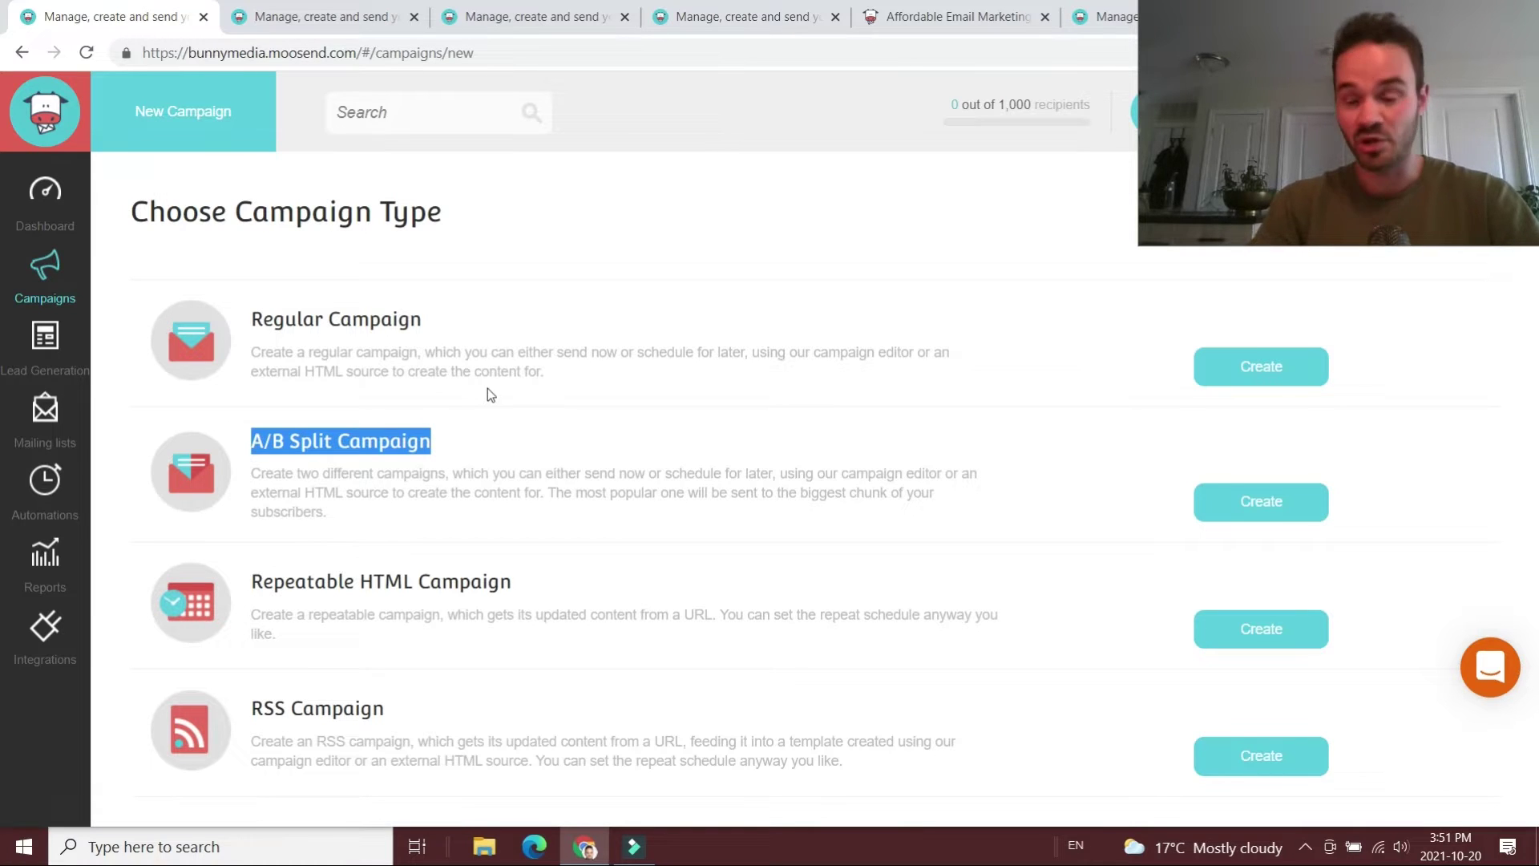
click(1238, 371)
- Name the campaign Test and set its subject to Test12
scroll(601, 313, down, 3)
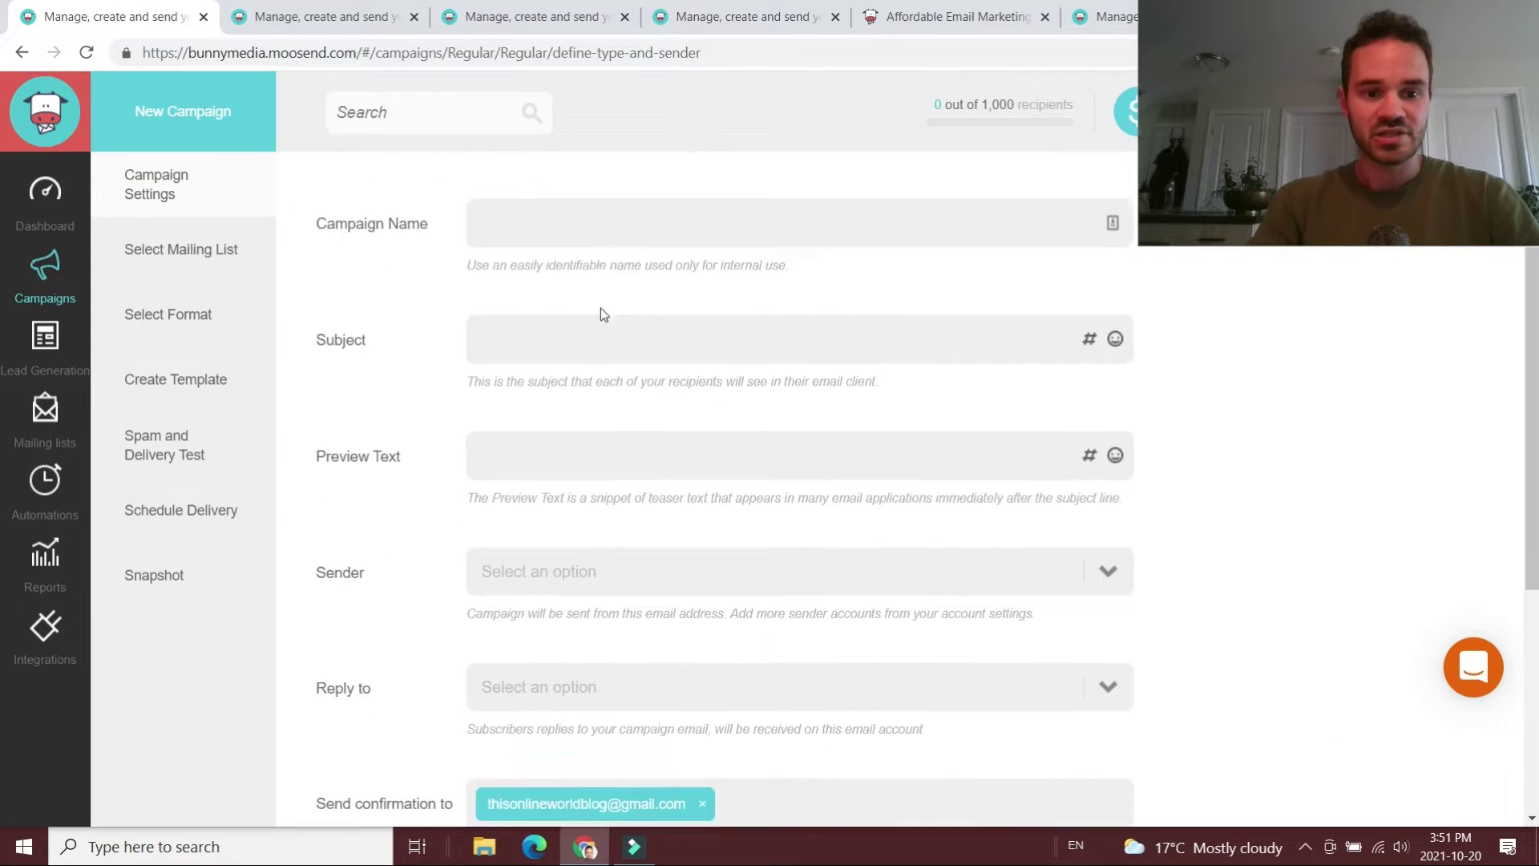
scroll(547, 343, up, 3)
text(Test)
click(570, 418)
text(Test12)
- Choose the bunnymedia Owner account as both the campaign's sender and its reply-to address
scroll(596, 358, down, 3)
click(602, 440)
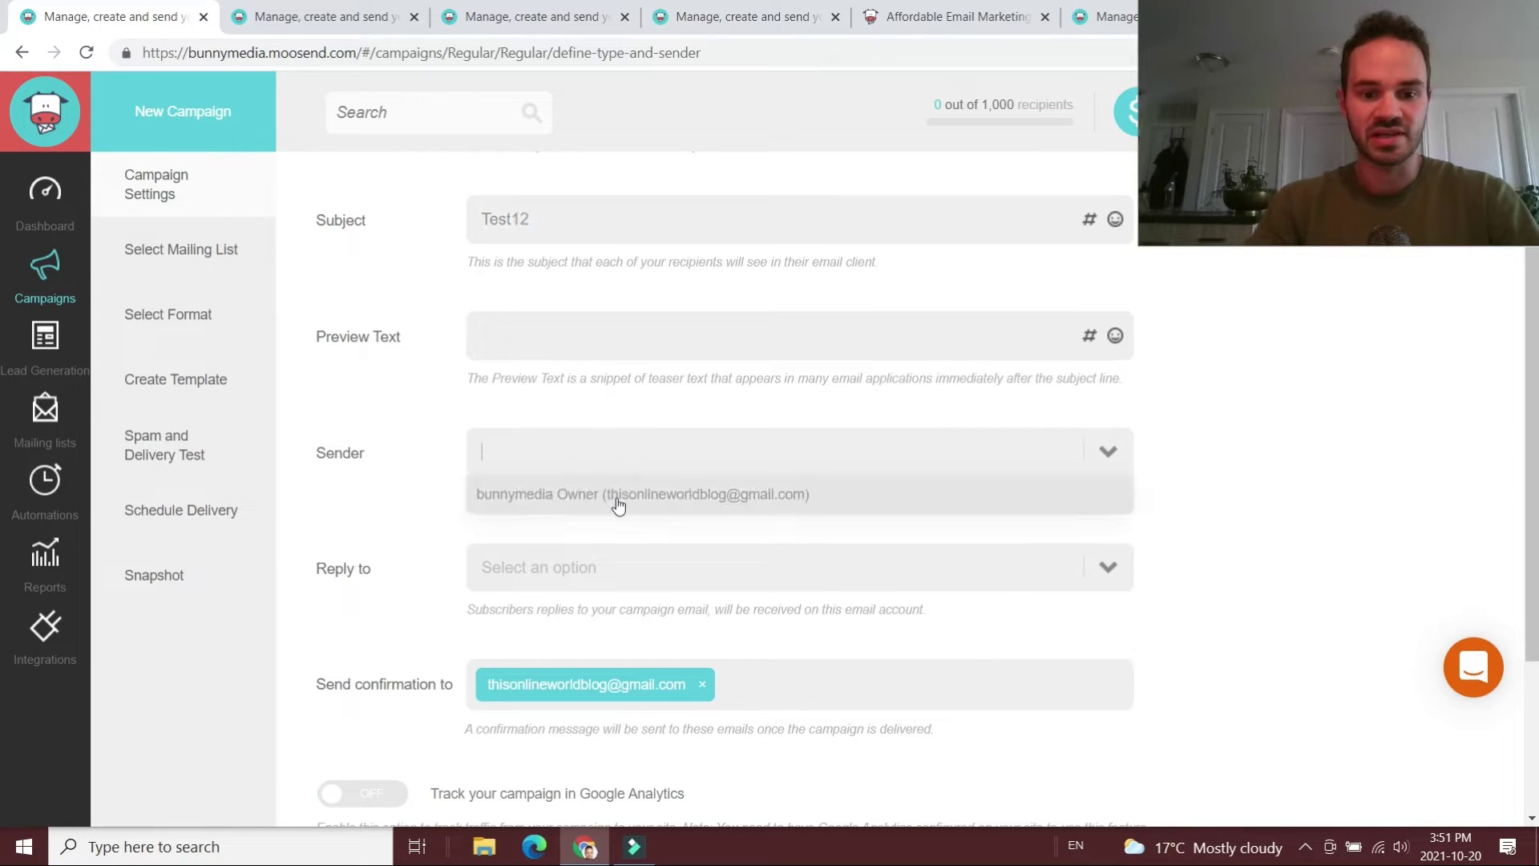
click(616, 499)
click(597, 567)
click(601, 609)
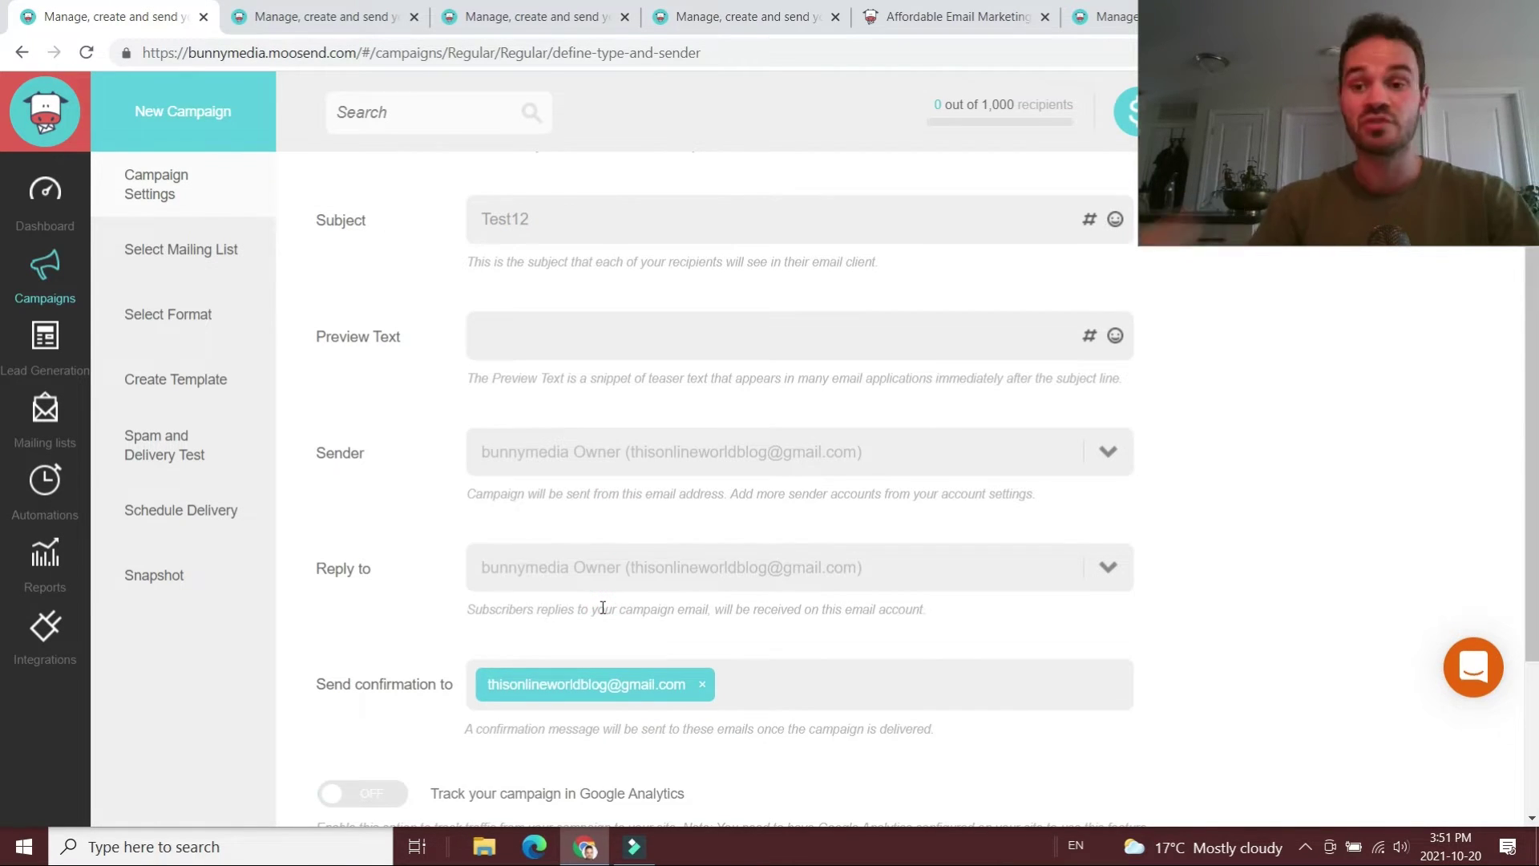
- Select the bunnymedia first mailing list as the campaign's recipients and continue to the format choice
scroll(617, 551, up, 5)
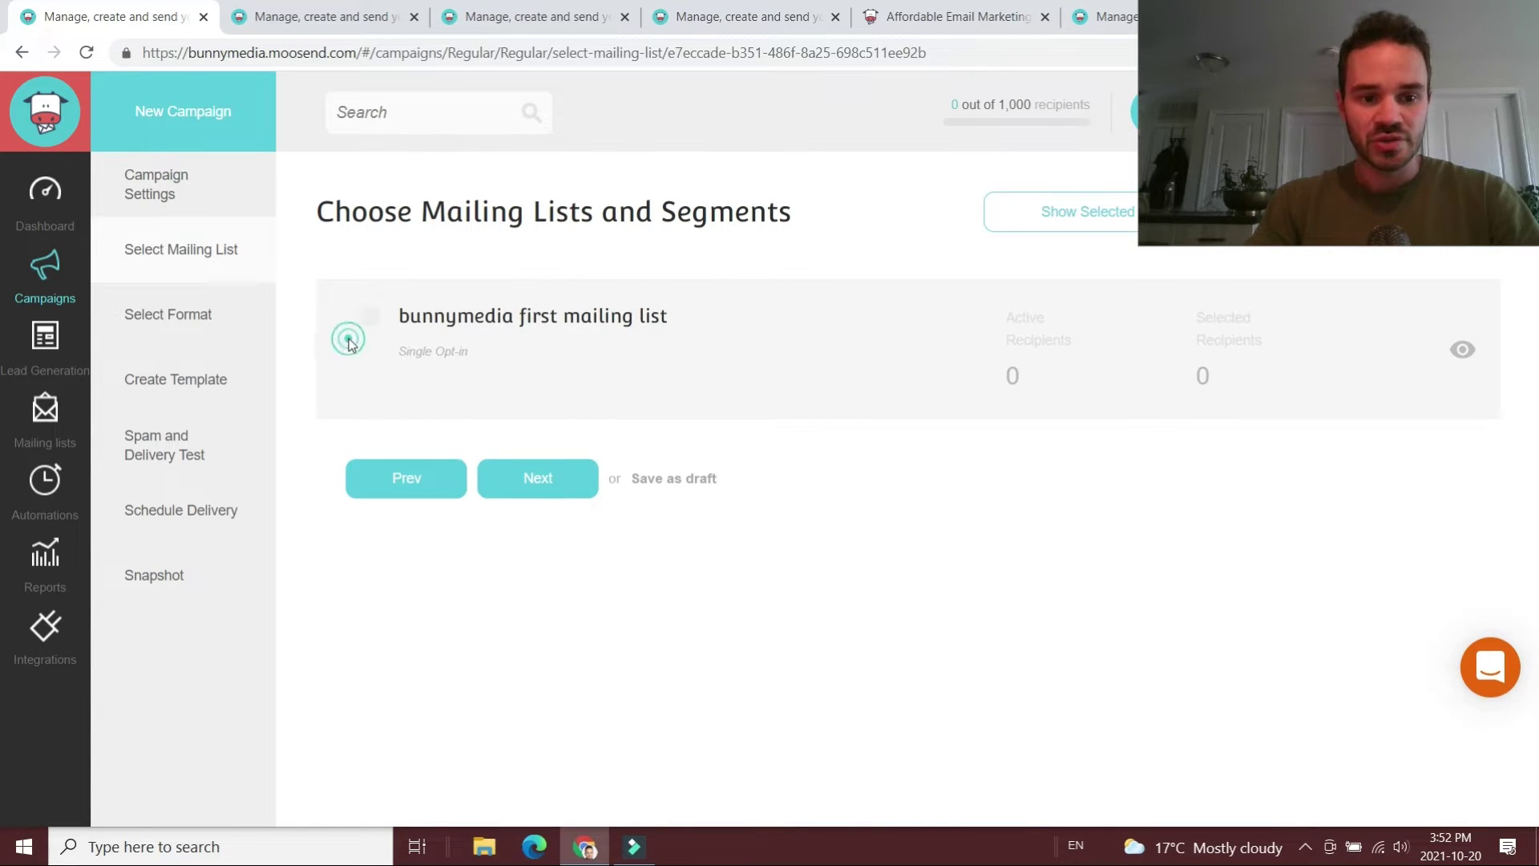
drag(711, 320, 368, 316)
click(368, 316)
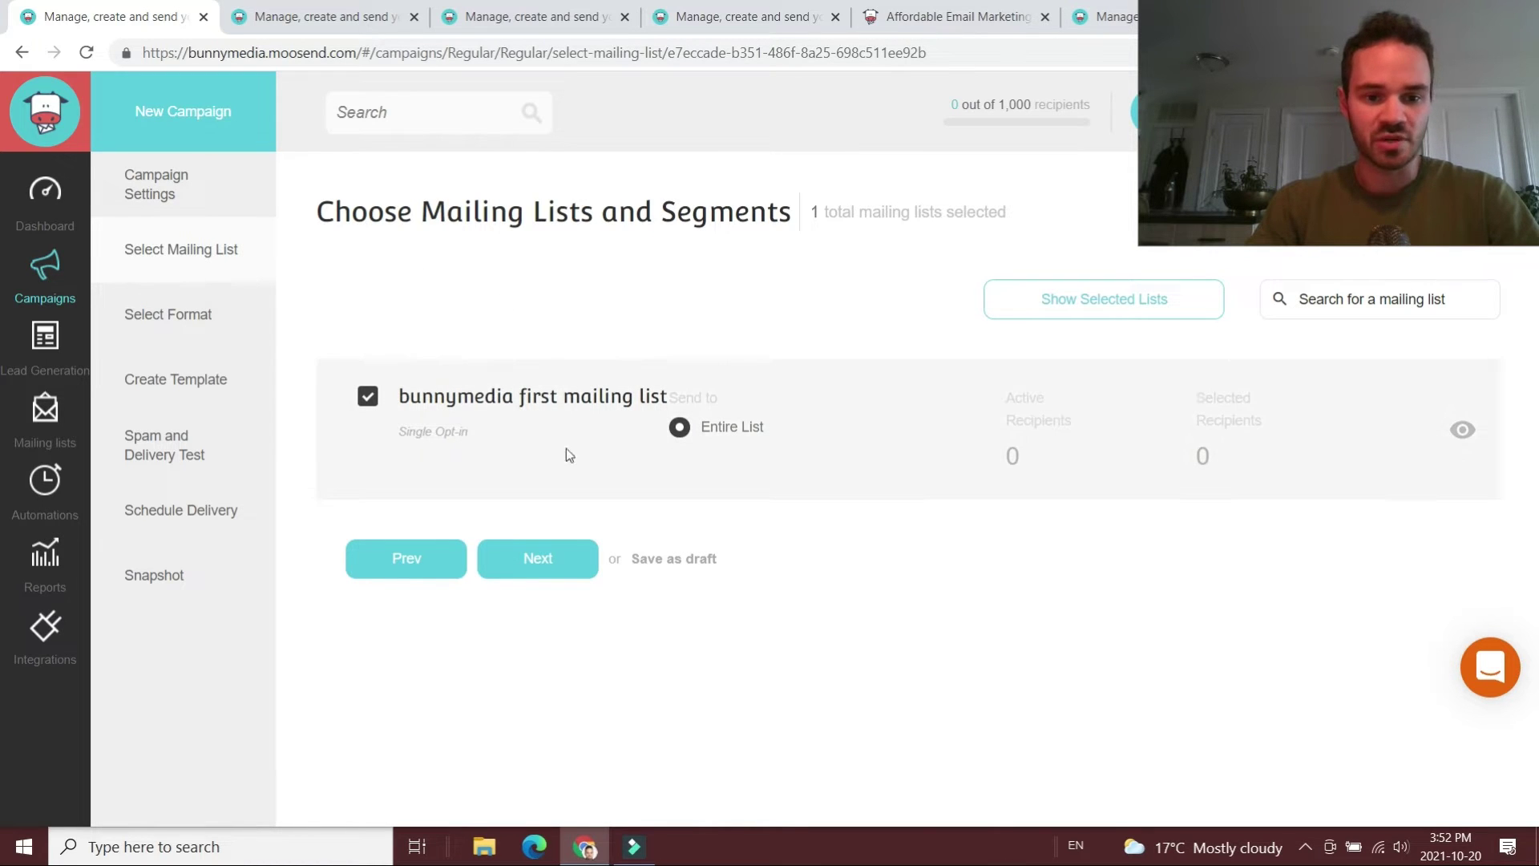
click(555, 568)
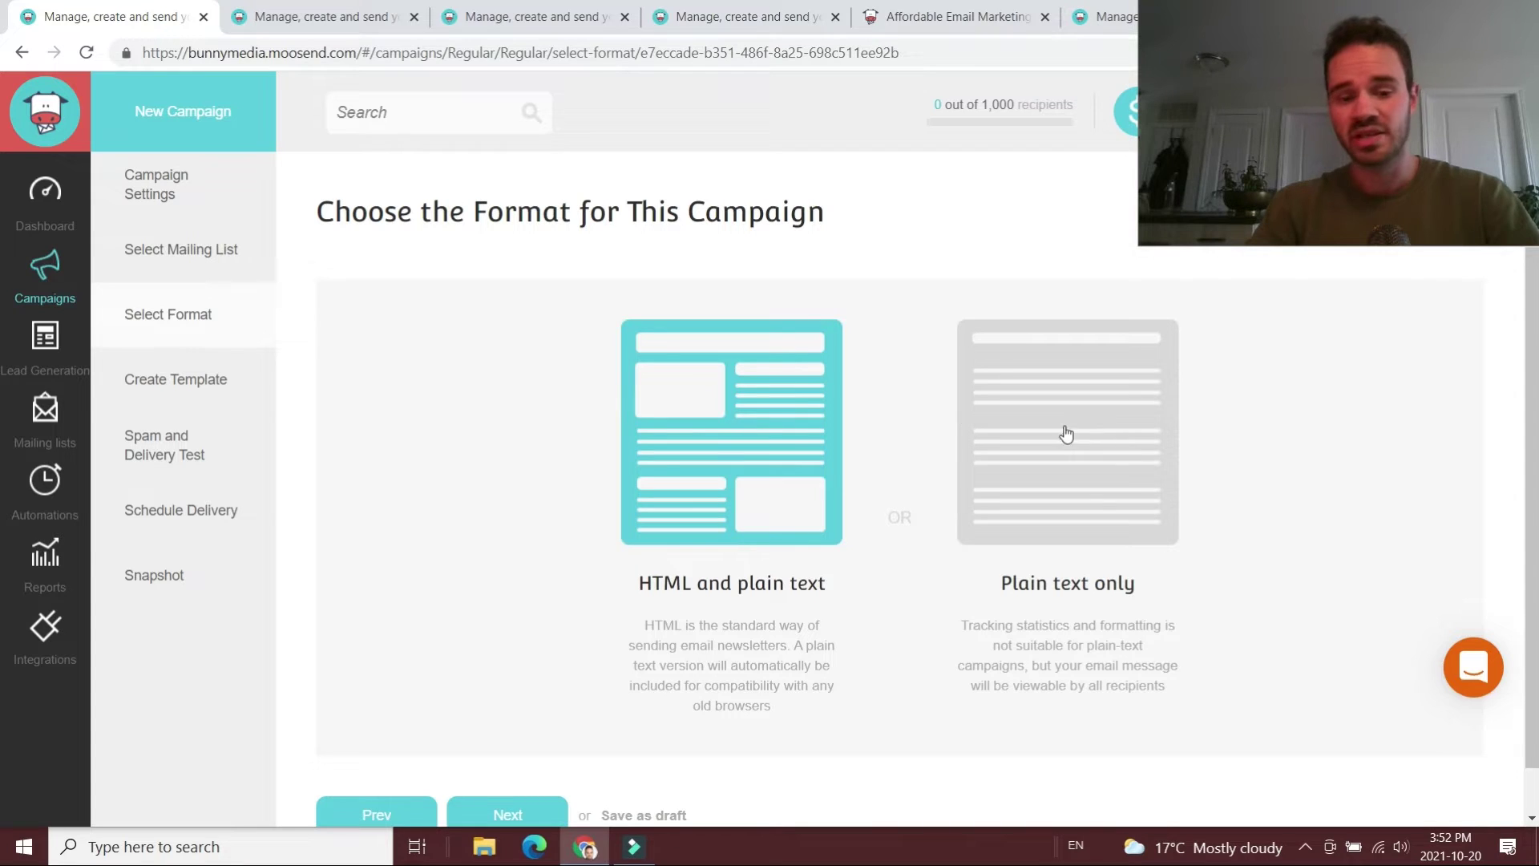
- Keep the HTML and plain text format for the campaign and open the newsletter design editor
drag(638, 627, 788, 646)
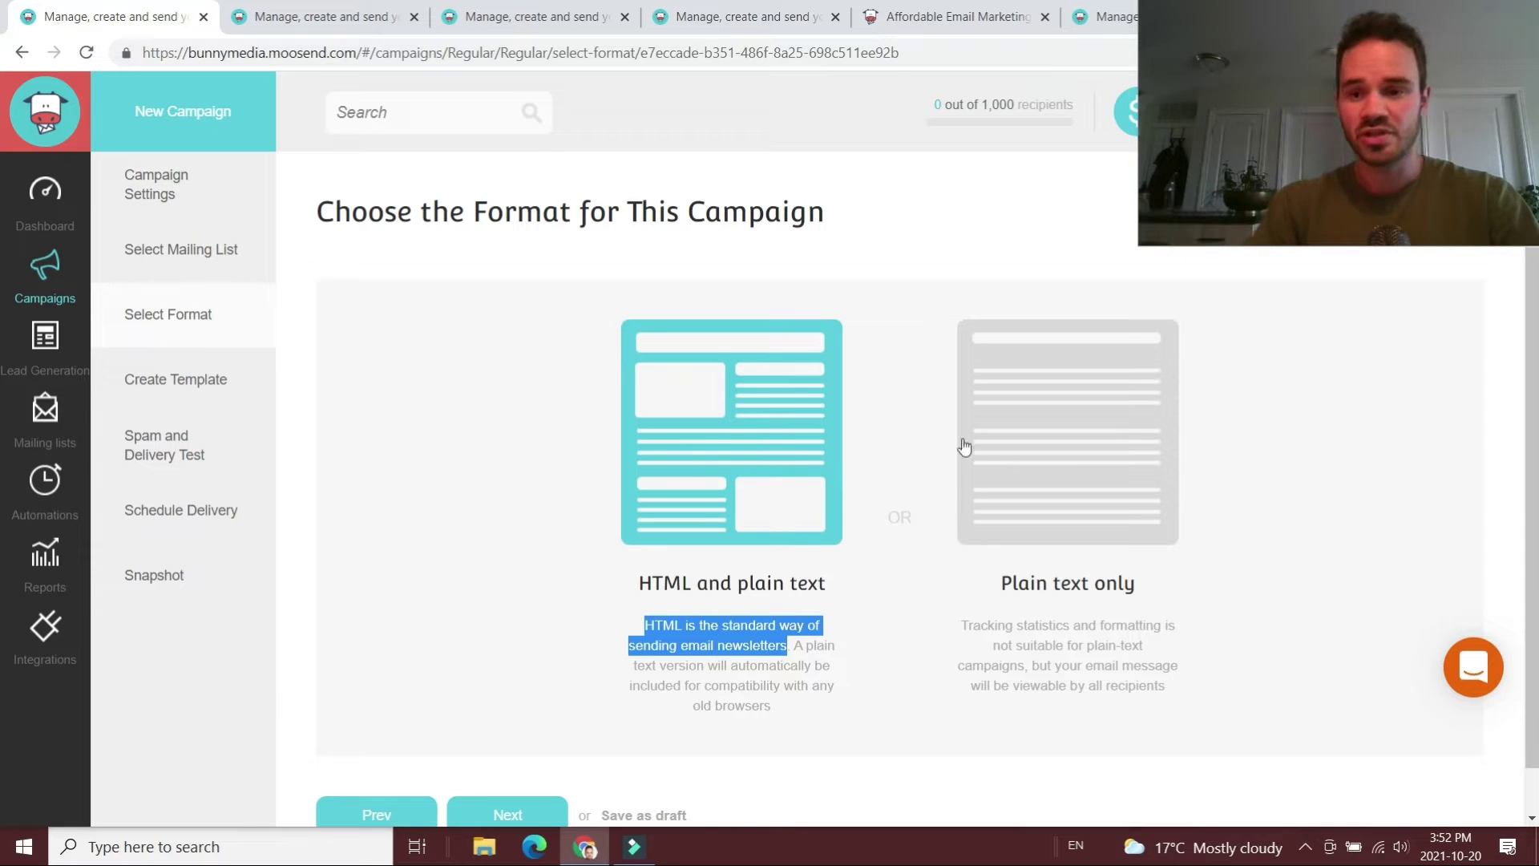
scroll(586, 641, down, 1)
click(542, 767)
click(447, 590)
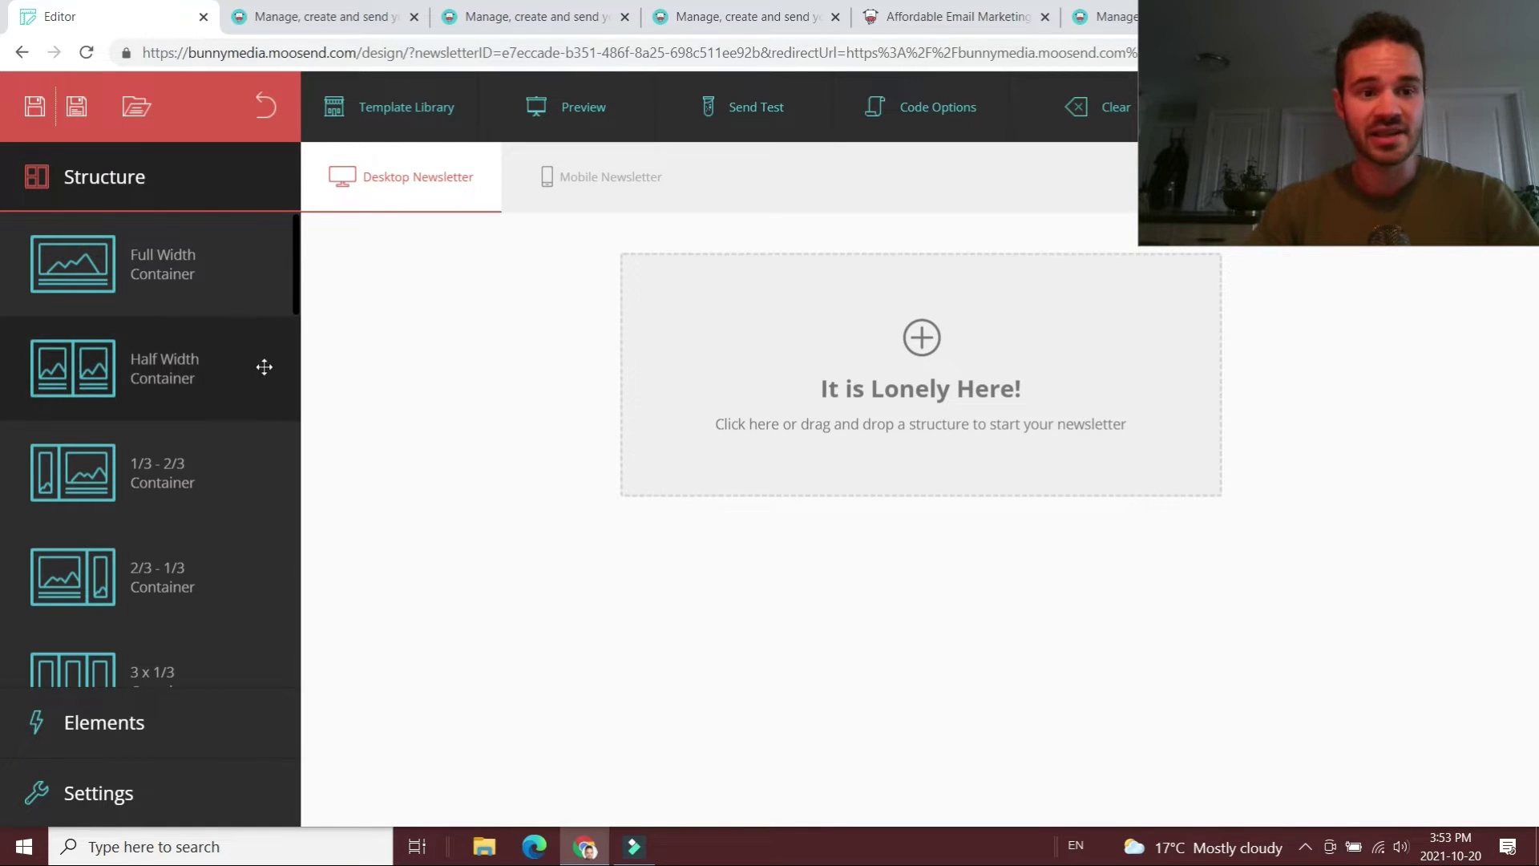
- Review the available structures and place a Full Width Container in the empty newsletter
scroll(192, 361, down, 5)
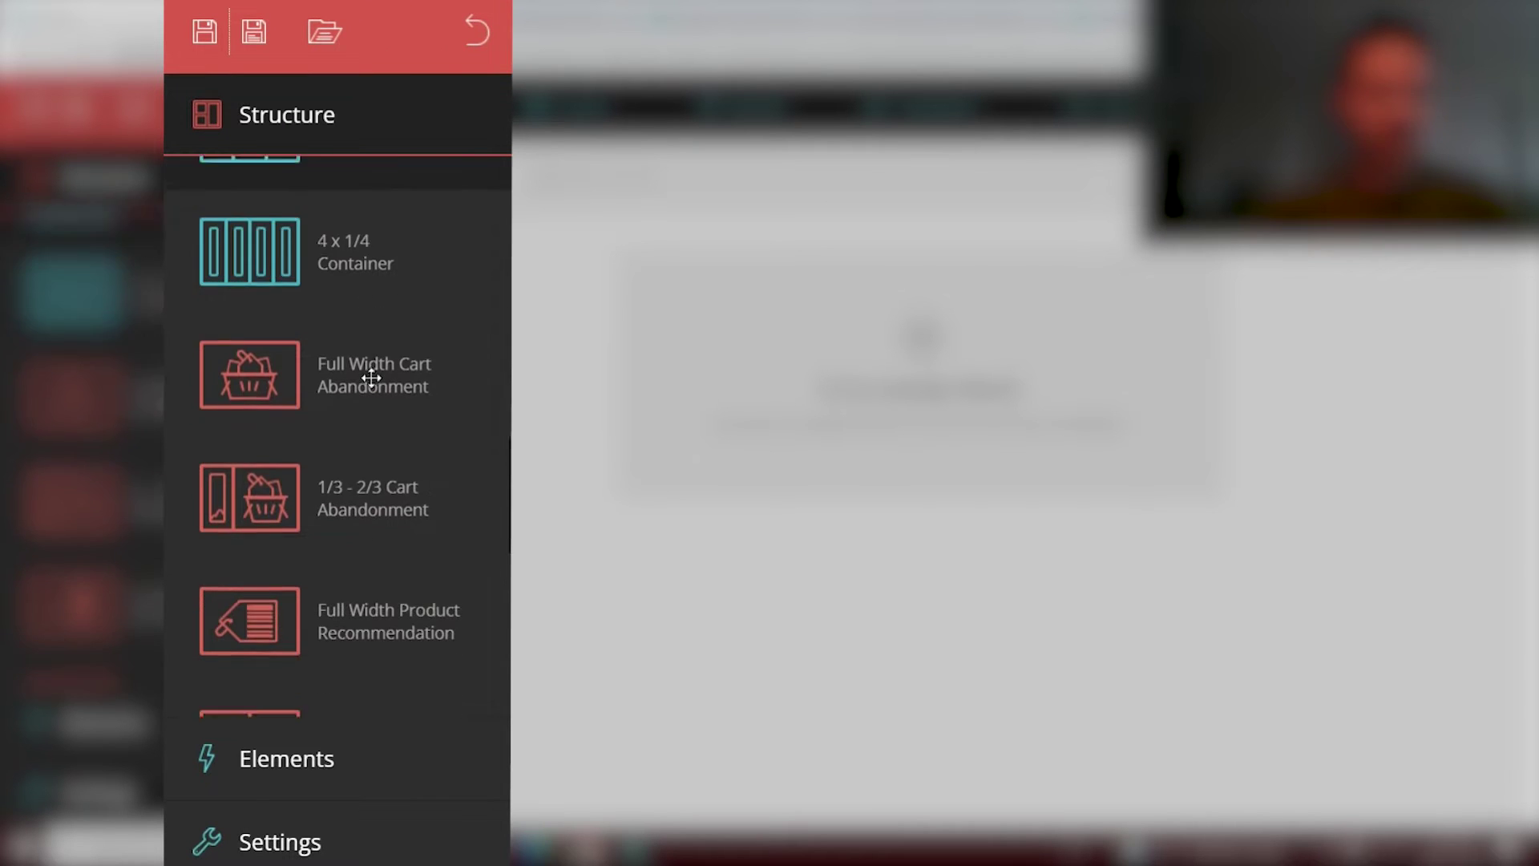
scroll(371, 377, down, 4)
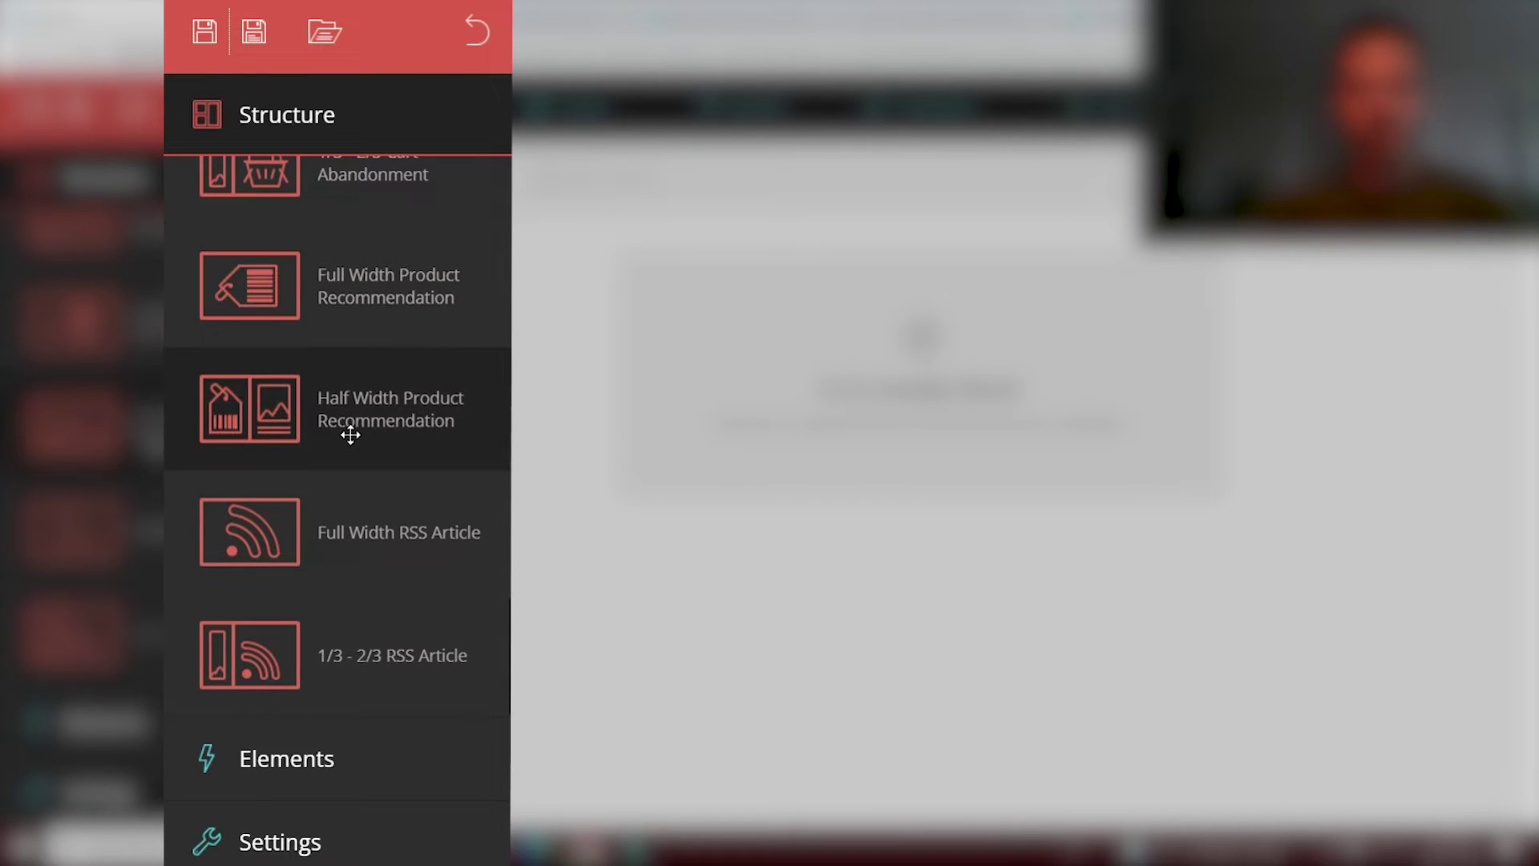
scroll(350, 425, up, 8)
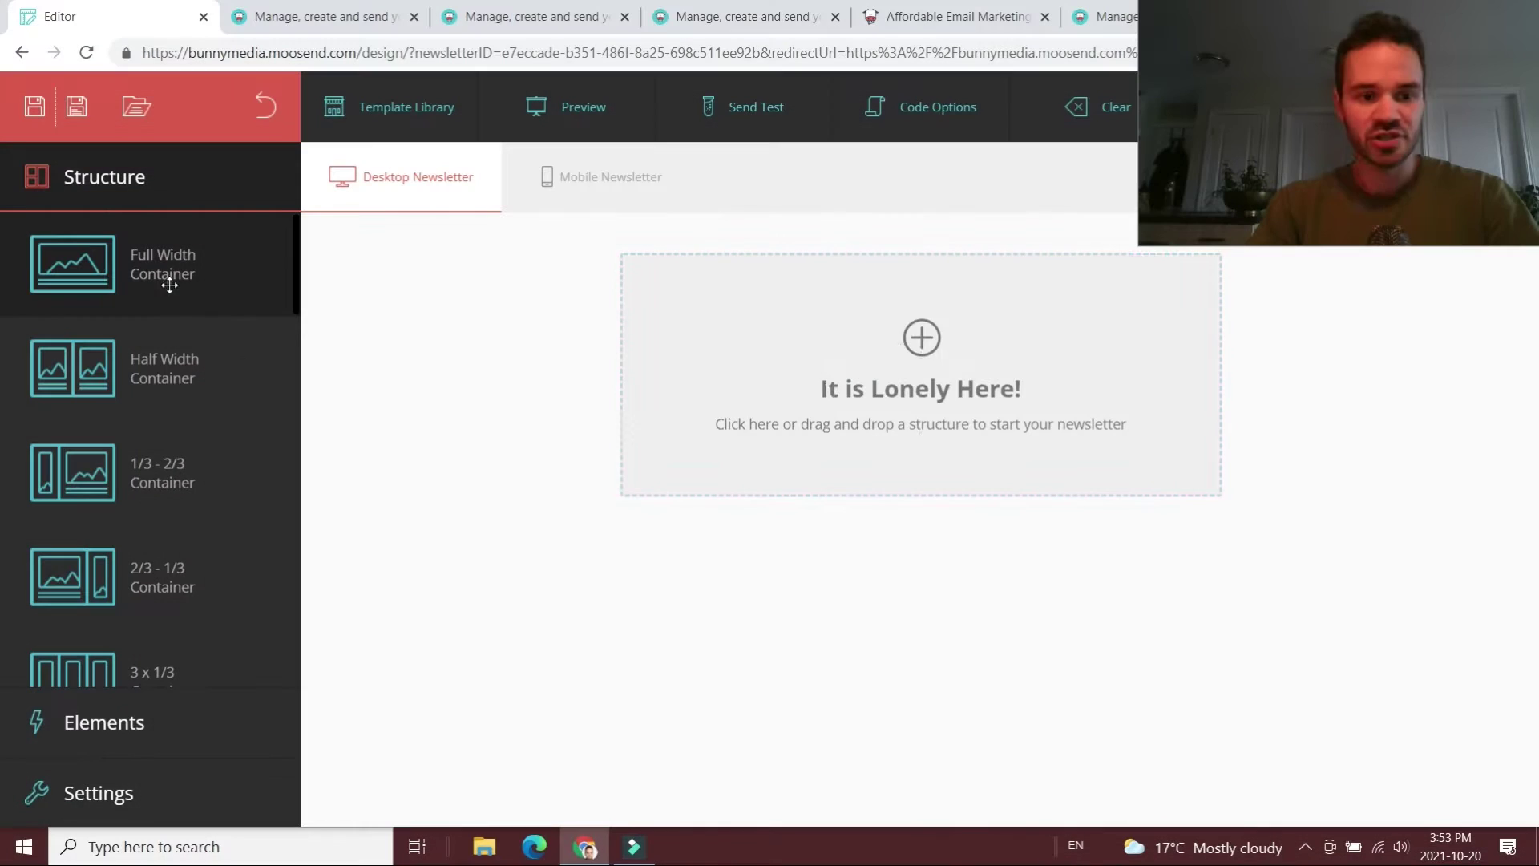
drag(355, 238, 1226, 346)
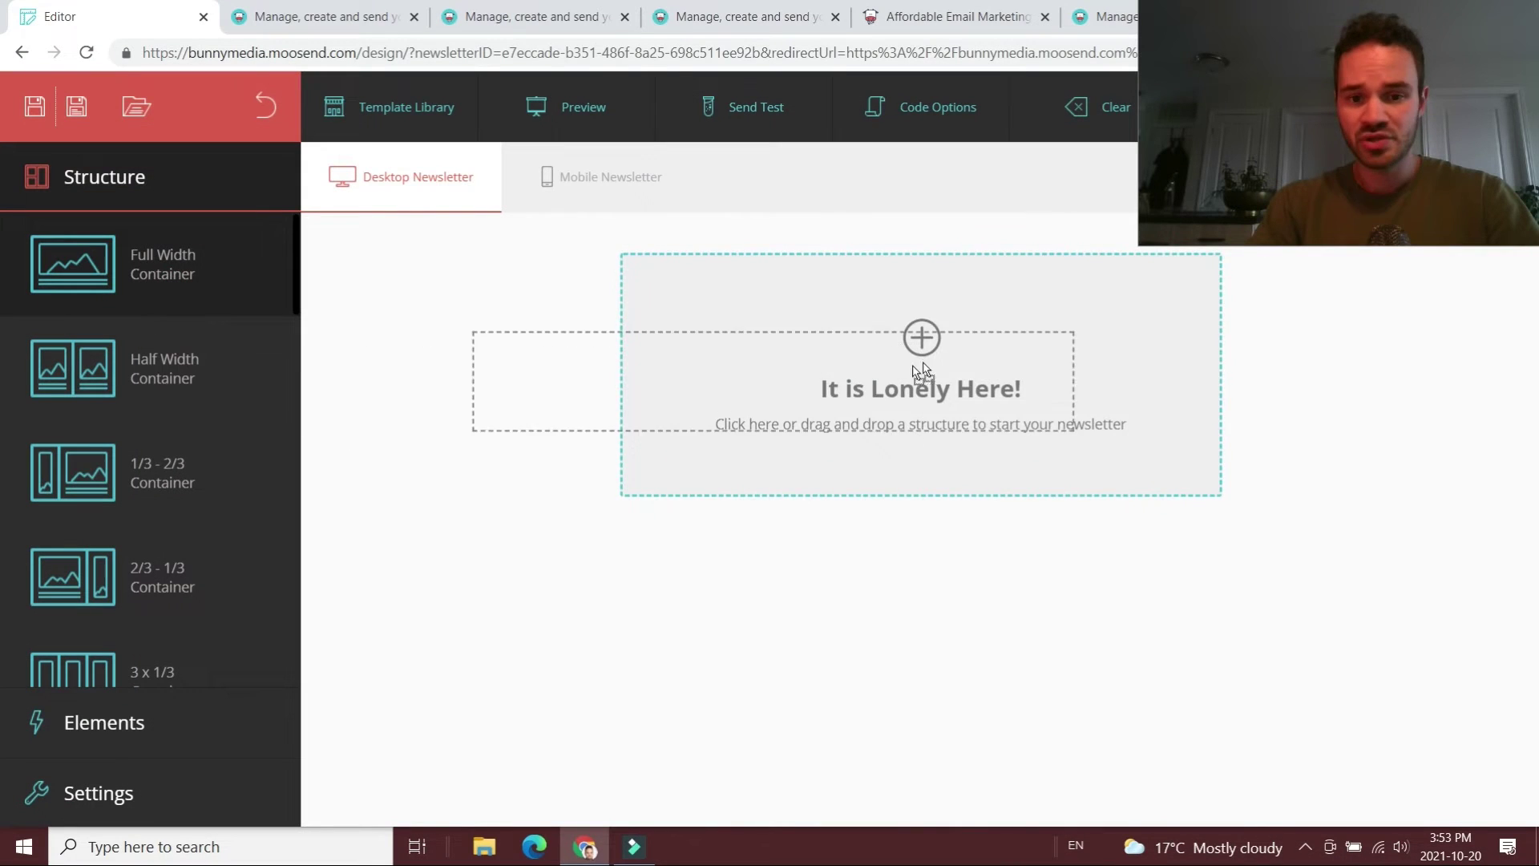
drag(916, 371, 978, 367)
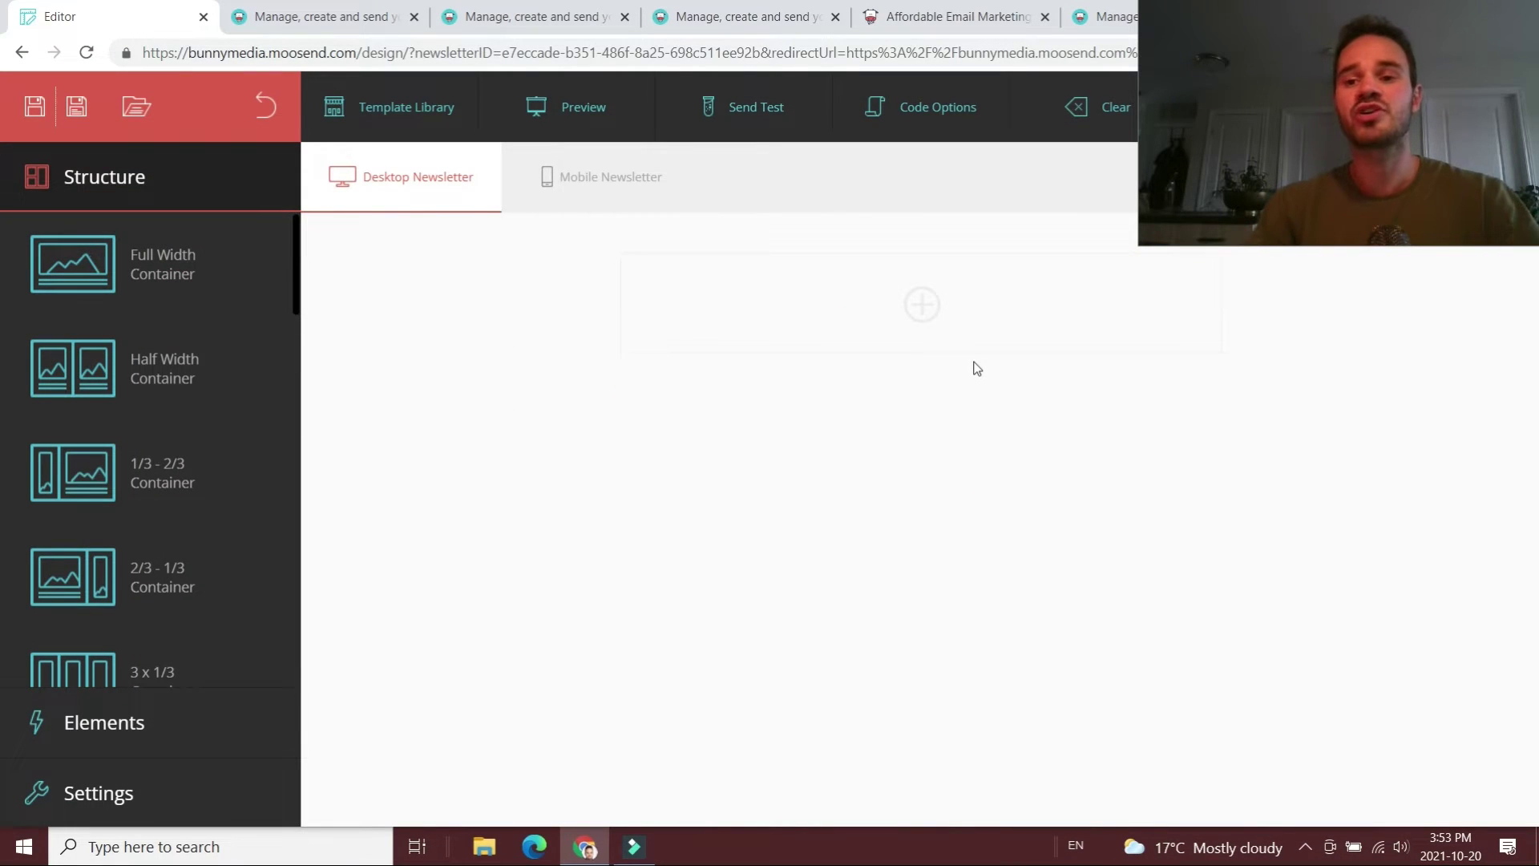
- Insert an Article element into the newsletter's full width container
mouse_move(1209, 353)
click(1160, 309)
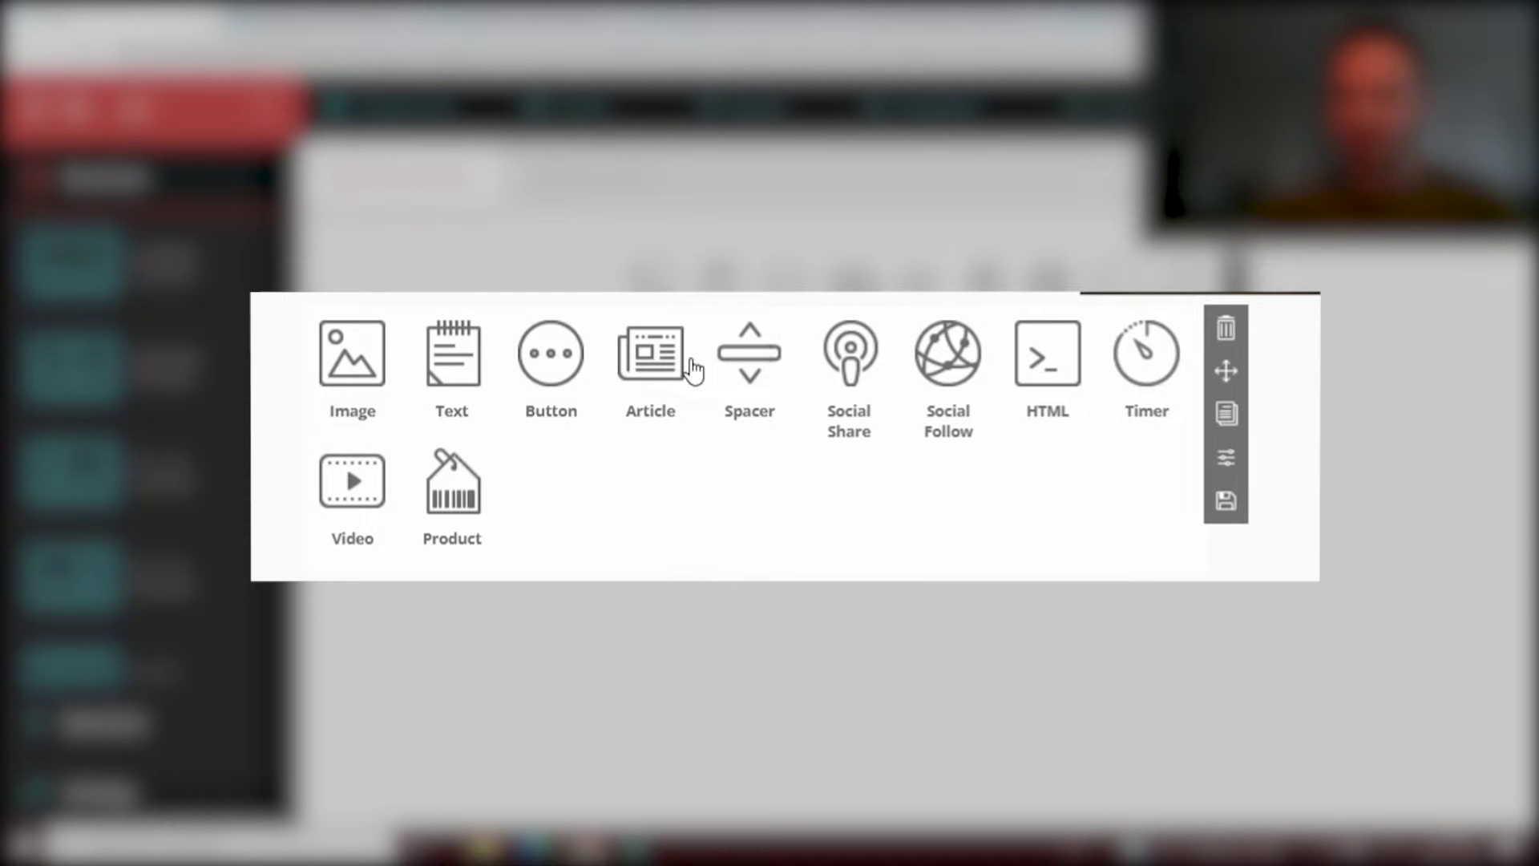
click(674, 365)
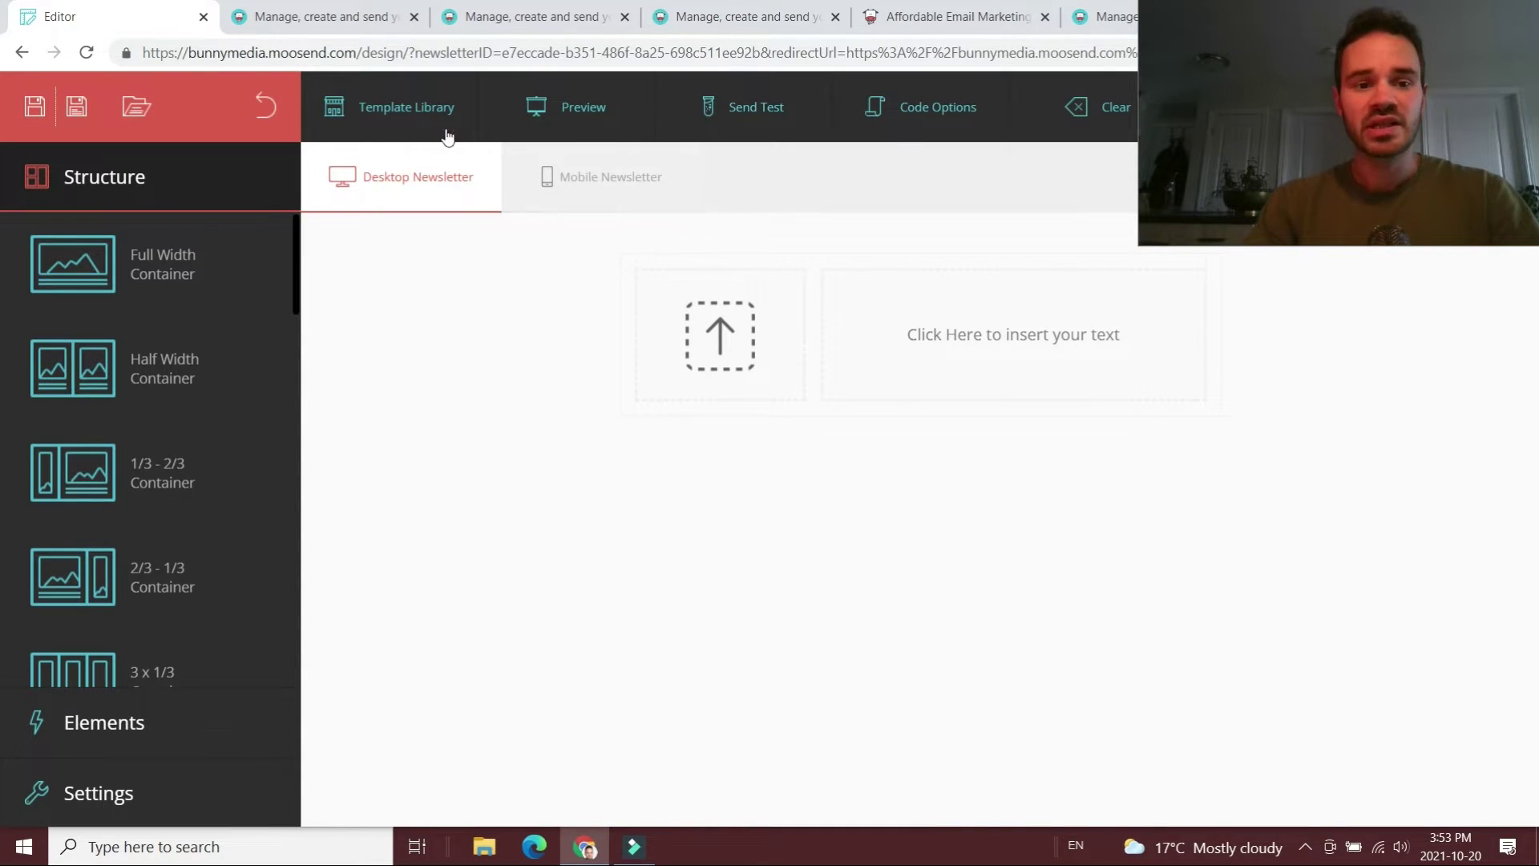
- Open the template library and look through the designs offered under all templates
click(425, 112)
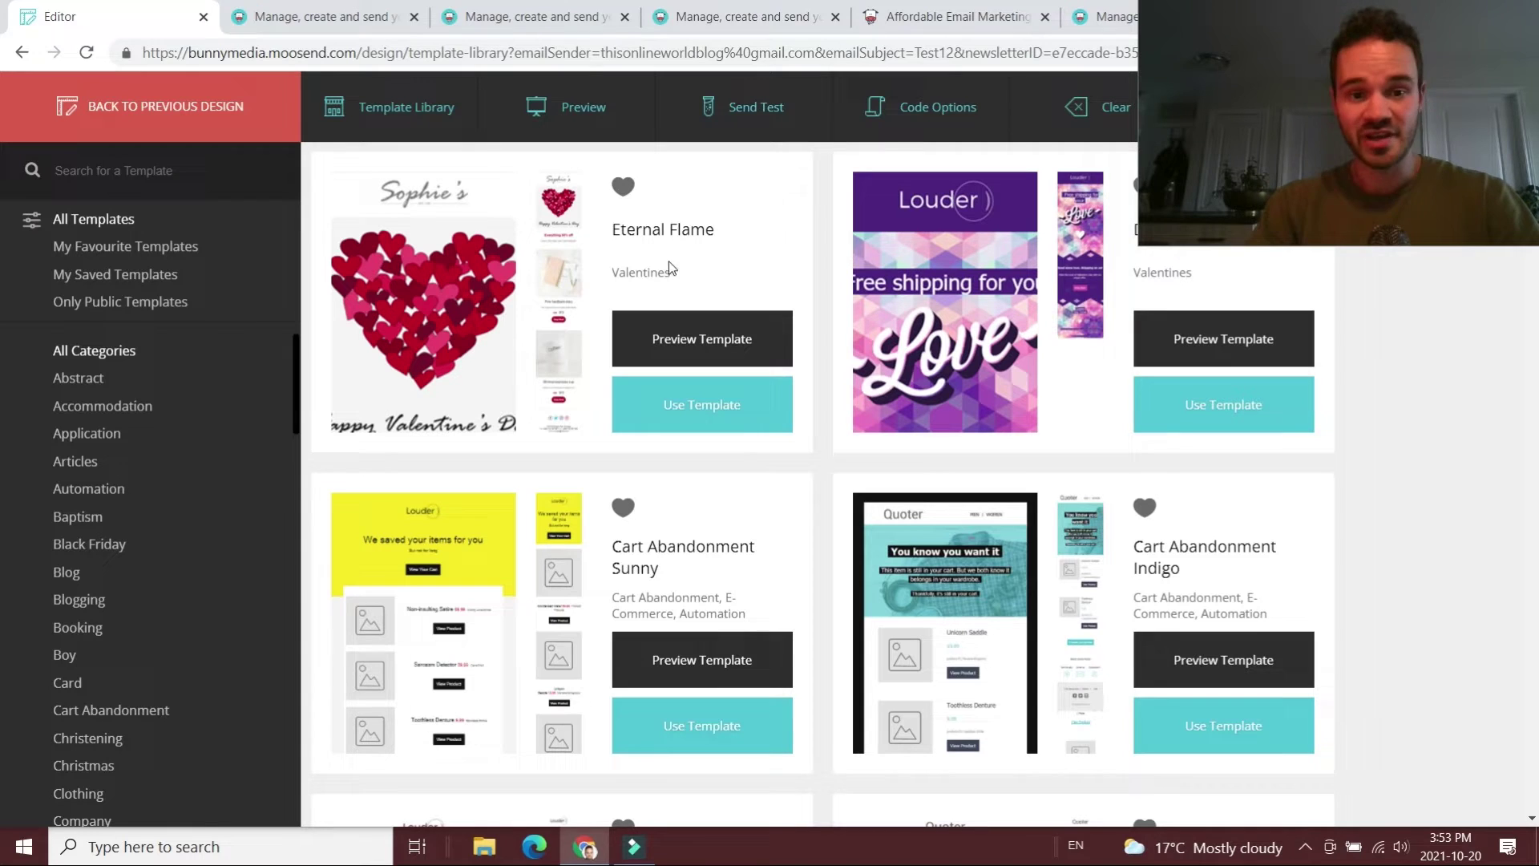
scroll(838, 277, down, 15)
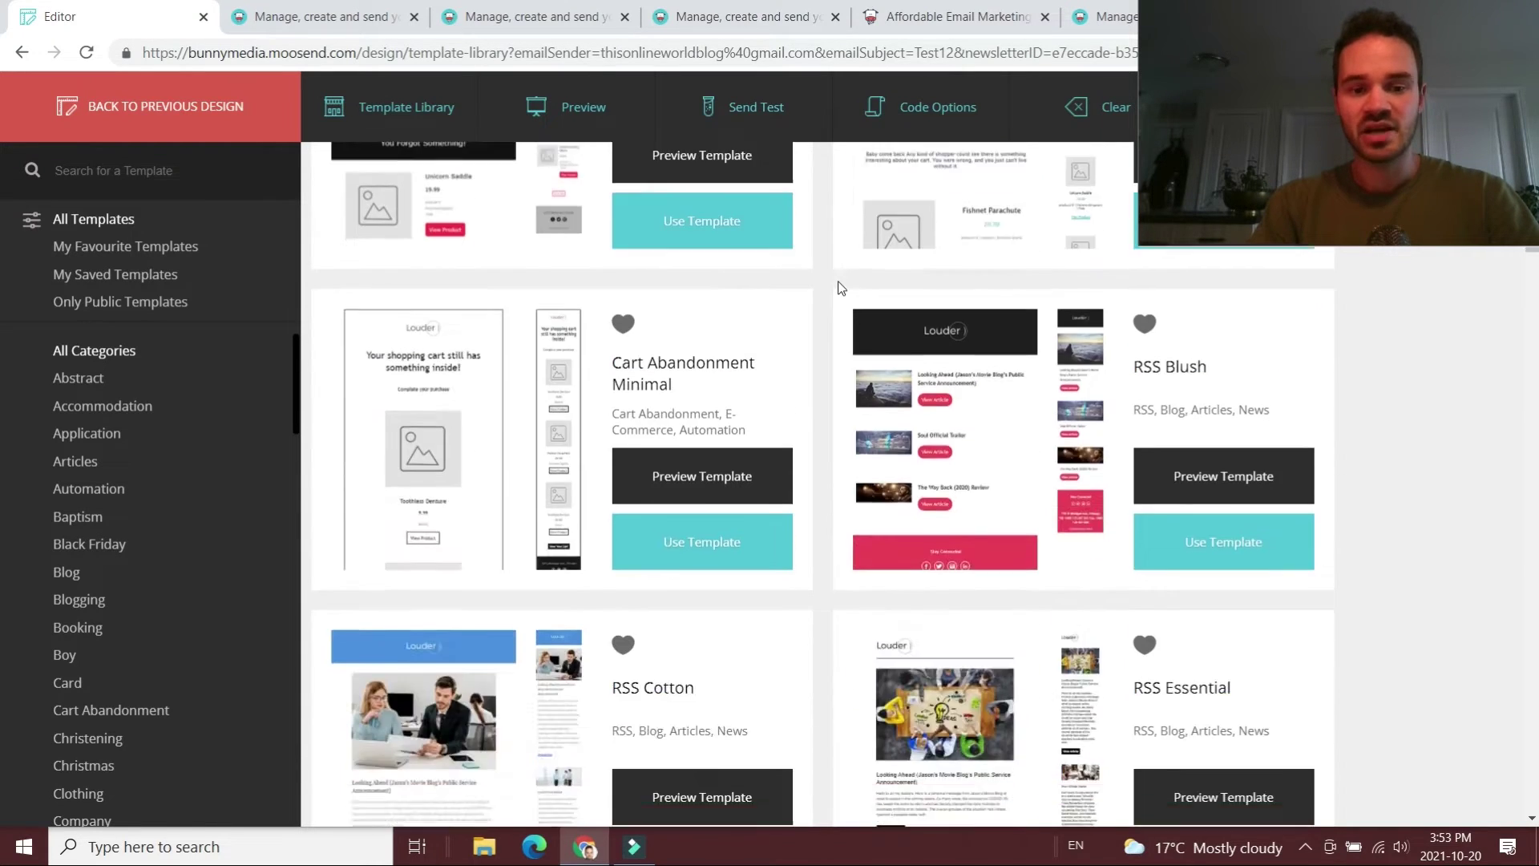
scroll(841, 287, down, 15)
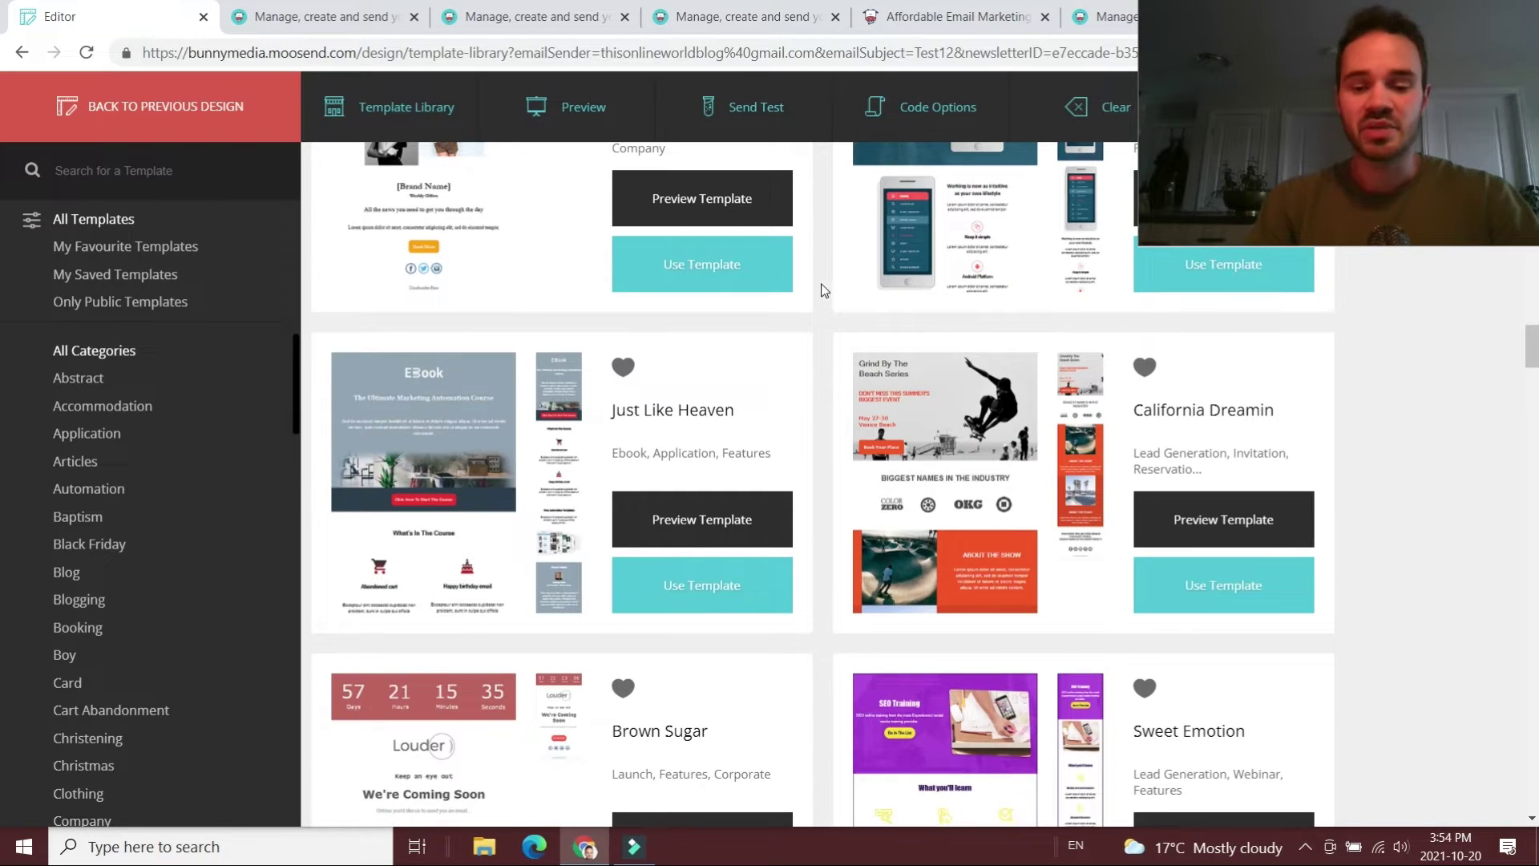
scroll(821, 281, down, 5)
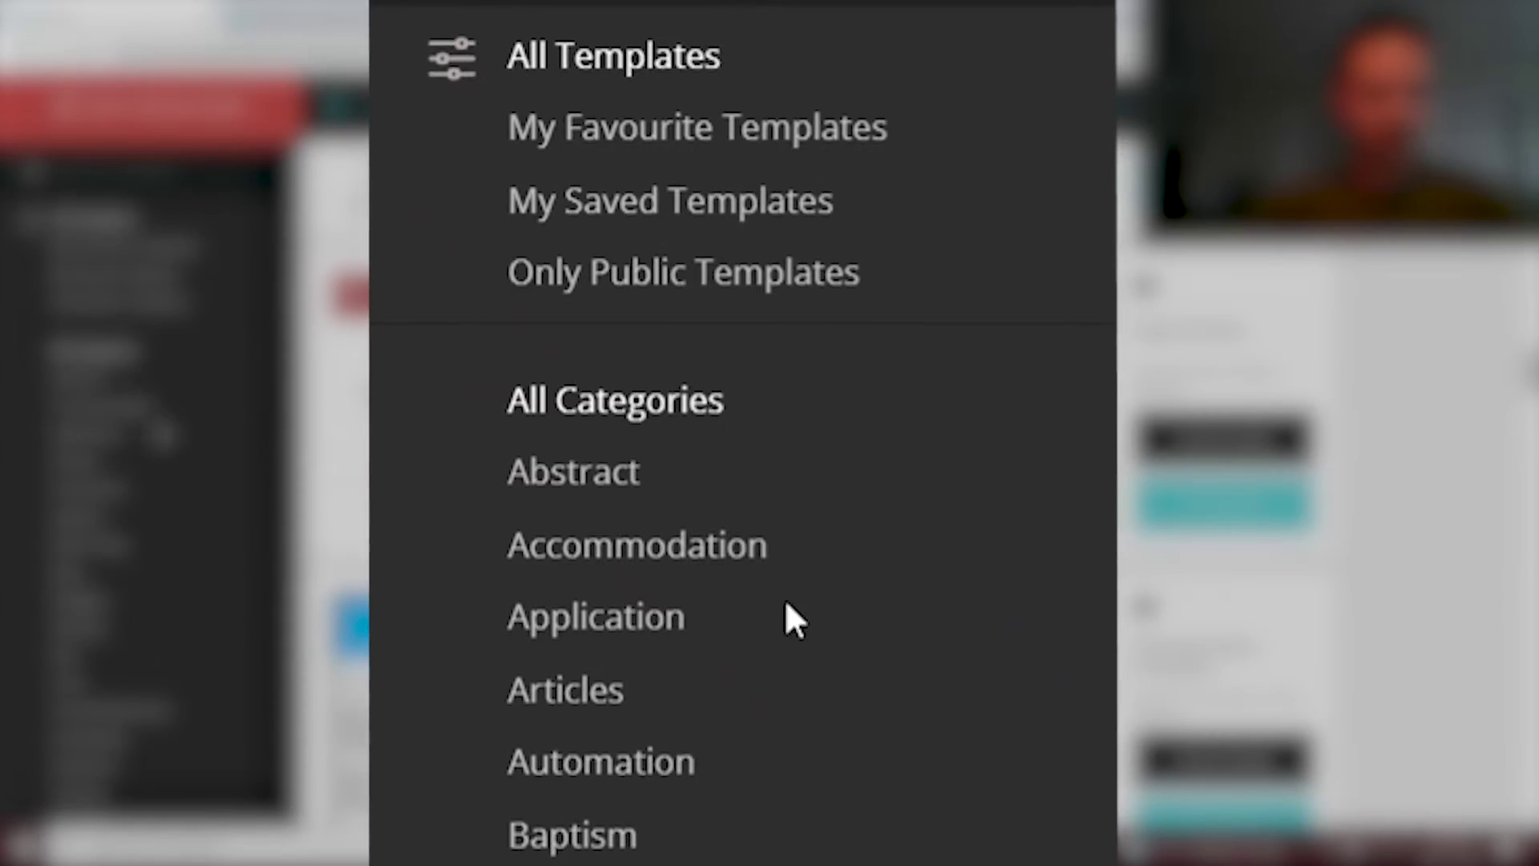
- Examine the list of template categories to see which themes are covered
scroll(721, 529, down, 3)
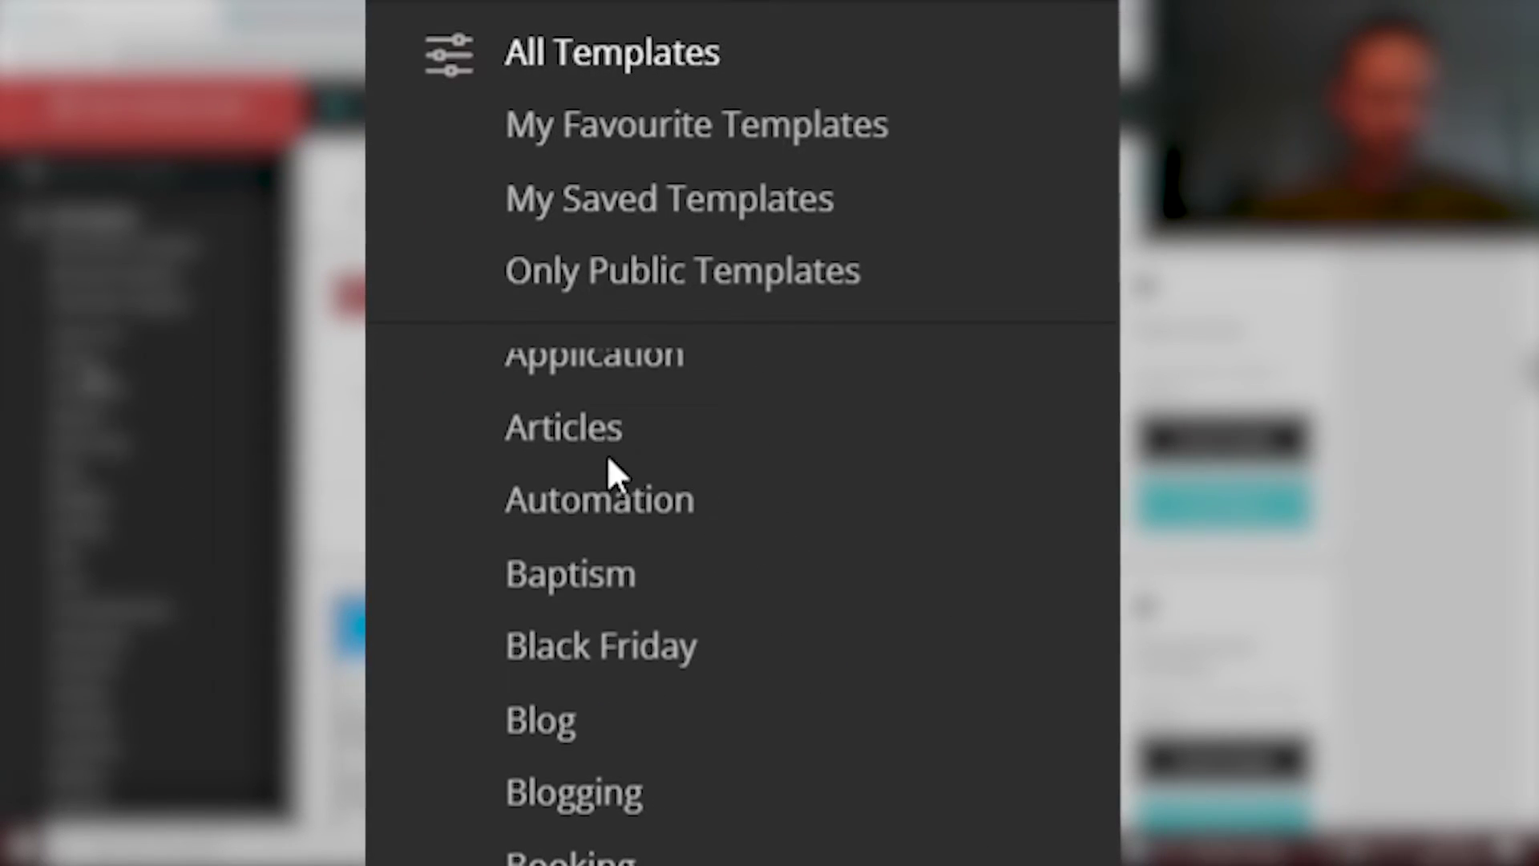
scroll(609, 773, down, 6)
scroll(681, 537, down, 3)
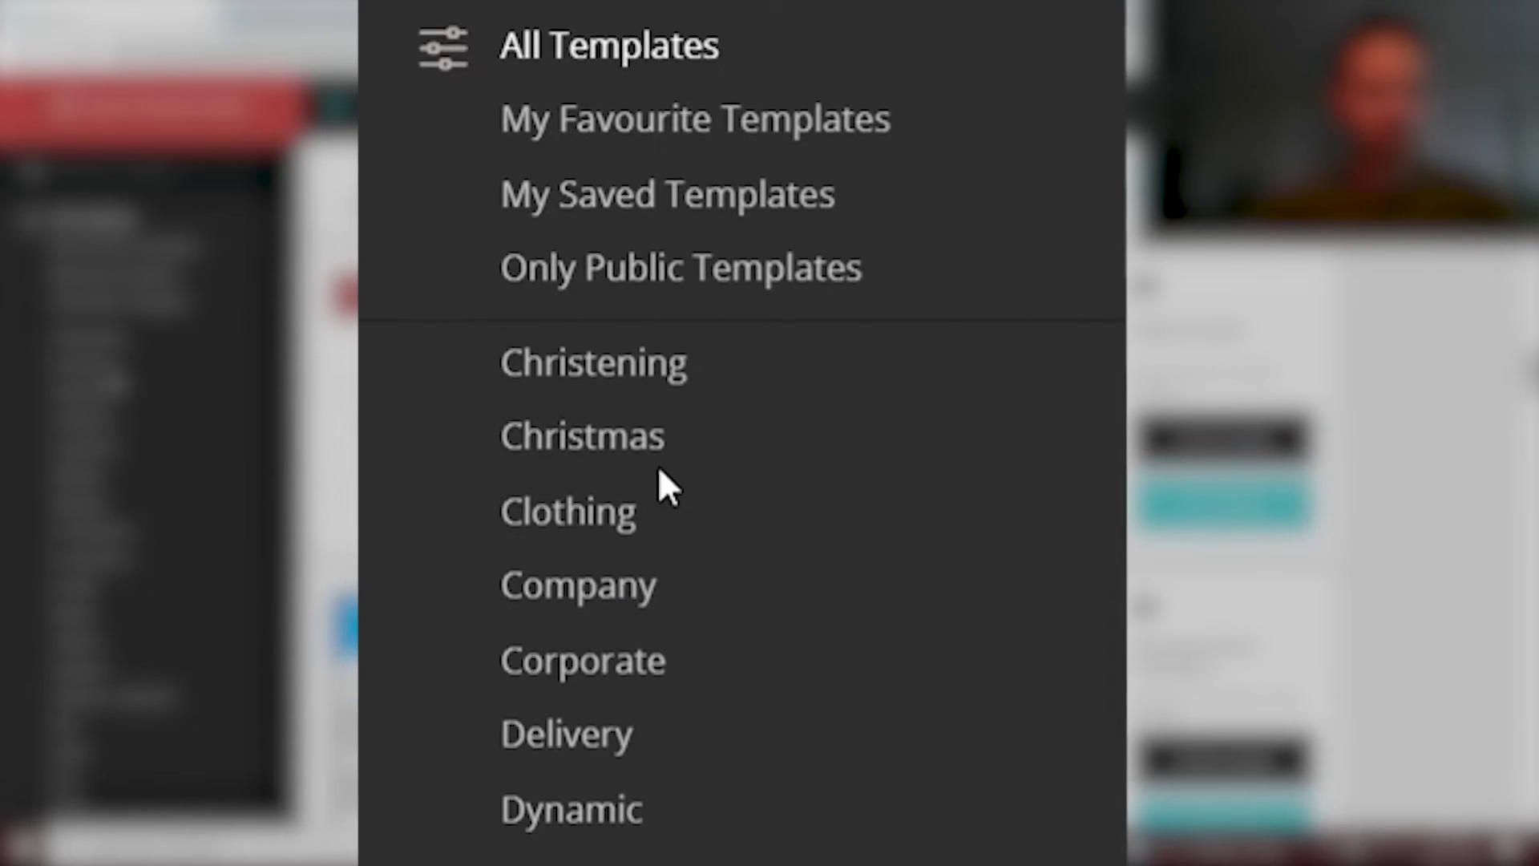
scroll(660, 473, down, 15)
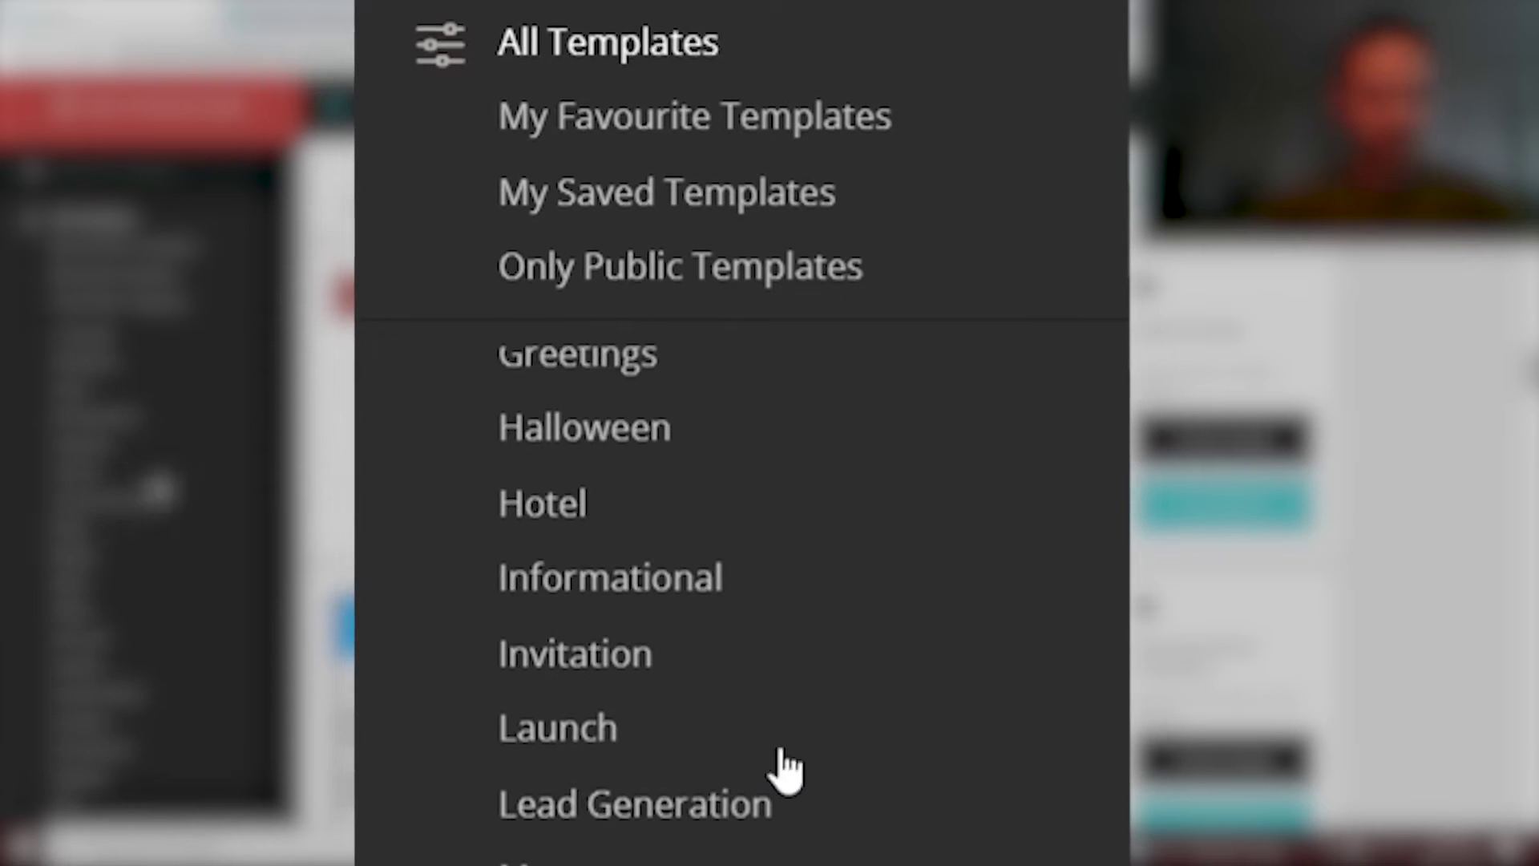
scroll(755, 647, down, 10)
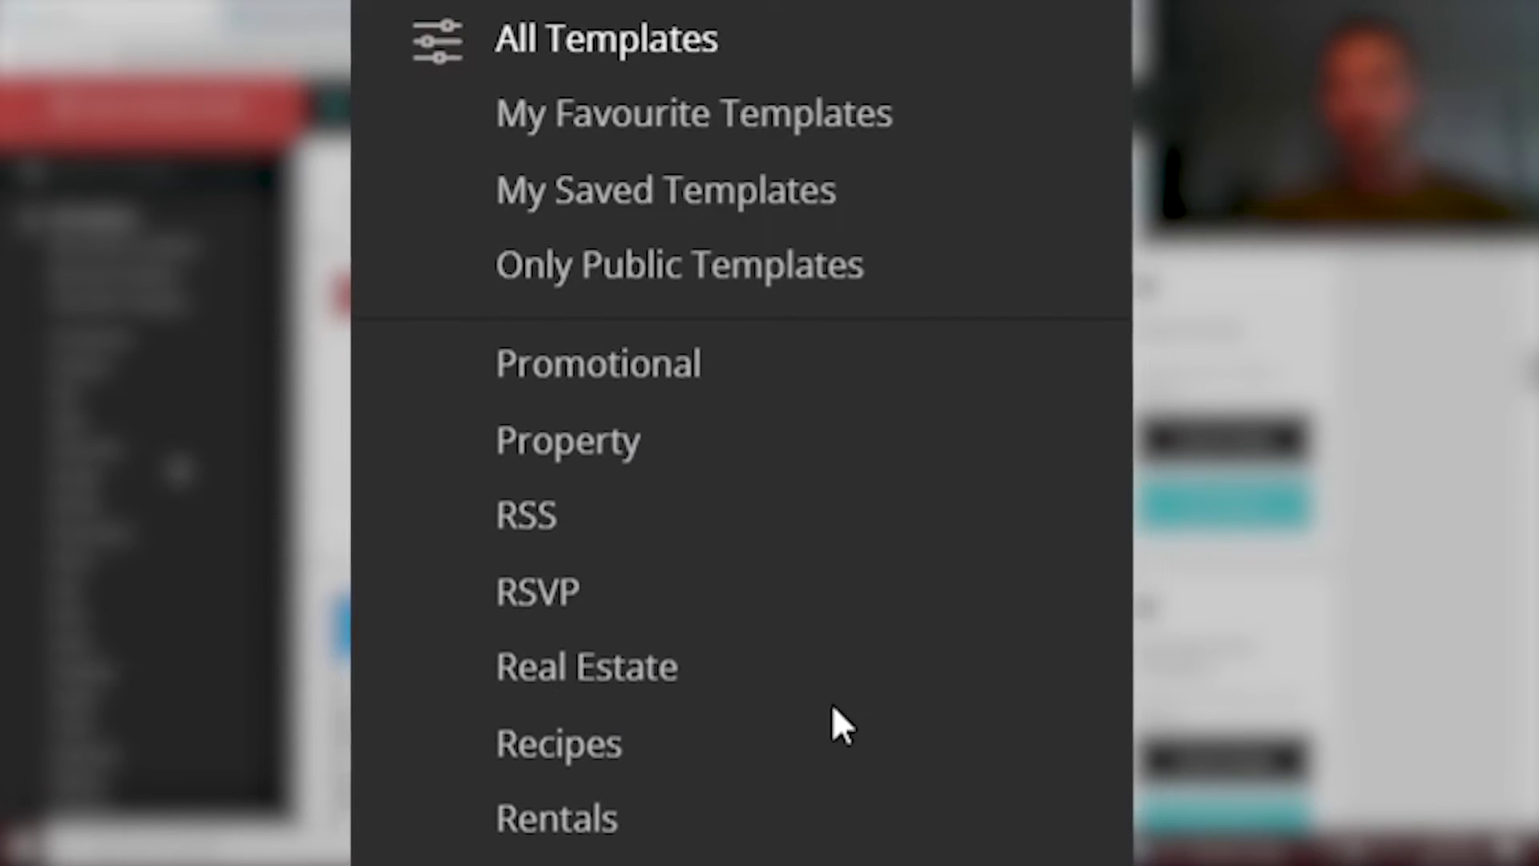
scroll(734, 713, up, 5)
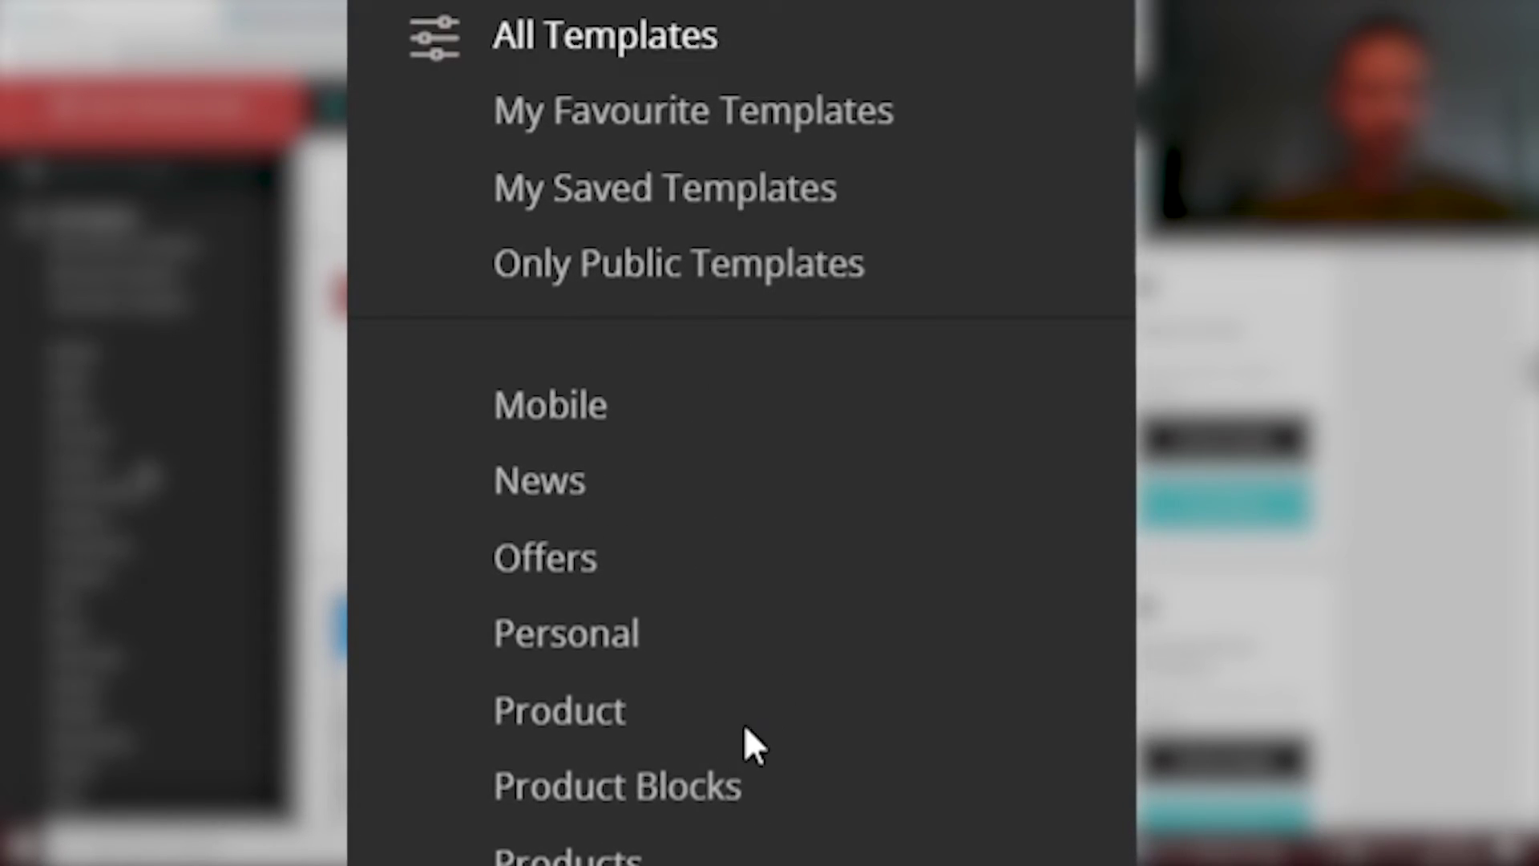
scroll(753, 746, up, 4)
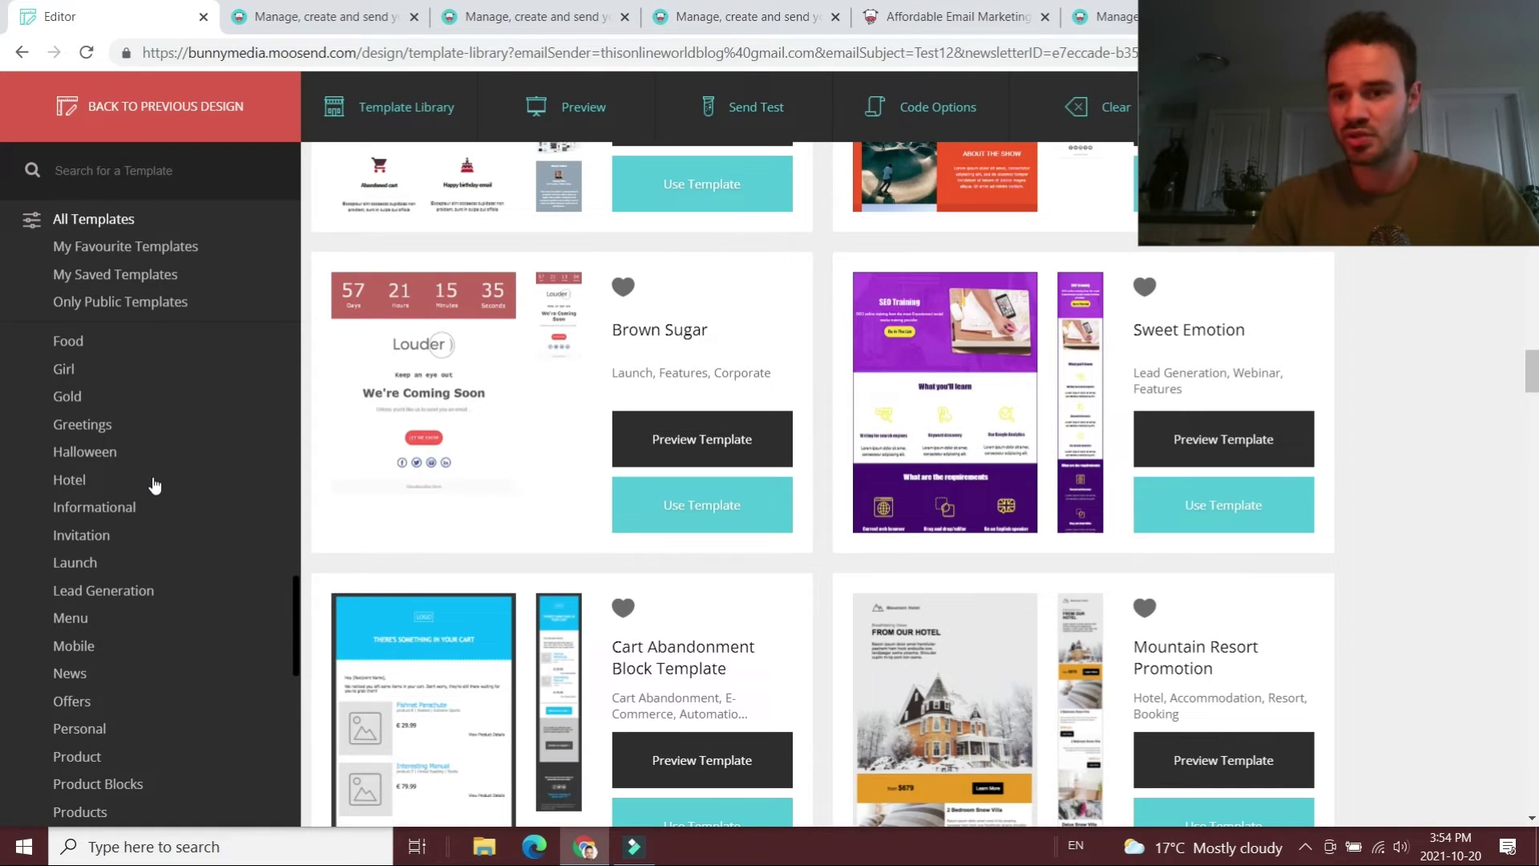
scroll(154, 485, up, 7)
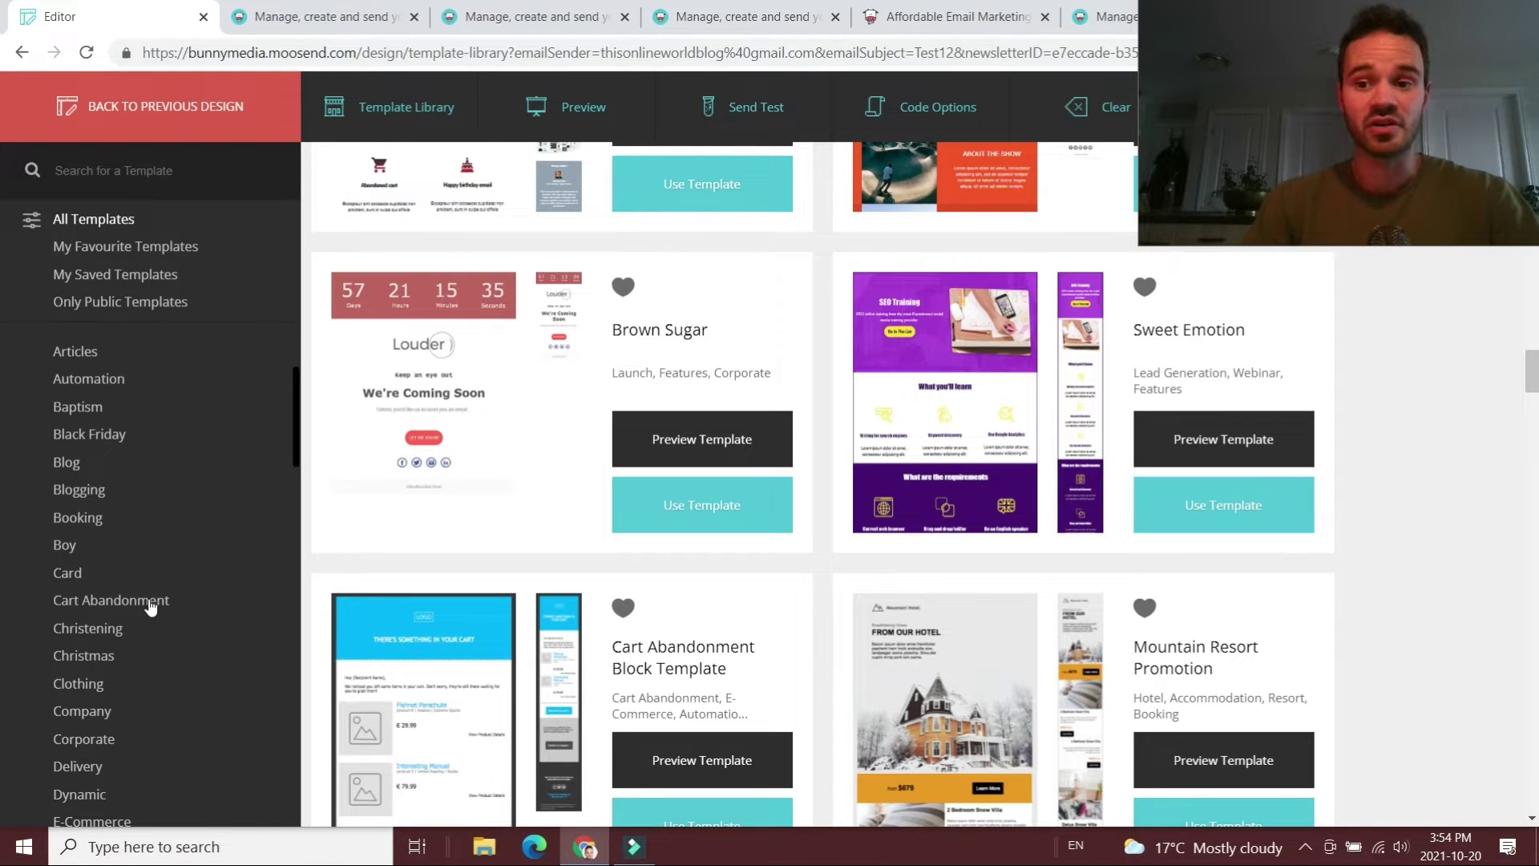
- Filter the template library to the Cart Abandonment category and look over its templates
click(149, 601)
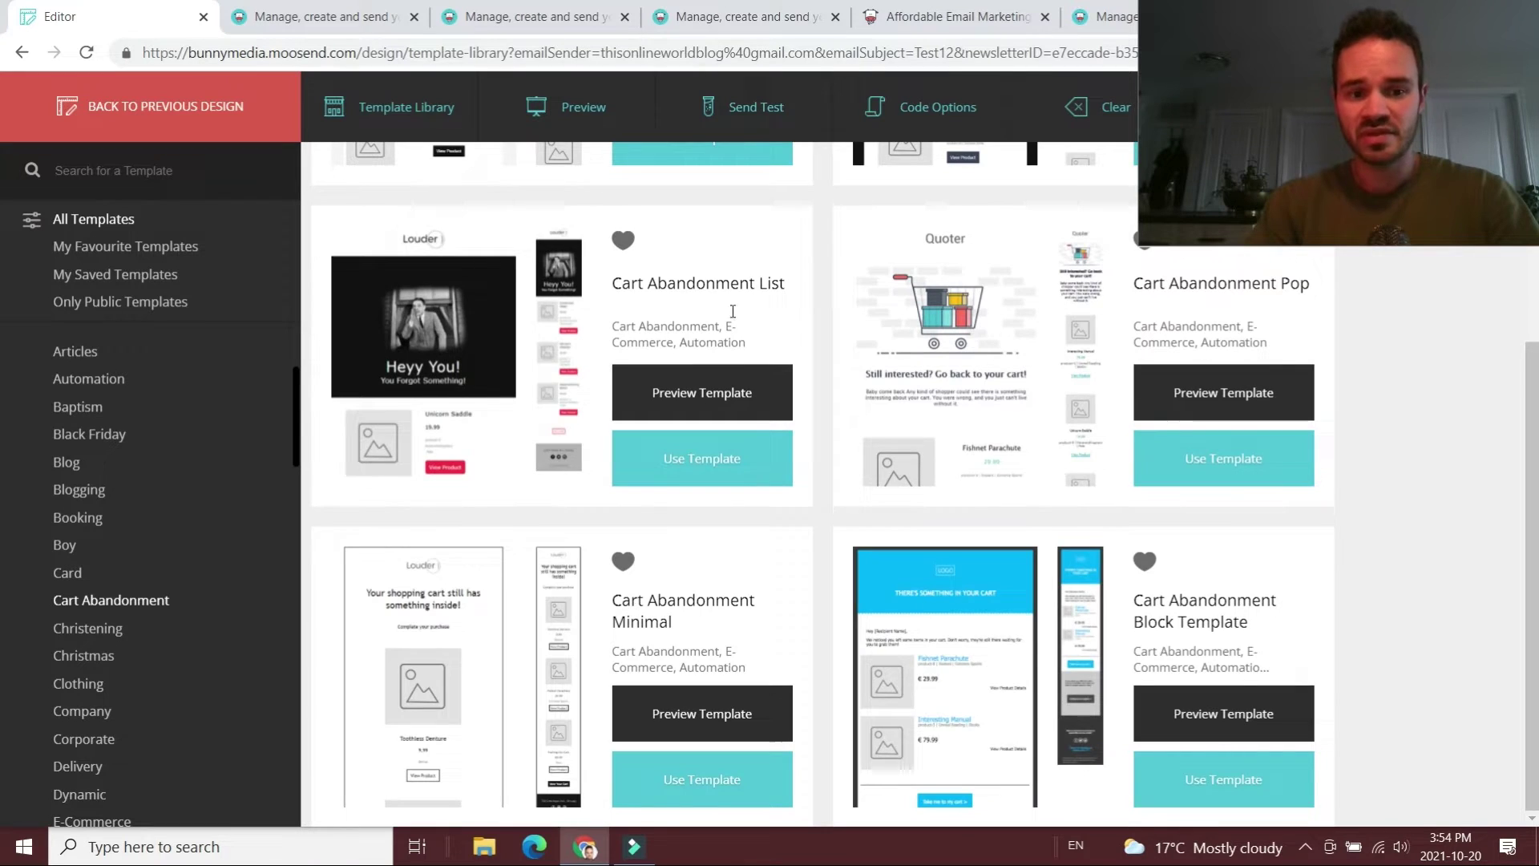
scroll(732, 311, up, 3)
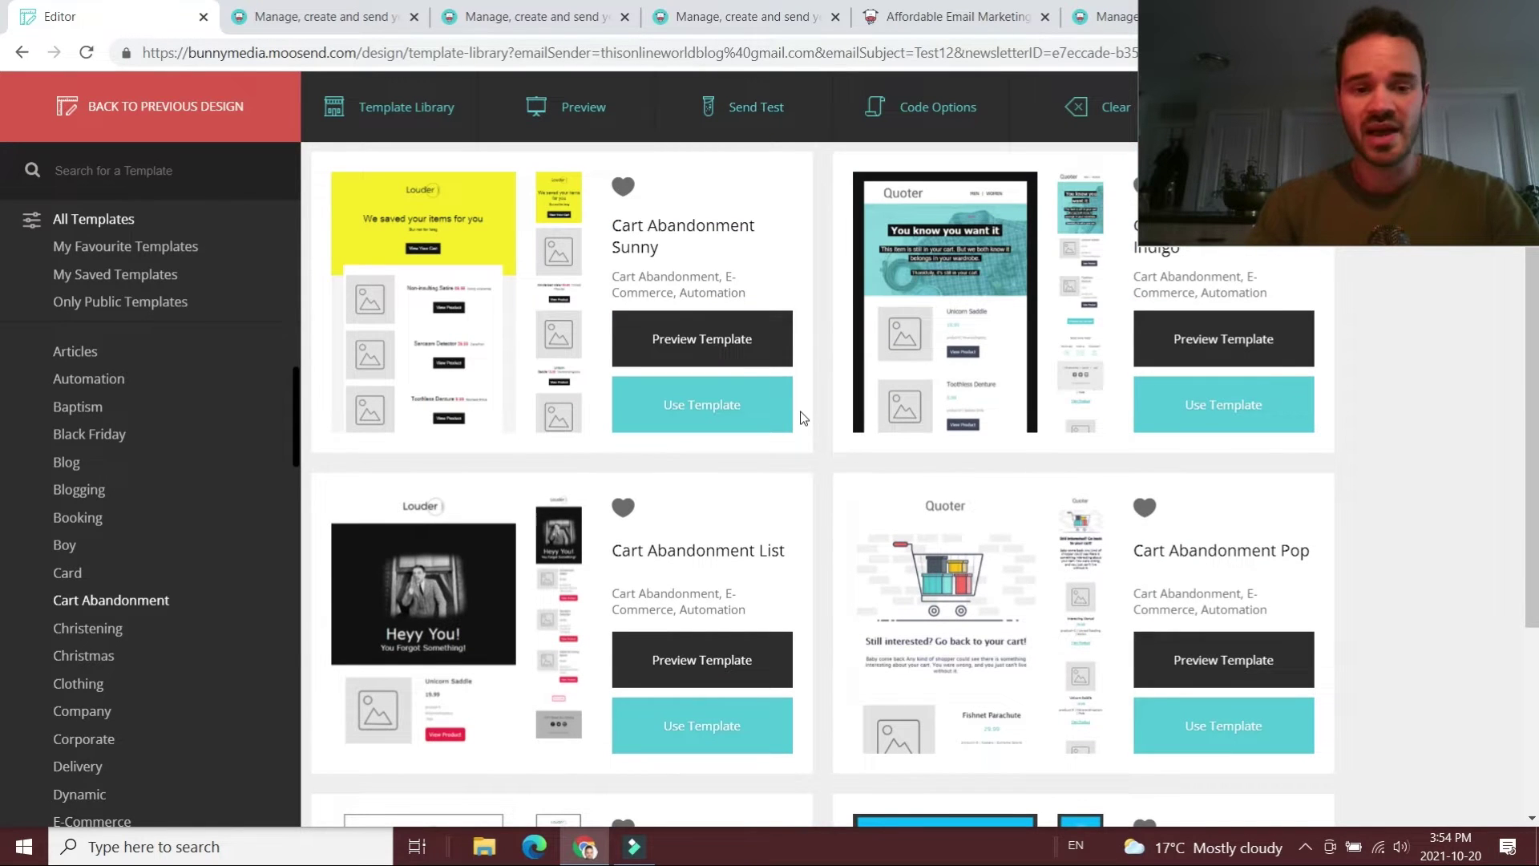
scroll(728, 463, down, 3)
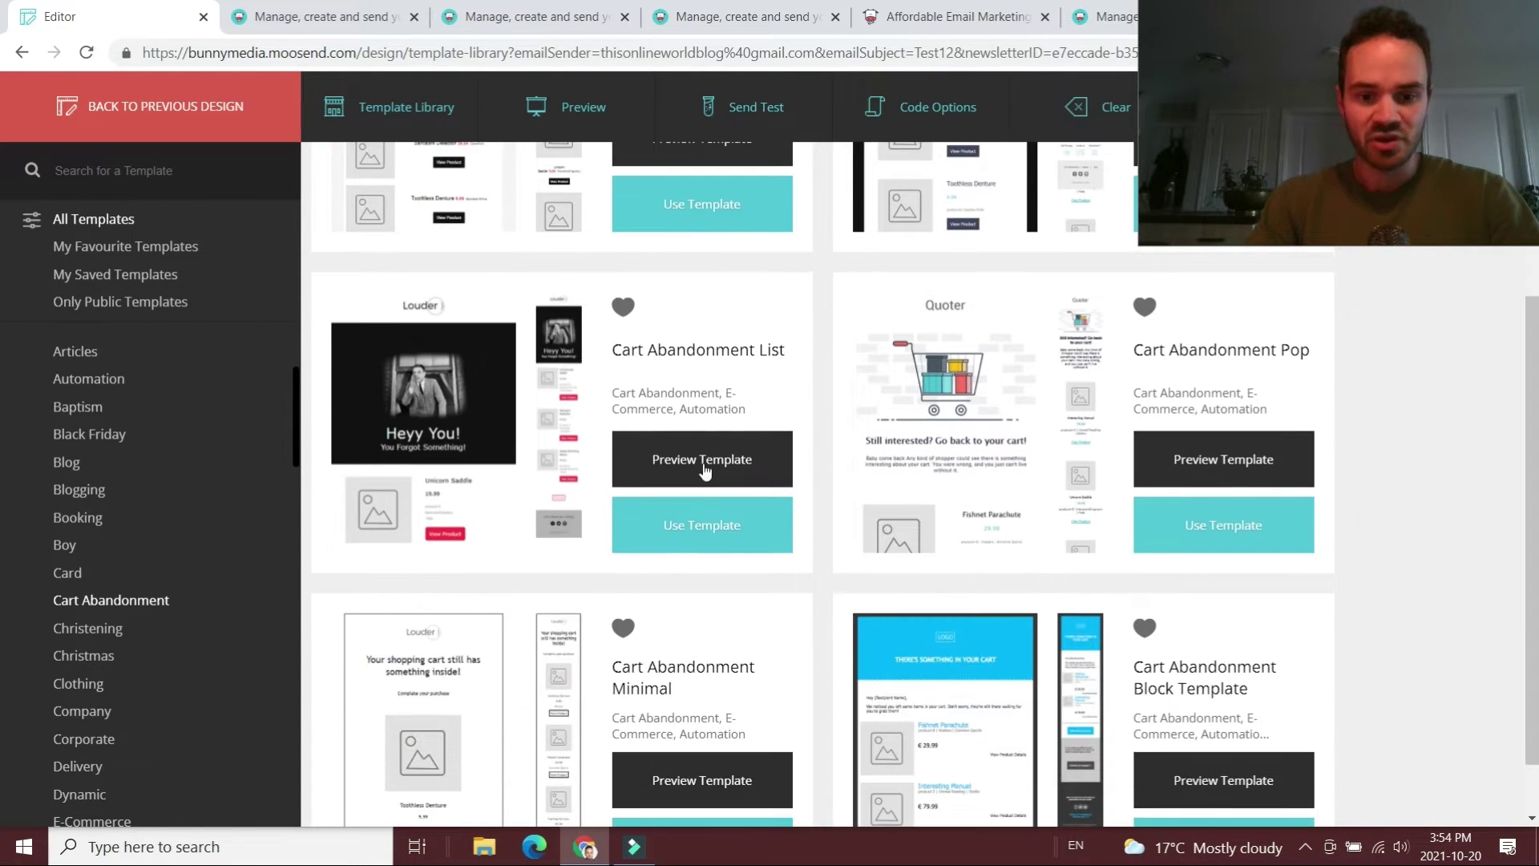
- Set the Cart Abandonment List template as the newsletter and look over its layout
click(711, 533)
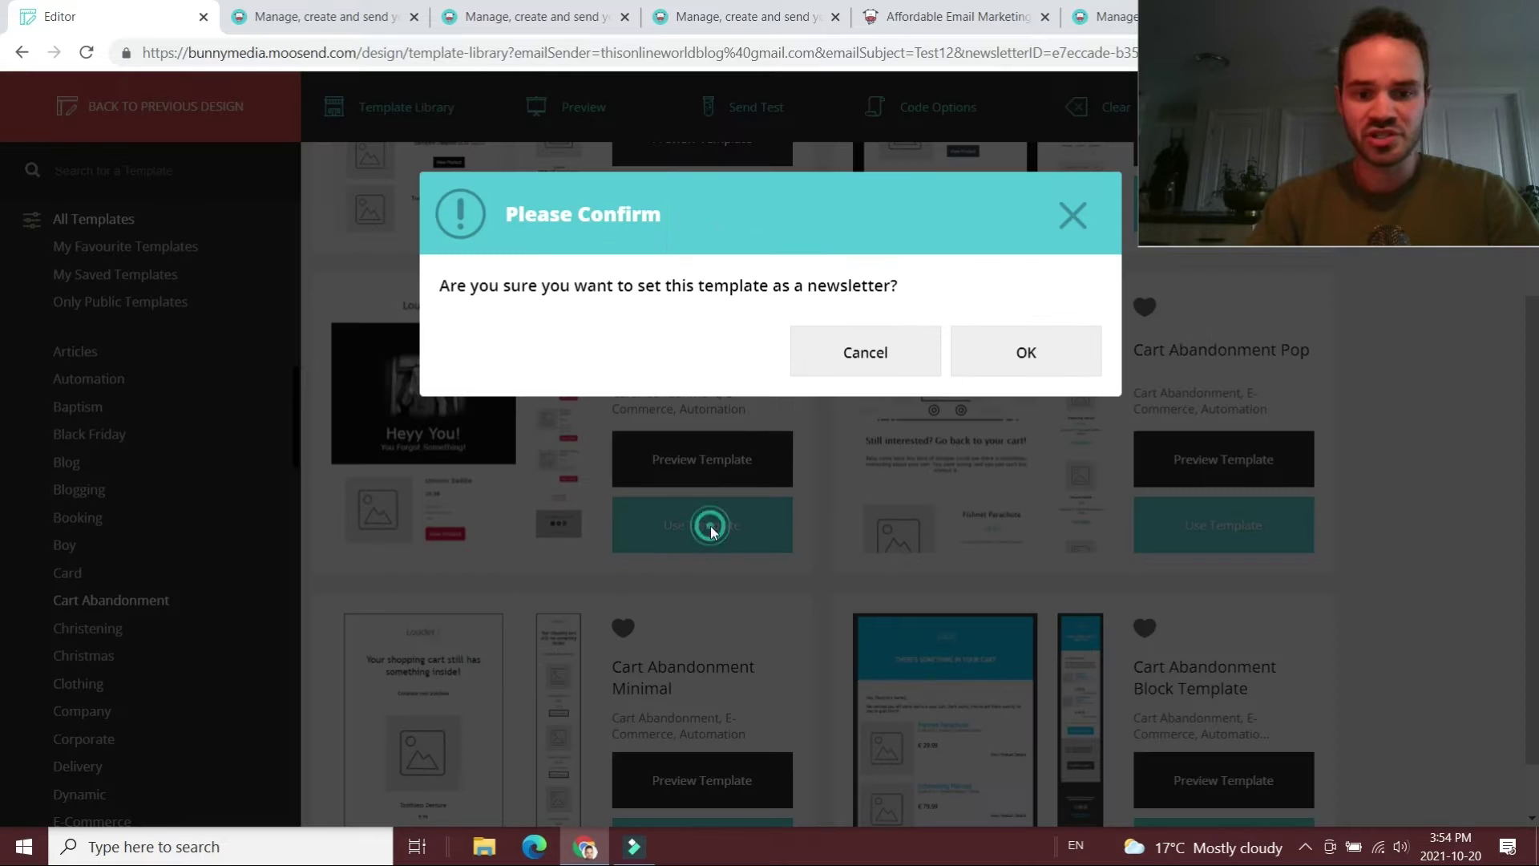
click(1000, 350)
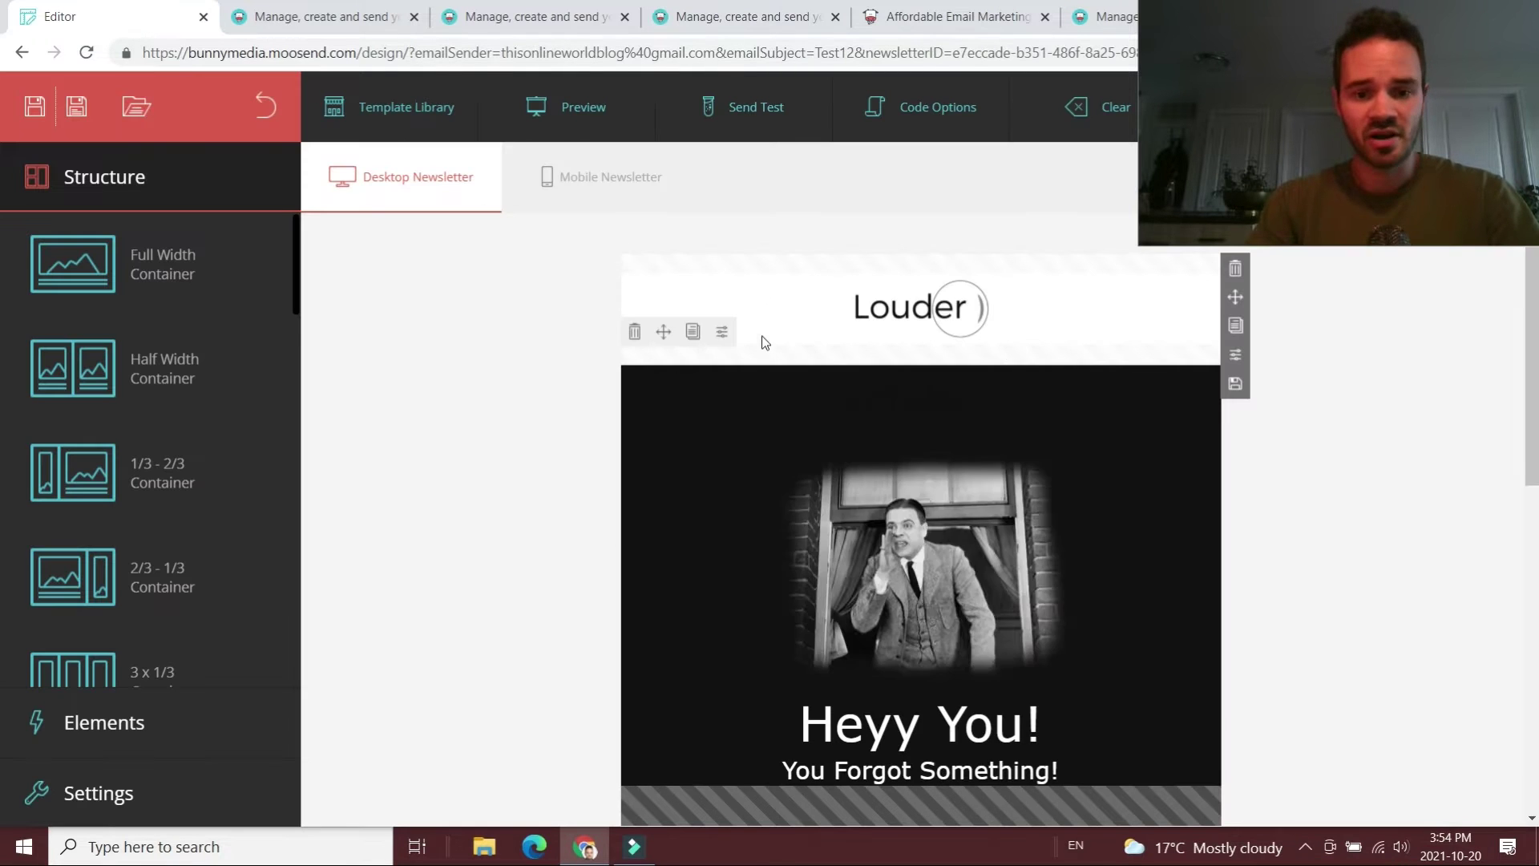
scroll(886, 388, down, 10)
scroll(900, 473, up, 7)
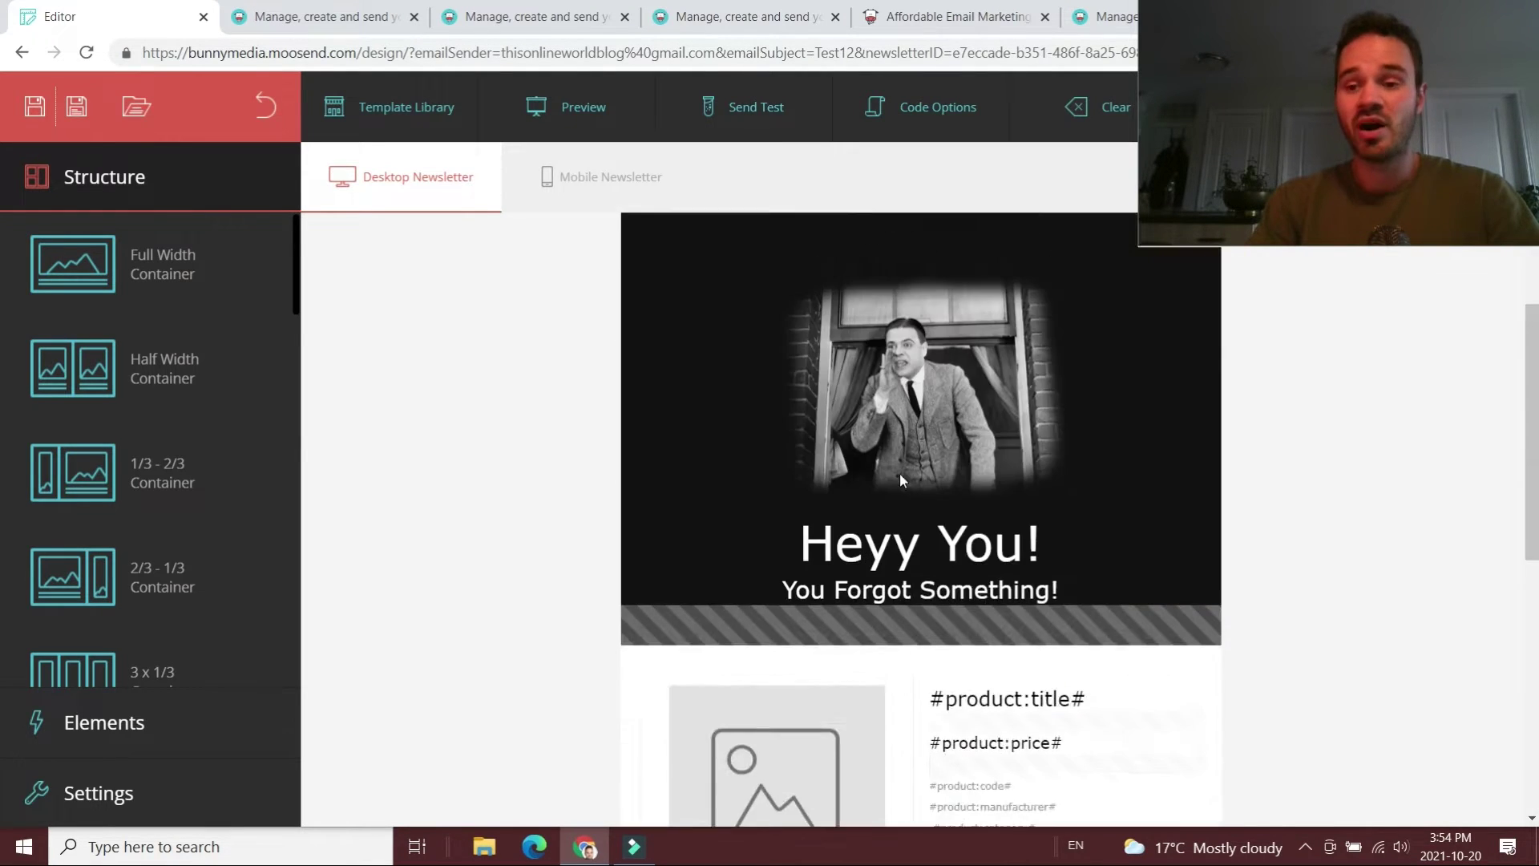
scroll(899, 473, up, 2)
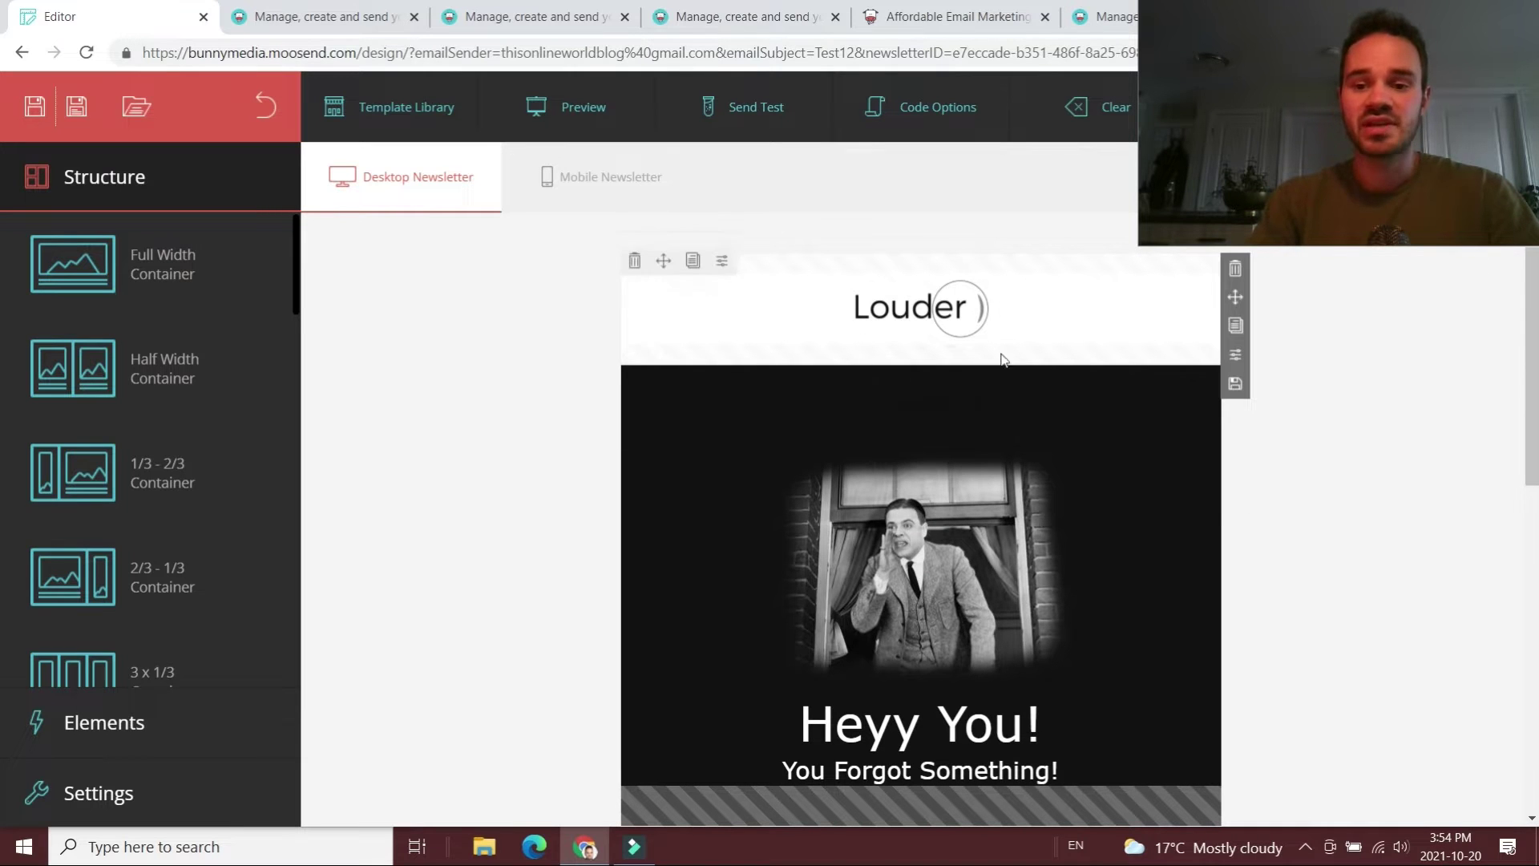
- Inspect the settings of the hero image, product price text and product image, and check the mobile and desktop newsletter versions
scroll(972, 267, down, 3)
click(941, 388)
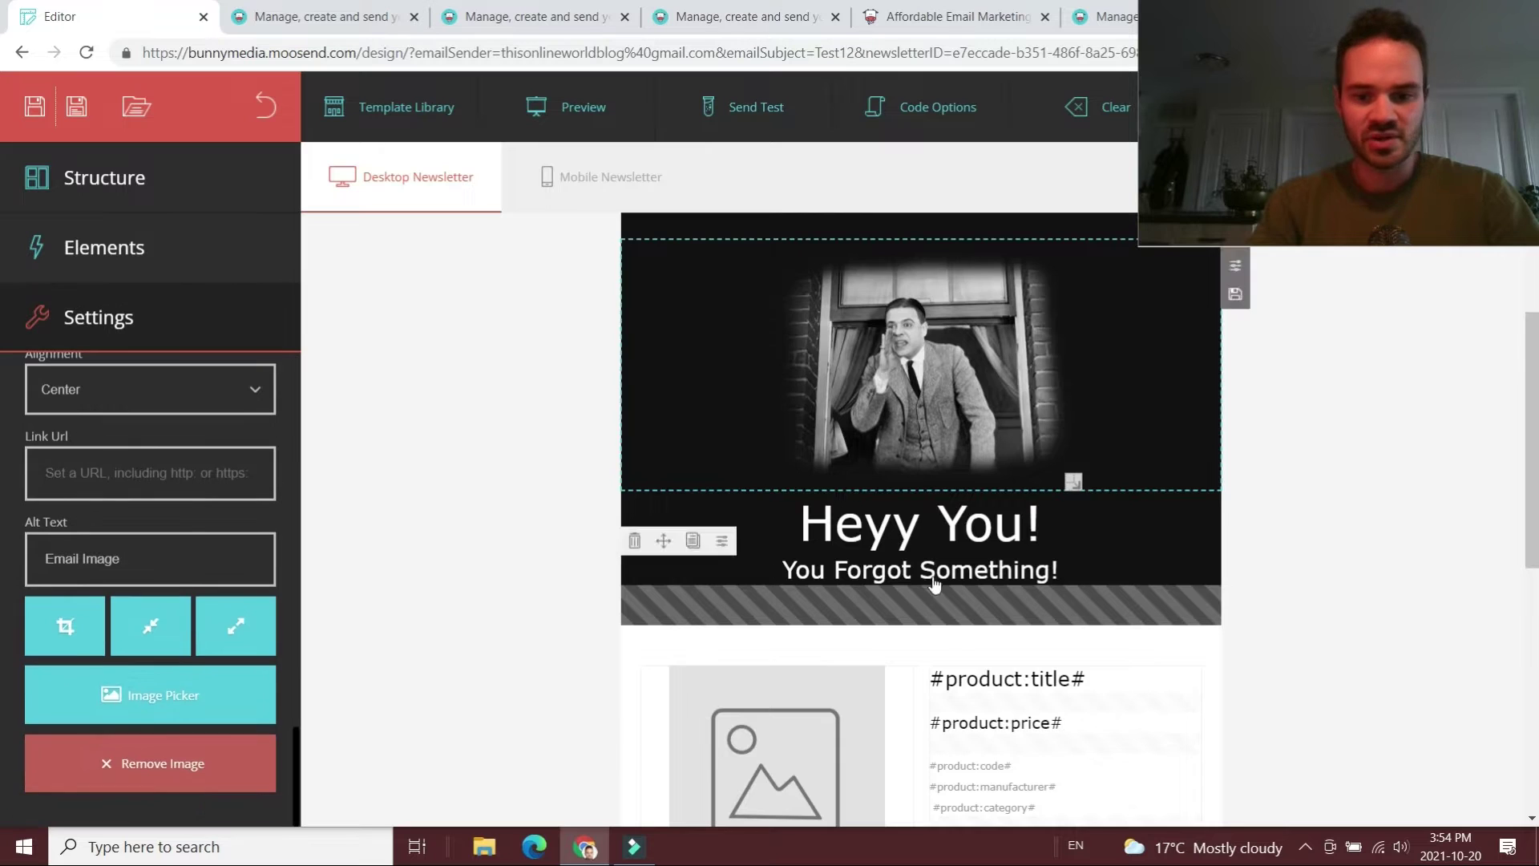
scroll(934, 583, down, 4)
click(993, 422)
click(821, 452)
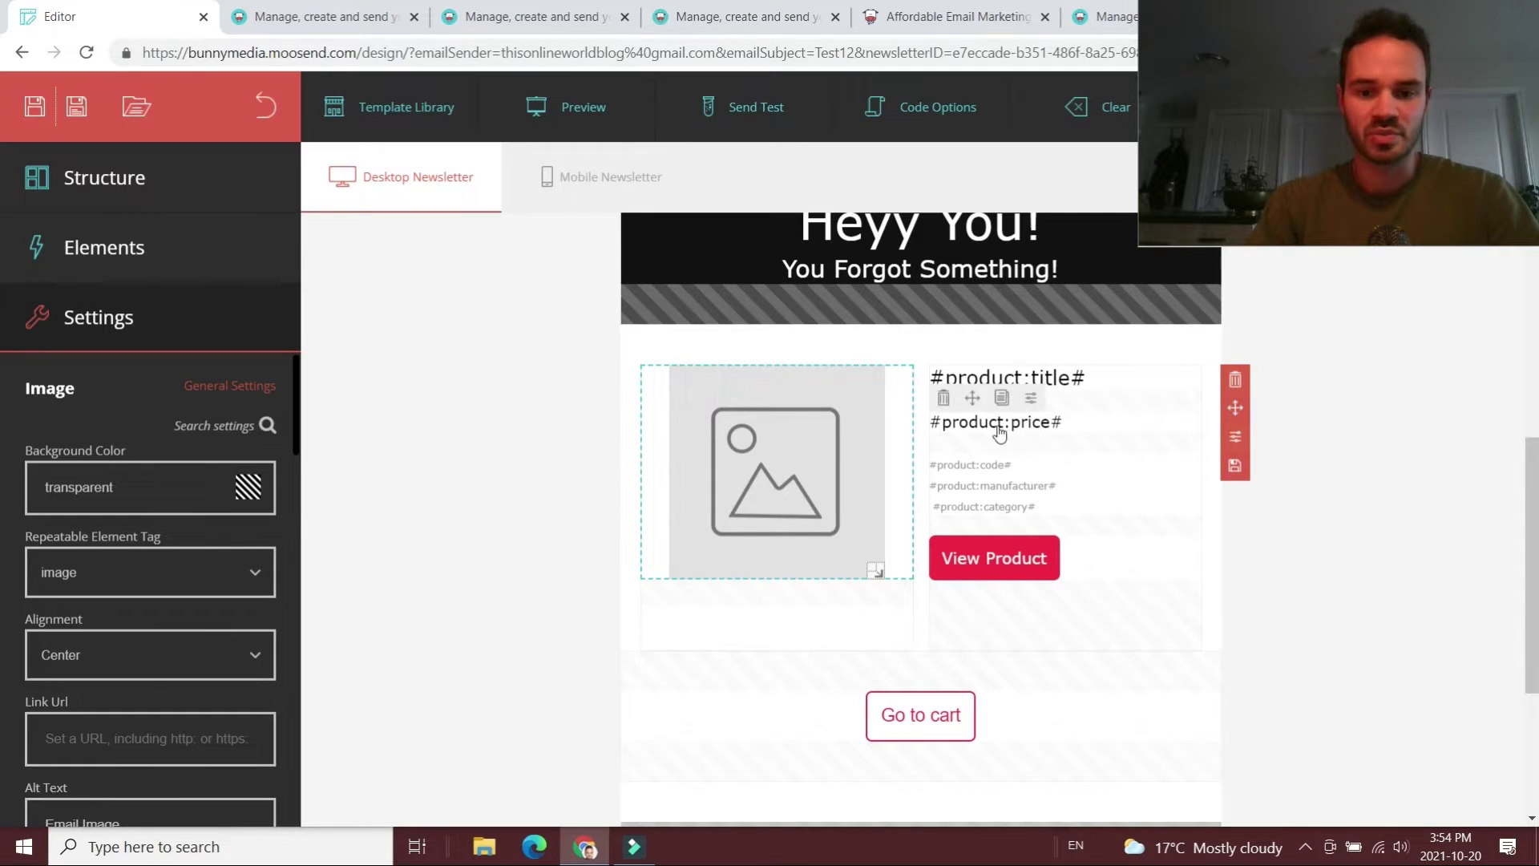
scroll(882, 360, up, 6)
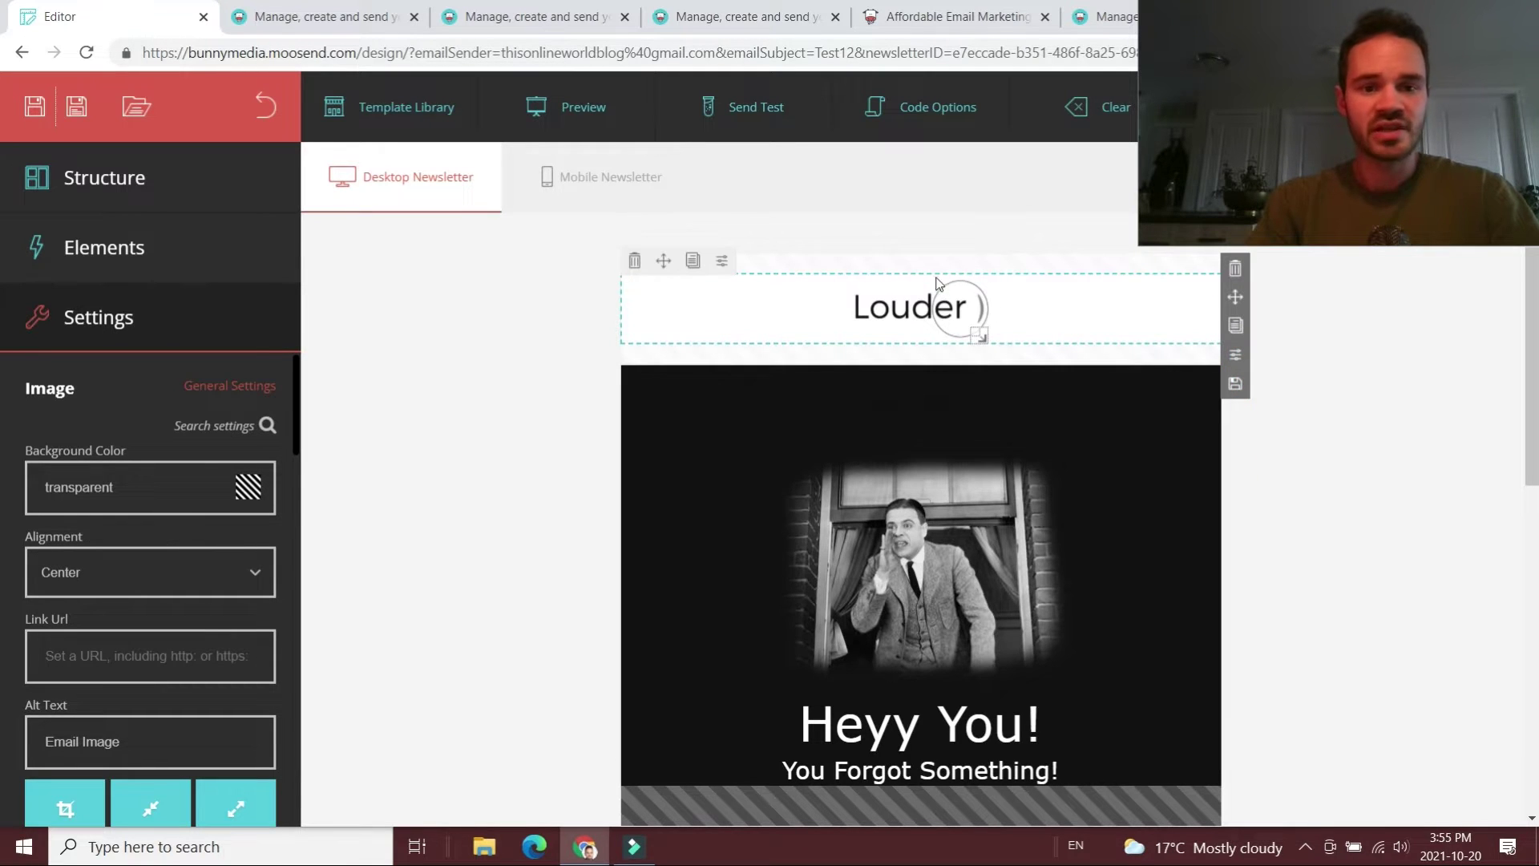
click(609, 197)
click(433, 189)
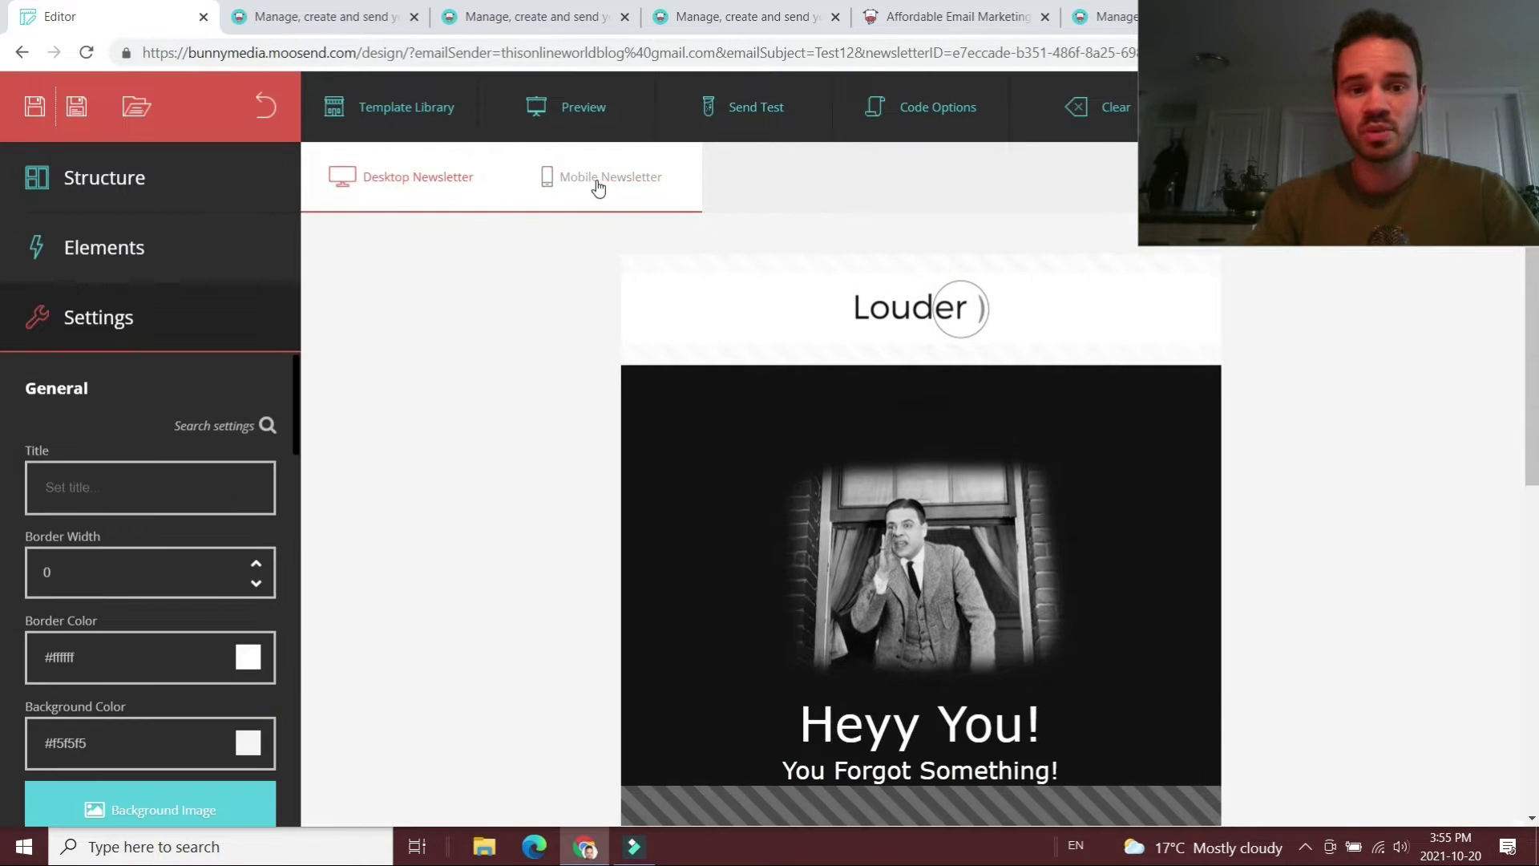
- Replace the newsletter design with the Cart Abandonment Sunny template and look over its content
scroll(938, 322, down, 10)
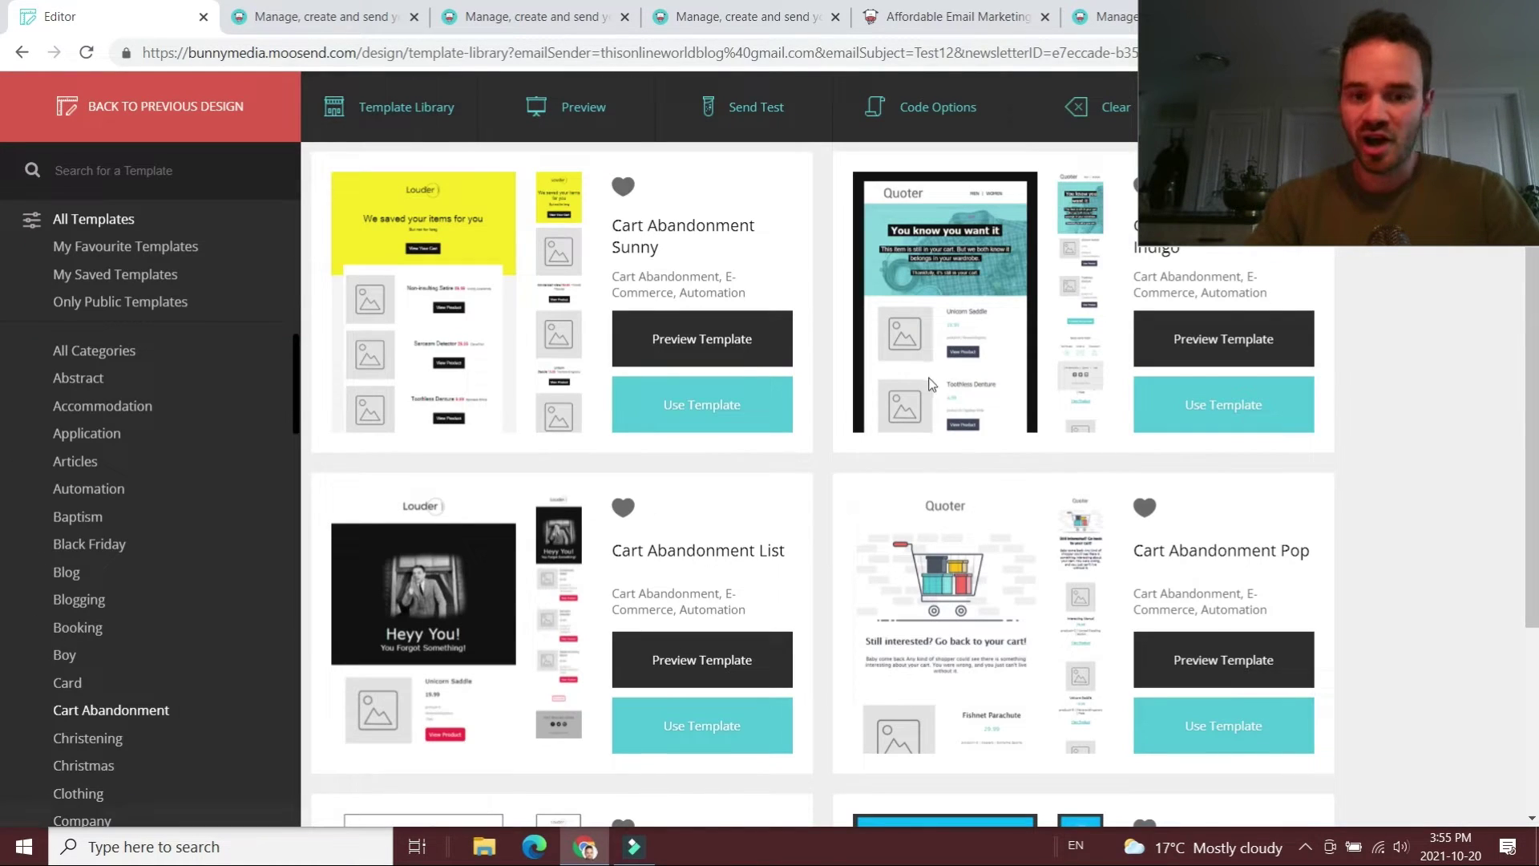
click(704, 419)
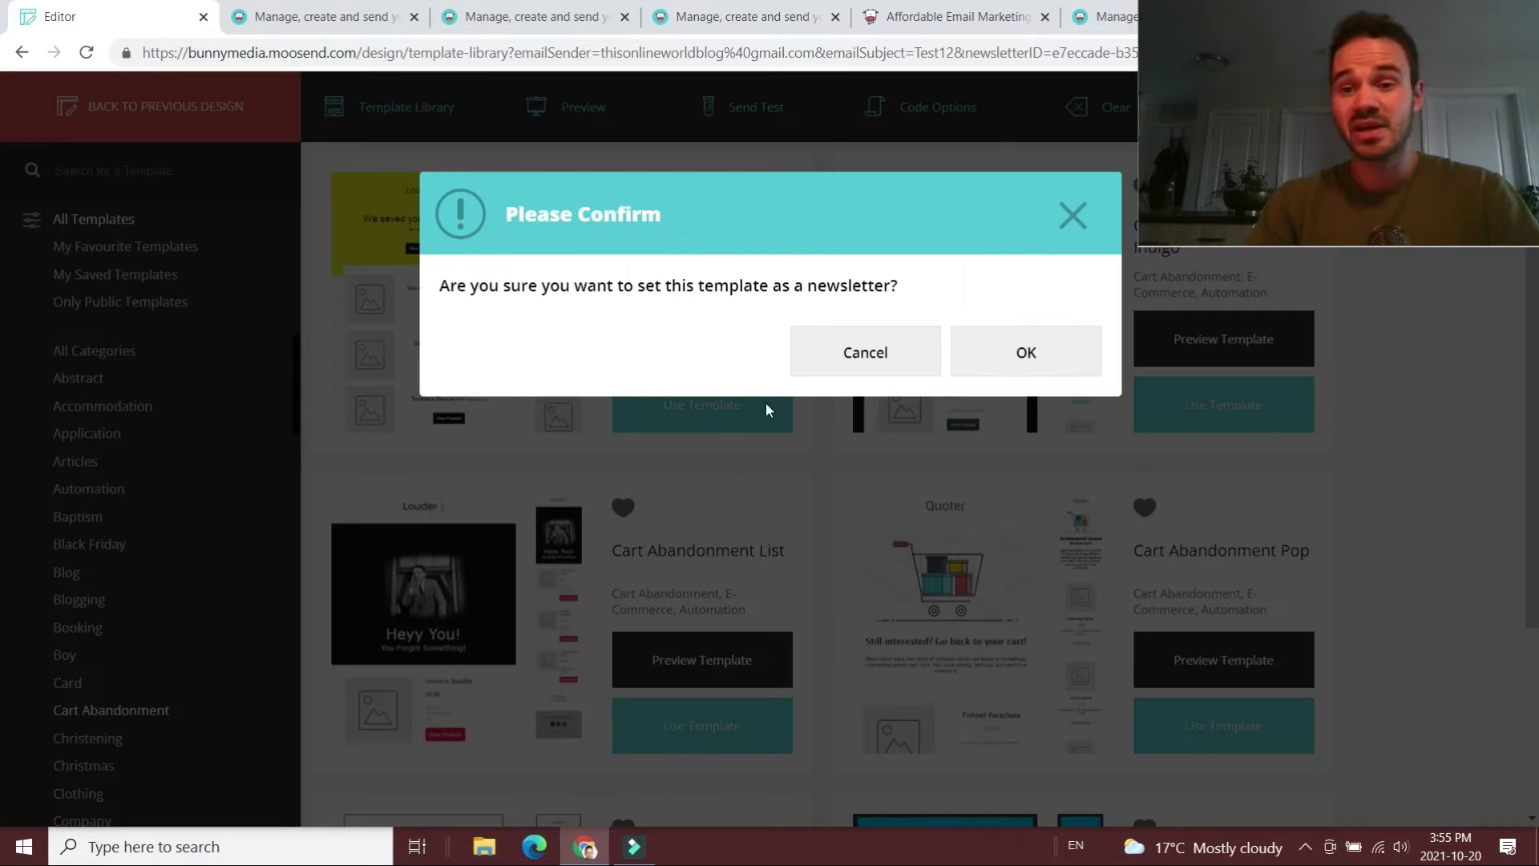
click(1024, 362)
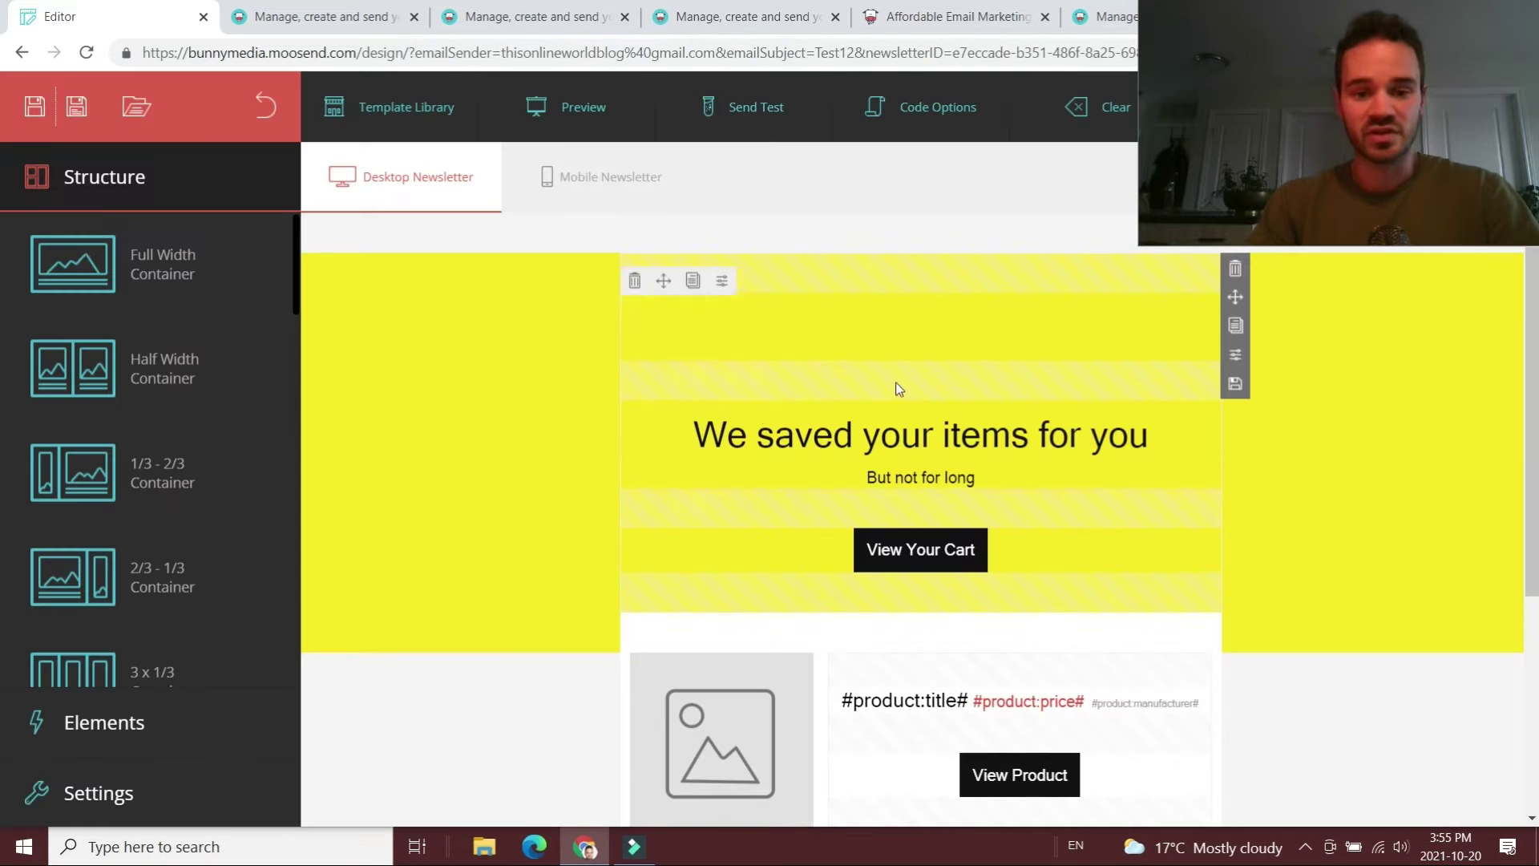
scroll(771, 388, down, 5)
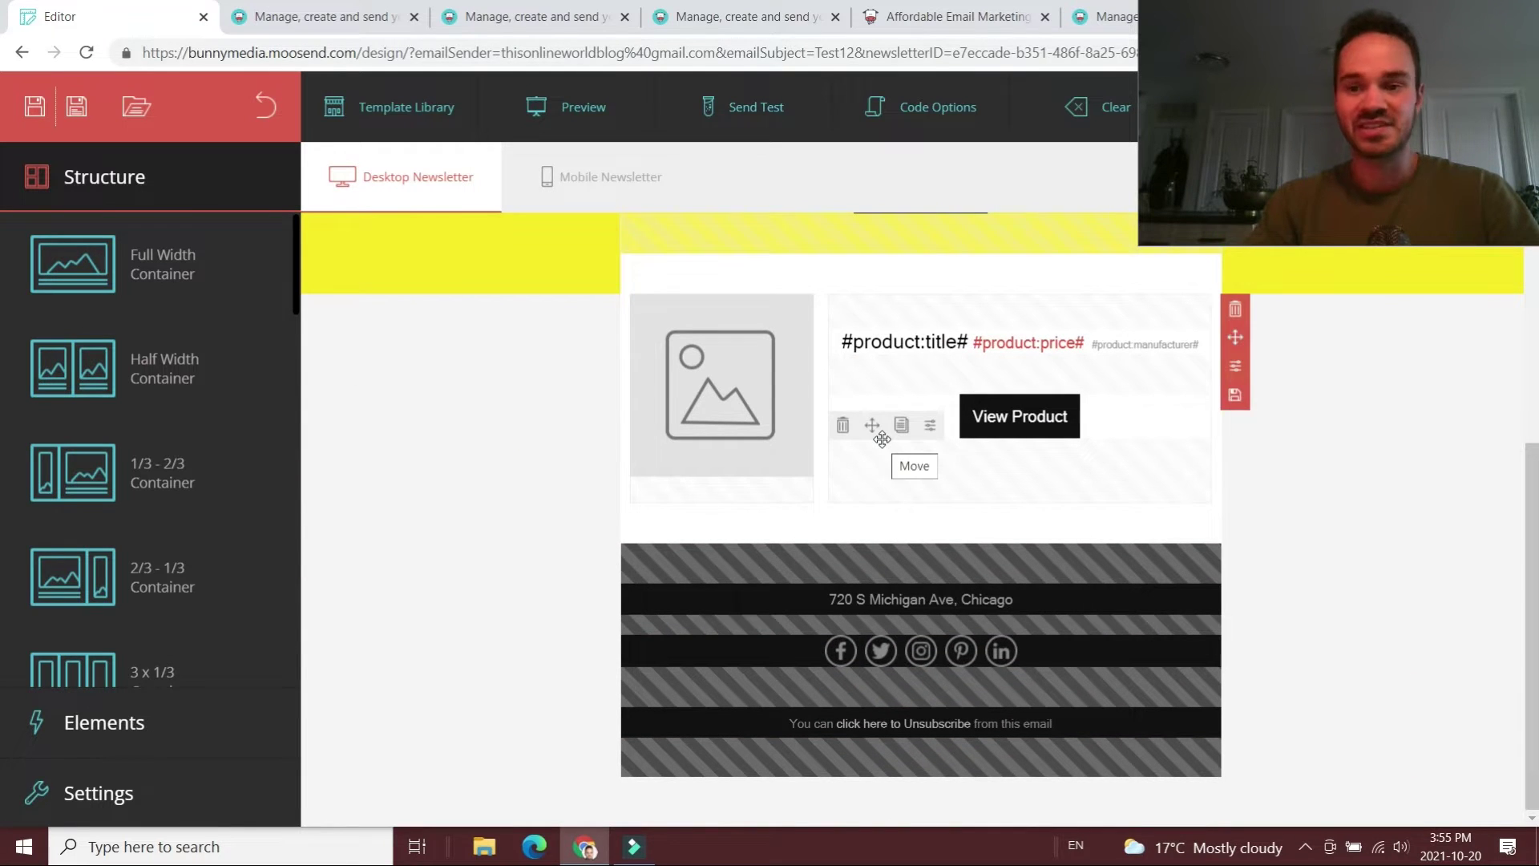
scroll(882, 439, up, 5)
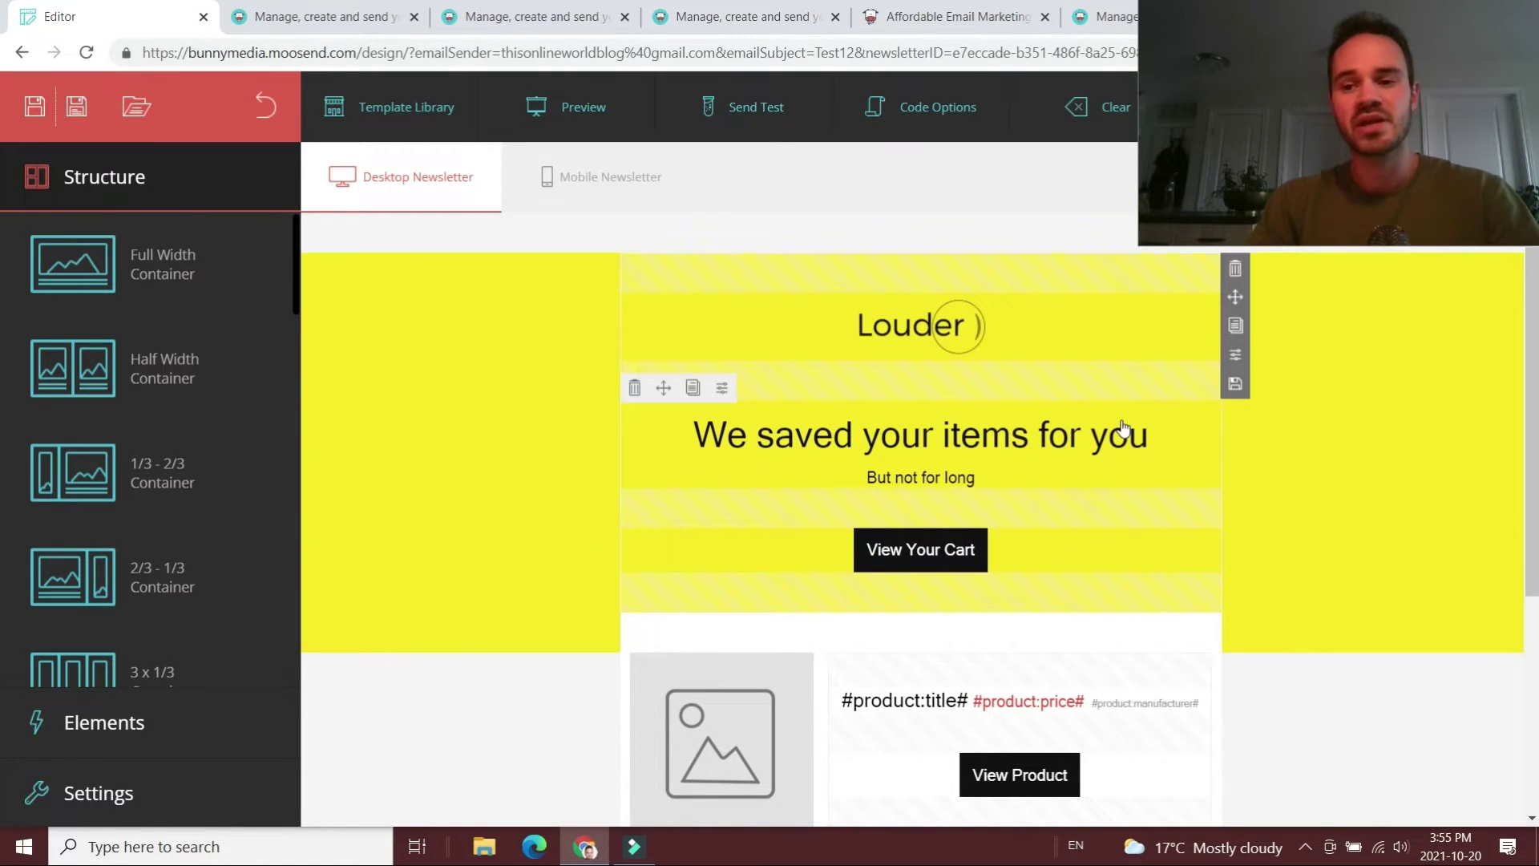
click(898, 305)
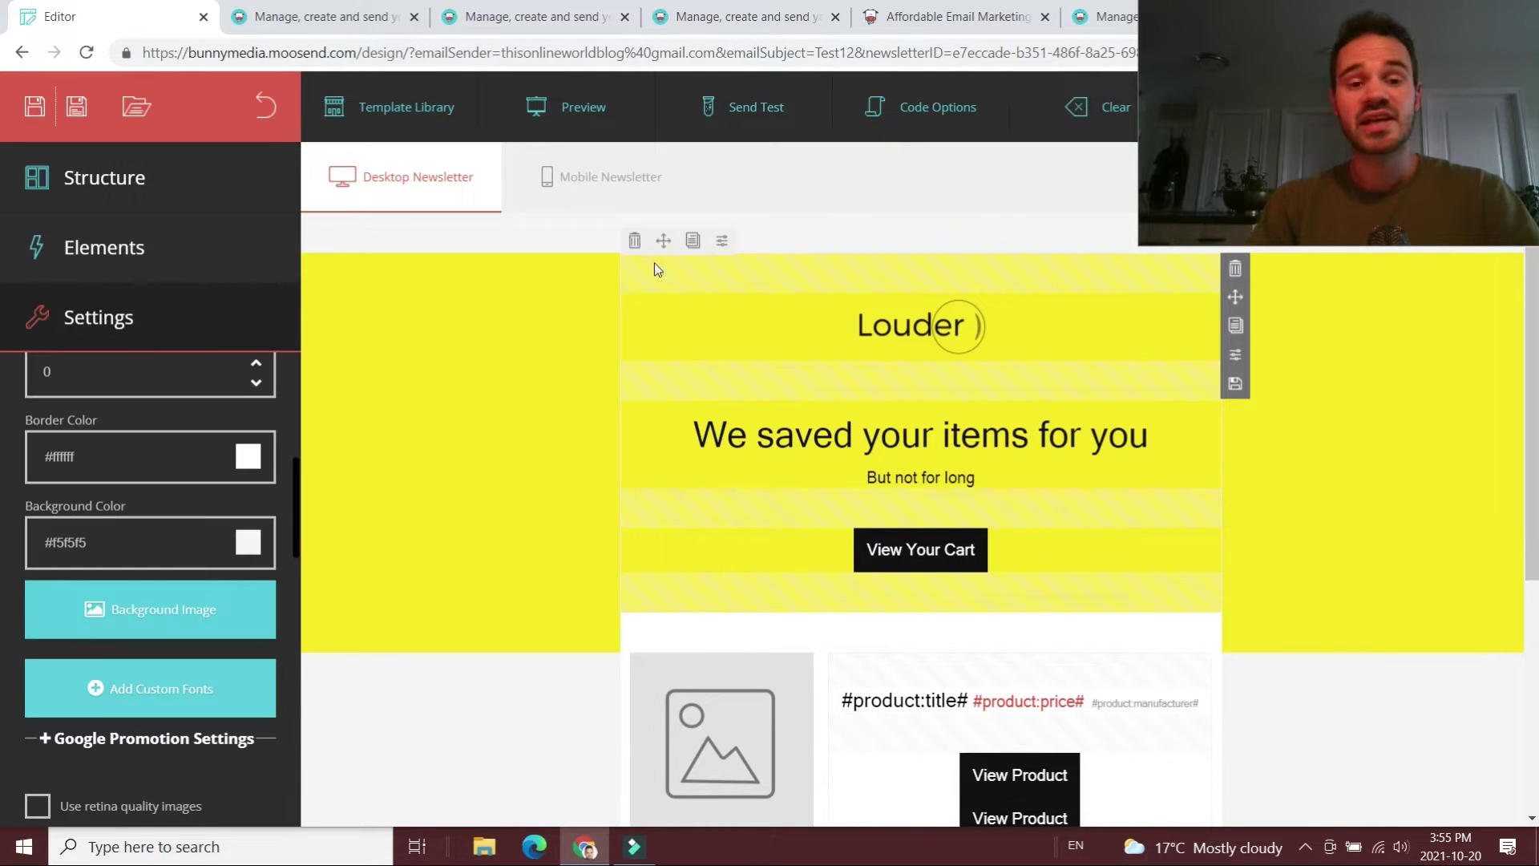
- Preview the finished newsletter in desktop view and open the recipient email field for a test send
click(553, 108)
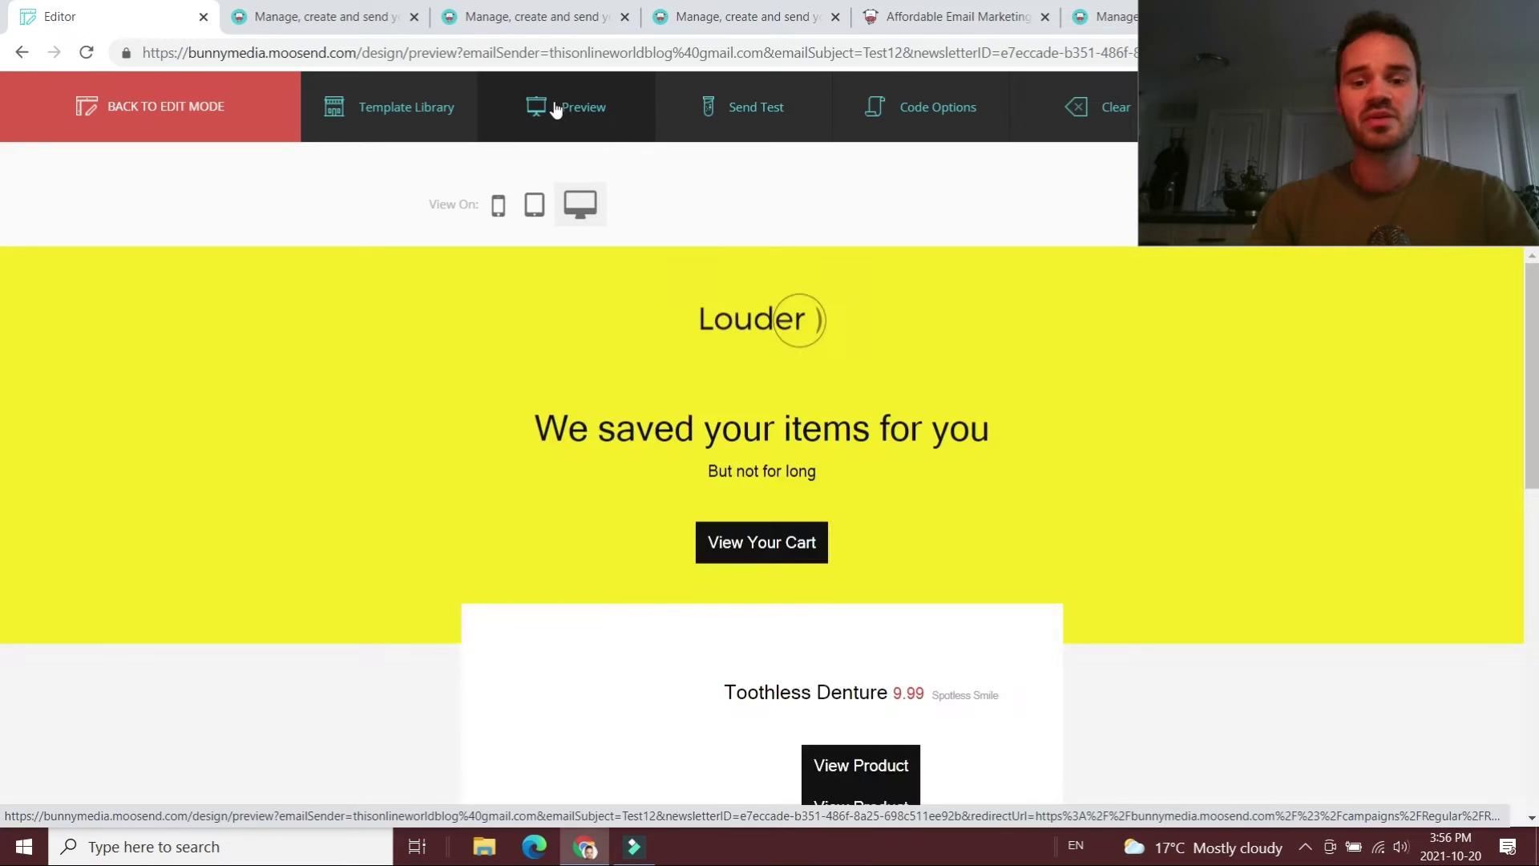
scroll(665, 352, down, 5)
scroll(677, 320, up, 5)
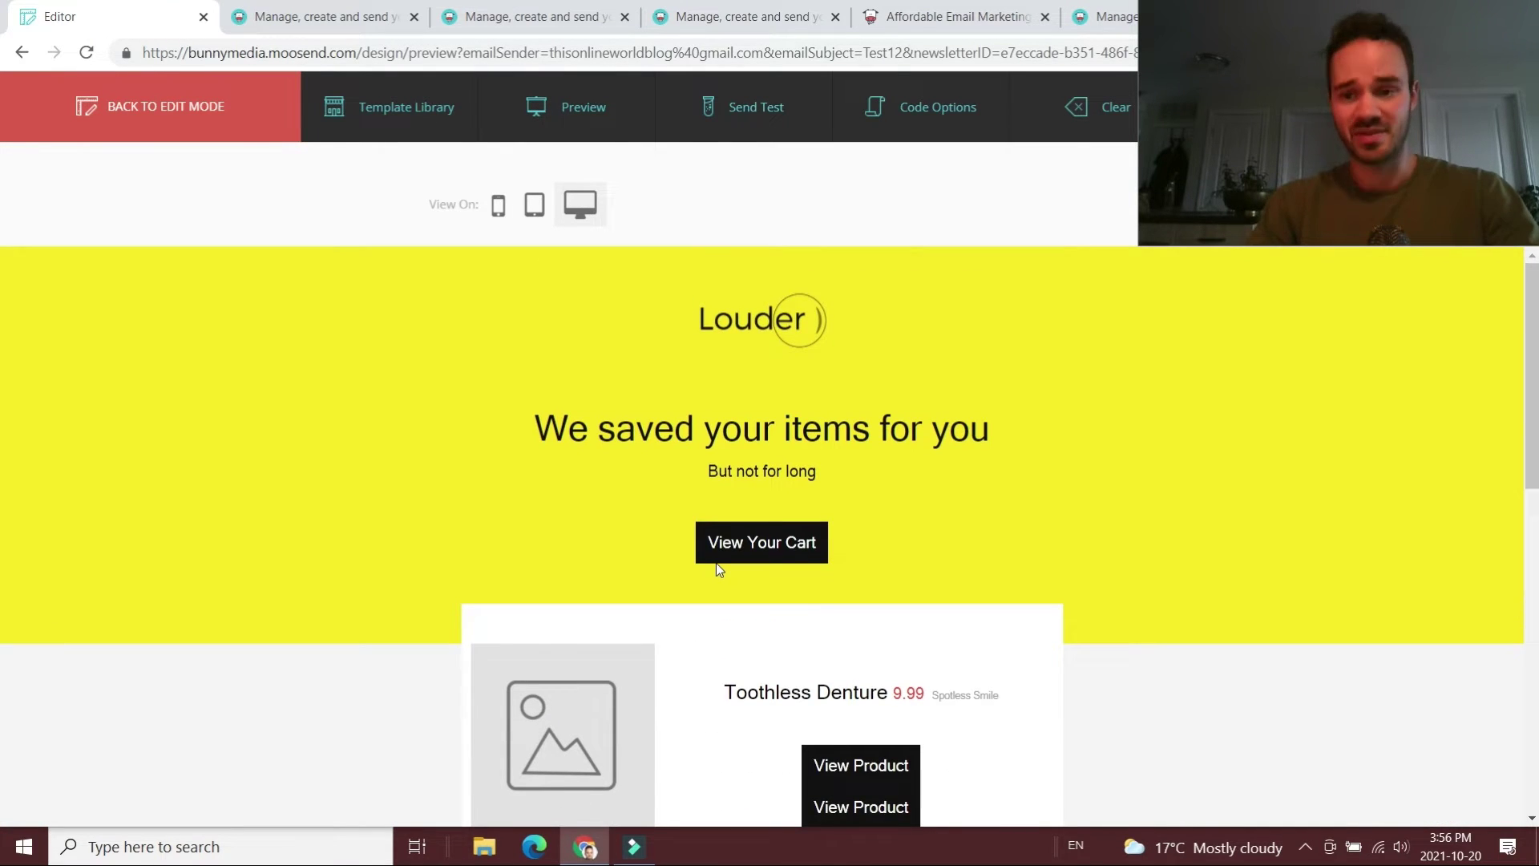
click(789, 108)
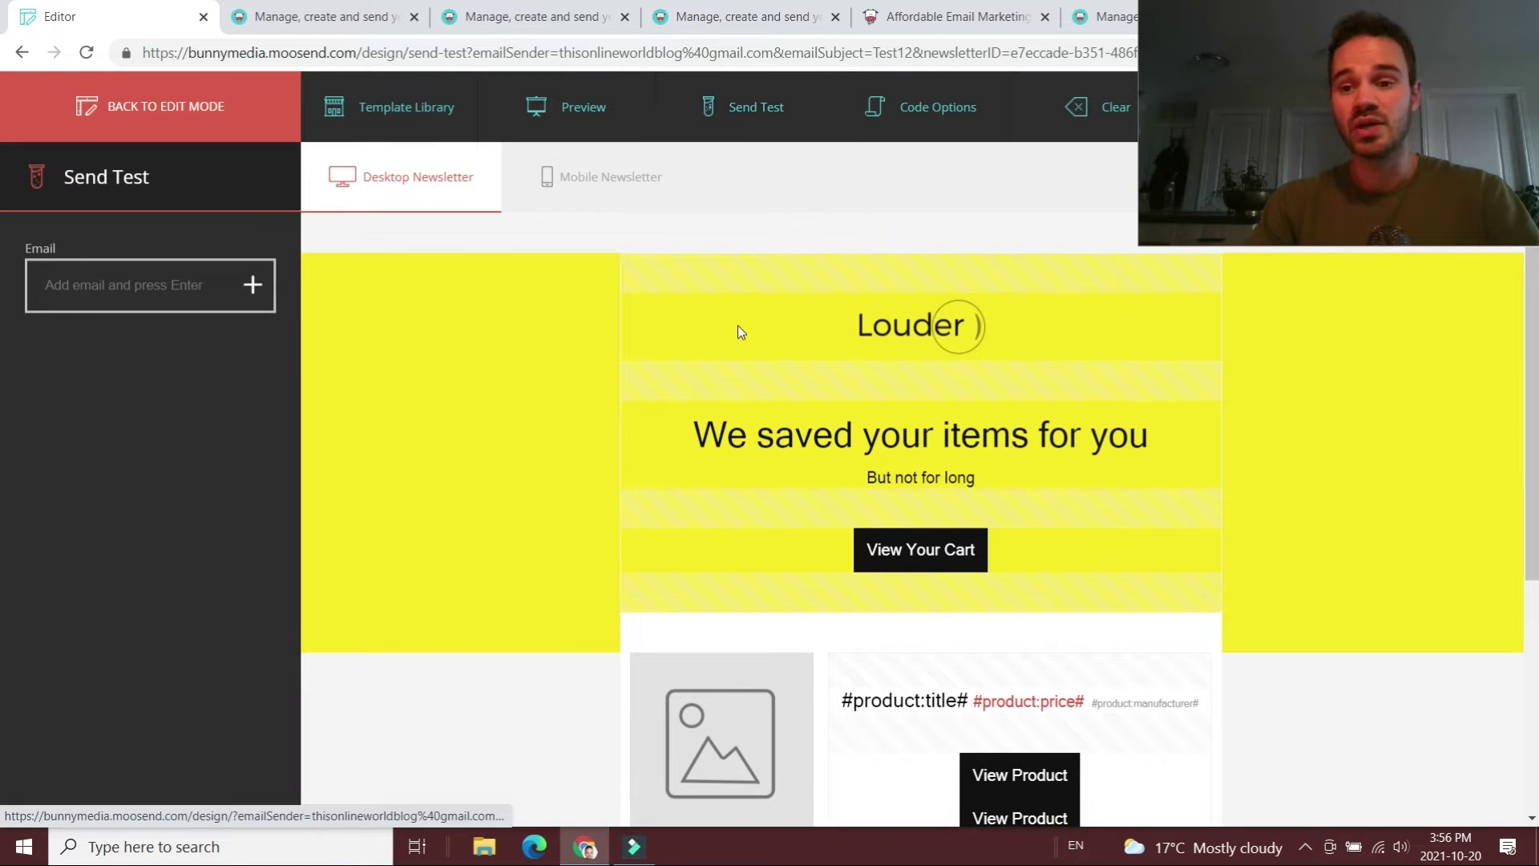
click(124, 299)
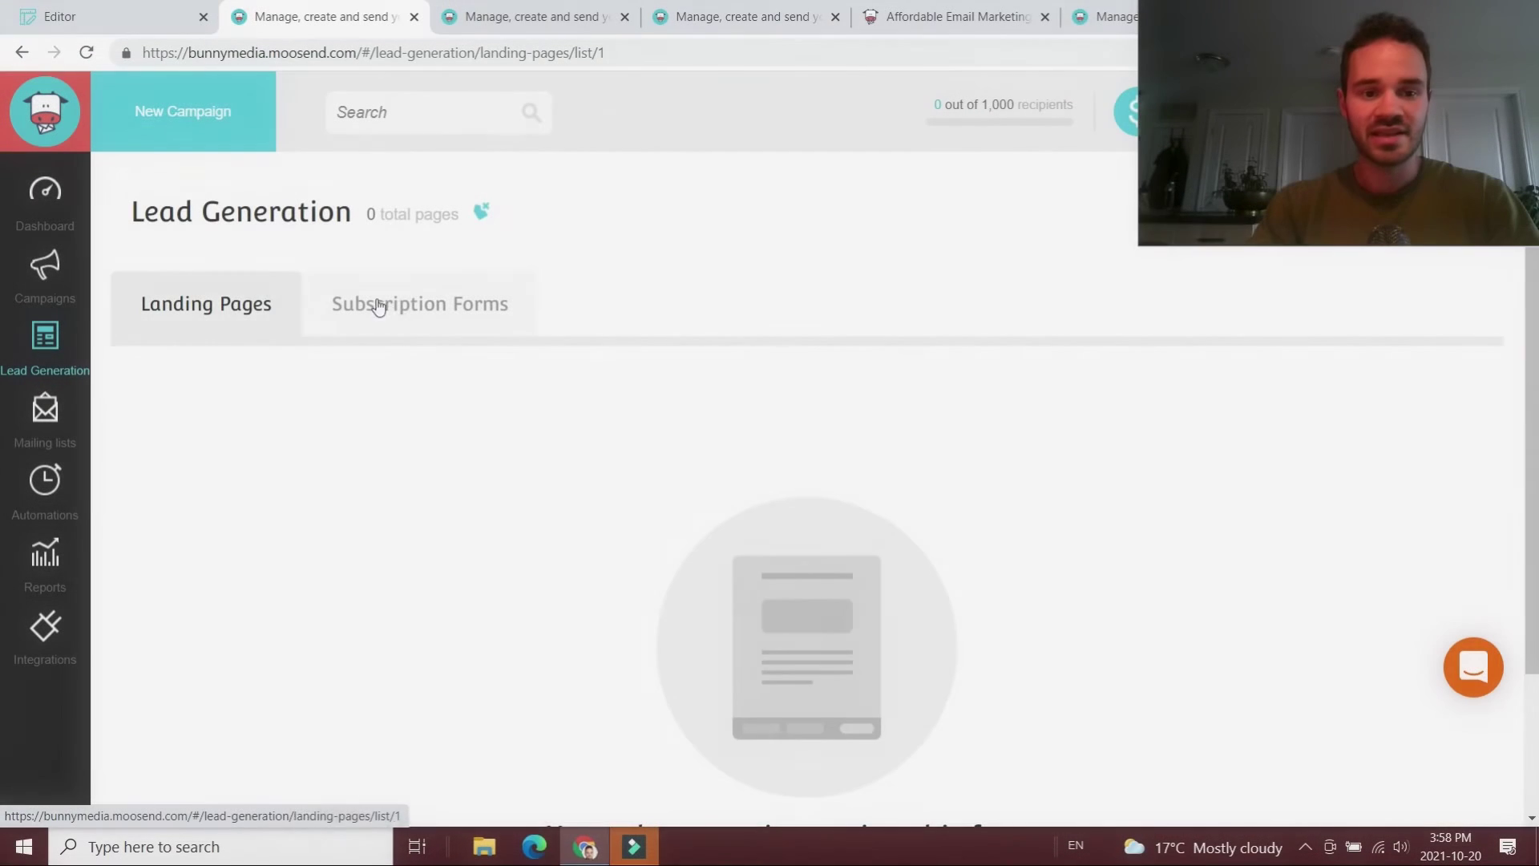
- Start a new subscription form in Lead Generation and look through the form types offered
click(378, 307)
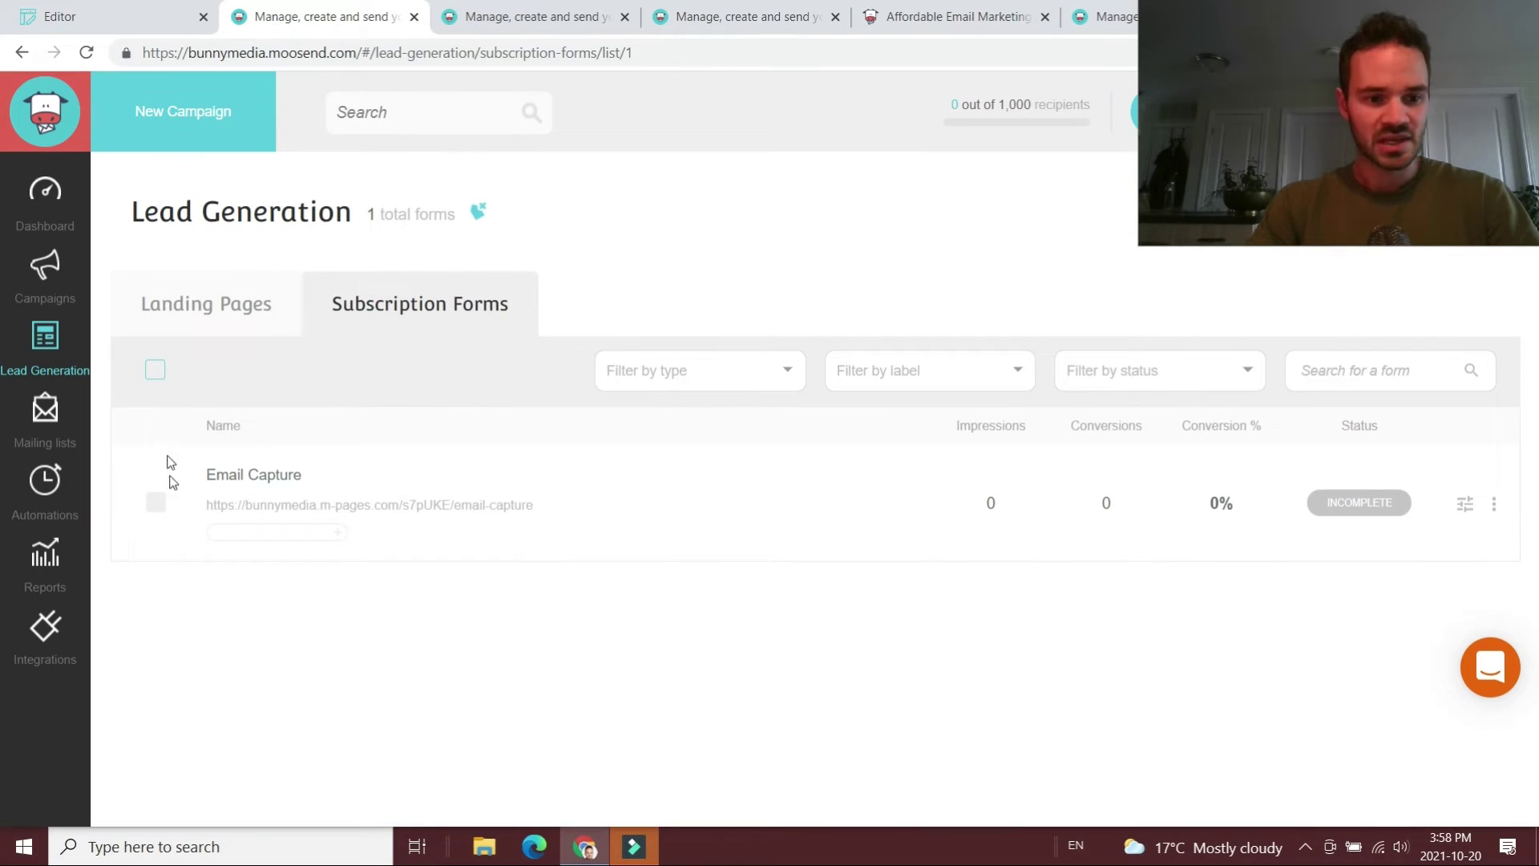
click(155, 371)
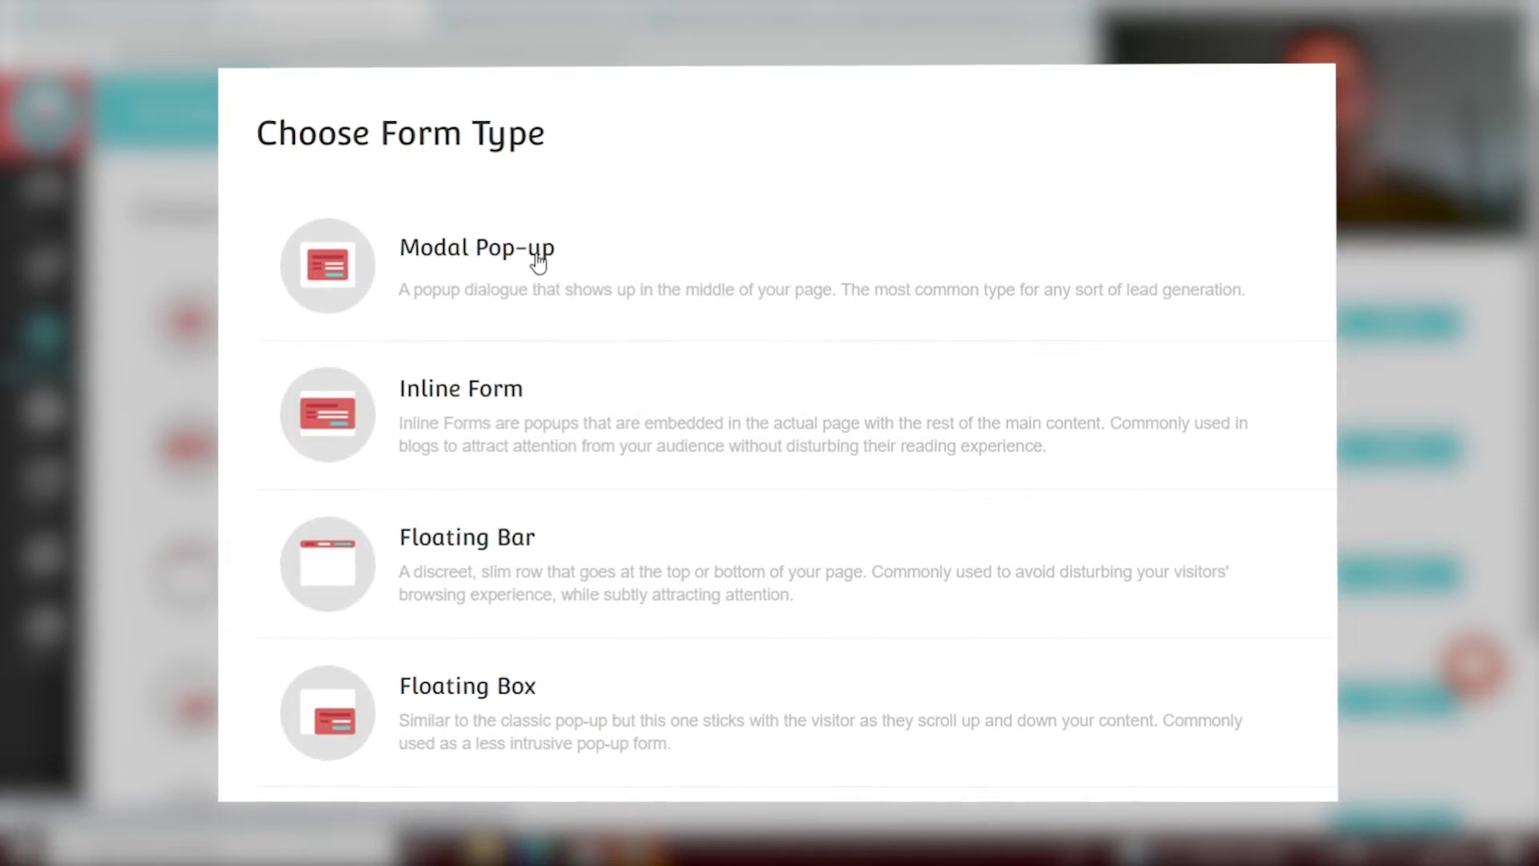
scroll(505, 413, down, 3)
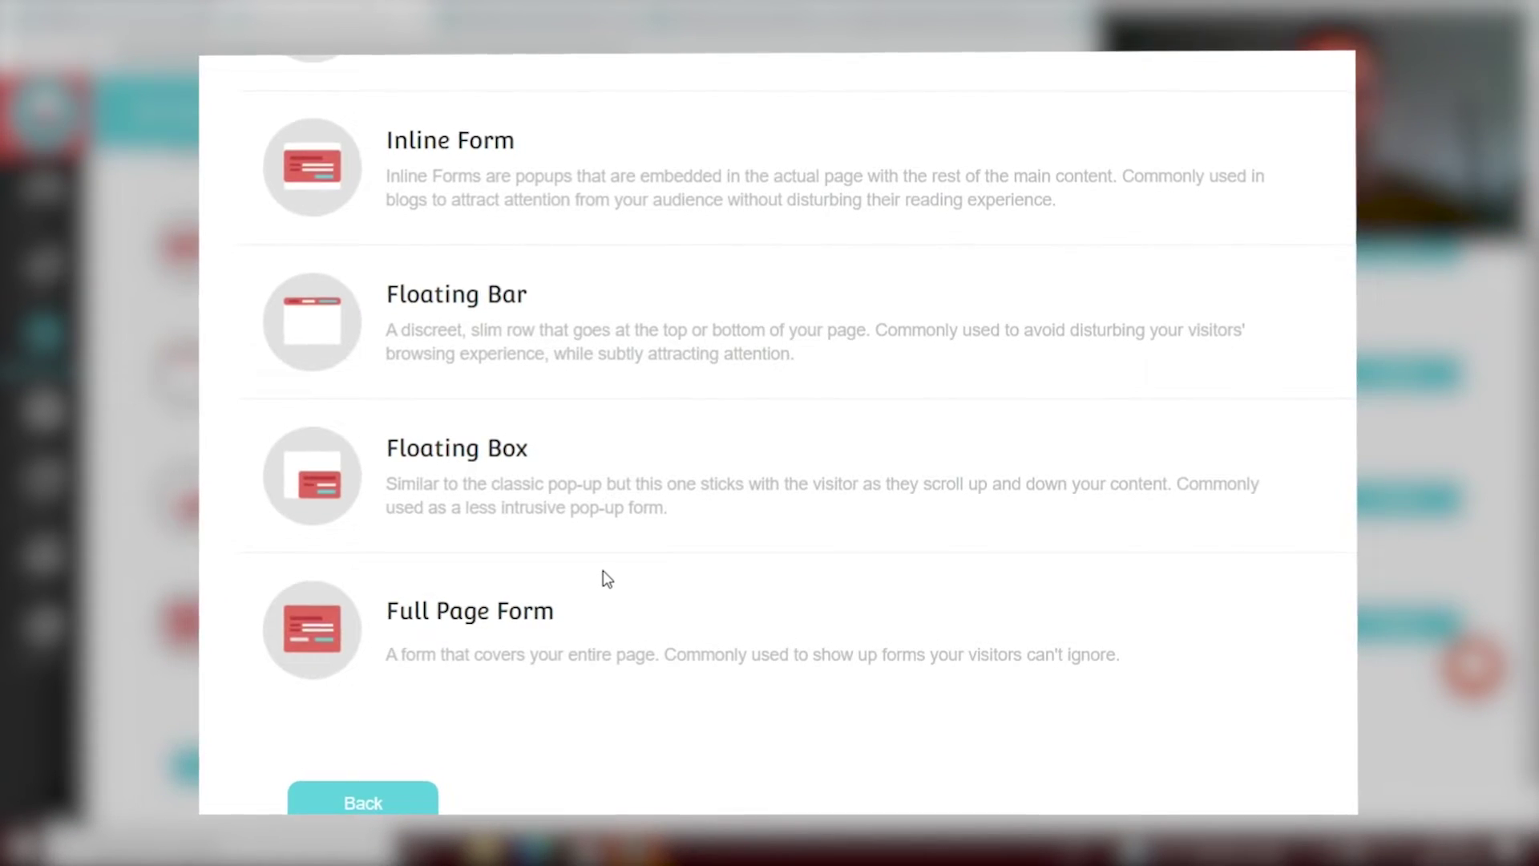
scroll(634, 539, up, 3)
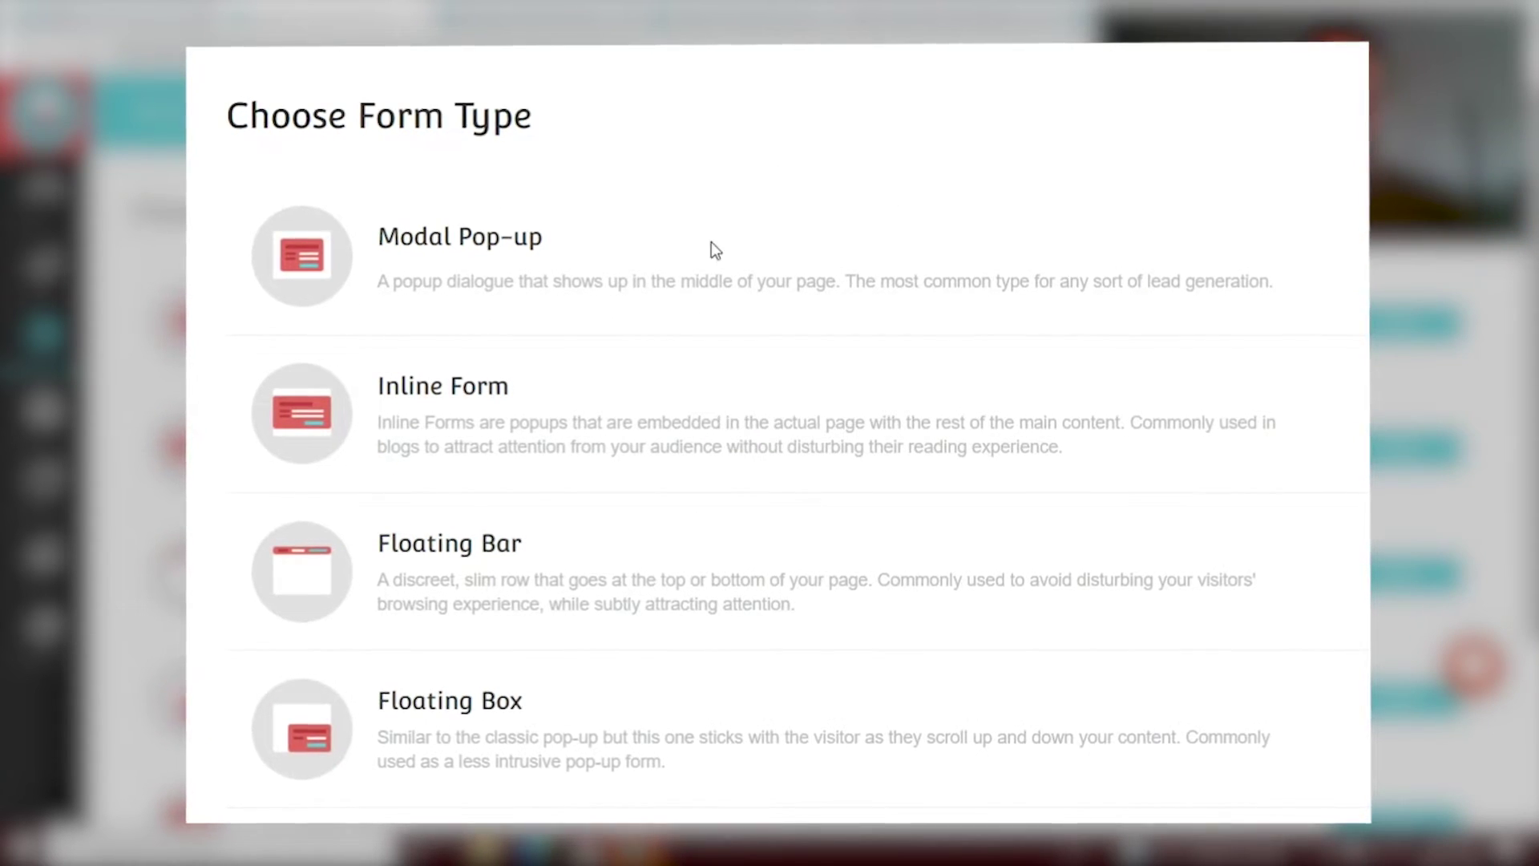
scroll(957, 284, down, 3)
scroll(927, 359, up, 5)
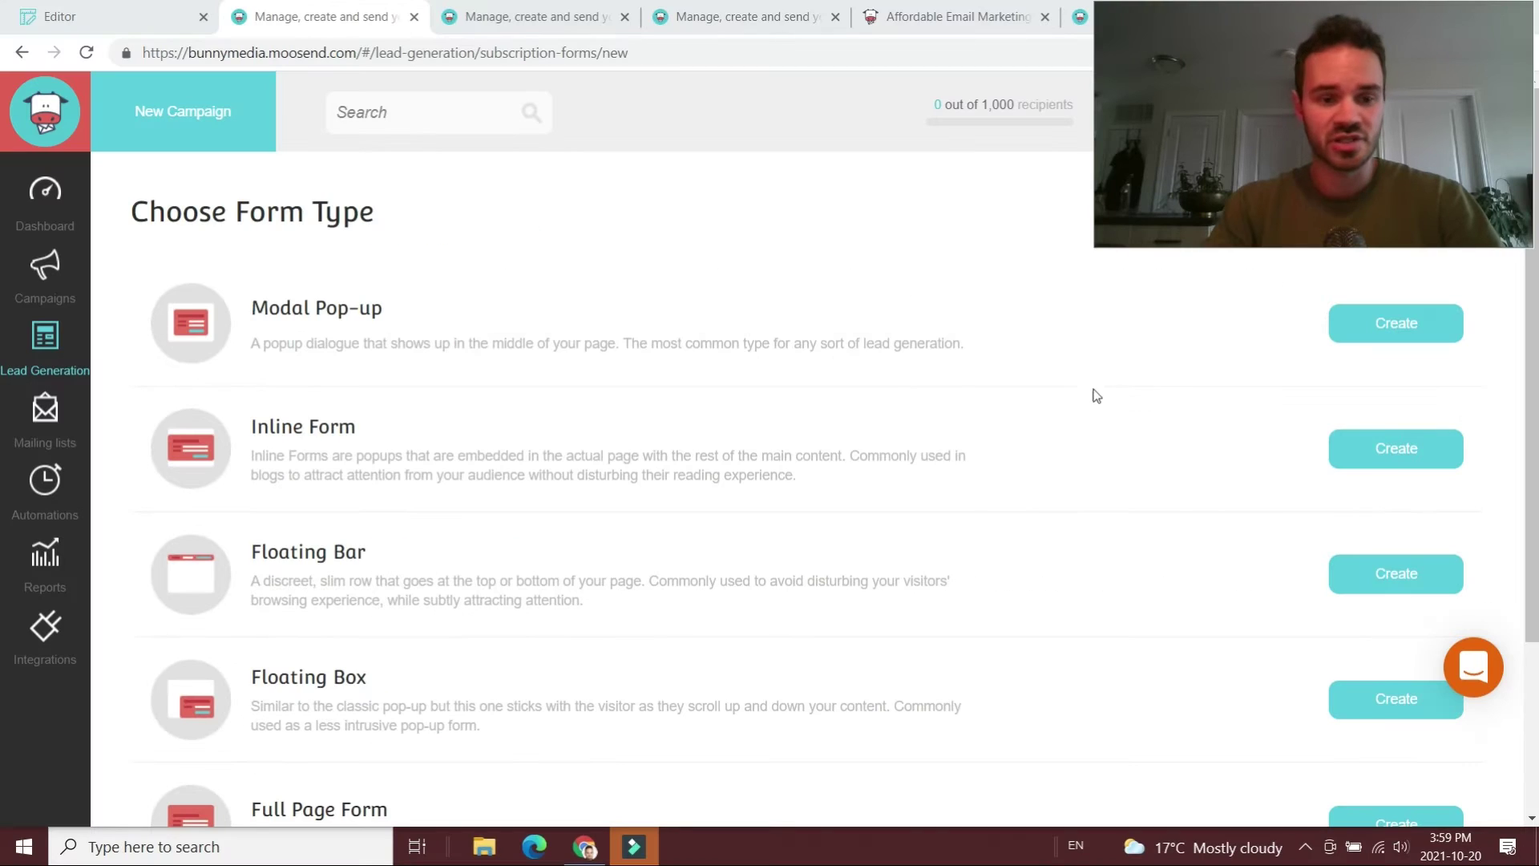
- Create a Modal Pop-up form named Blog Popup and continue to its layout and content
click(1340, 343)
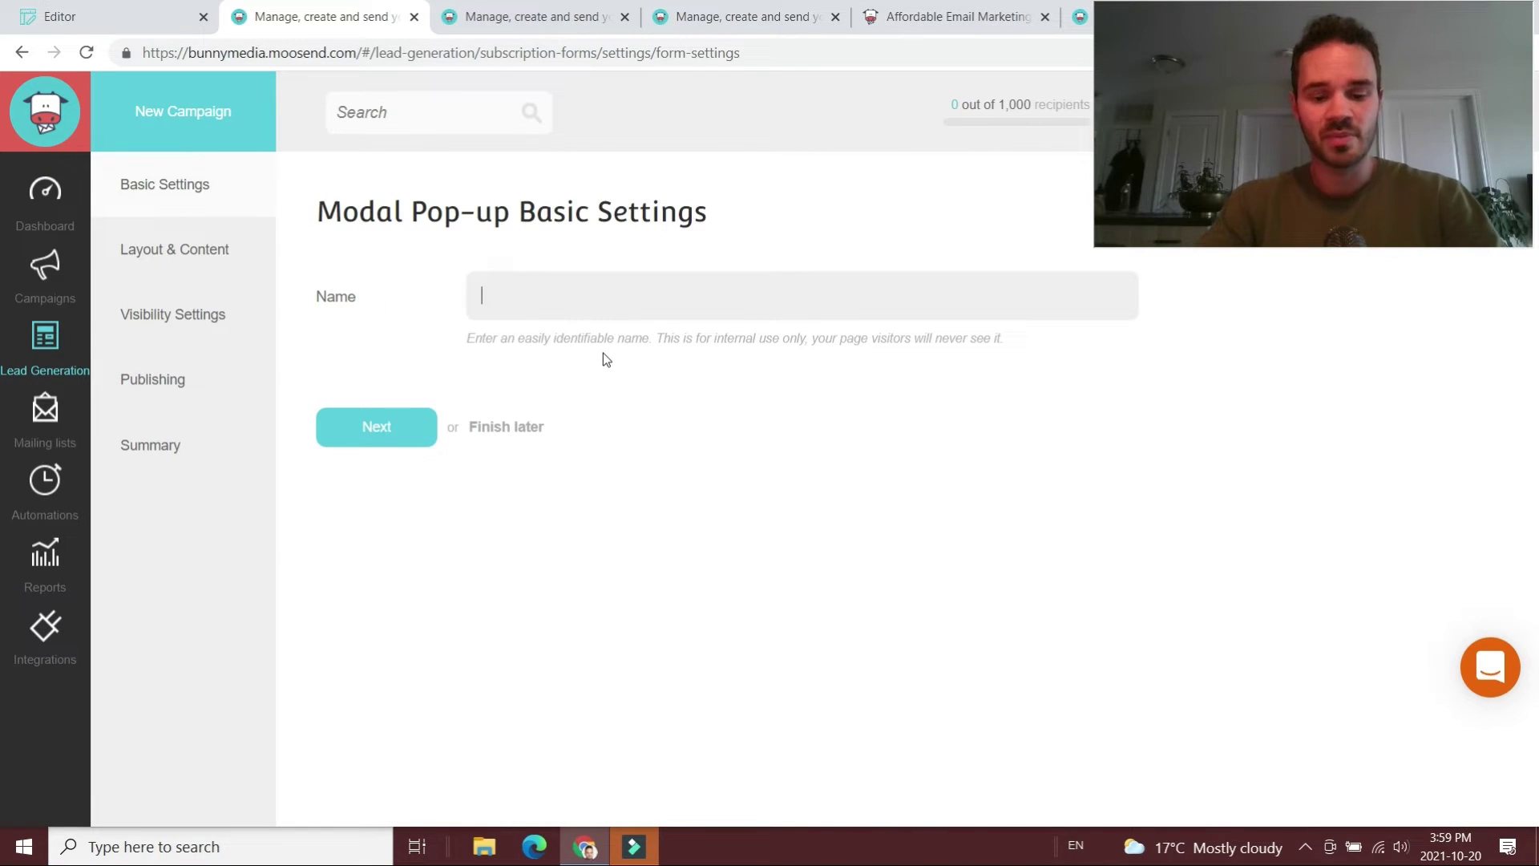
text(Blog Popup)
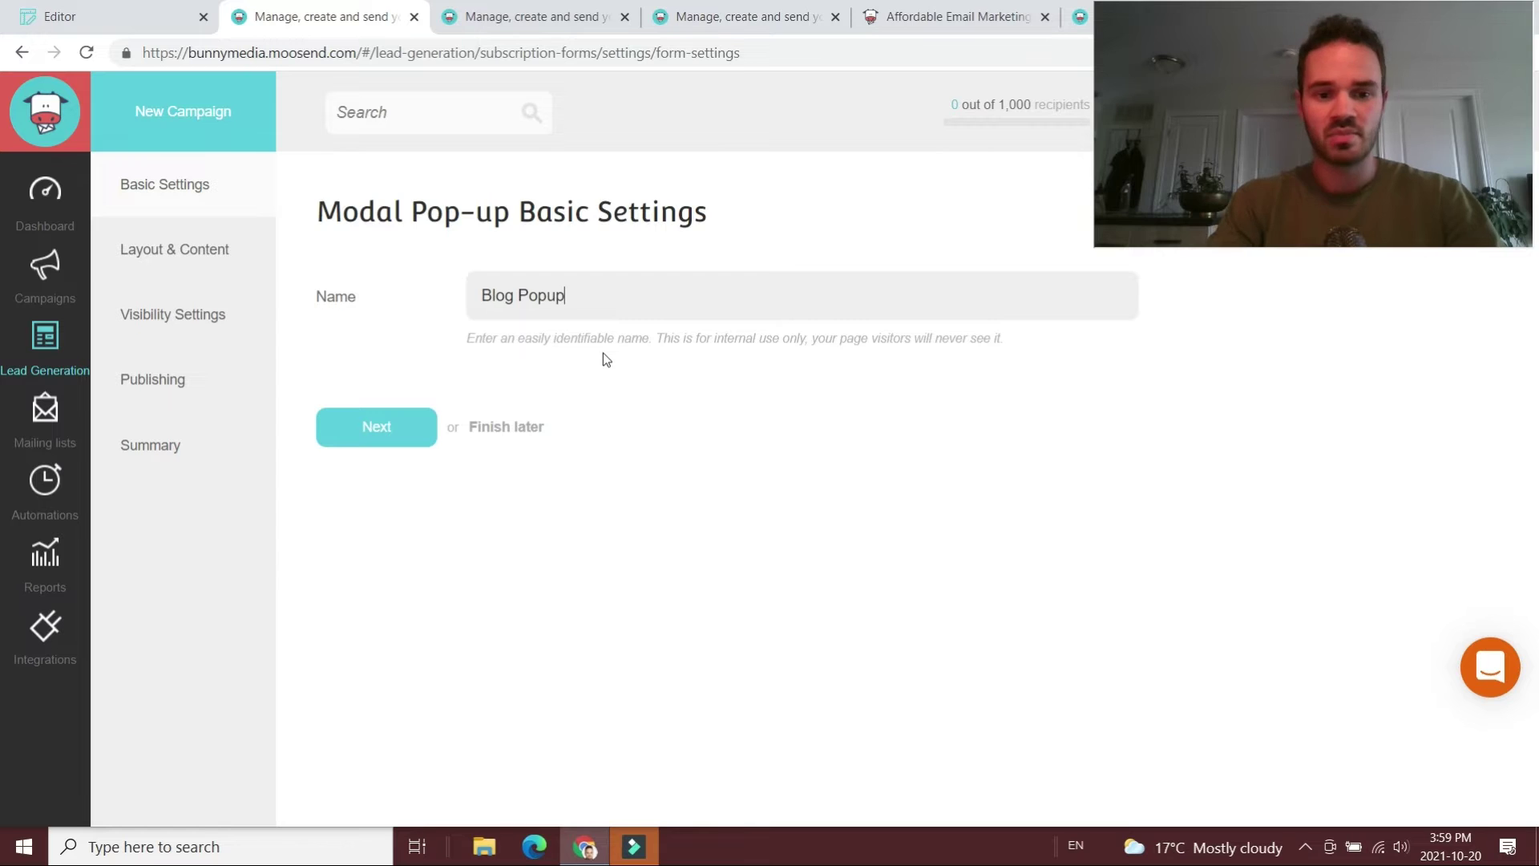
click(431, 425)
click(444, 434)
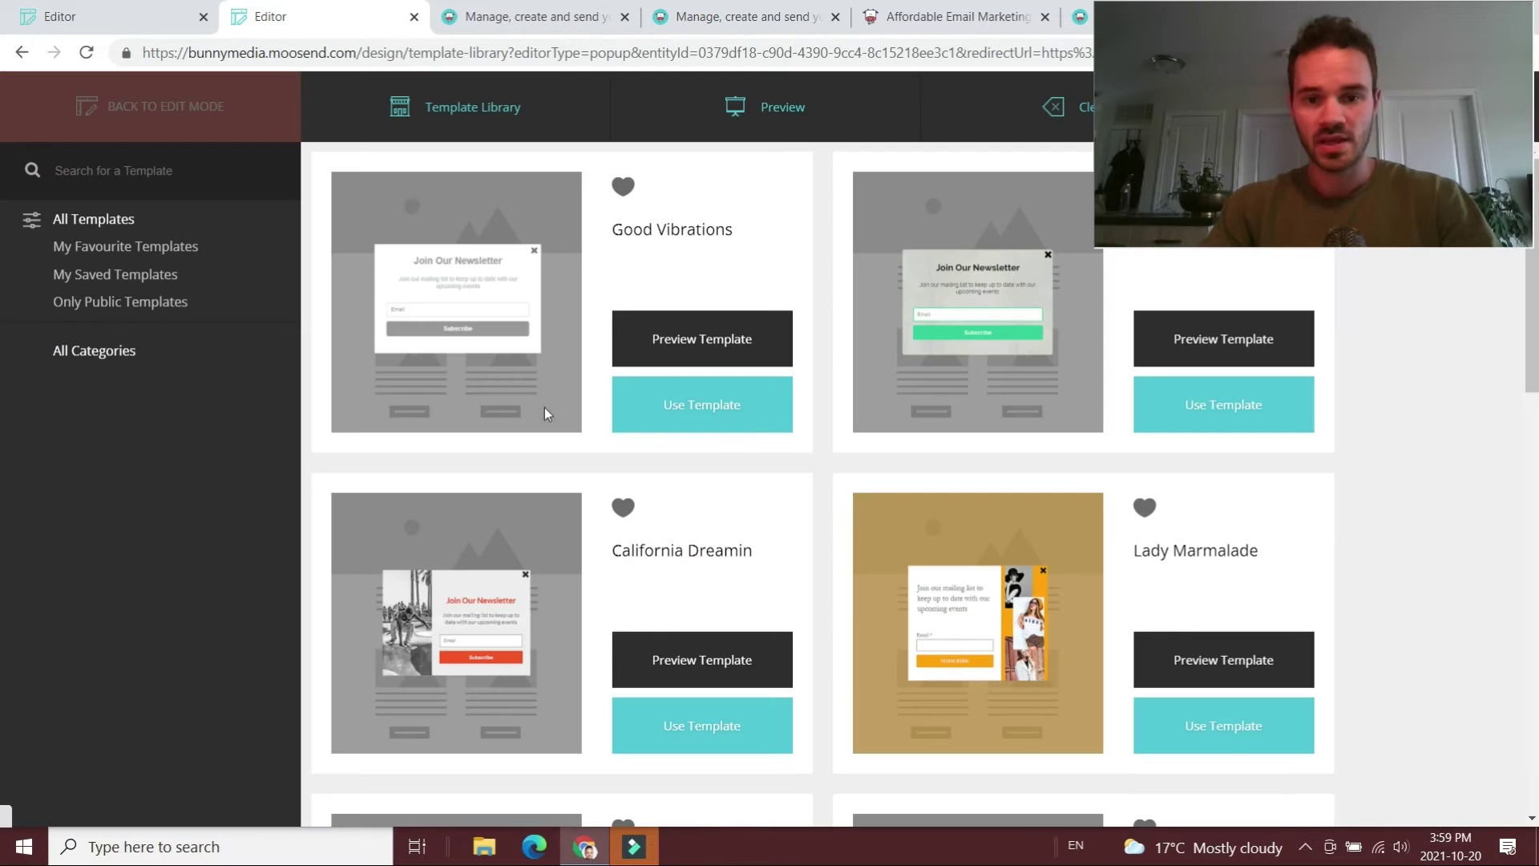
- Browse the pop-up templates and apply the light grey one with the green Subscribe button
scroll(745, 313, down, 7)
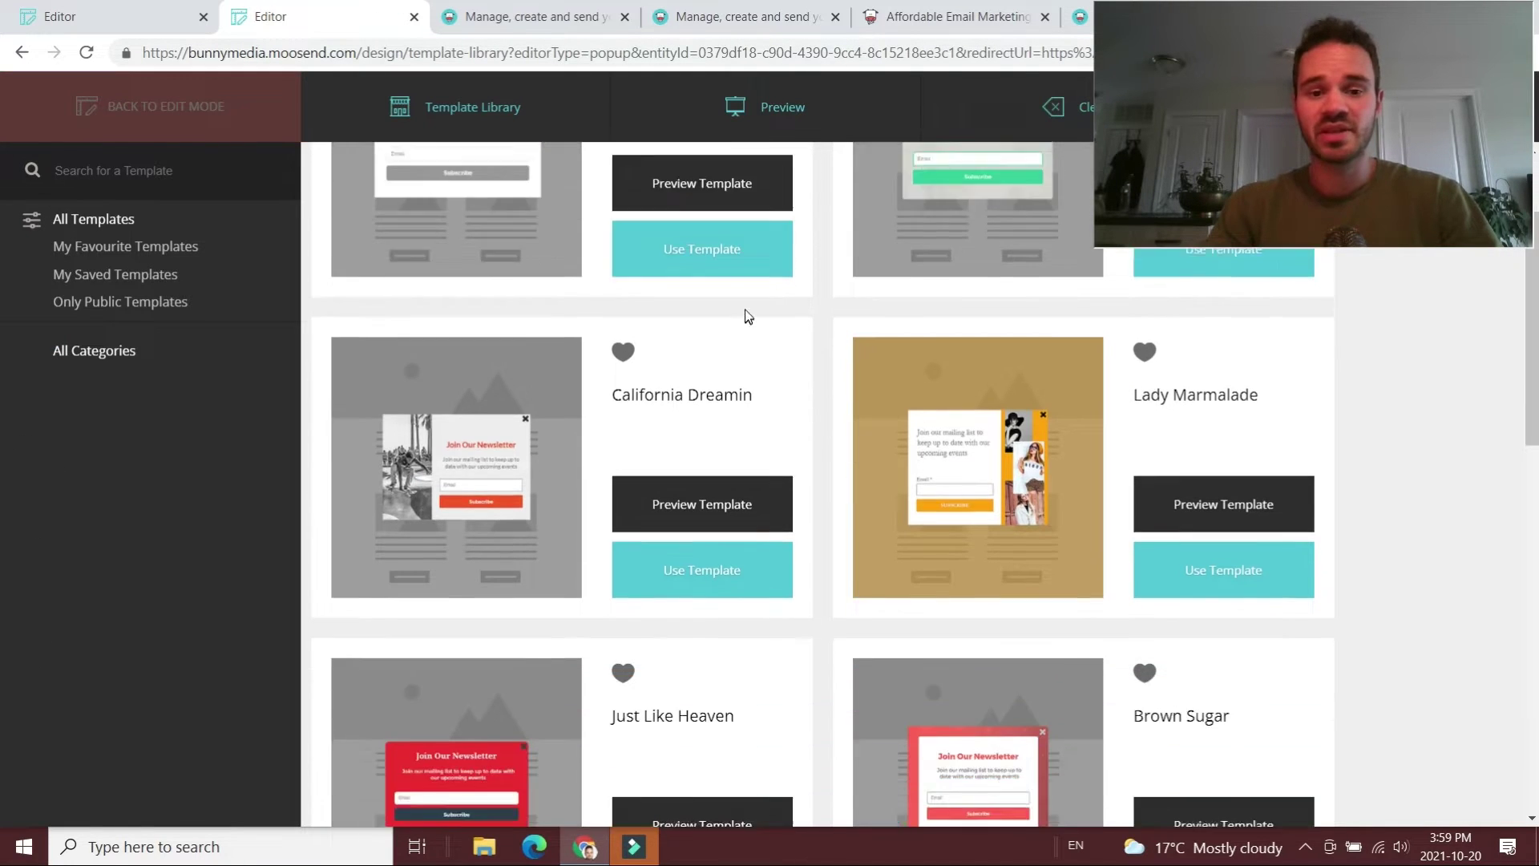
scroll(745, 315, down, 6)
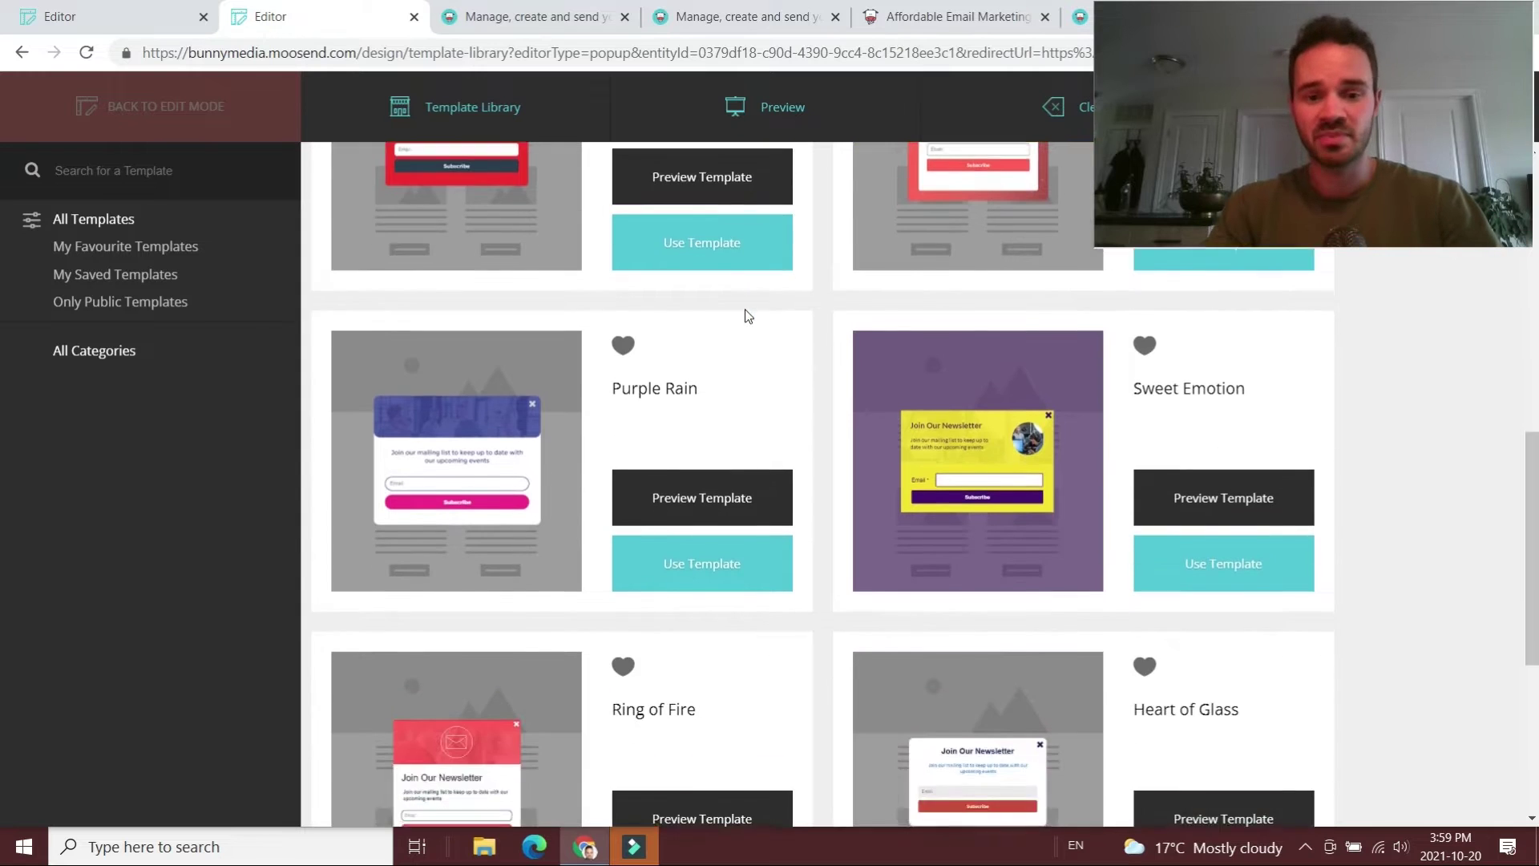
scroll(746, 315, down, 1)
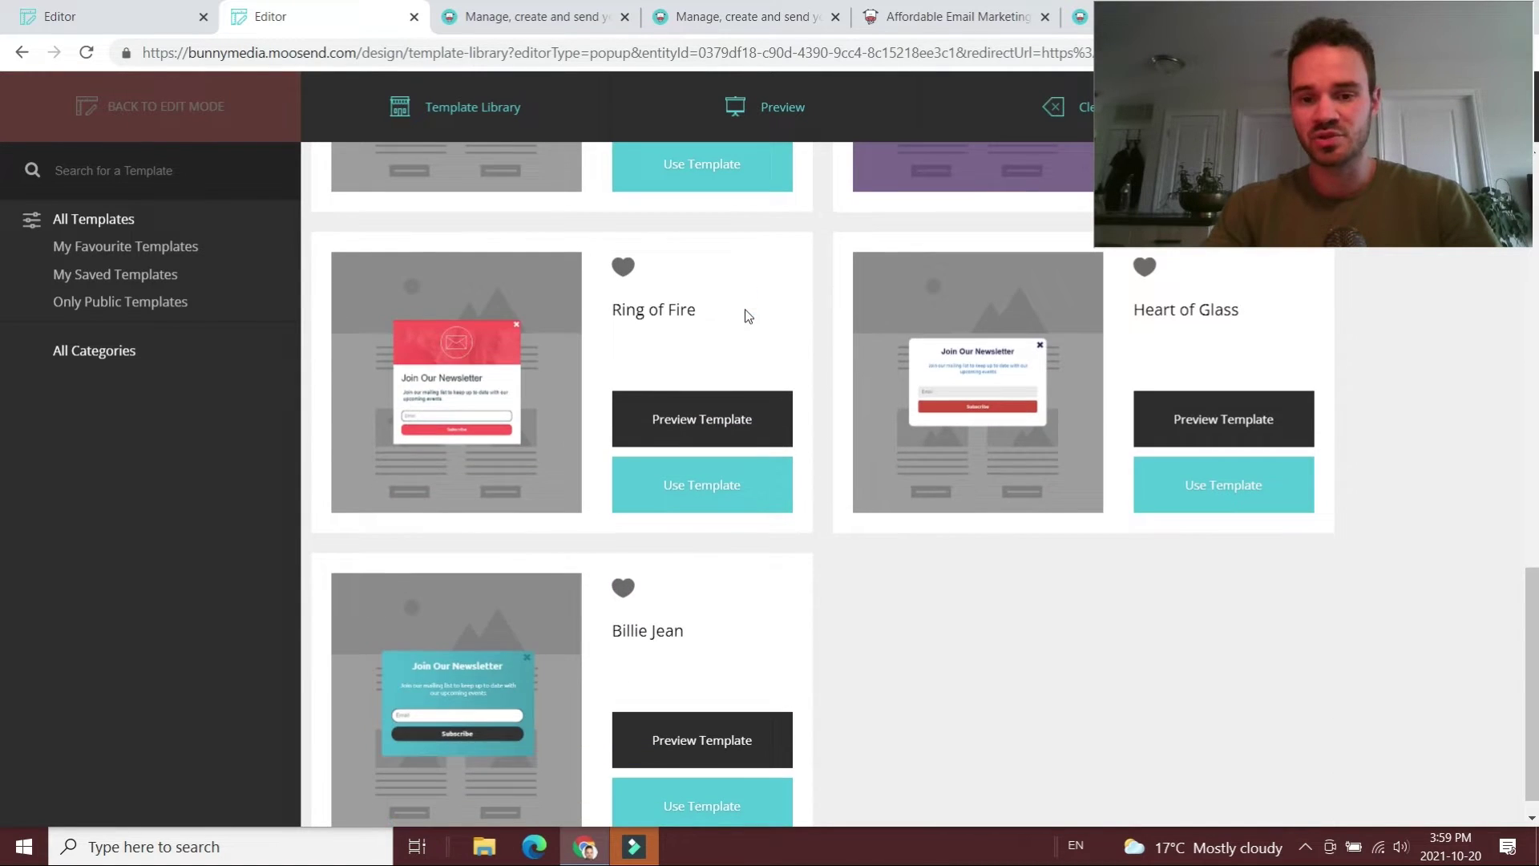
scroll(689, 343, up, 13)
scroll(616, 345, up, 2)
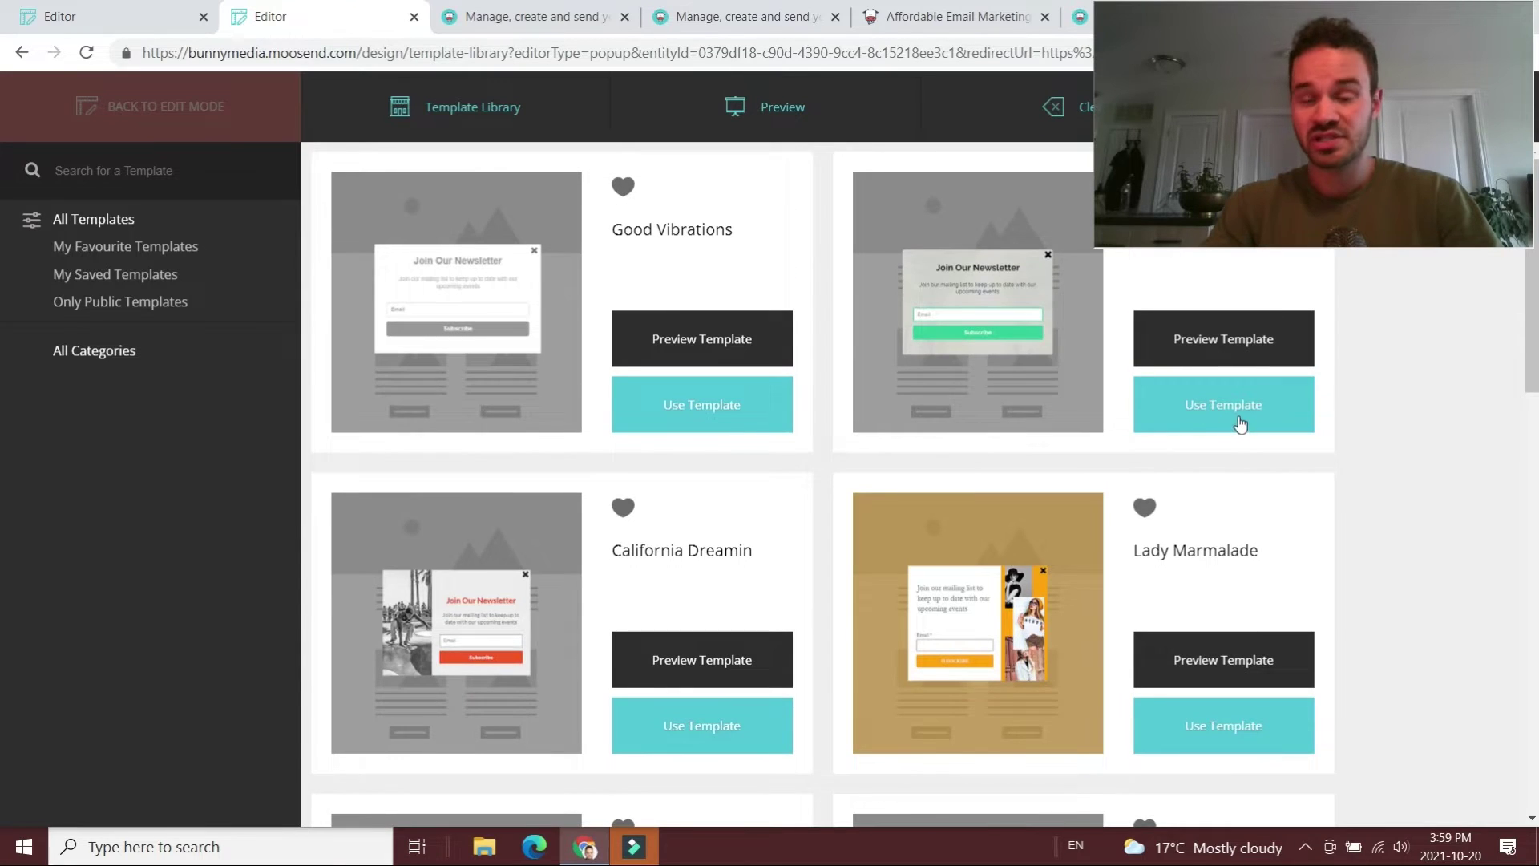
click(1240, 425)
click(1001, 356)
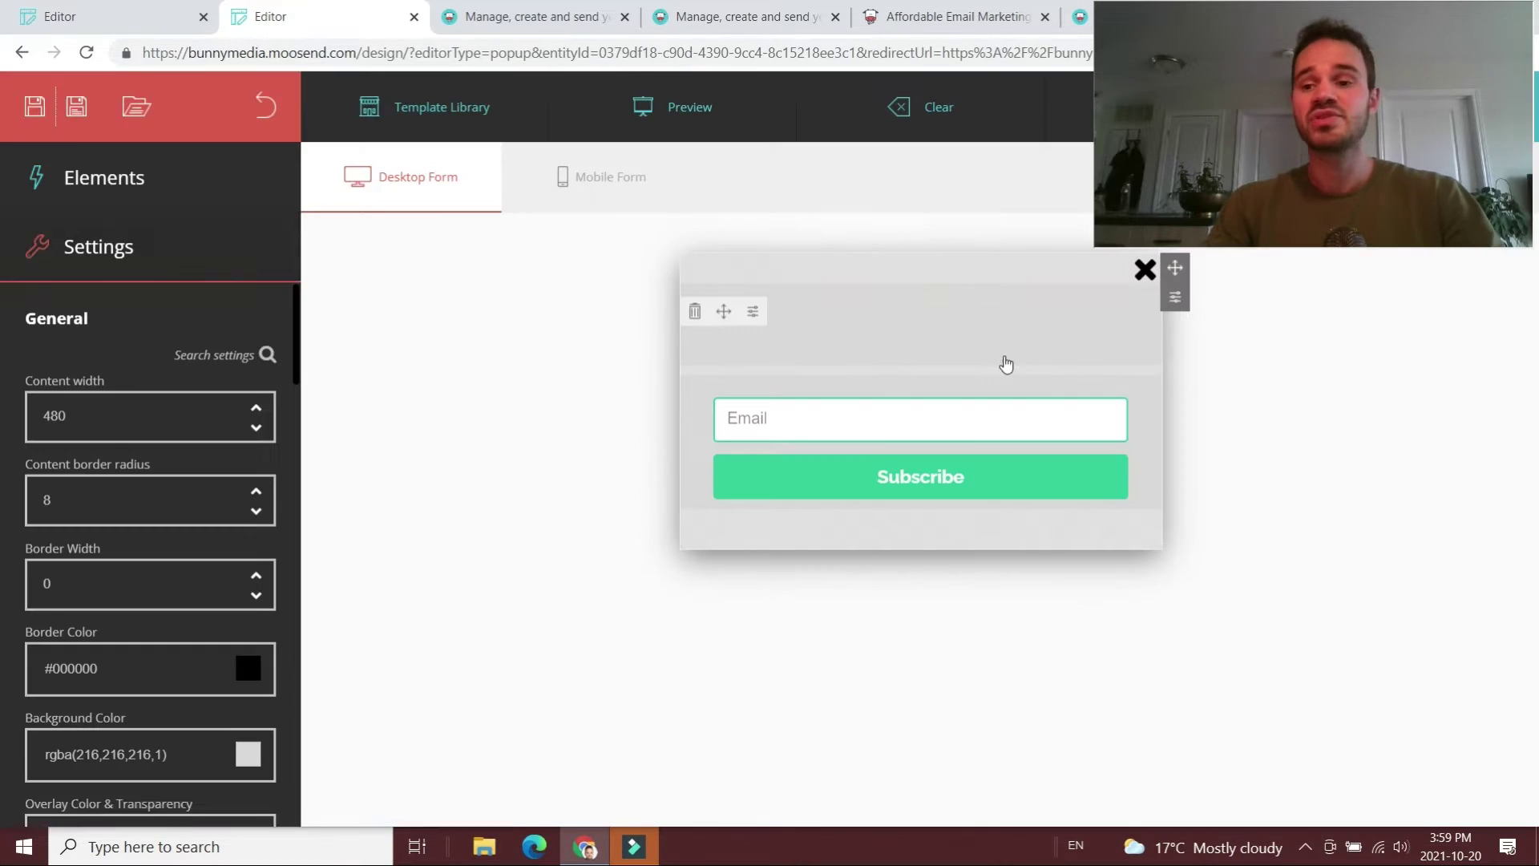
- Replace the description line under the Join Our Newsletter heading with "Add your own text"
click(1009, 365)
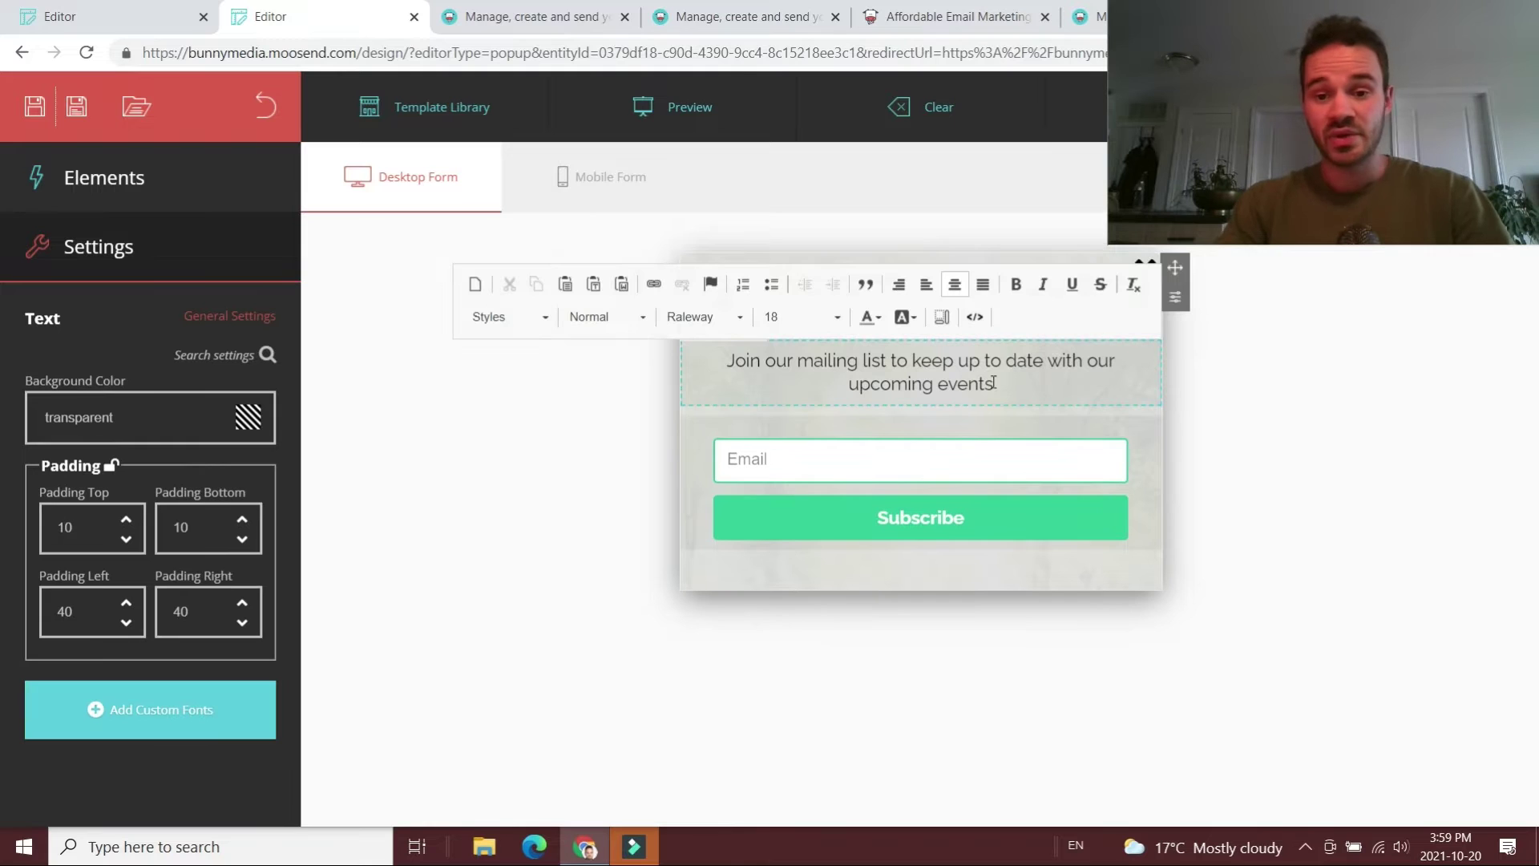
click(926, 562)
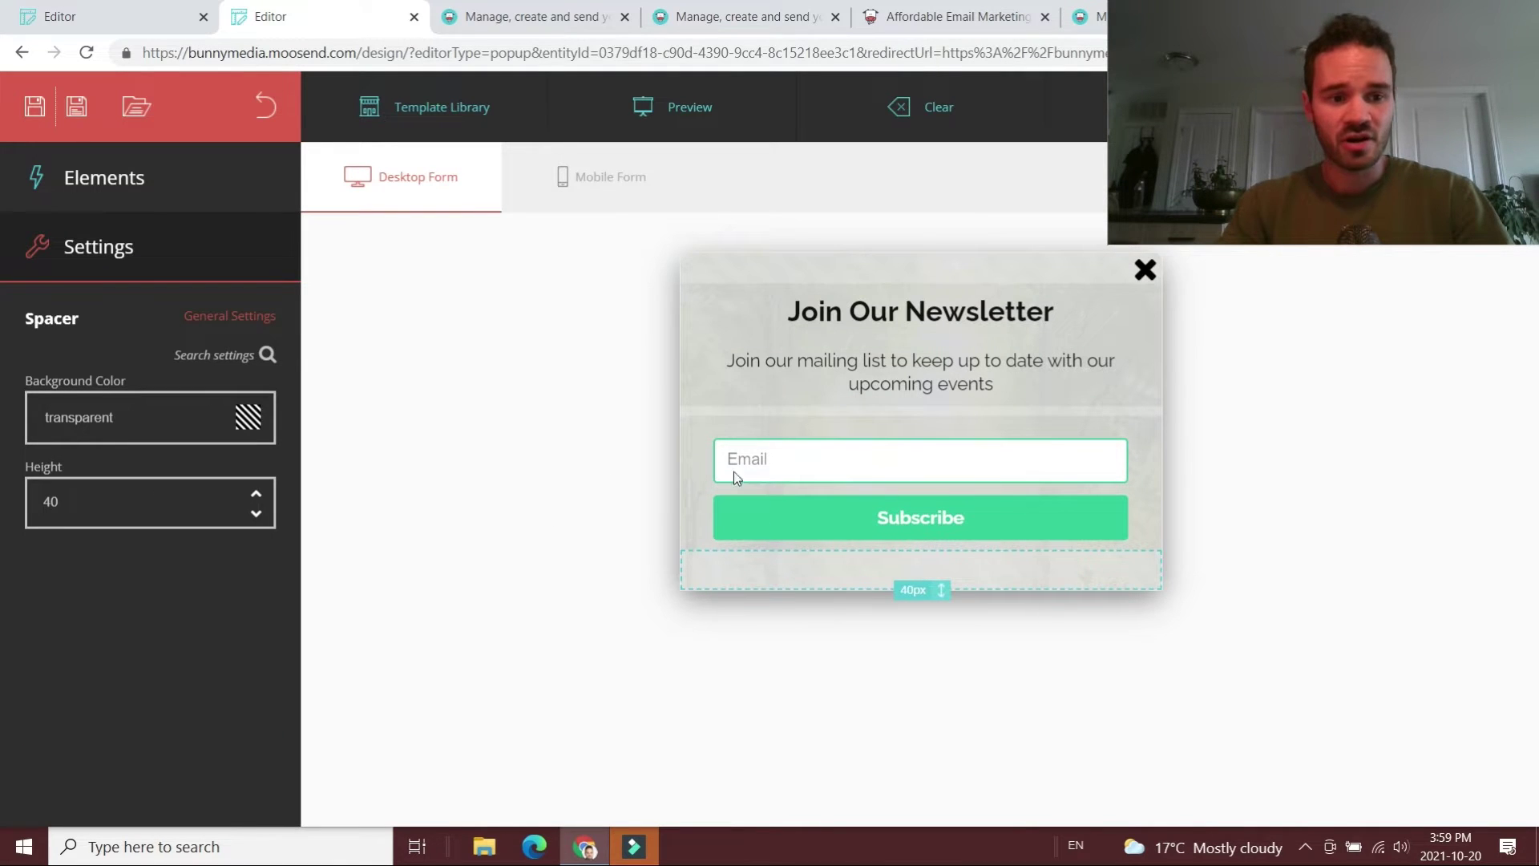
click(859, 358)
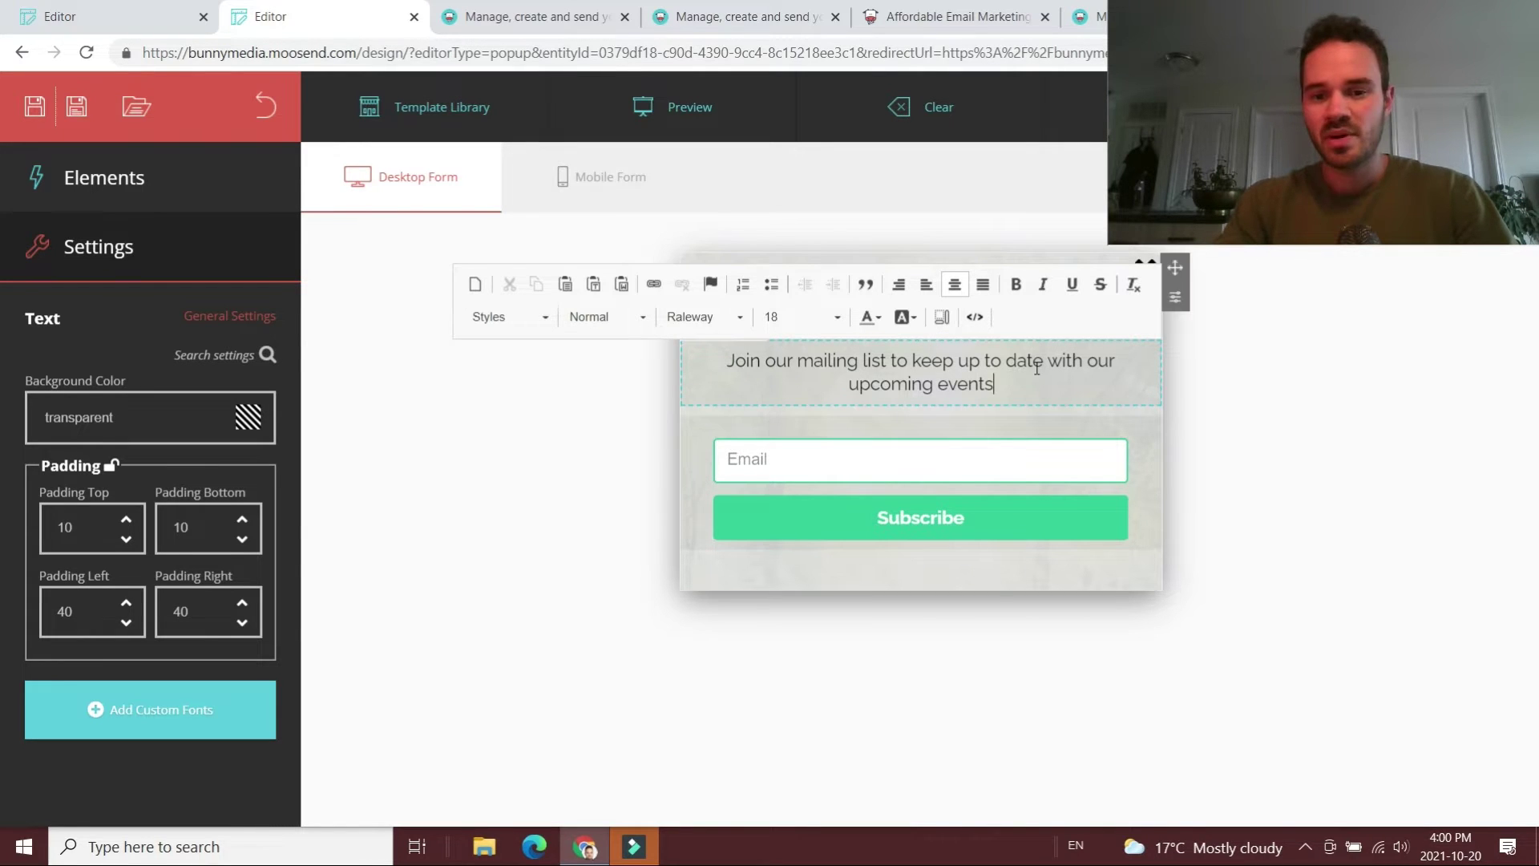
key(BackSpace)
key(BackSpace)
key(BackSpace)
key(BackSpace)
key(BackSpace)
key(BackSpace)
key(BackSpace)
key(BackSpace)
key(BackSpace)
key(BackSpace)
key(BackSpace)
key(BackSpace)
key(BackSpace)
key(BackSpace)
key(BackSpace)
key(BackSpace)
key(BackSpace)
key(BackSpace)
key(BackSpace)
key(BackSpace)
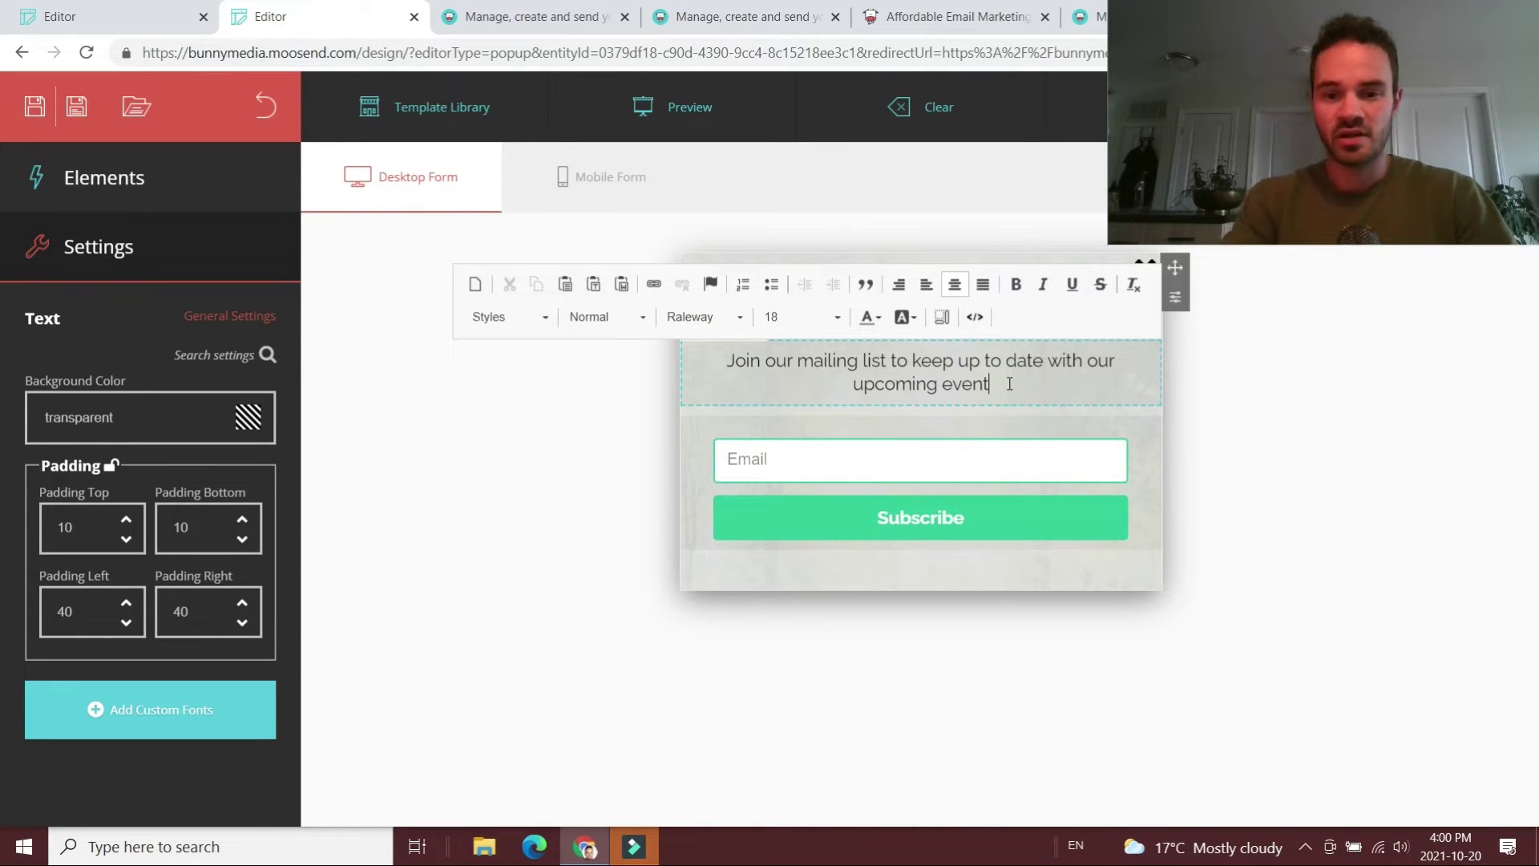
key(BackSpace)
key(BackSpace)
key(BackSpace)
key(BackSpace)
key(BackSpace)
key(BackSpace)
key(BackSpace)
key(BackSpace)
key(BackSpace)
key(BackSpace)
key(BackSpace)
key(BackSpace)
key(BackSpace)
key(BackSpace)
key(BackSpace)
key(BackSpace)
key(BackSpace)
key(BackSpace)
key(BackSpace)
key(BackSpace)
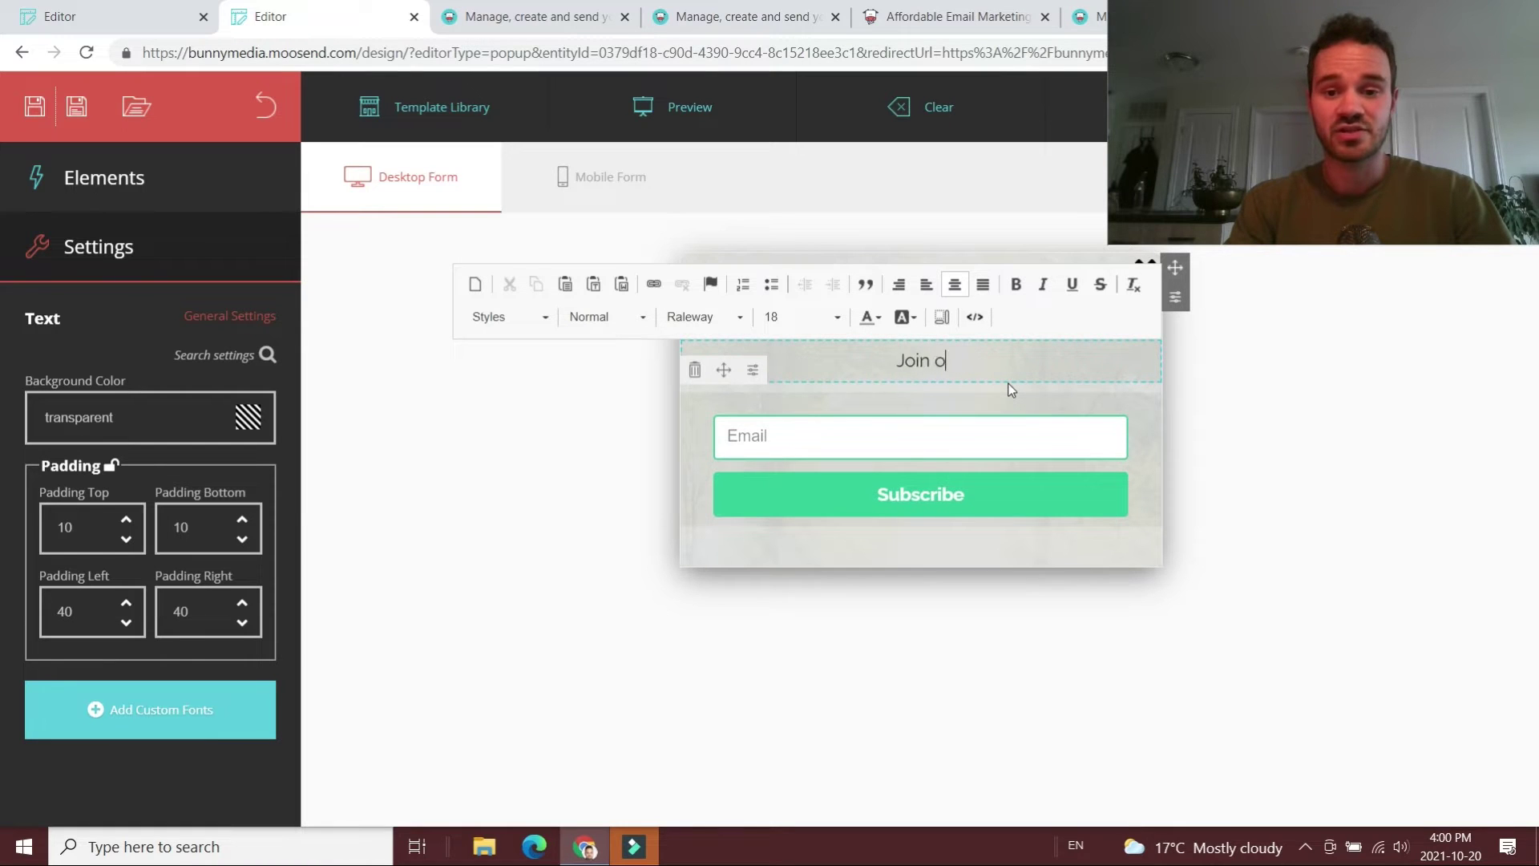
text(Add your own text)
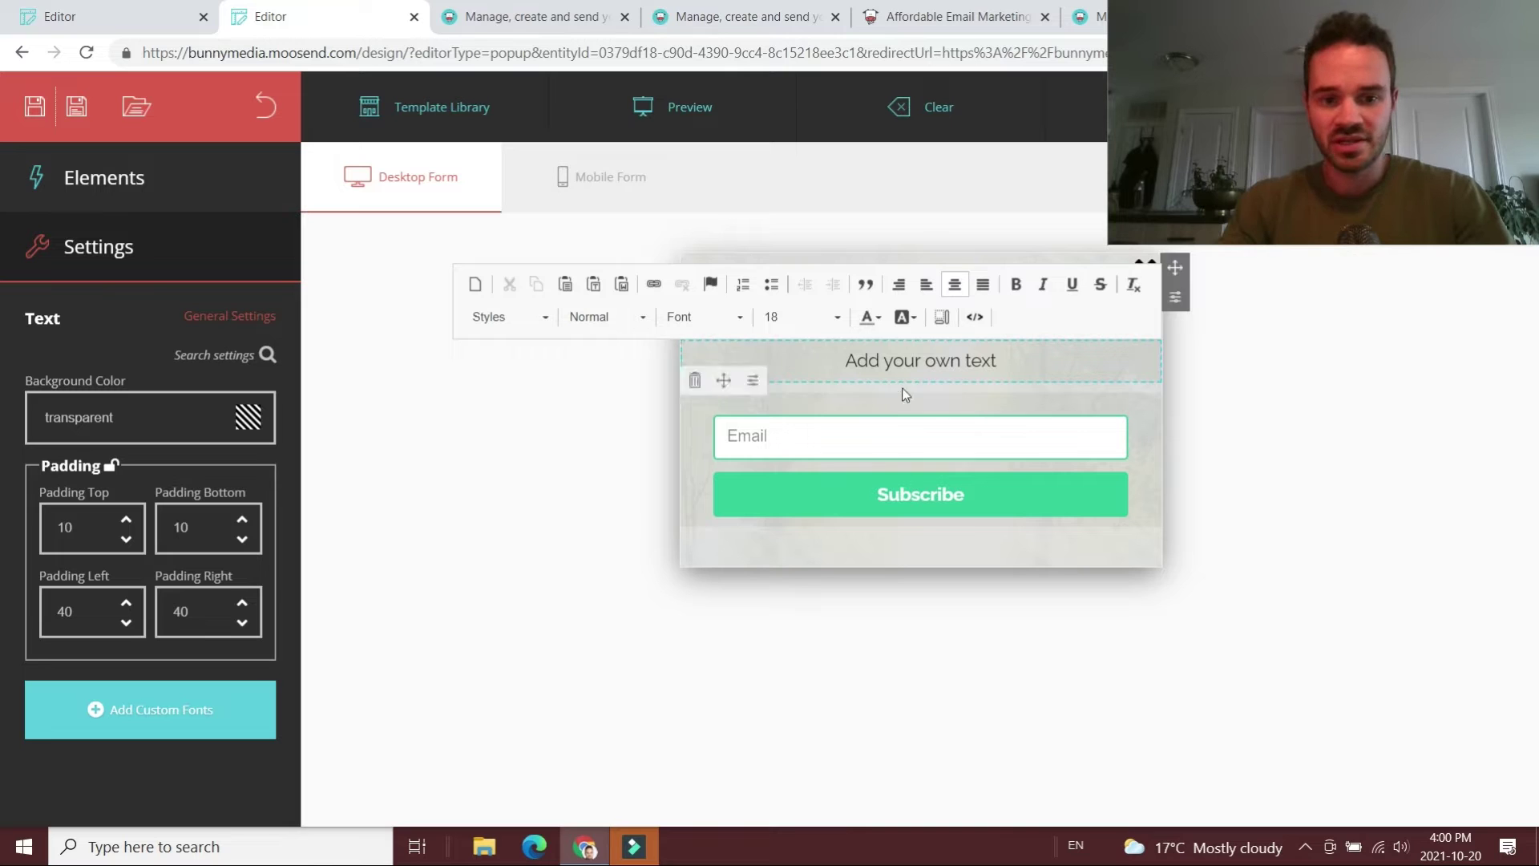
- Try to set the font size of the "Add your own text" line to 22
click(696, 316)
click(786, 317)
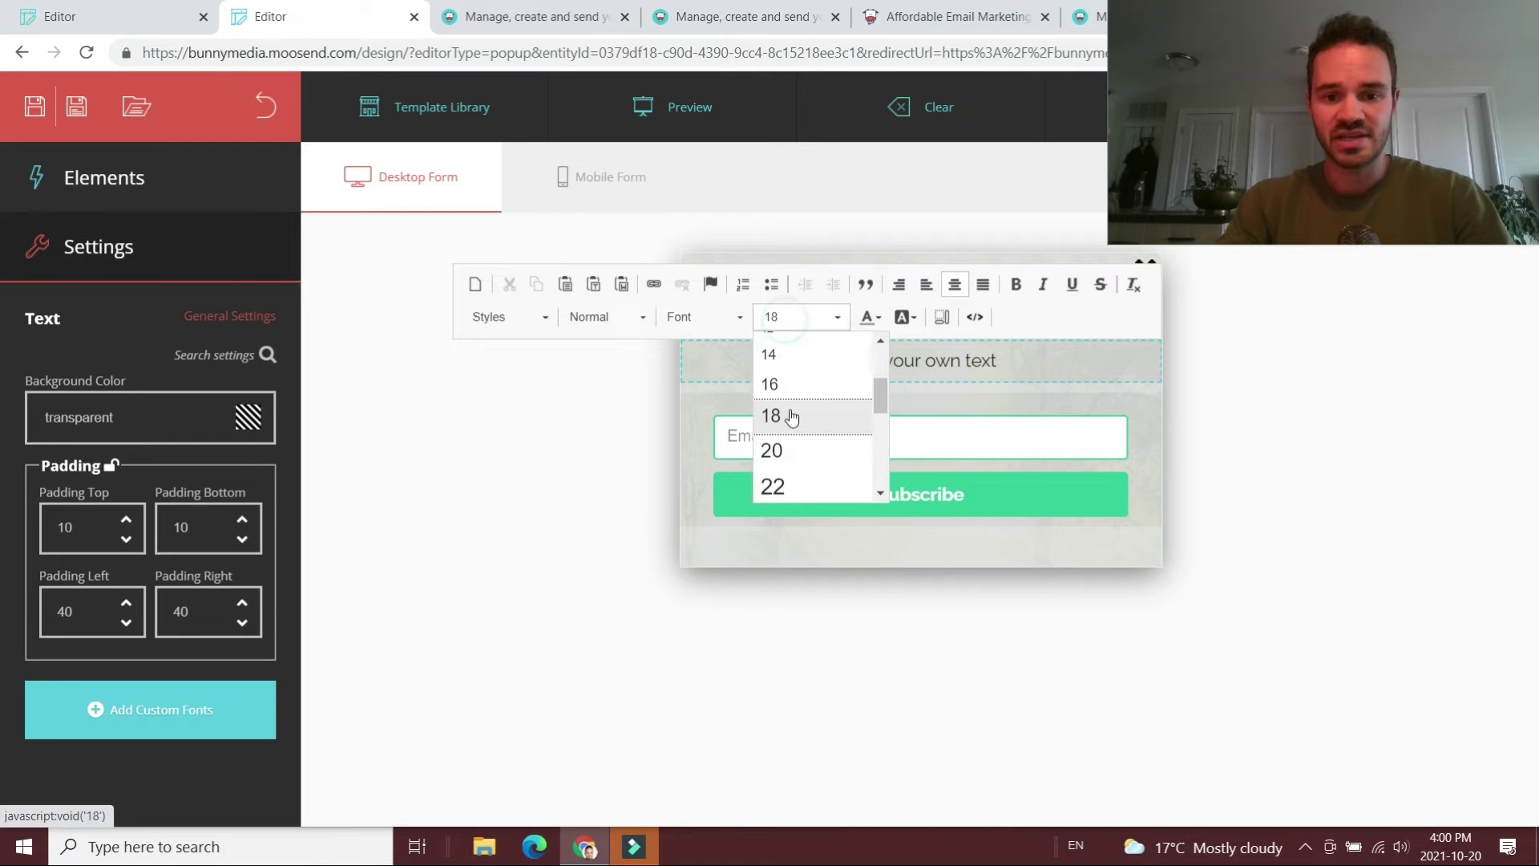
click(827, 493)
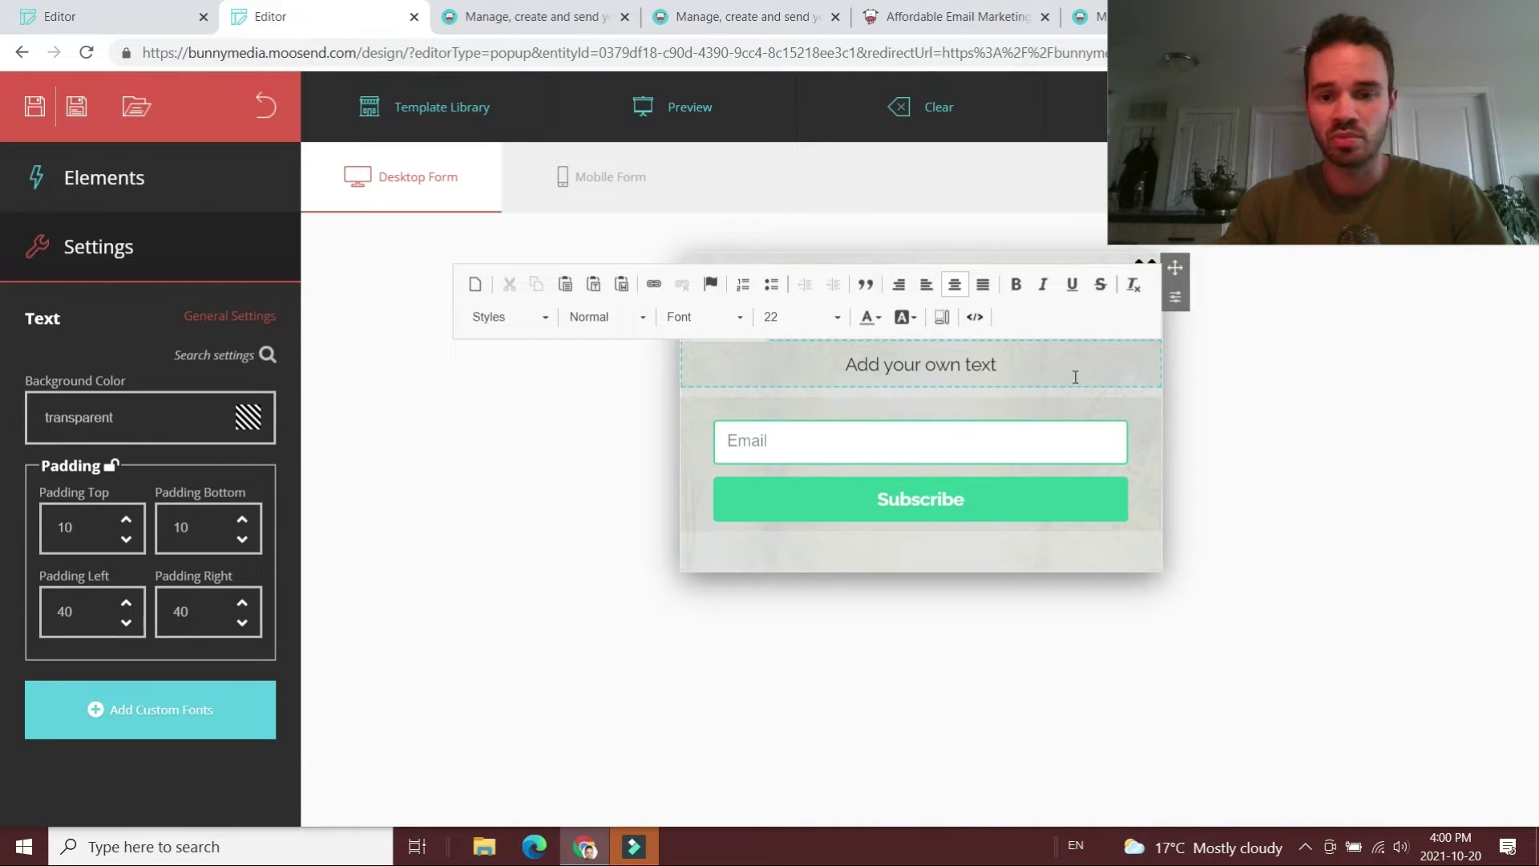
- Look through the email subscription block's settings and check the pop-up's mobile layout, returning to the desktop layout
click(1142, 414)
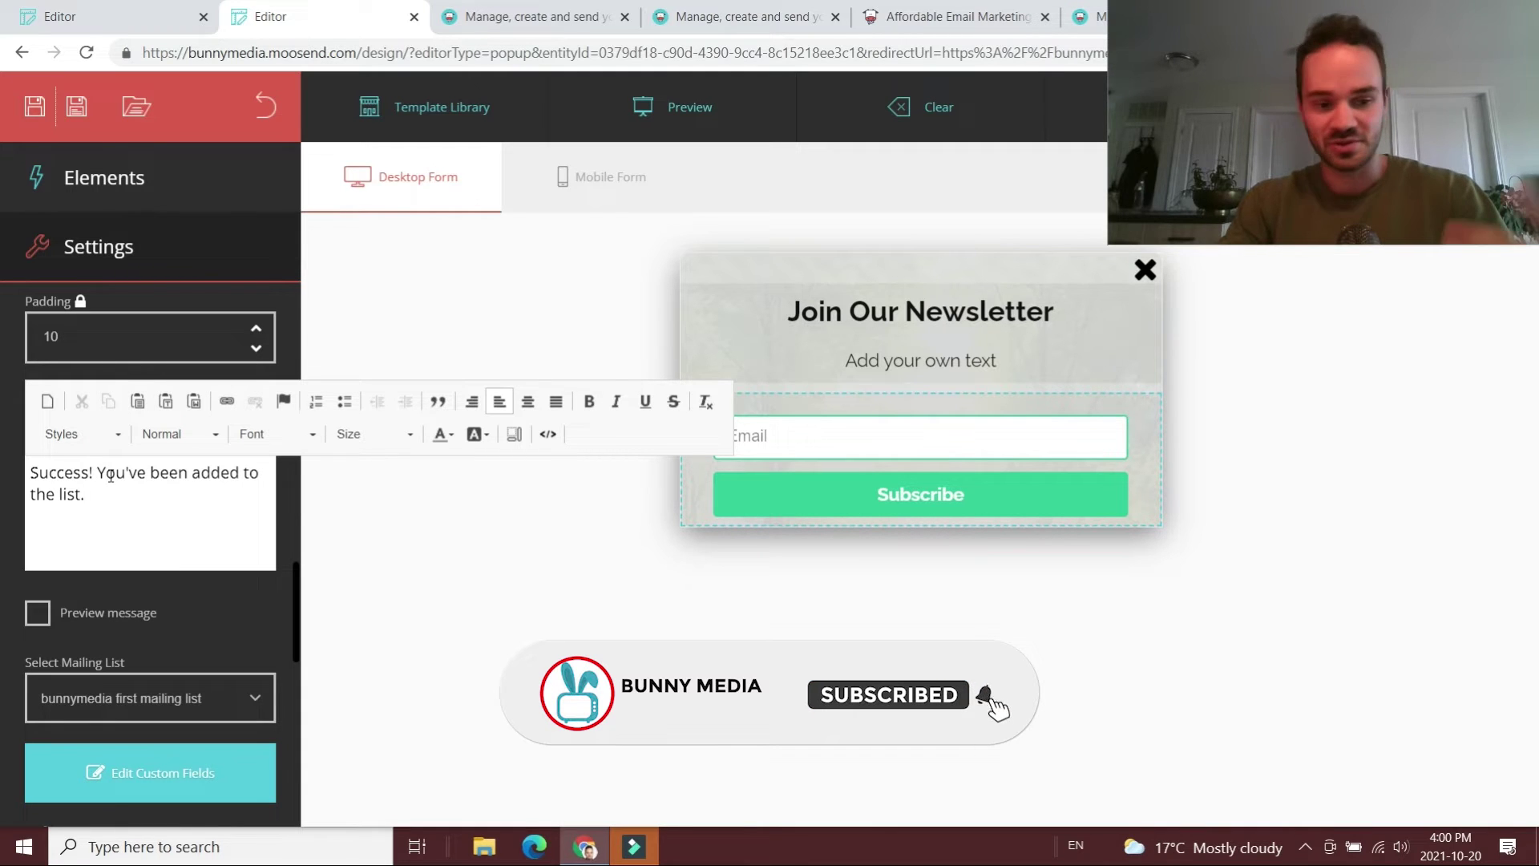
scroll(111, 475, down, 5)
click(611, 183)
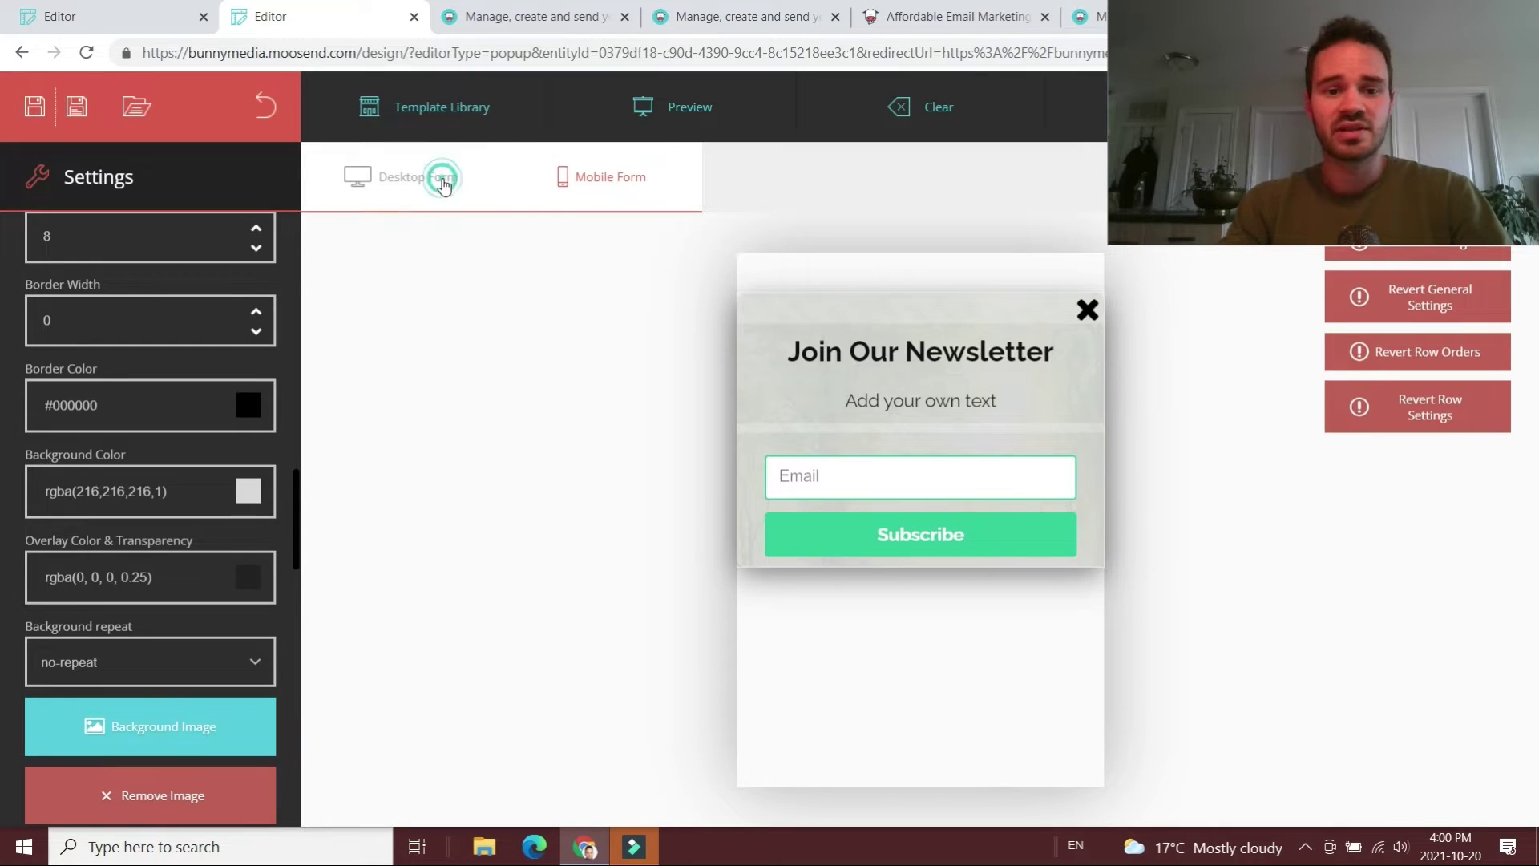
click(443, 183)
- Browse the pop-up template library, apply the Purple Rain template and continue to the form's visibility settings
click(467, 112)
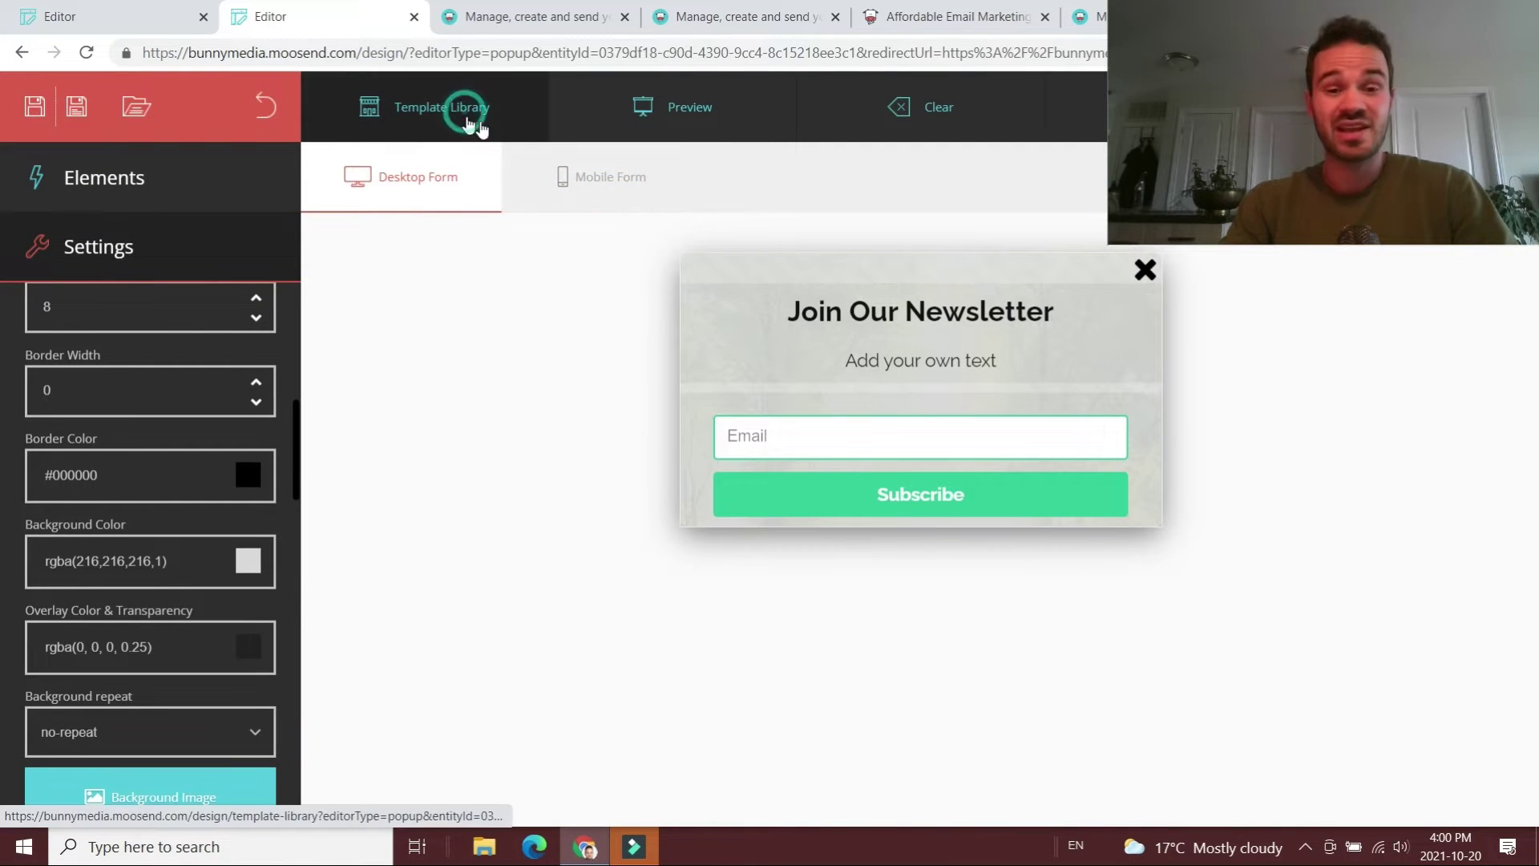
scroll(769, 353, down, 3)
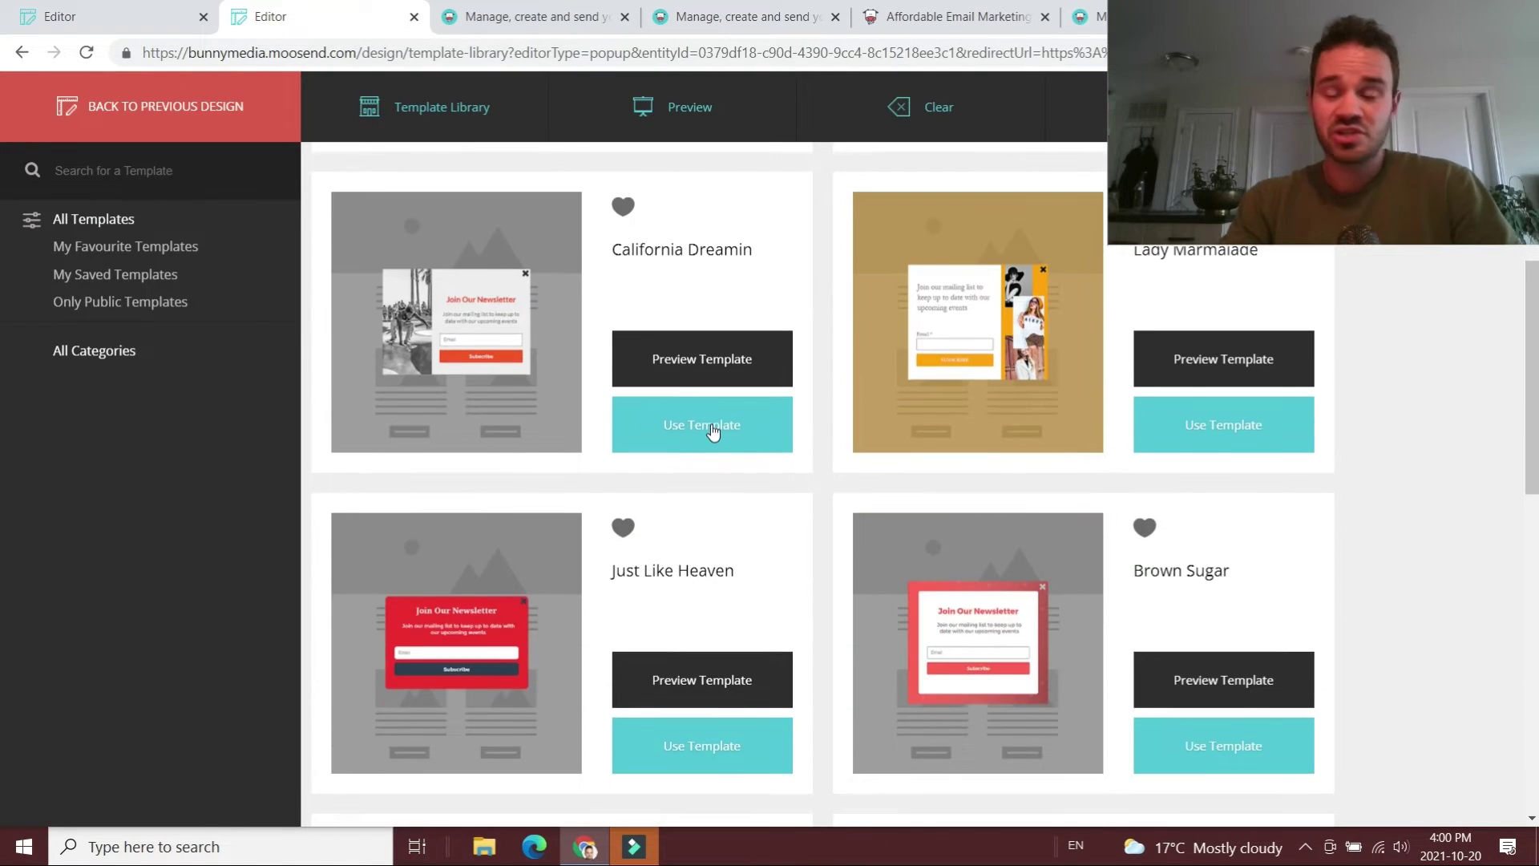
scroll(712, 431, down, 10)
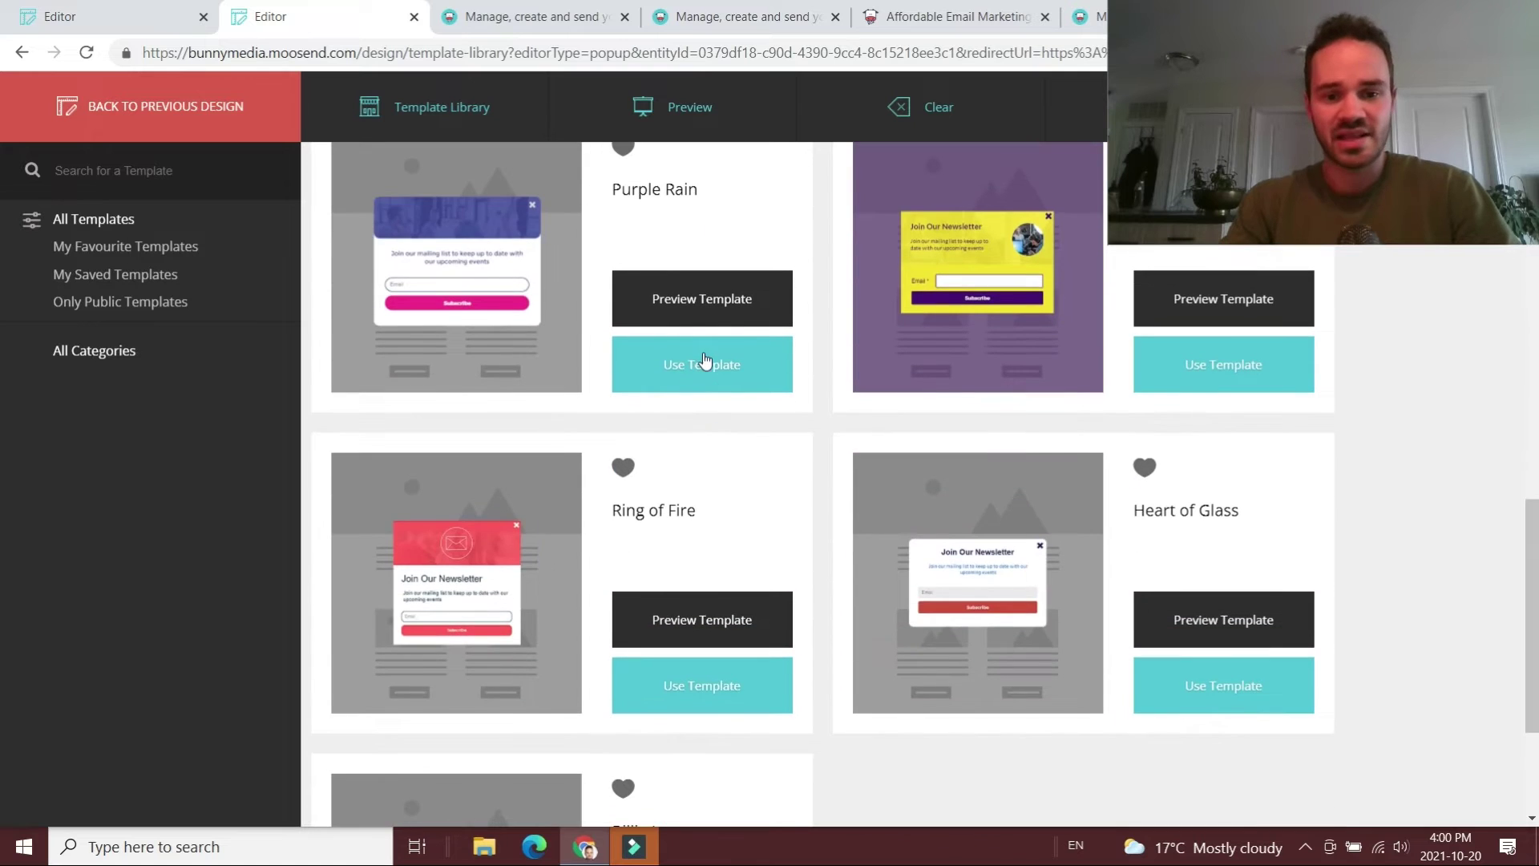
click(705, 373)
click(1011, 354)
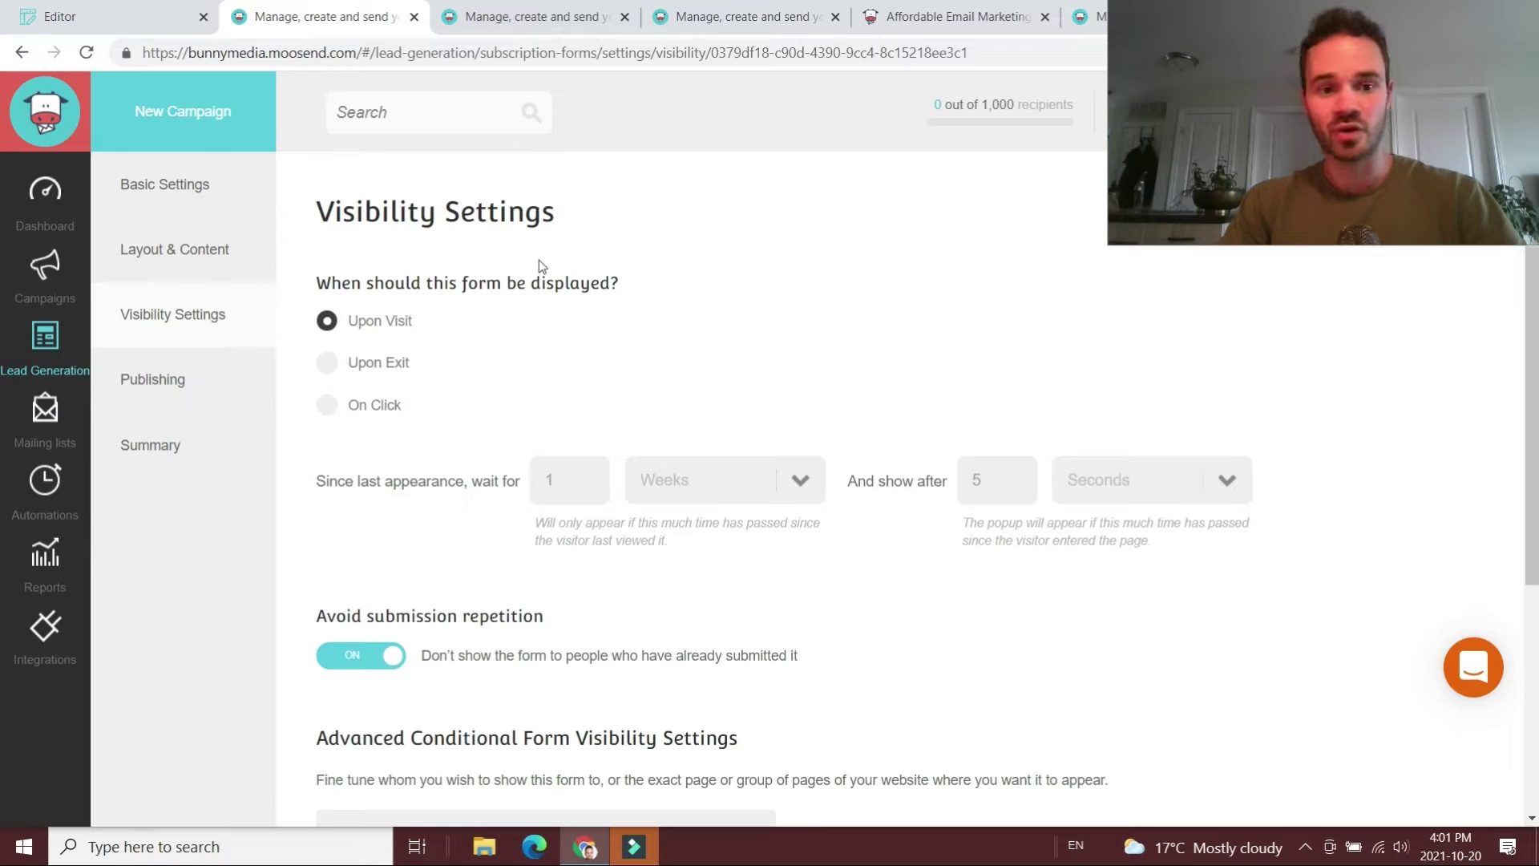
- Try the Upon Exit and On Click options for when the form is displayed
drag(546, 206, 318, 212)
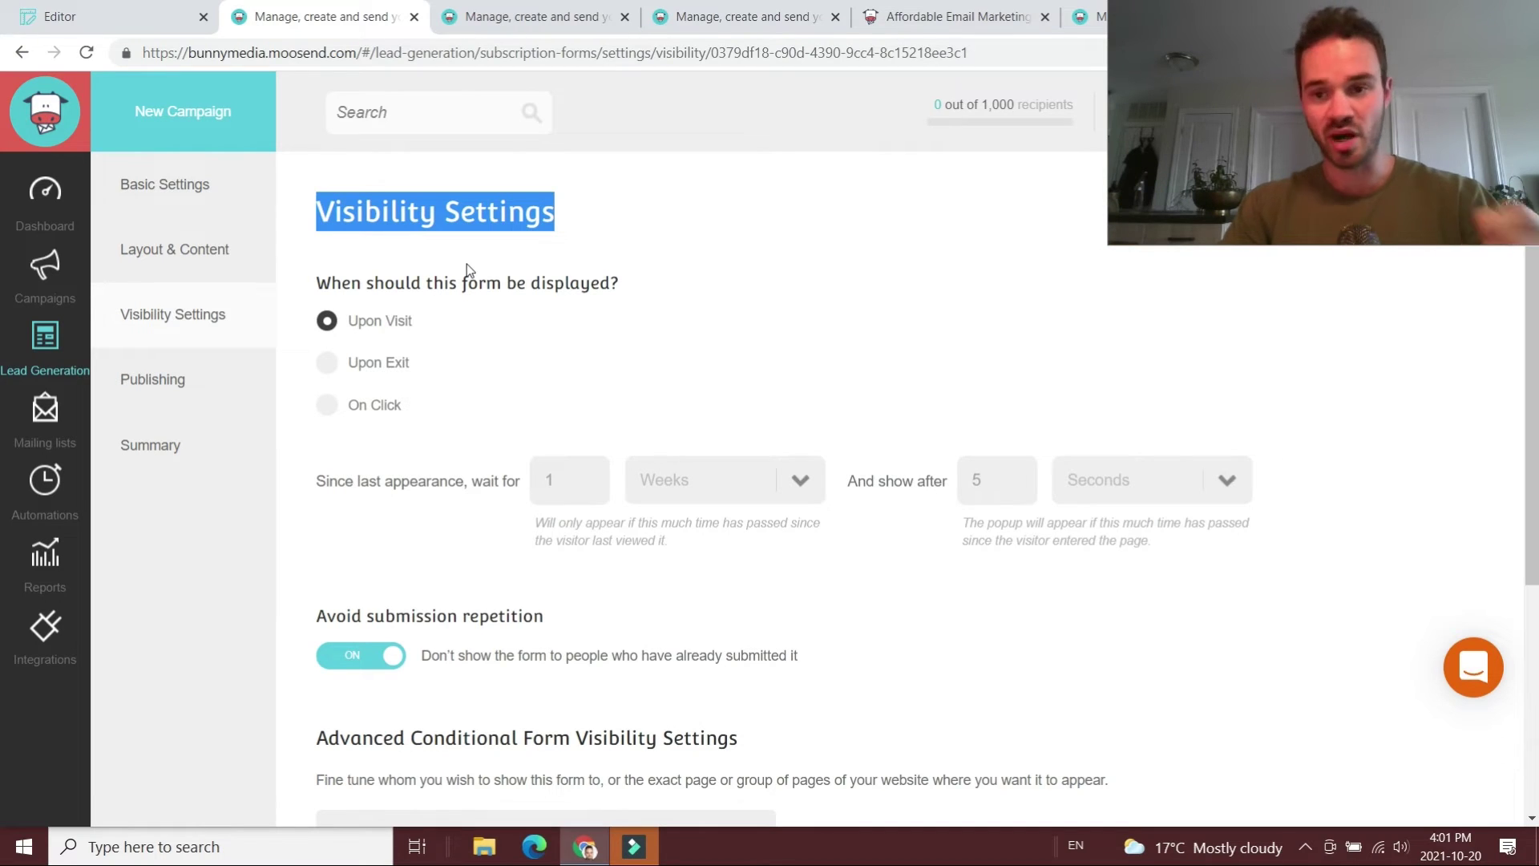
scroll(468, 264, down, 1)
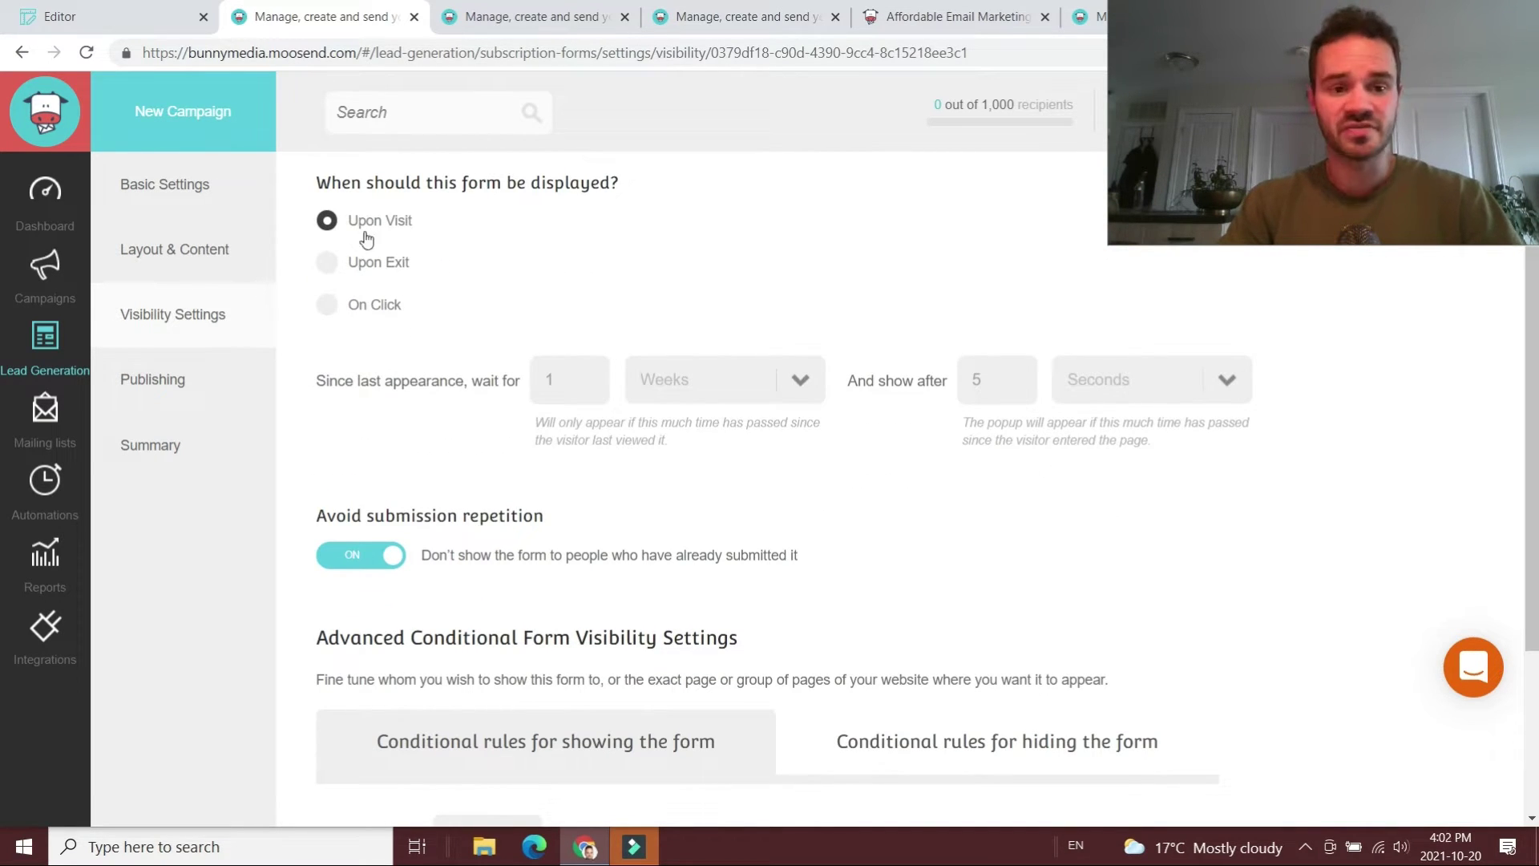
click(336, 273)
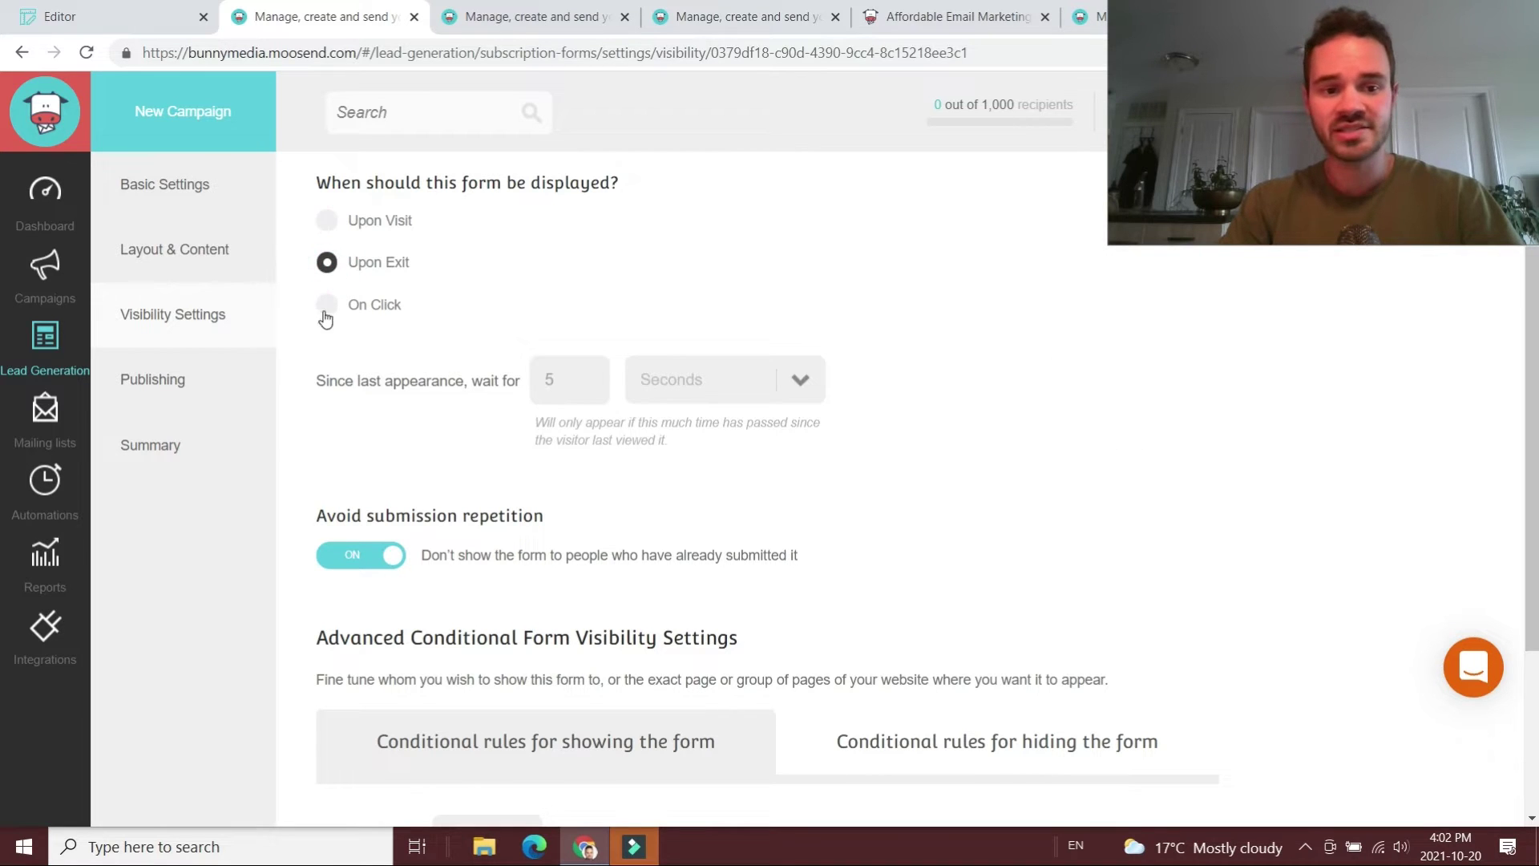
click(325, 312)
click(336, 319)
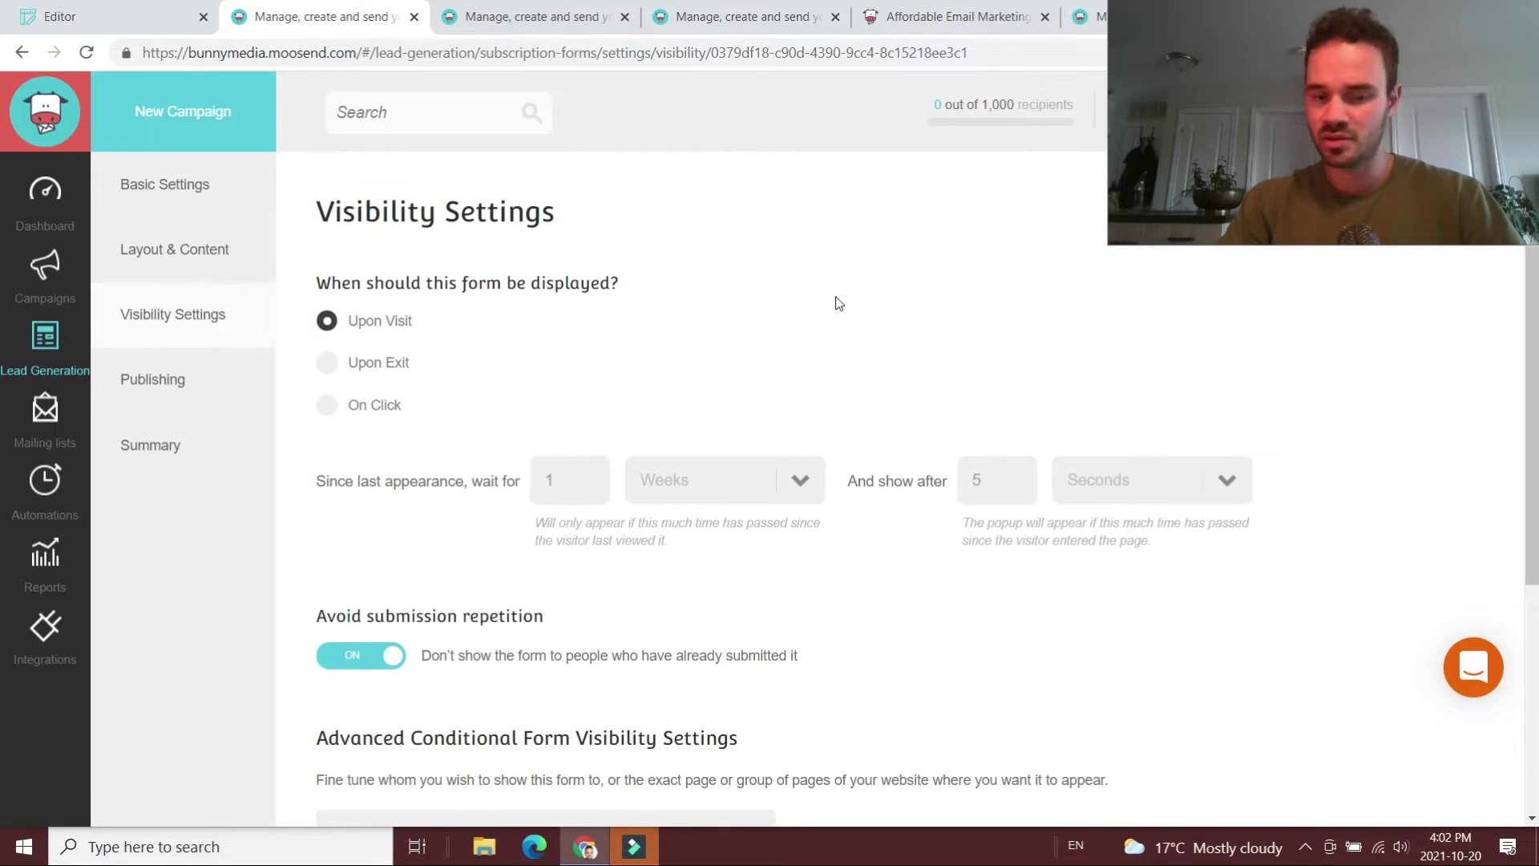
- Set the wait since the form's last appearance to 1 month and open the show-after delay for editing
scroll(810, 304, down, 2)
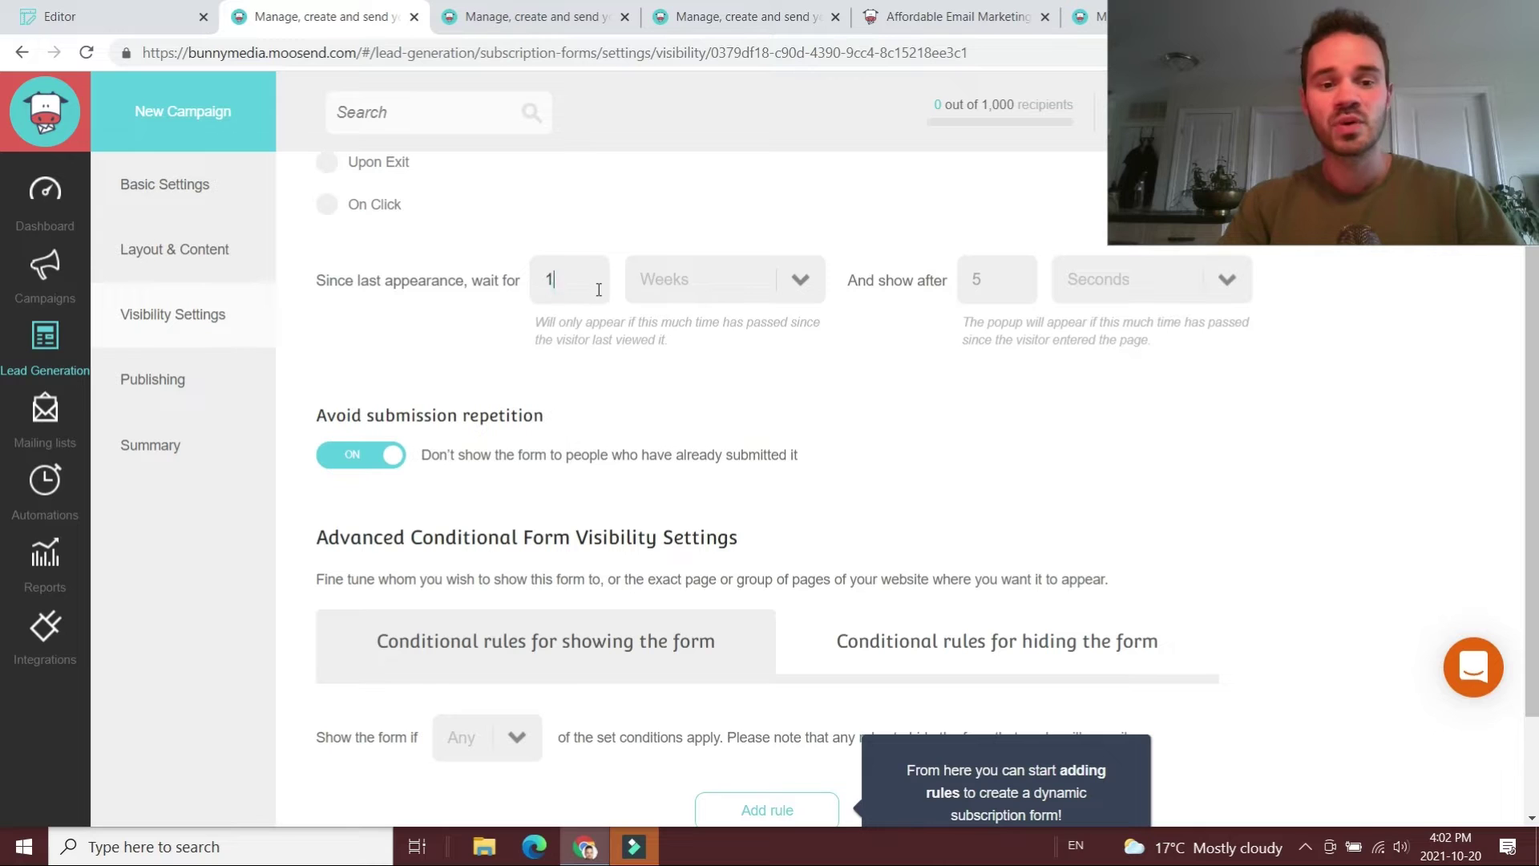
click(602, 289)
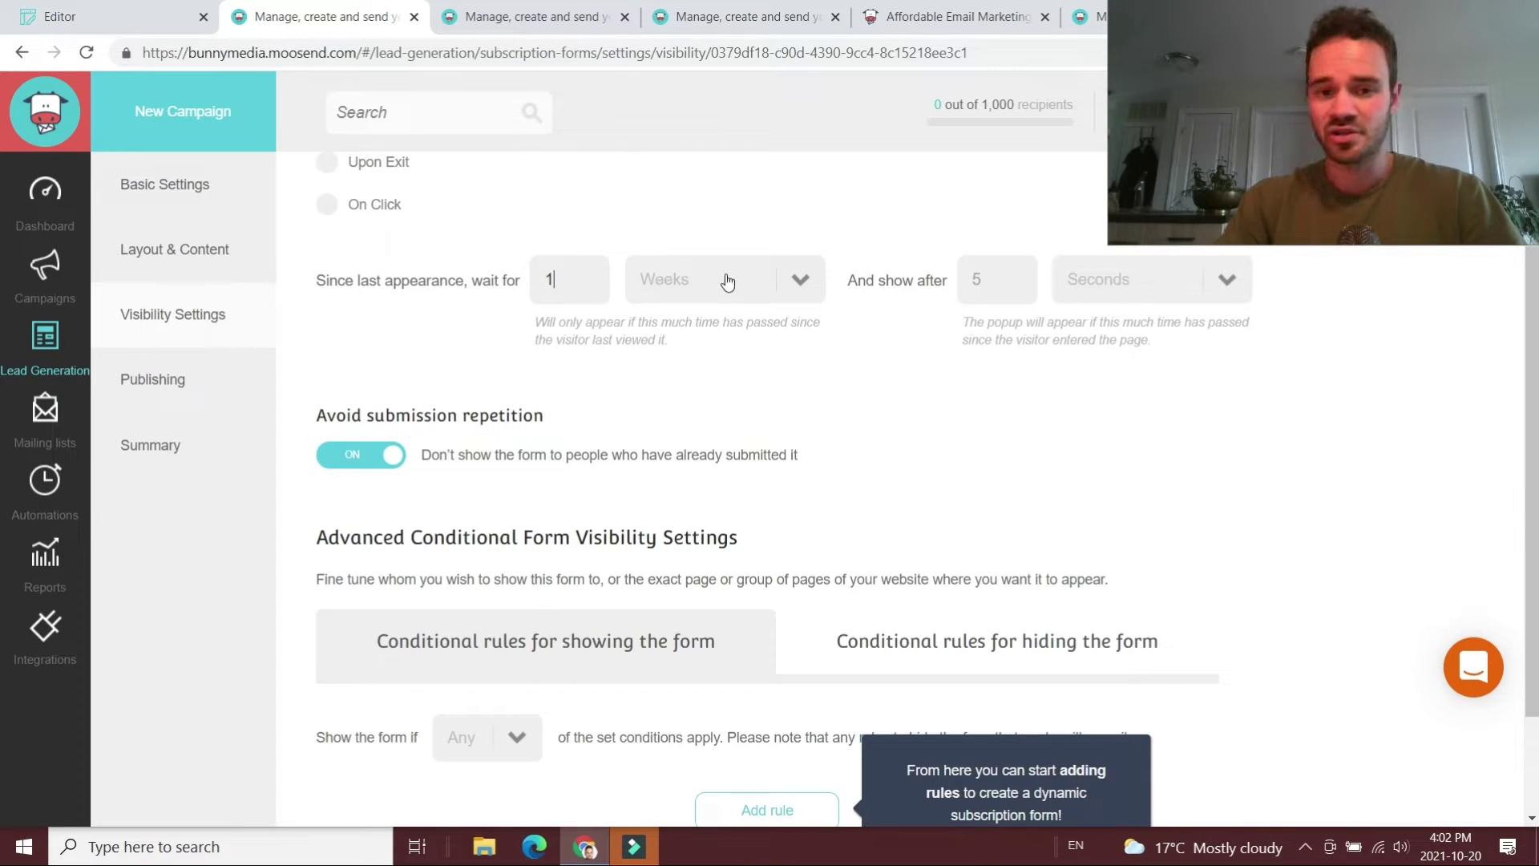
click(789, 282)
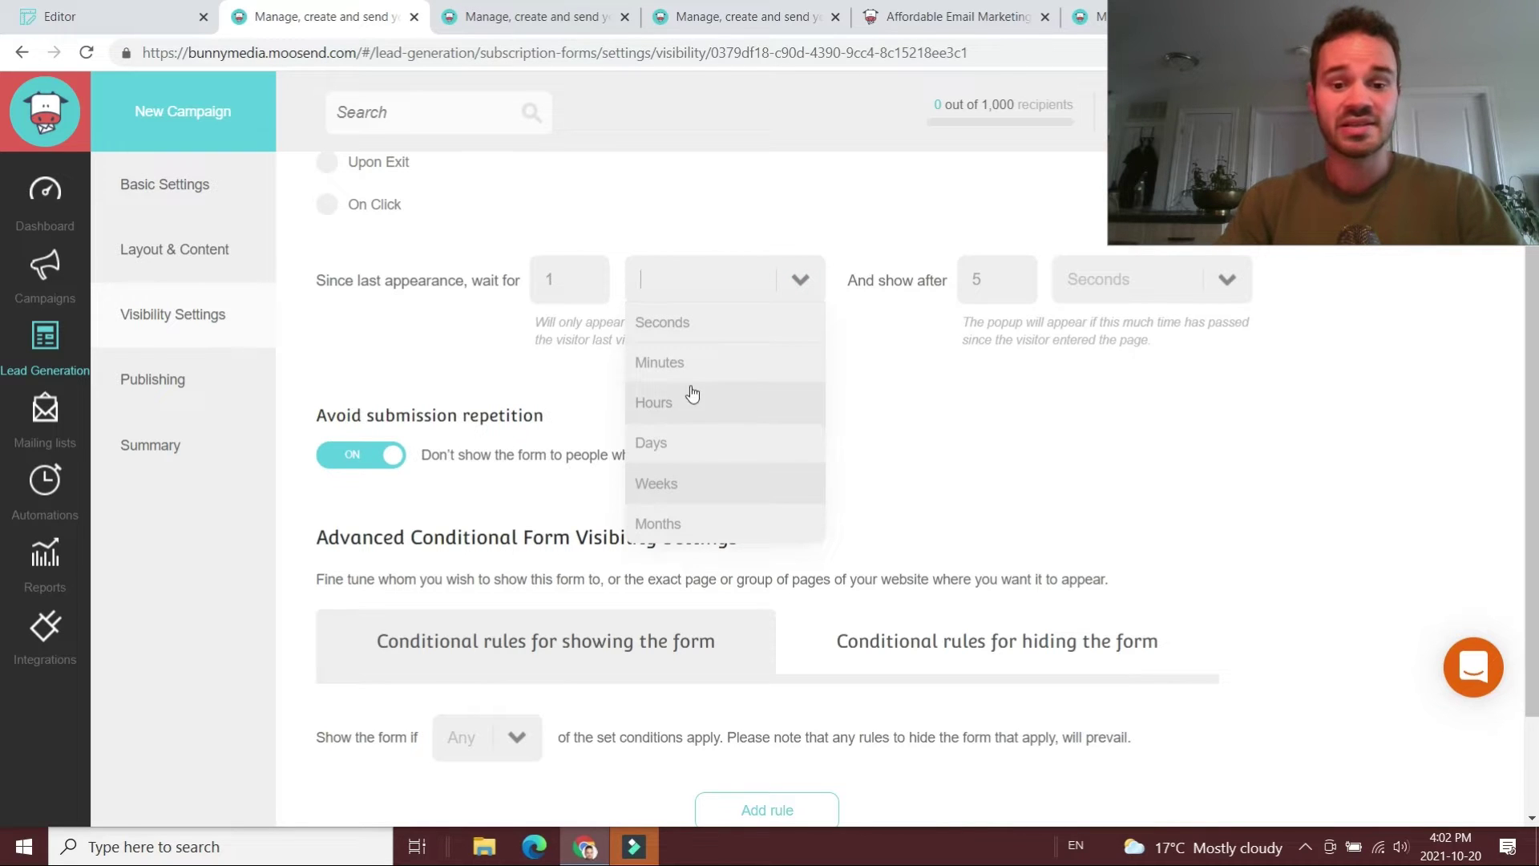
click(719, 524)
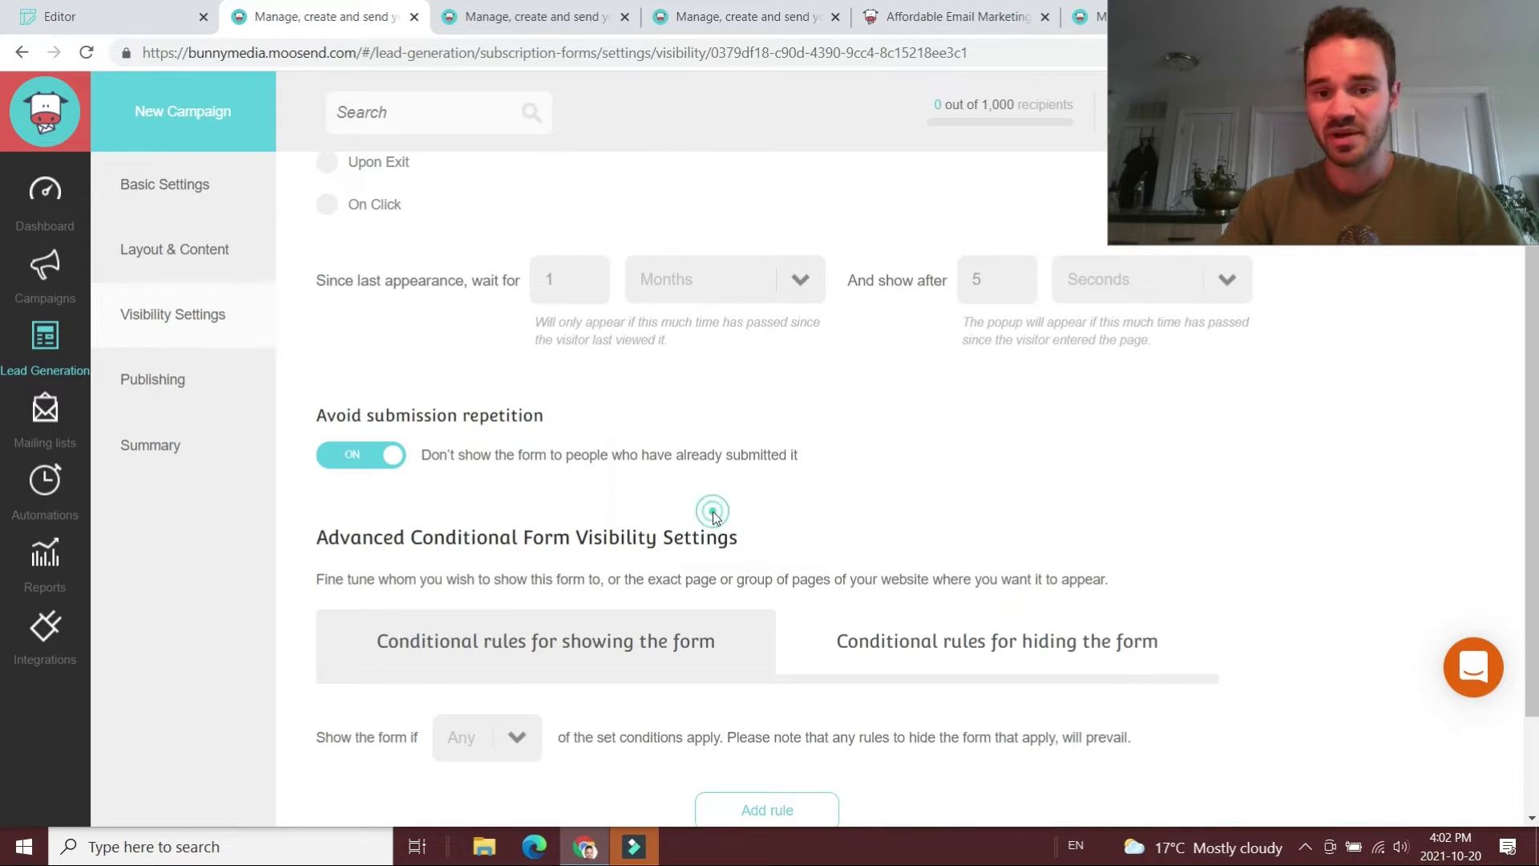
click(987, 272)
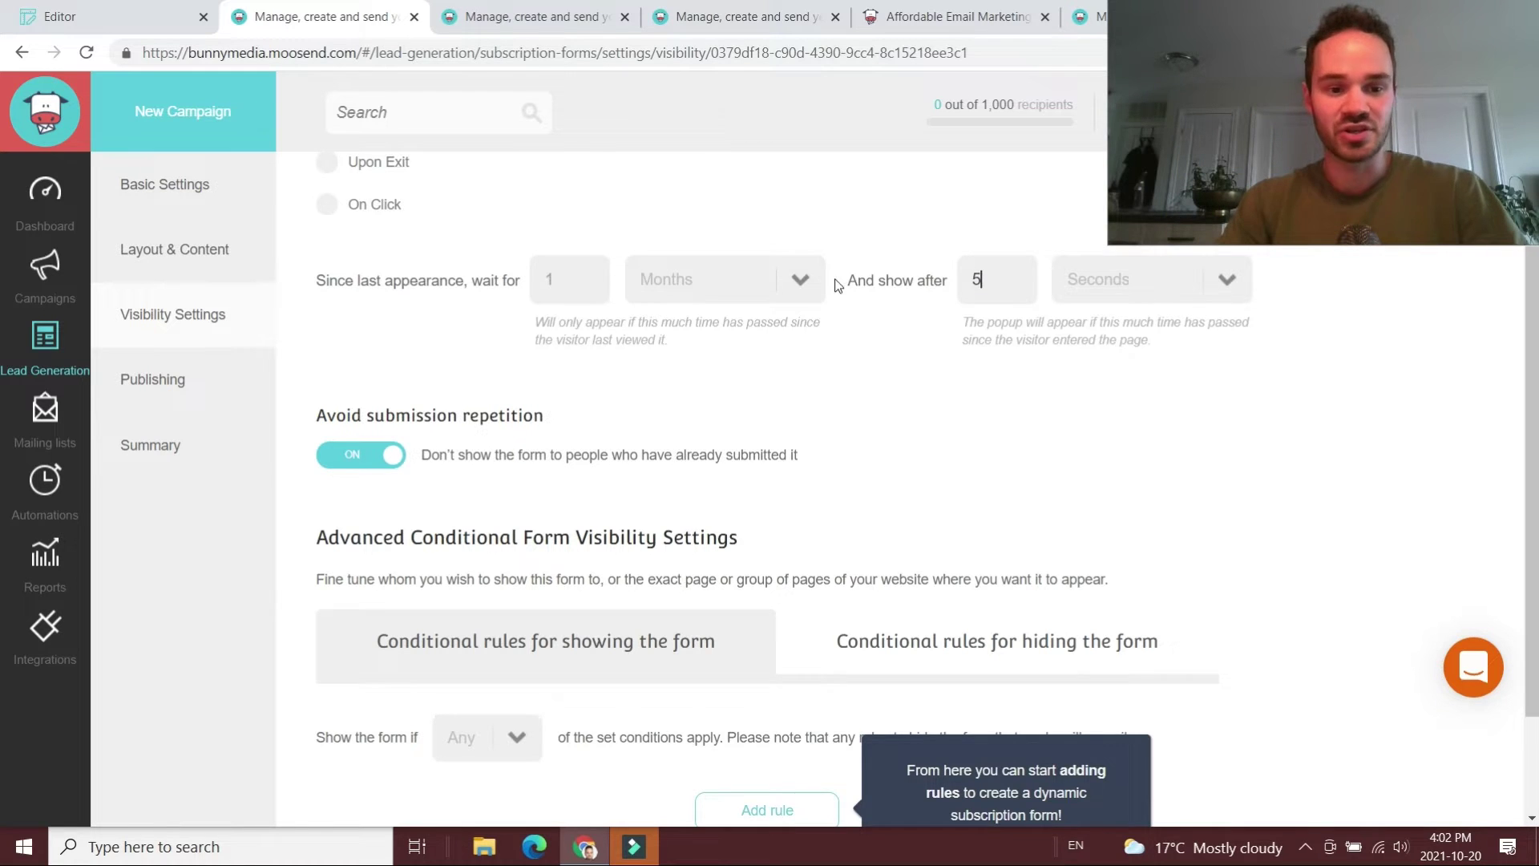
- Add a conditional rule for showing the form and look through its condition types, leaving it on Url Path
scroll(663, 323, down, 3)
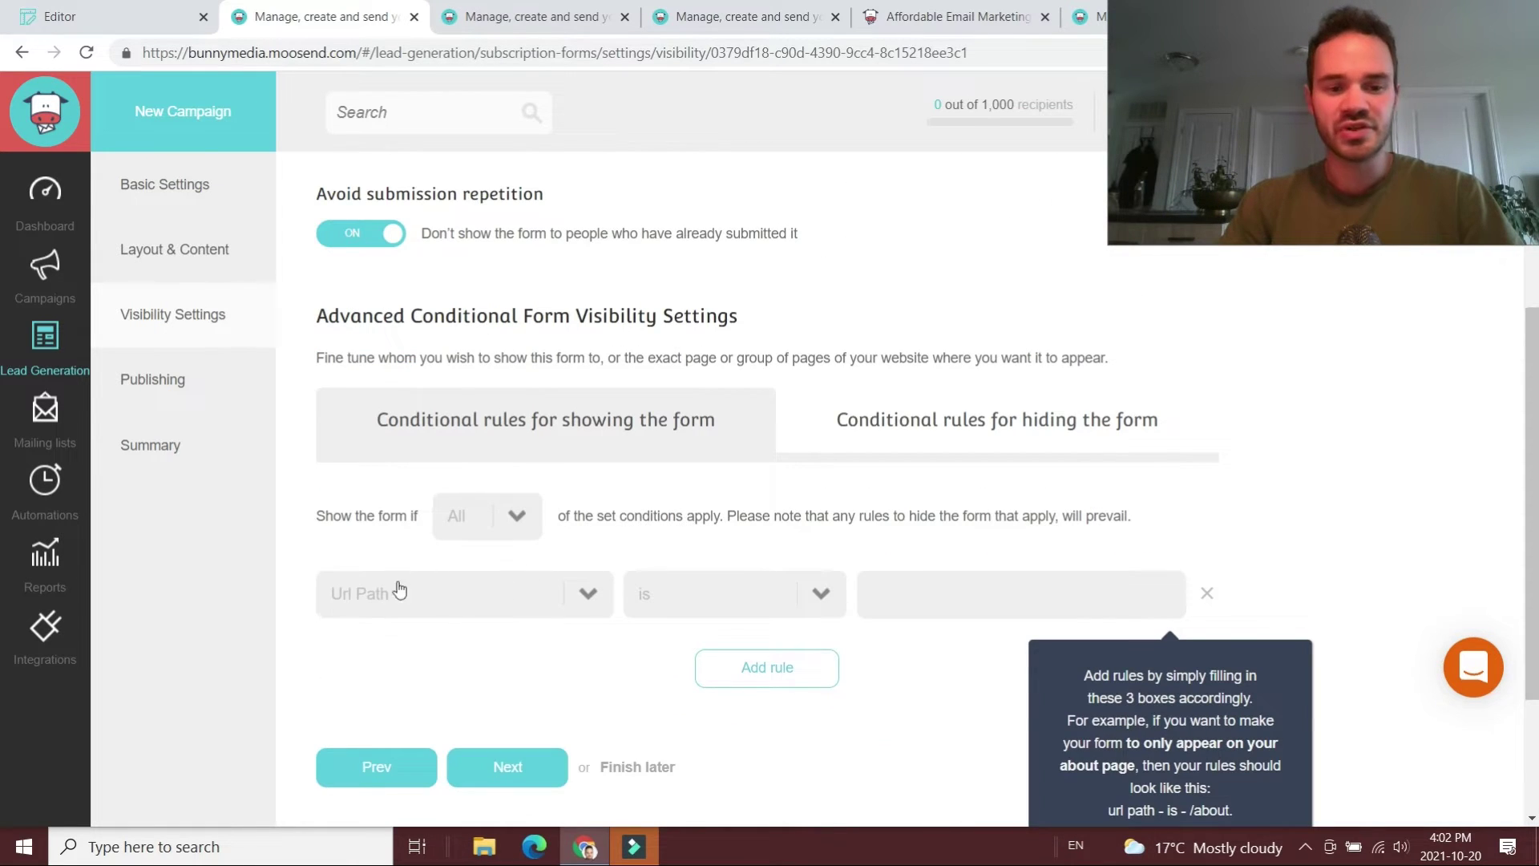
click(399, 591)
scroll(395, 641, down, 1)
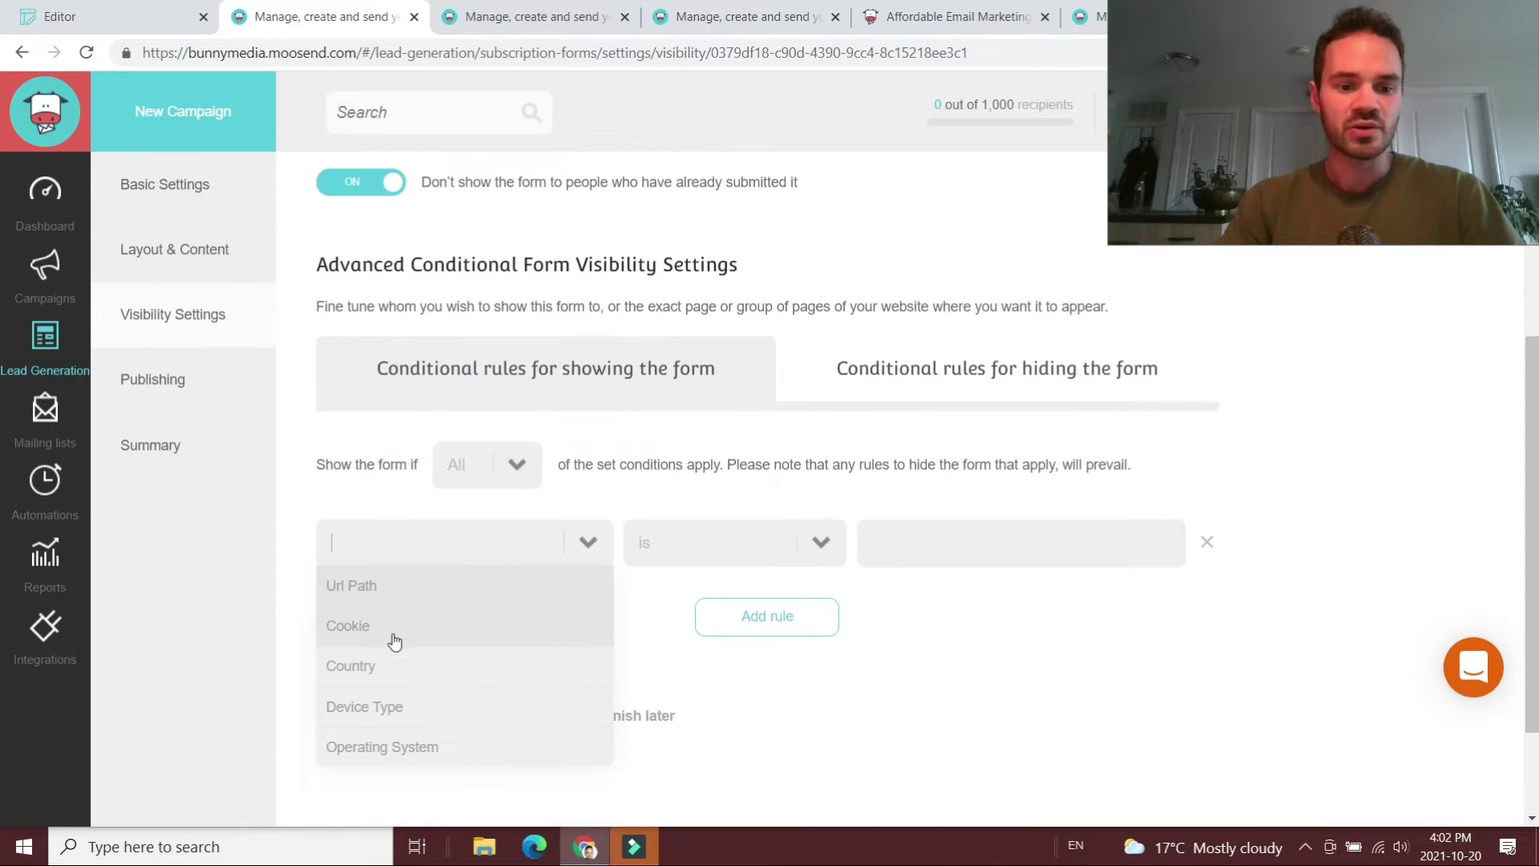
scroll(396, 633, down, 1)
click(696, 511)
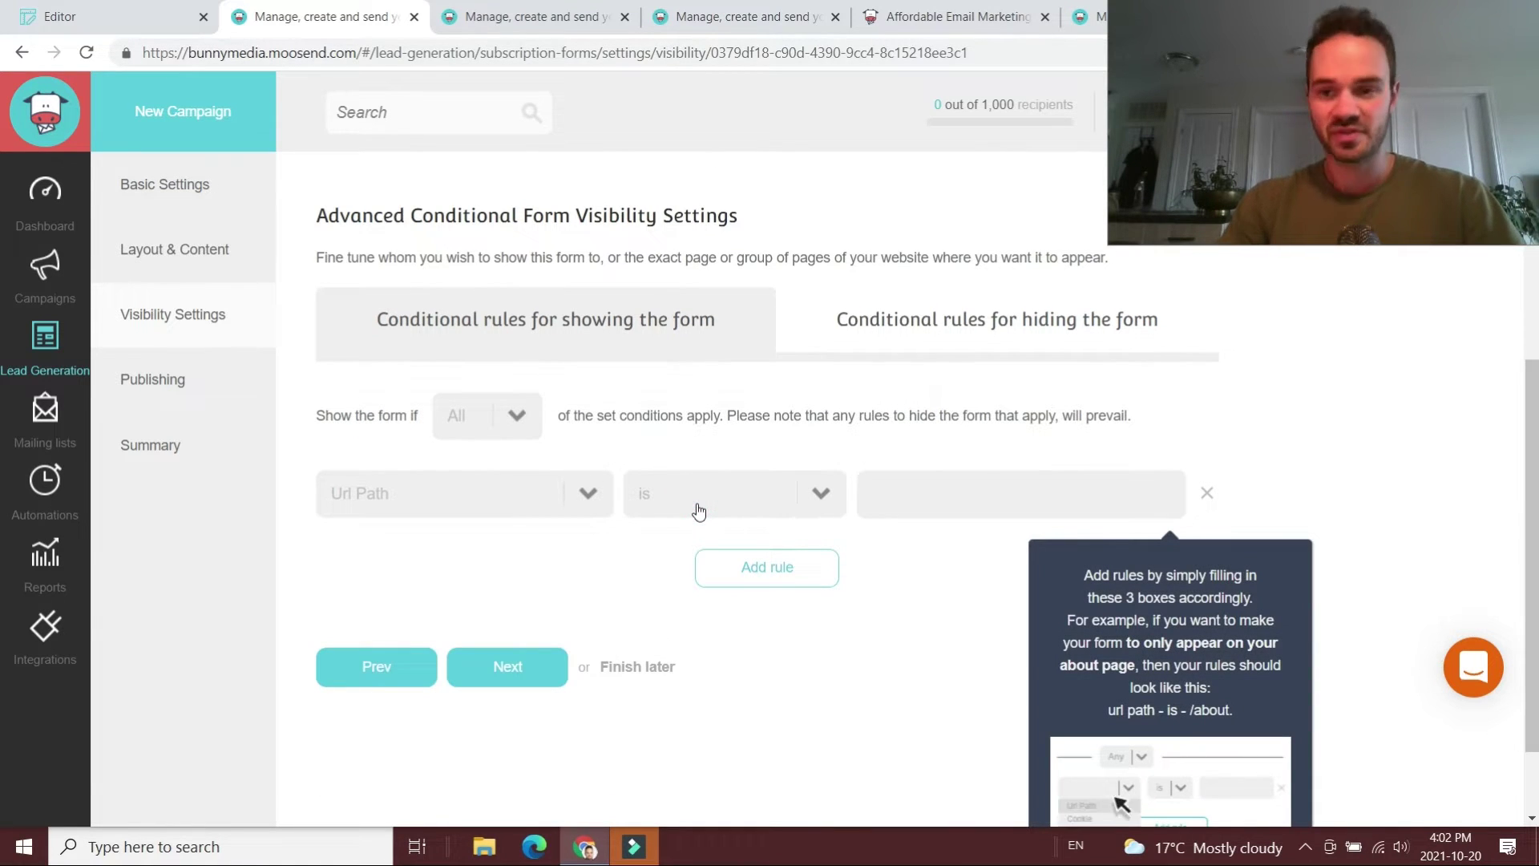
scroll(695, 481, up, 3)
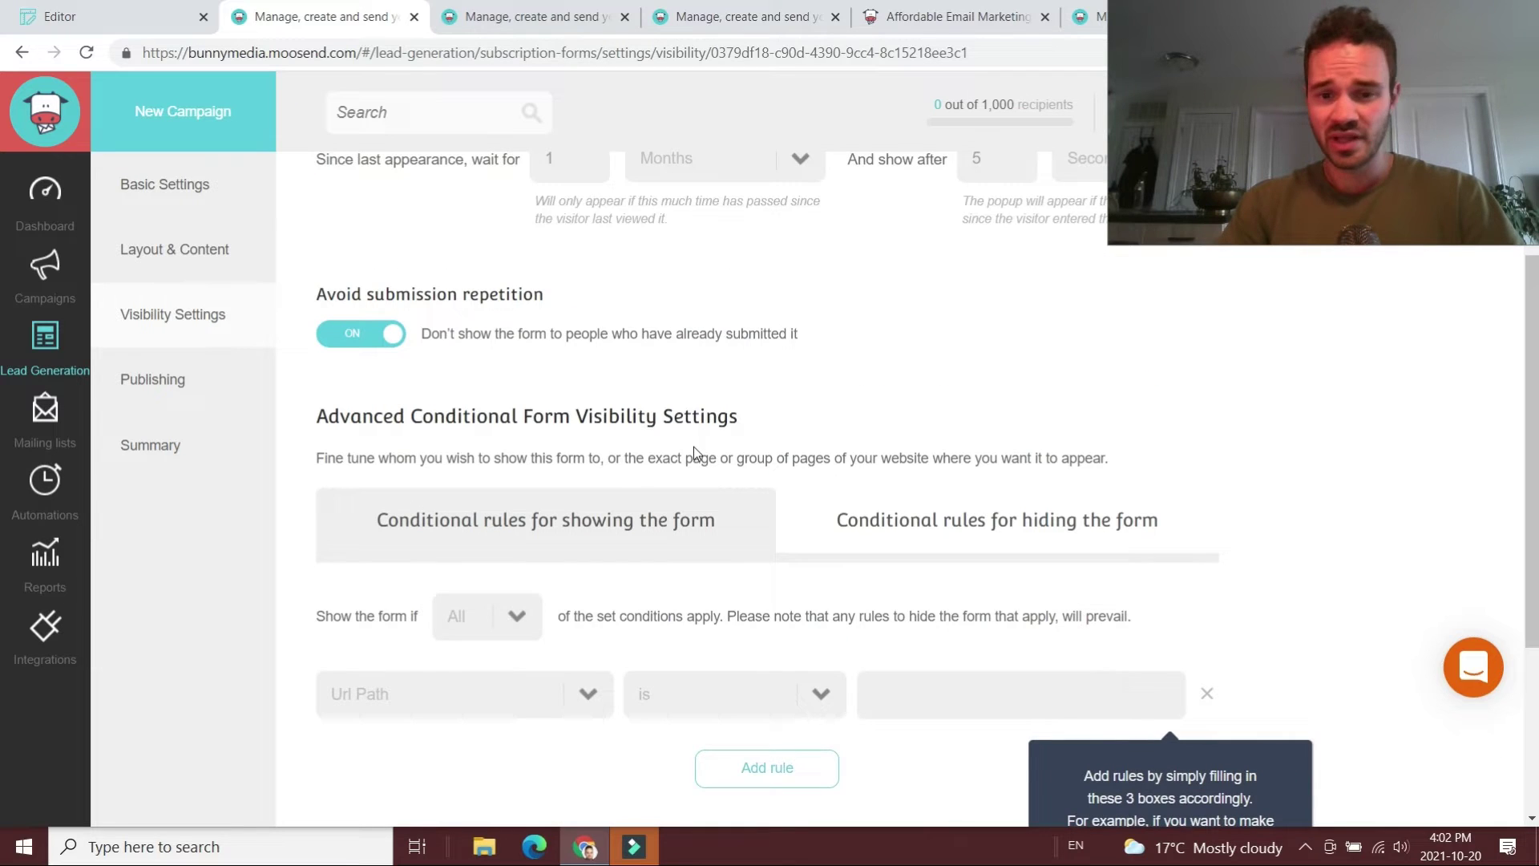
scroll(694, 445, up, 3)
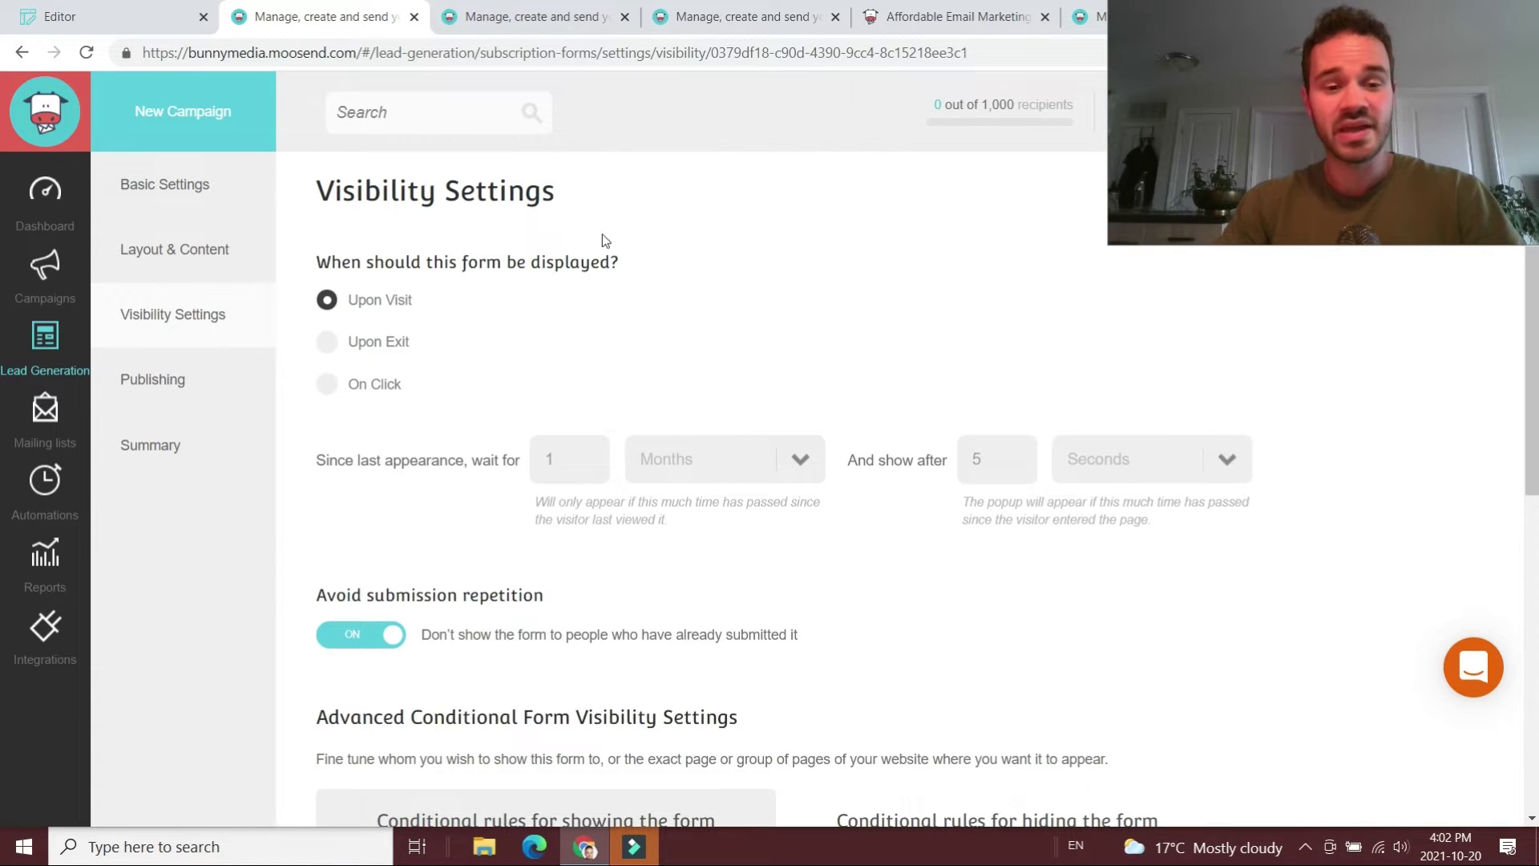
drag(565, 181, 353, 175)
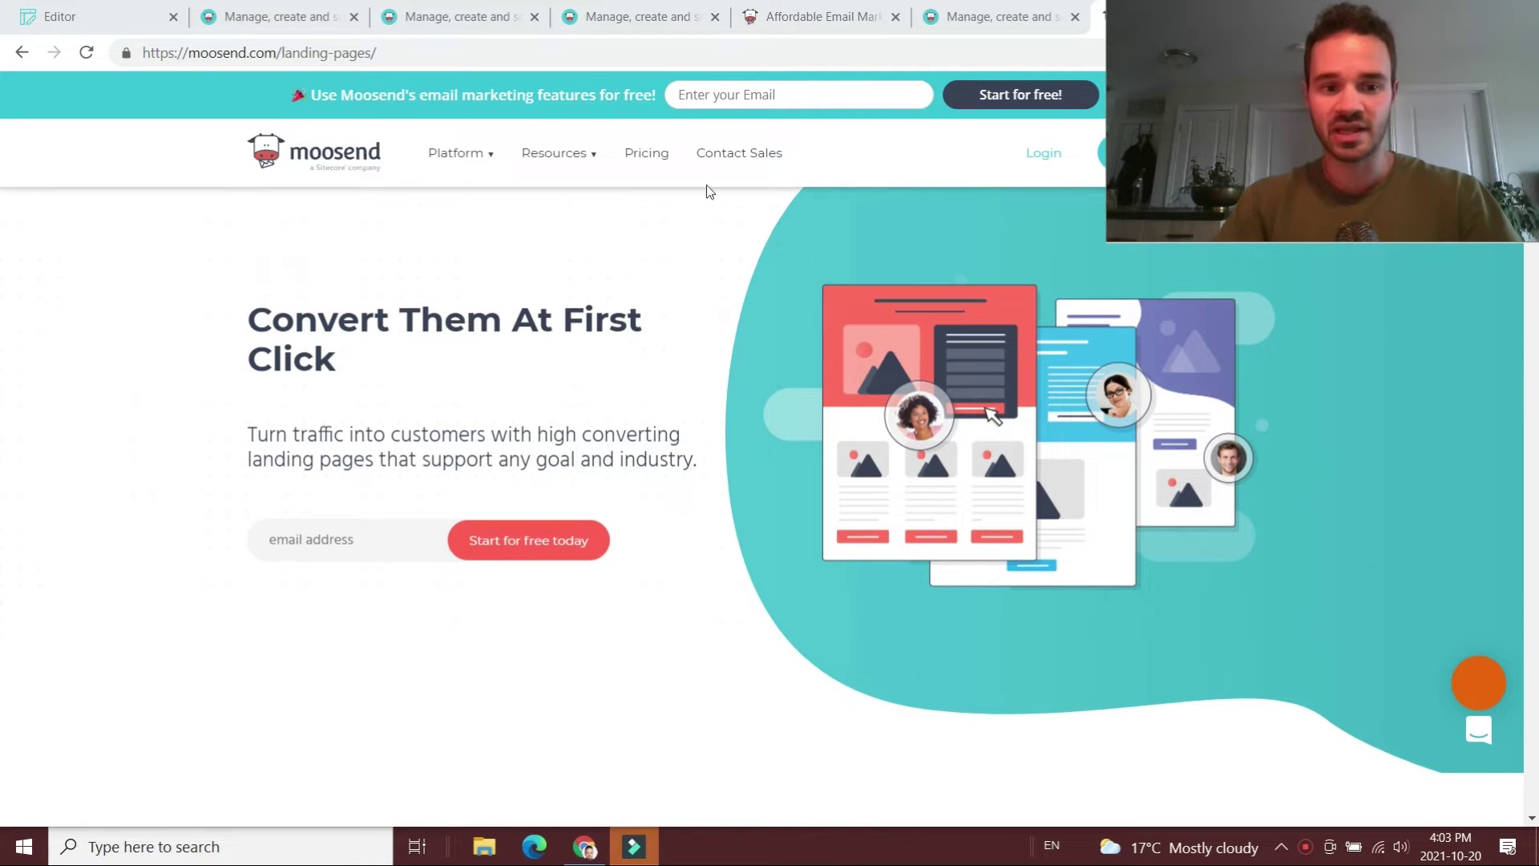
- Examine the editor and ready-made template sections of the landing pages feature page on Moosend's website
scroll(572, 363, down, 10)
scroll(666, 346, up, 3)
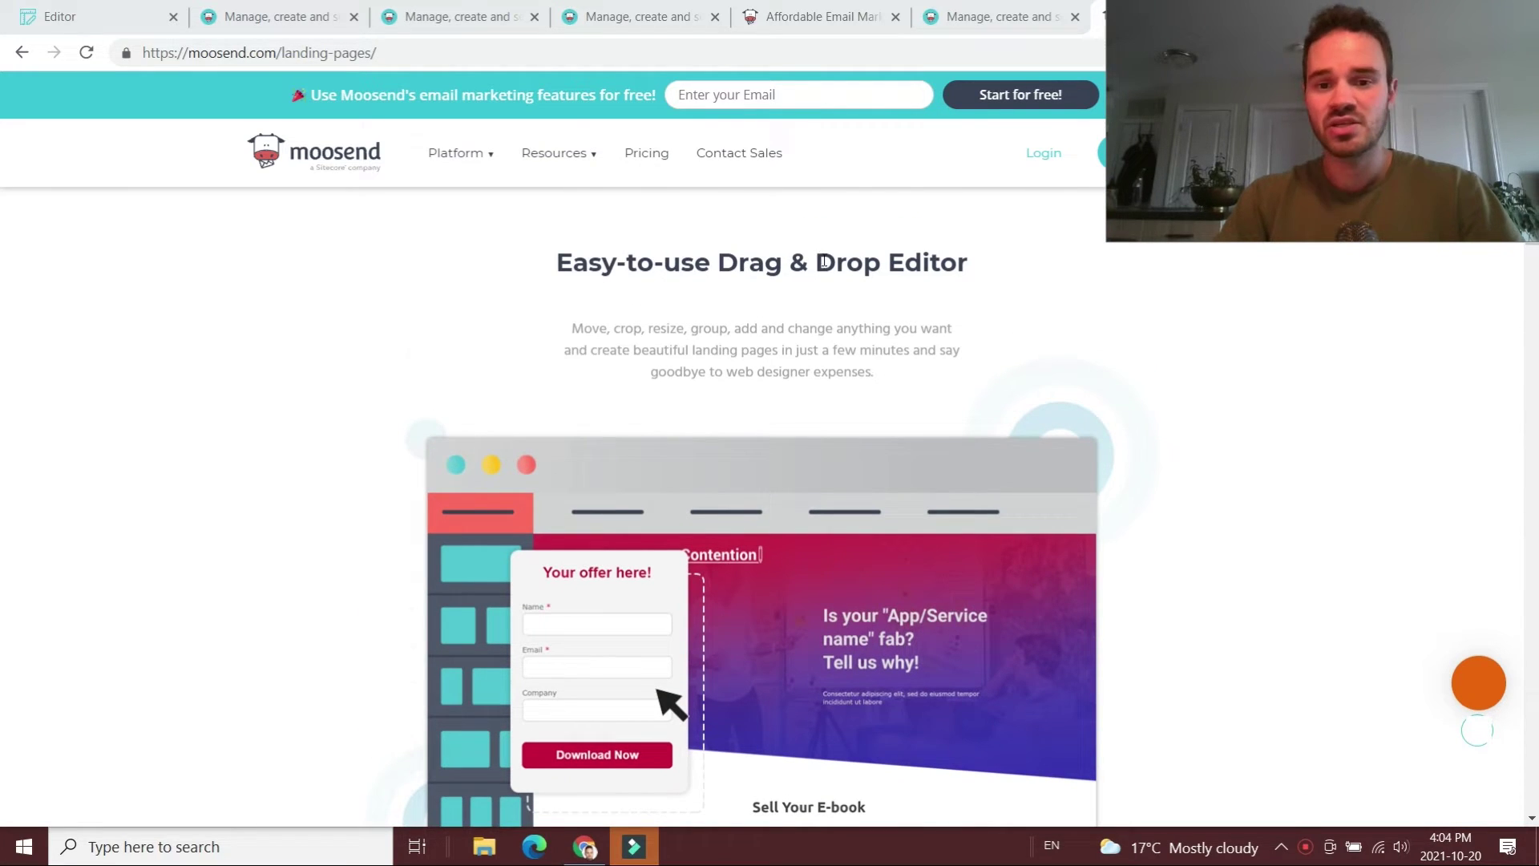
scroll(879, 368, down, 1)
scroll(834, 378, down, 5)
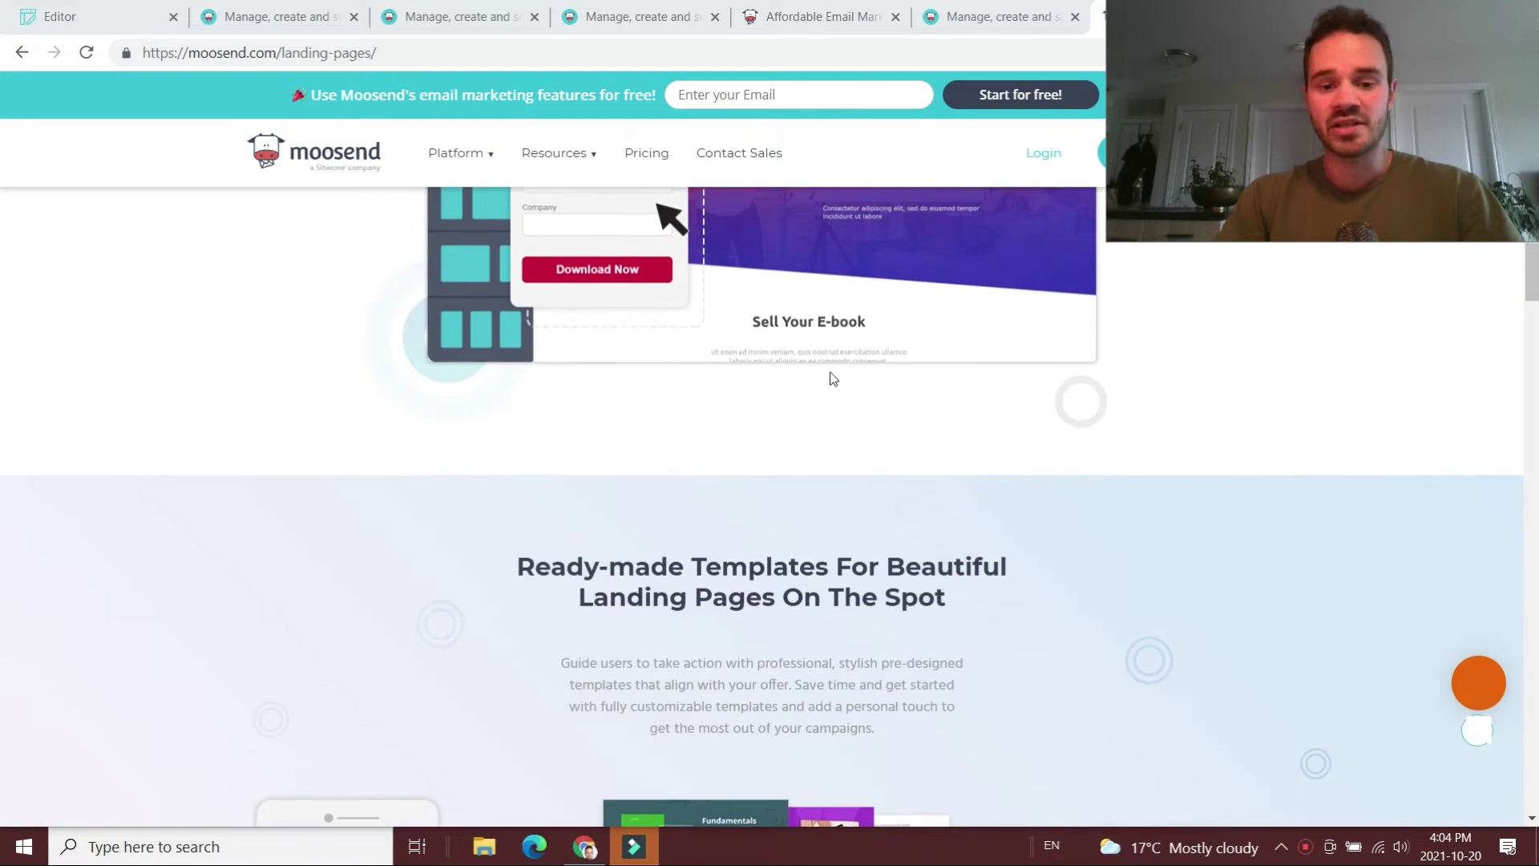
scroll(833, 378, down, 6)
scroll(782, 483, up, 2)
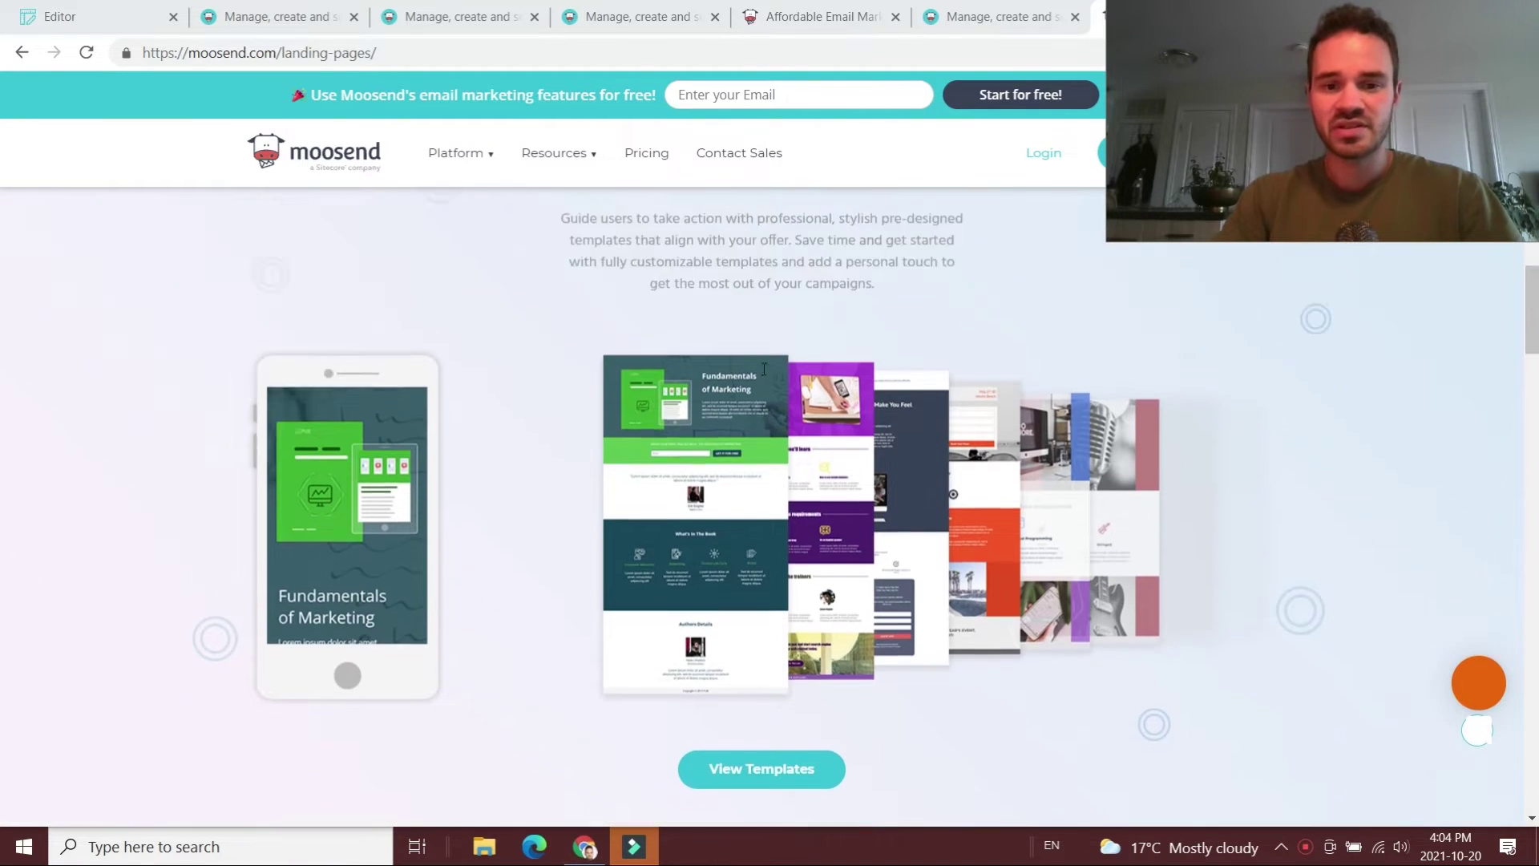
scroll(785, 633, down, 3)
- Open the landing page template gallery and browse the available designs across all categories
click(766, 597)
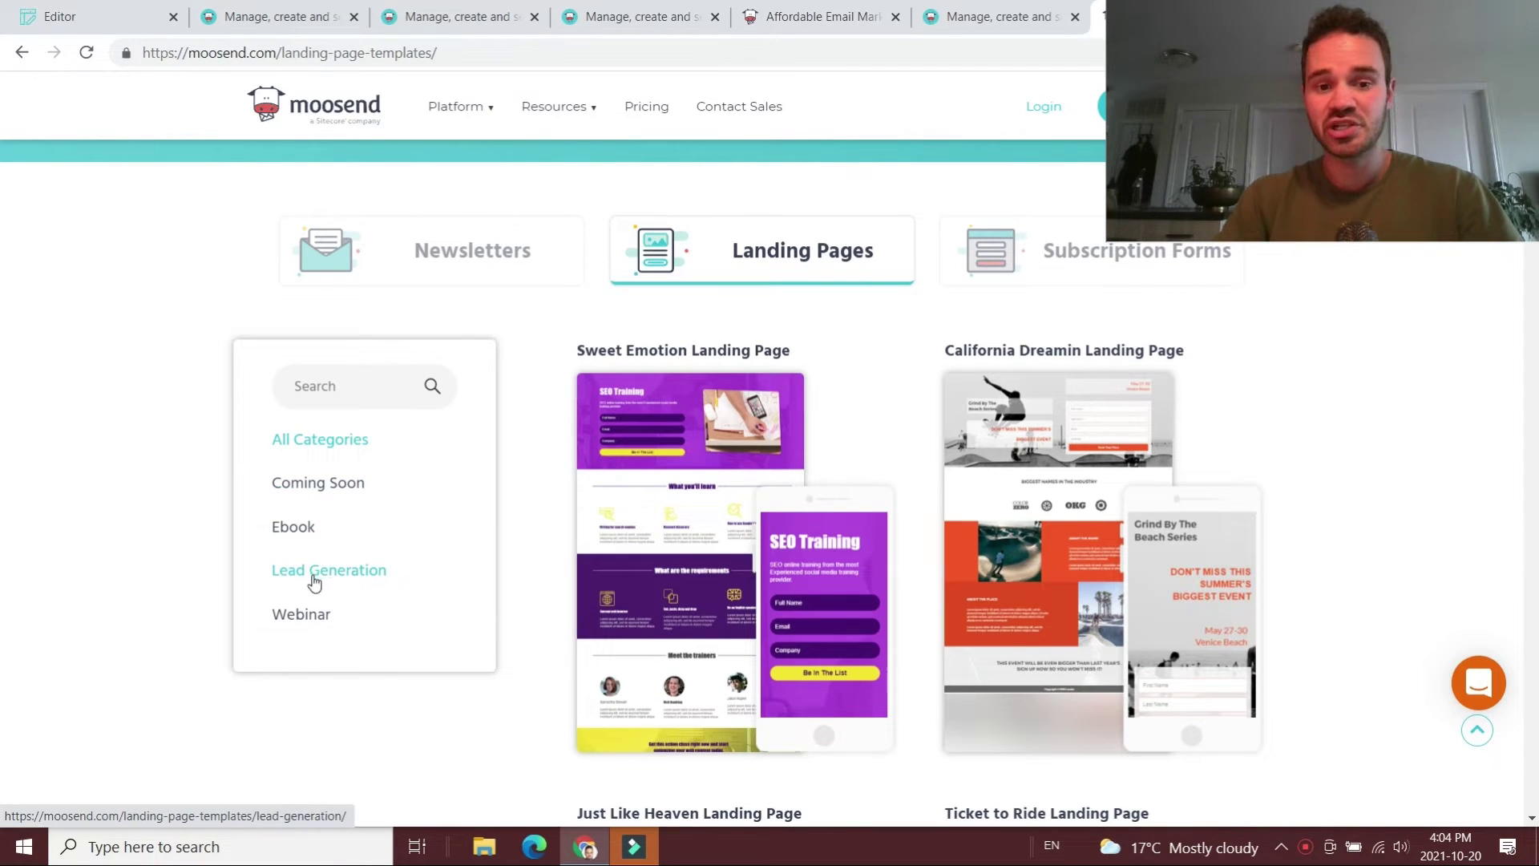
scroll(849, 453, down, 9)
scroll(844, 385, down, 15)
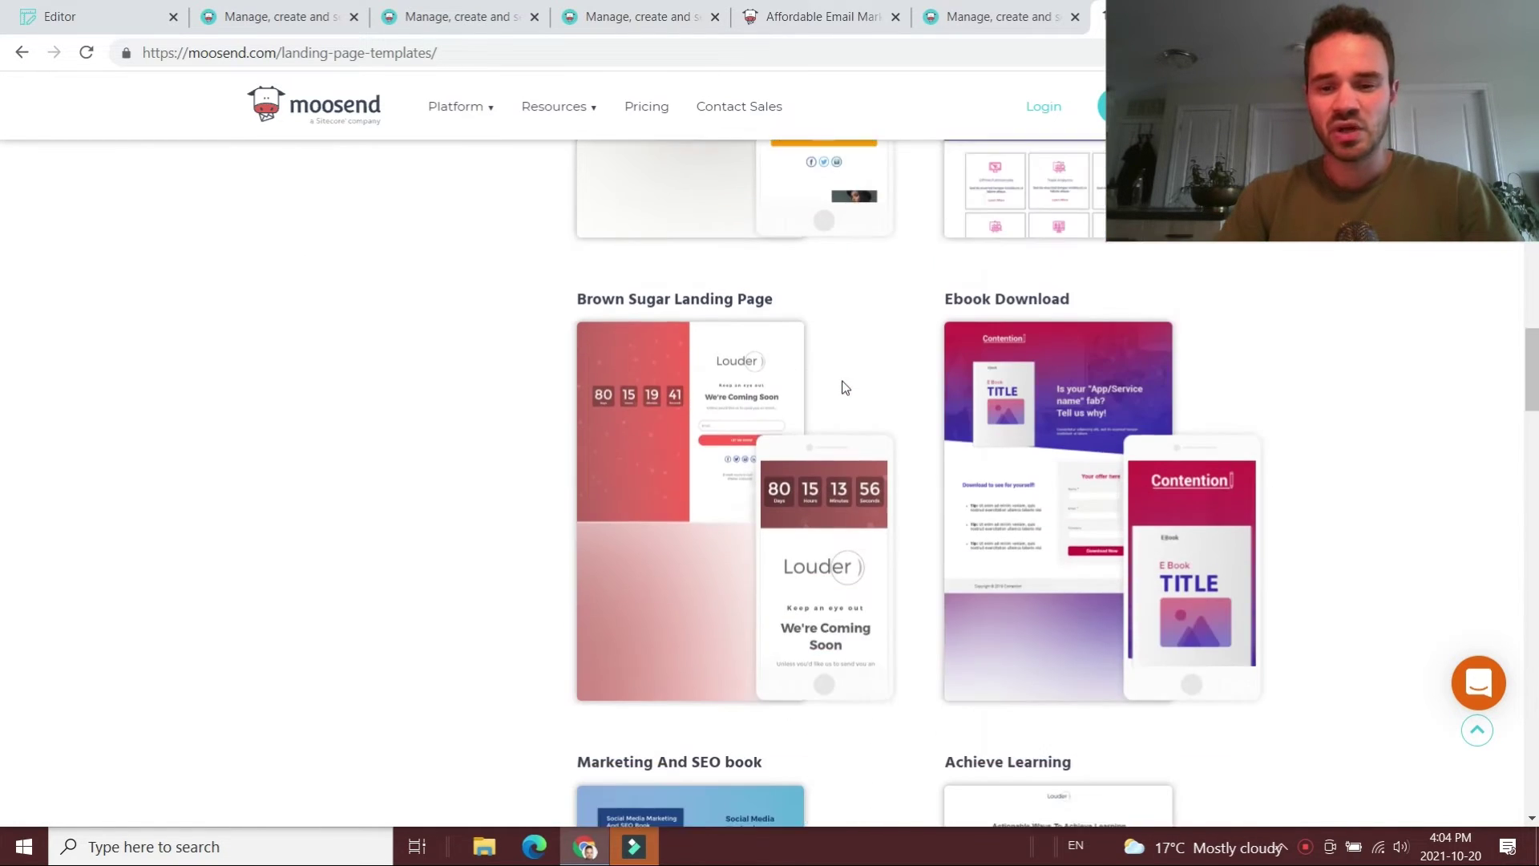
scroll(844, 387, down, 14)
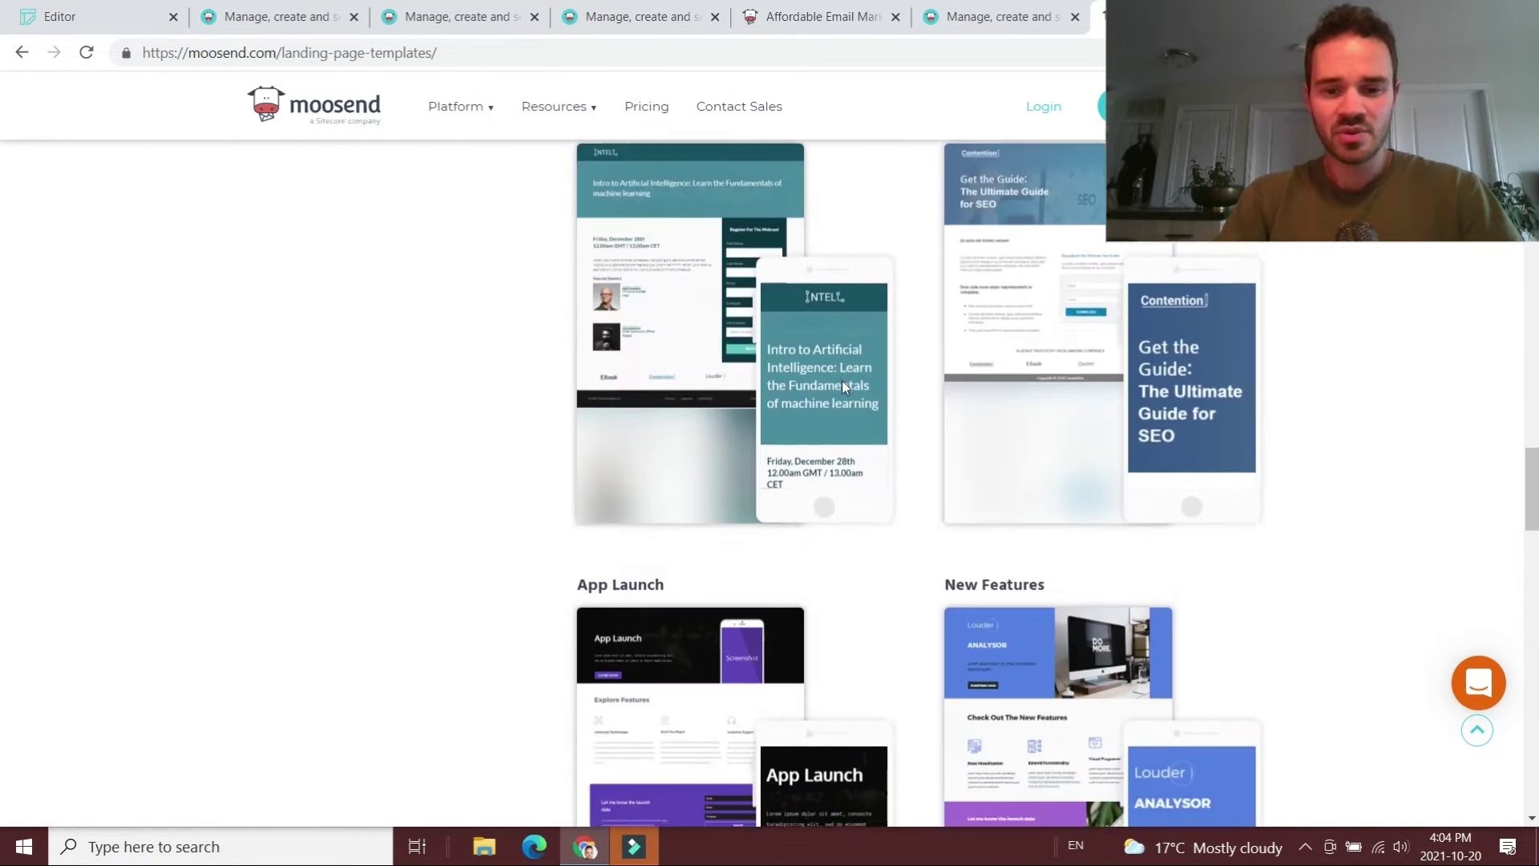
- Look through the remaining landing page templates and return to the start of the gallery
scroll(841, 383, down, 18)
scroll(1127, 395, down, 4)
scroll(973, 425, up, 20)
scroll(975, 425, up, 20)
scroll(968, 416, up, 14)
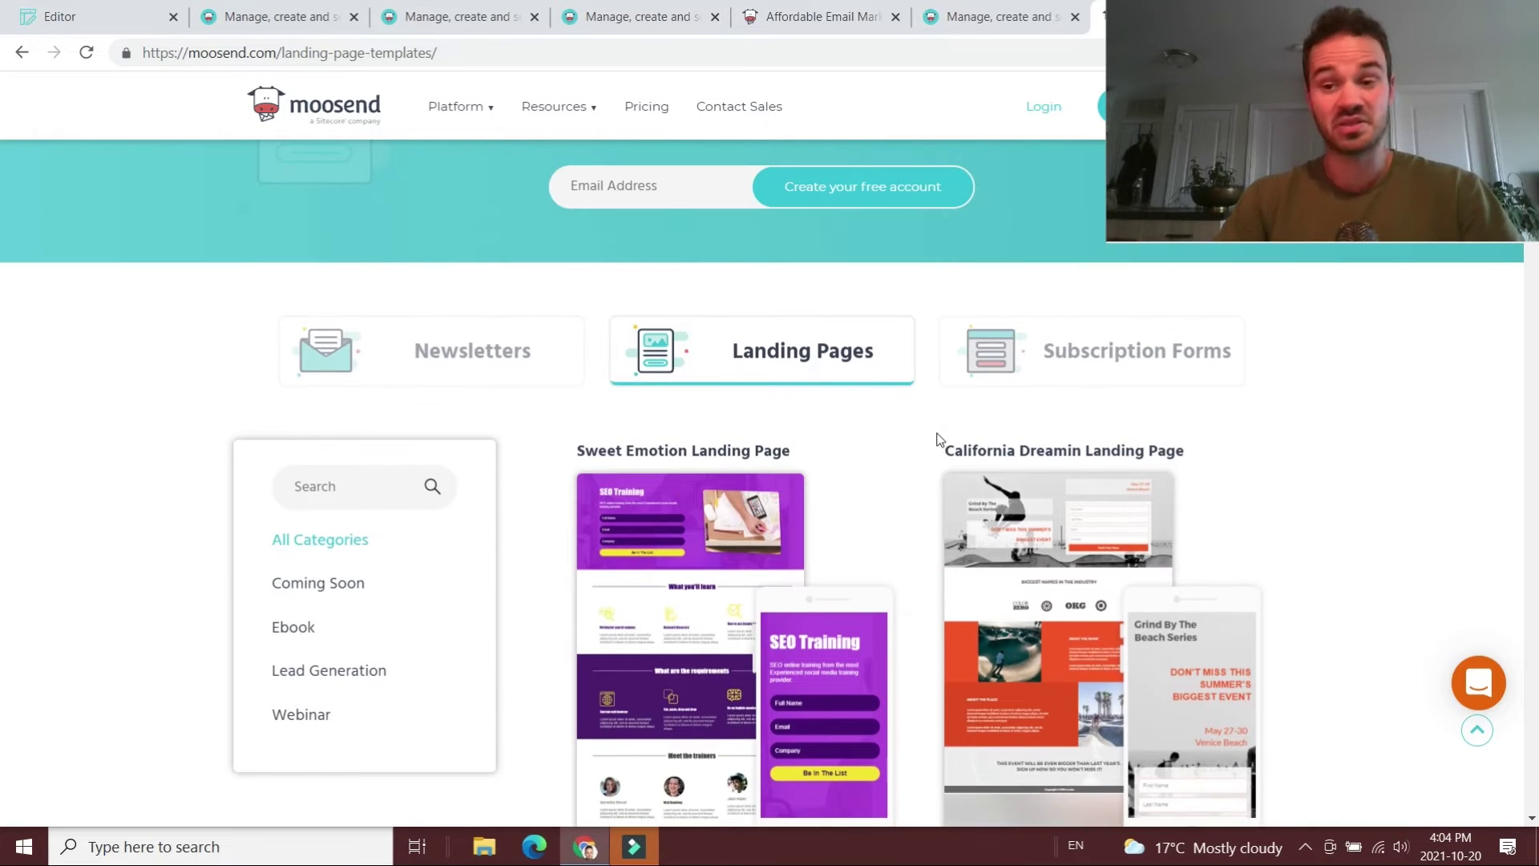
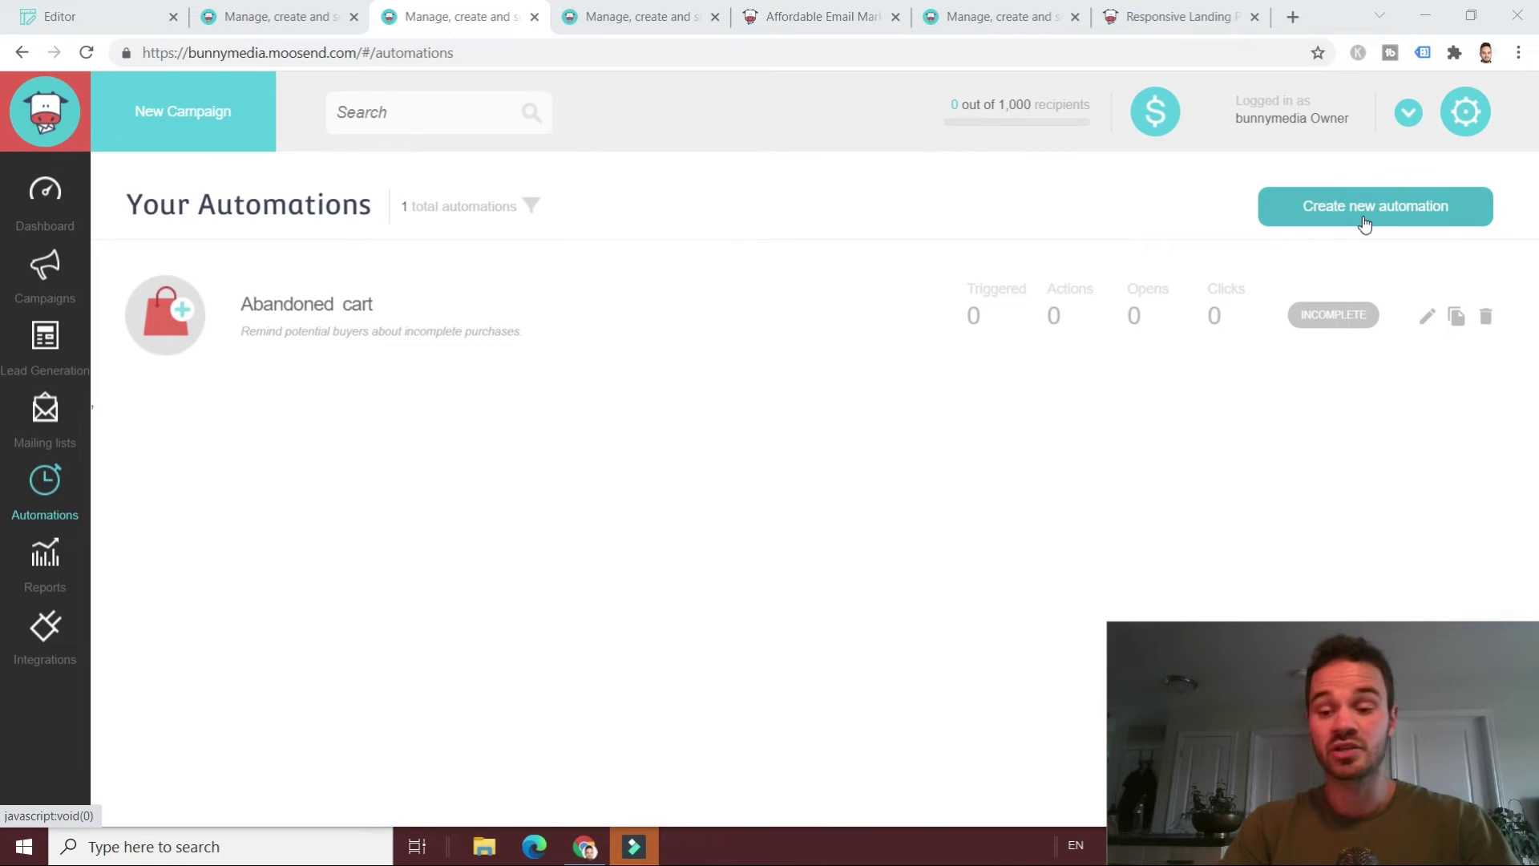
- Start creating a new automation and look over the full list of automation recipes
click(1364, 223)
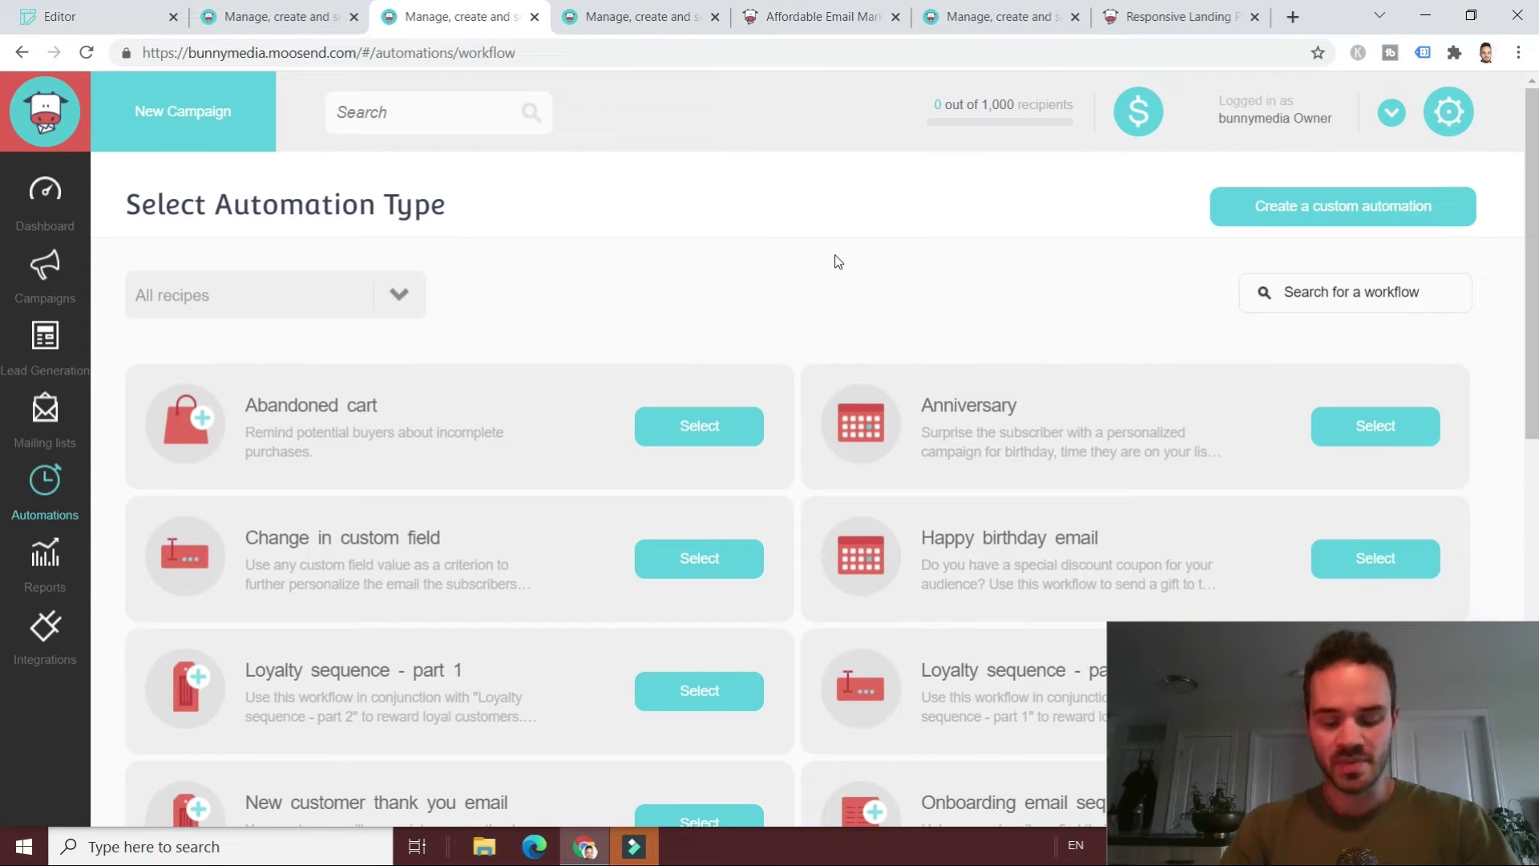
scroll(495, 233, down, 3)
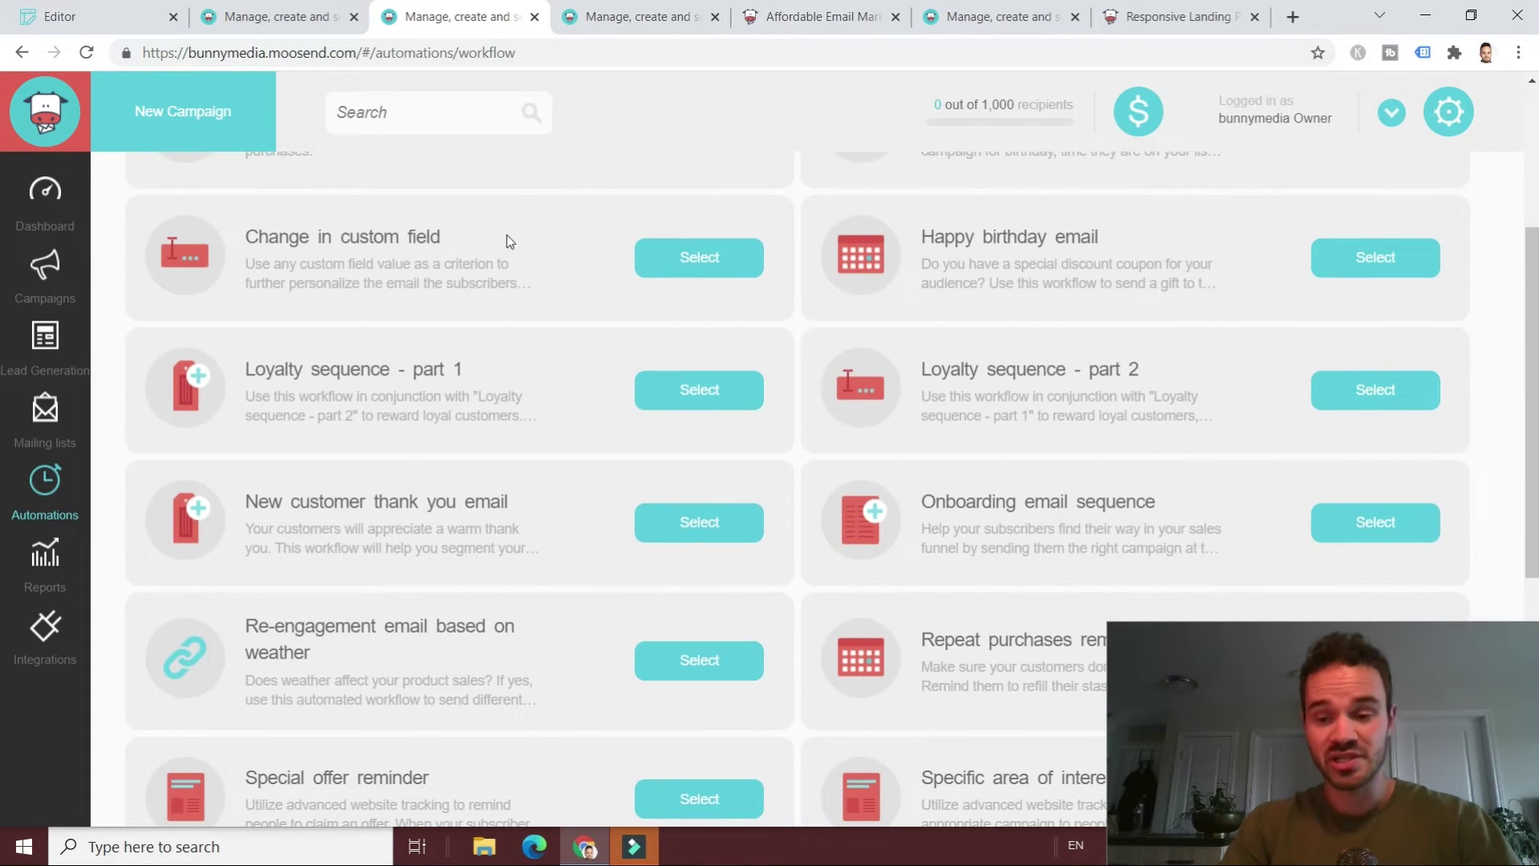
scroll(508, 239, down, 1)
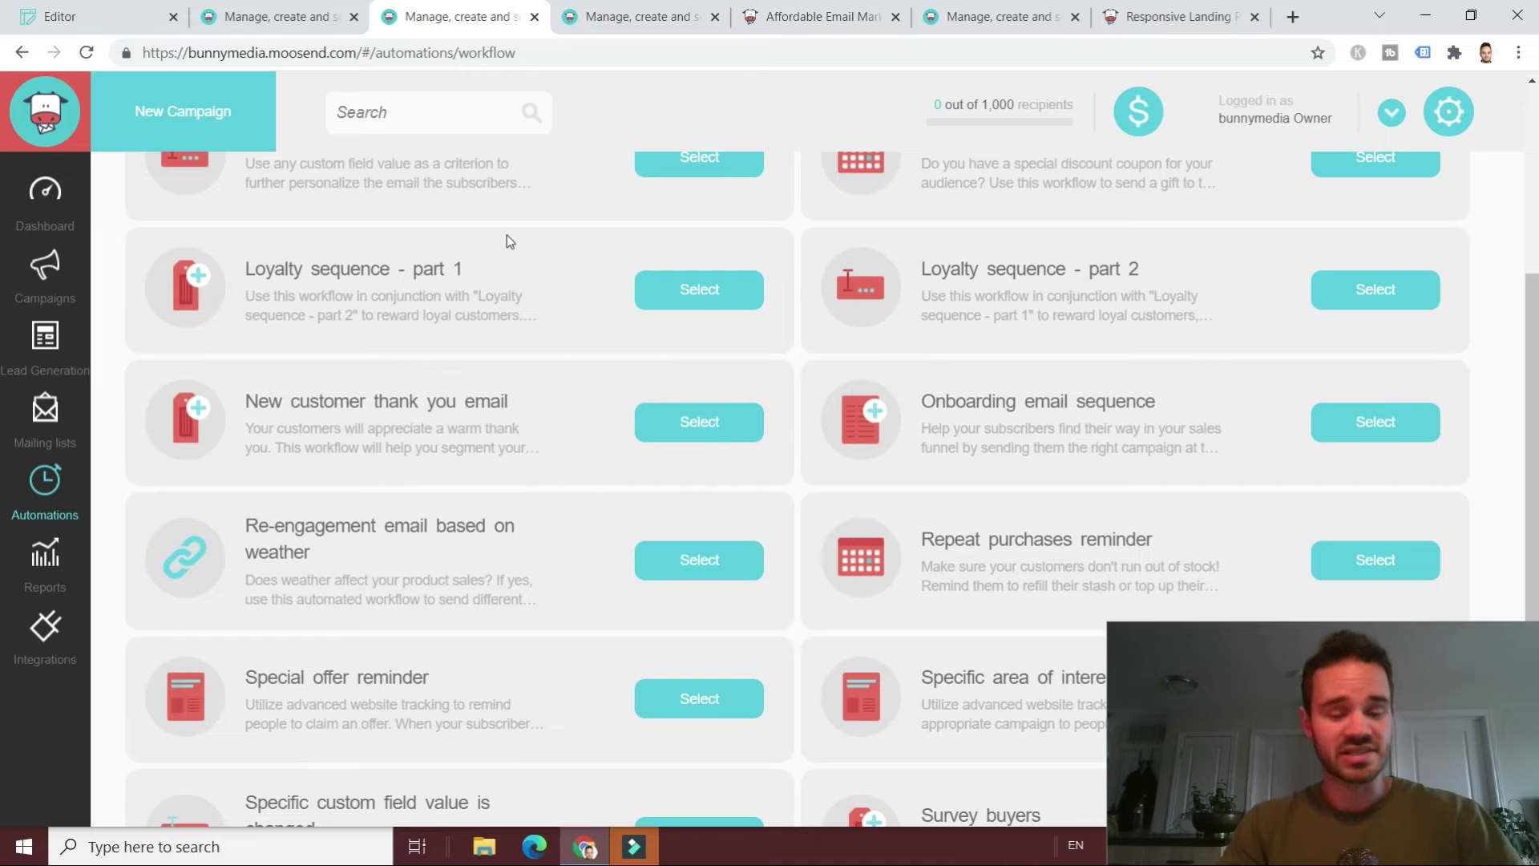
scroll(508, 232, down, 4)
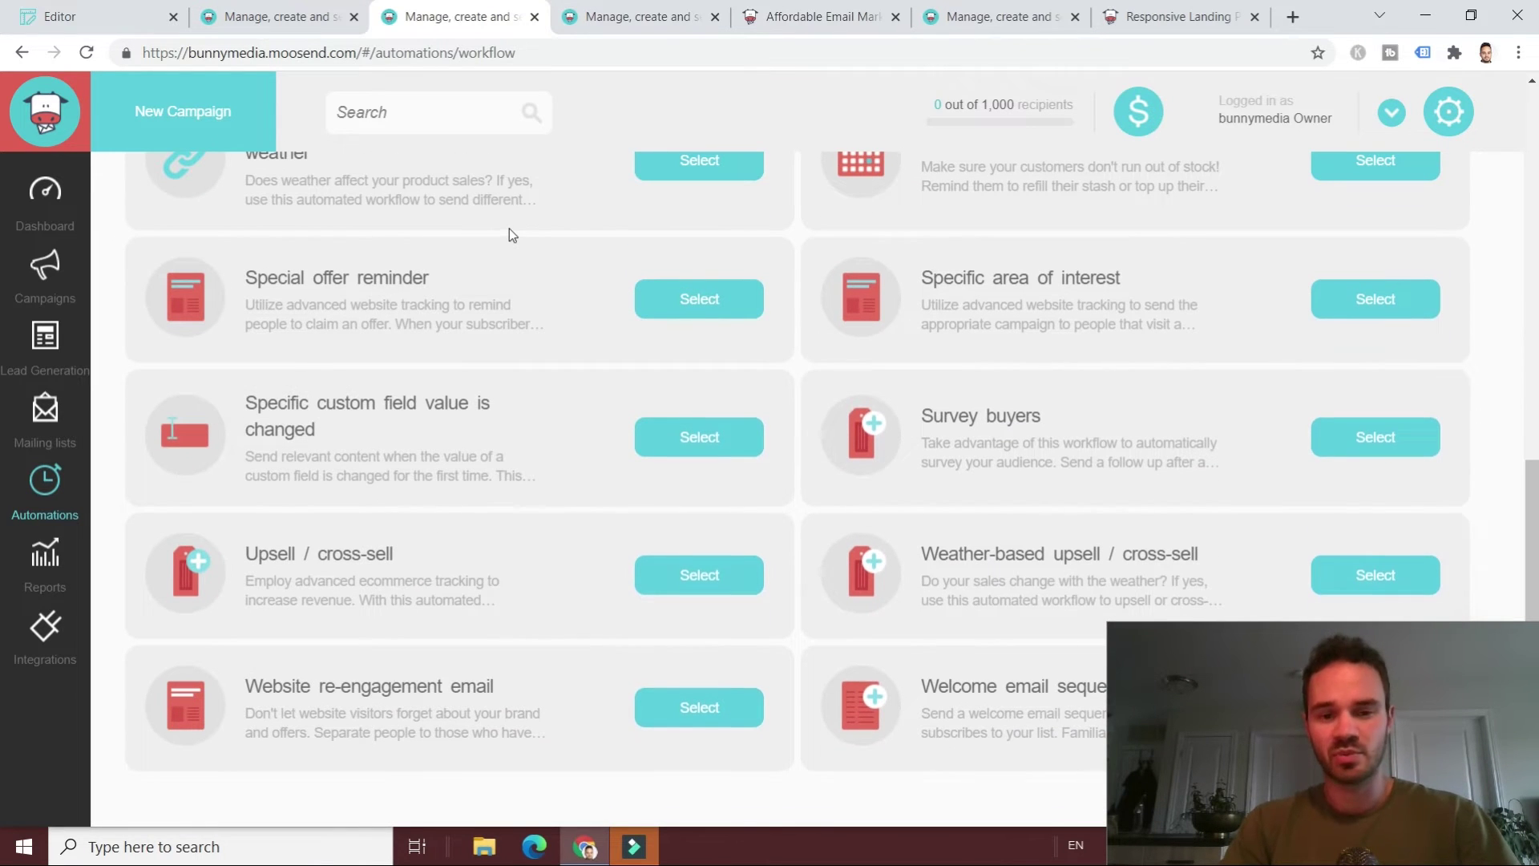
scroll(545, 287, up, 4)
scroll(544, 287, up, 4)
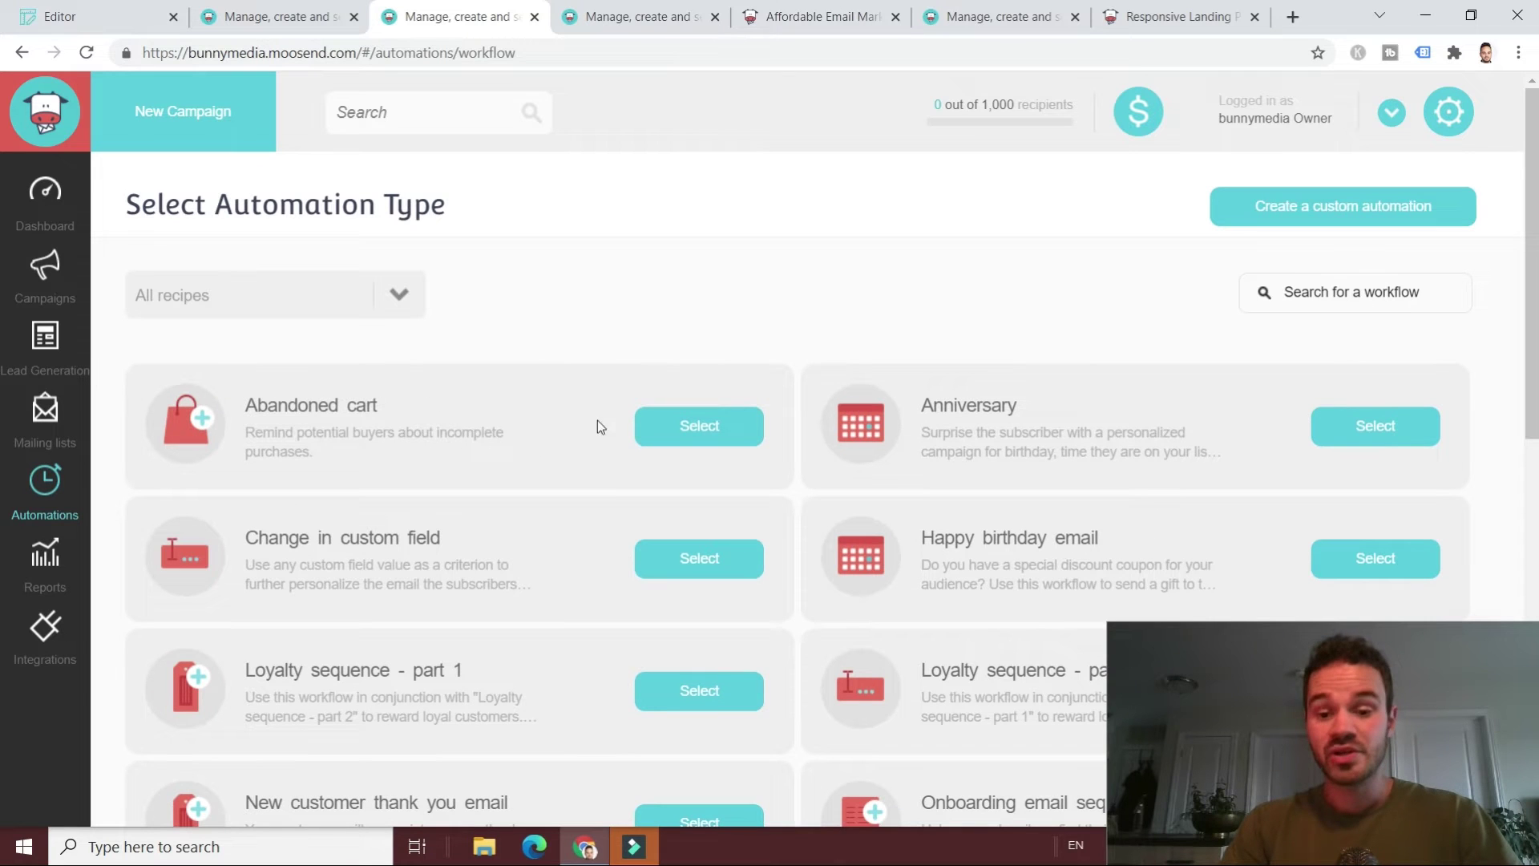
- Examine the automation recipes one by one, highlighting the Weather-based upsell / cross-sell title, and return to the start of the list
scroll(716, 324, down, 1)
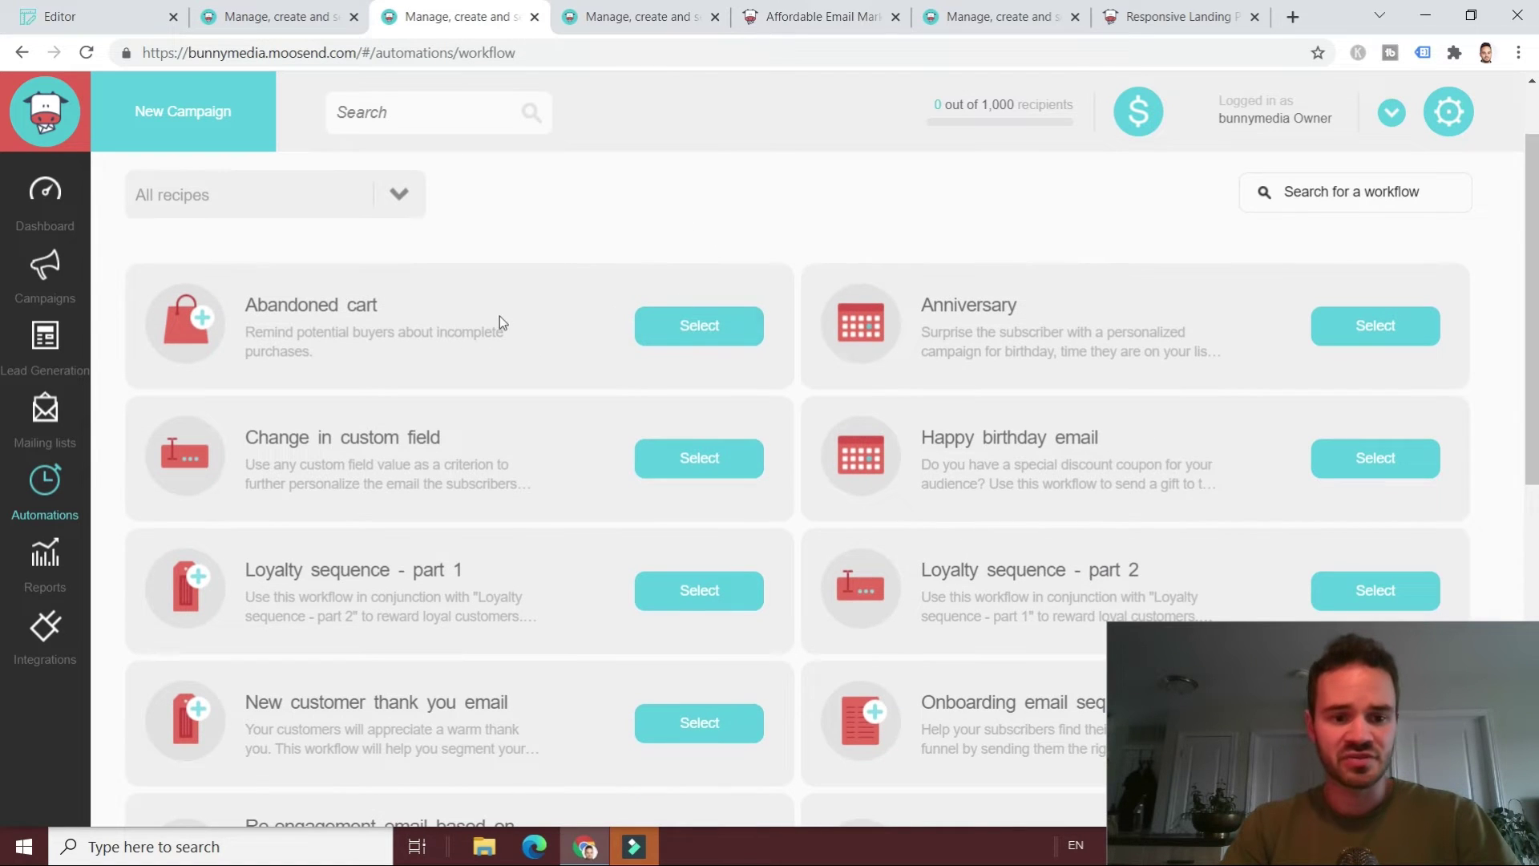
scroll(490, 324, down, 1)
scroll(687, 353, down, 1)
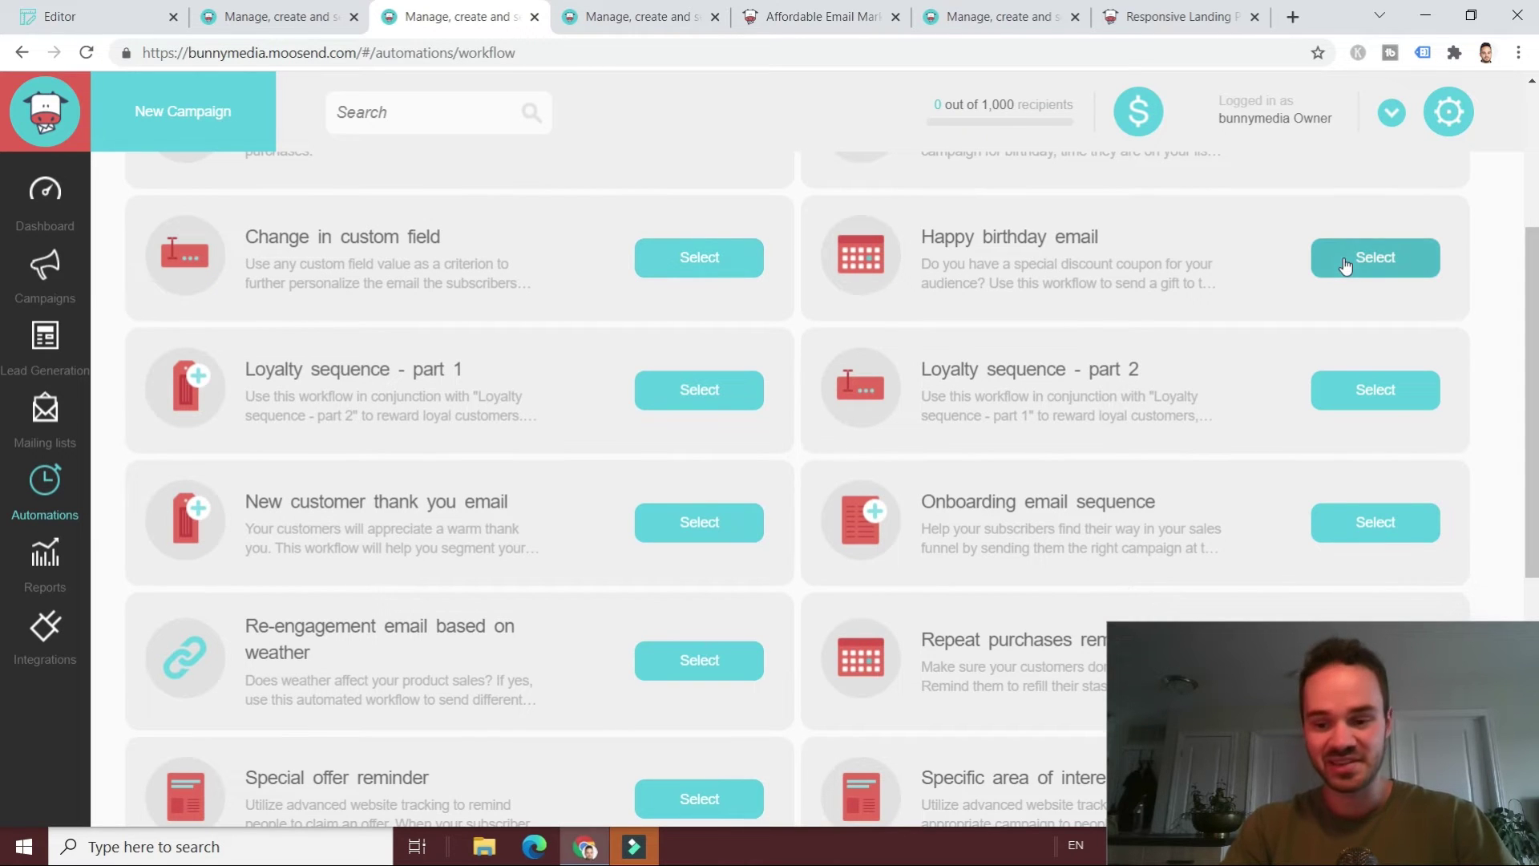
scroll(663, 354, down, 1)
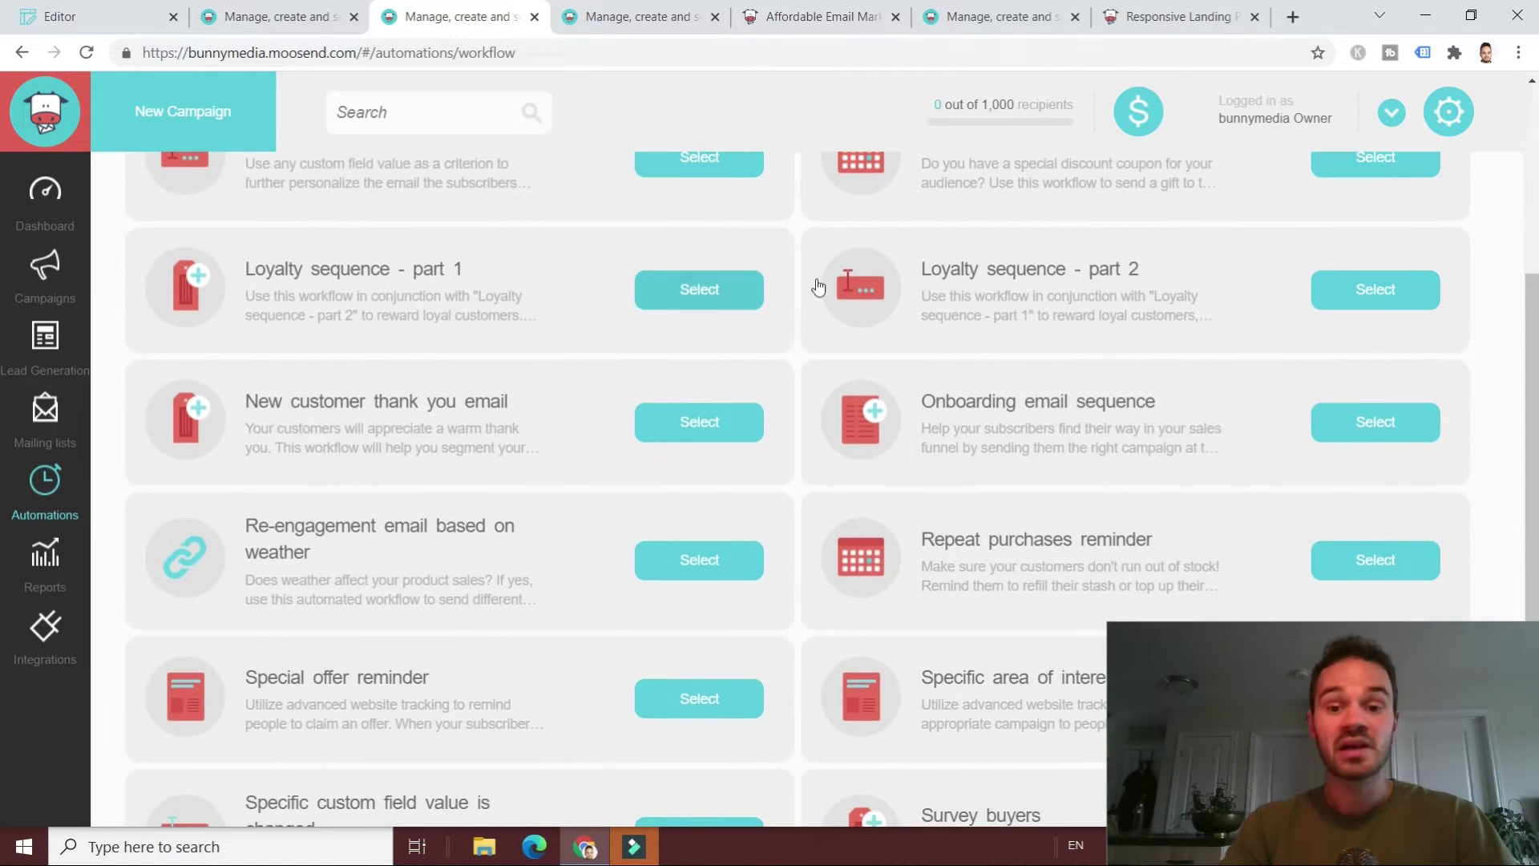
scroll(931, 298, down, 2)
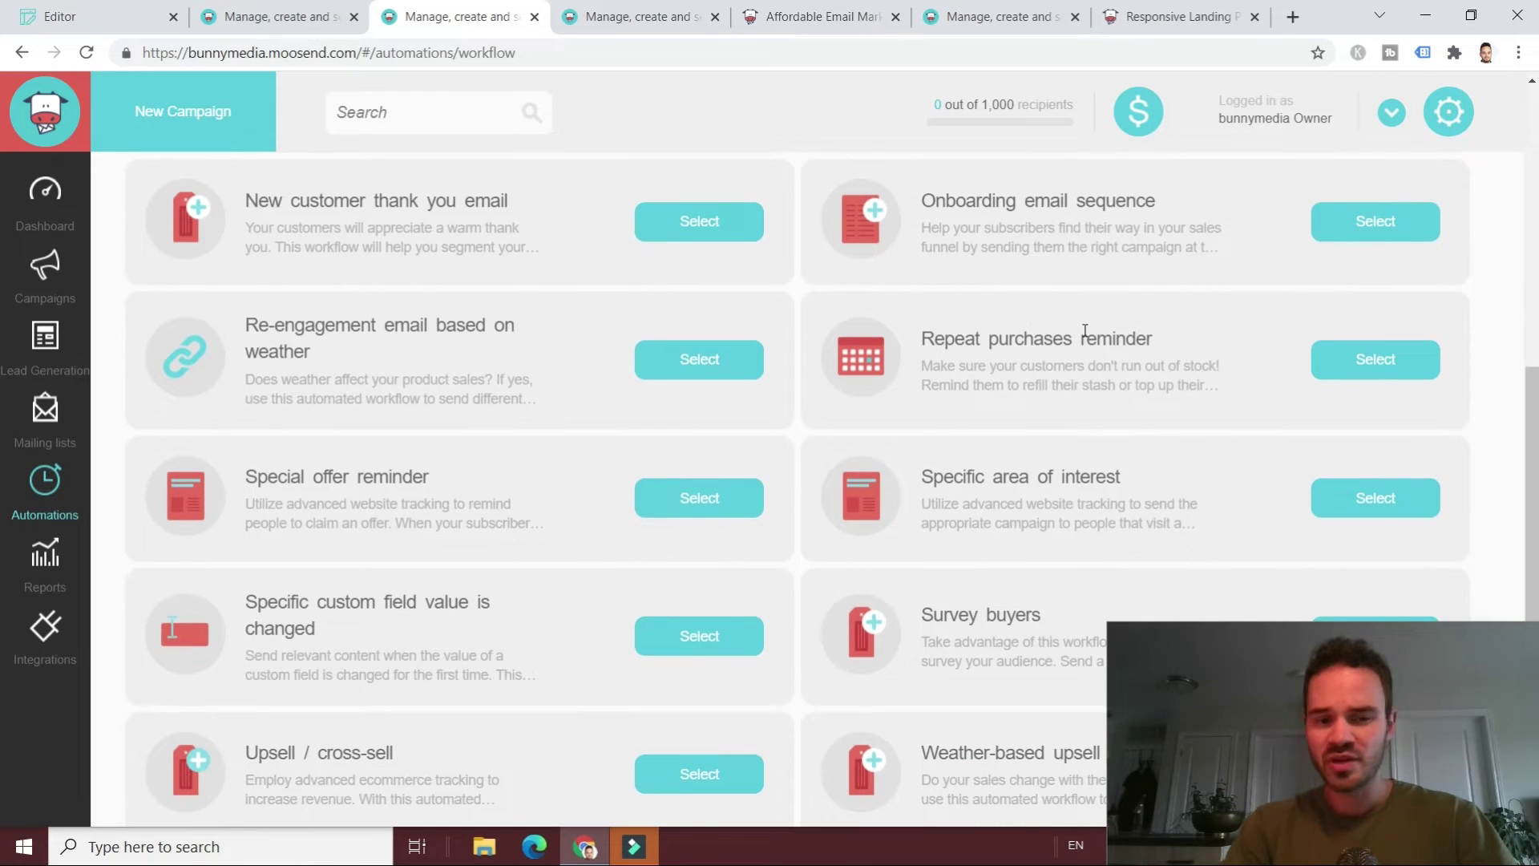
scroll(1085, 331, down, 2)
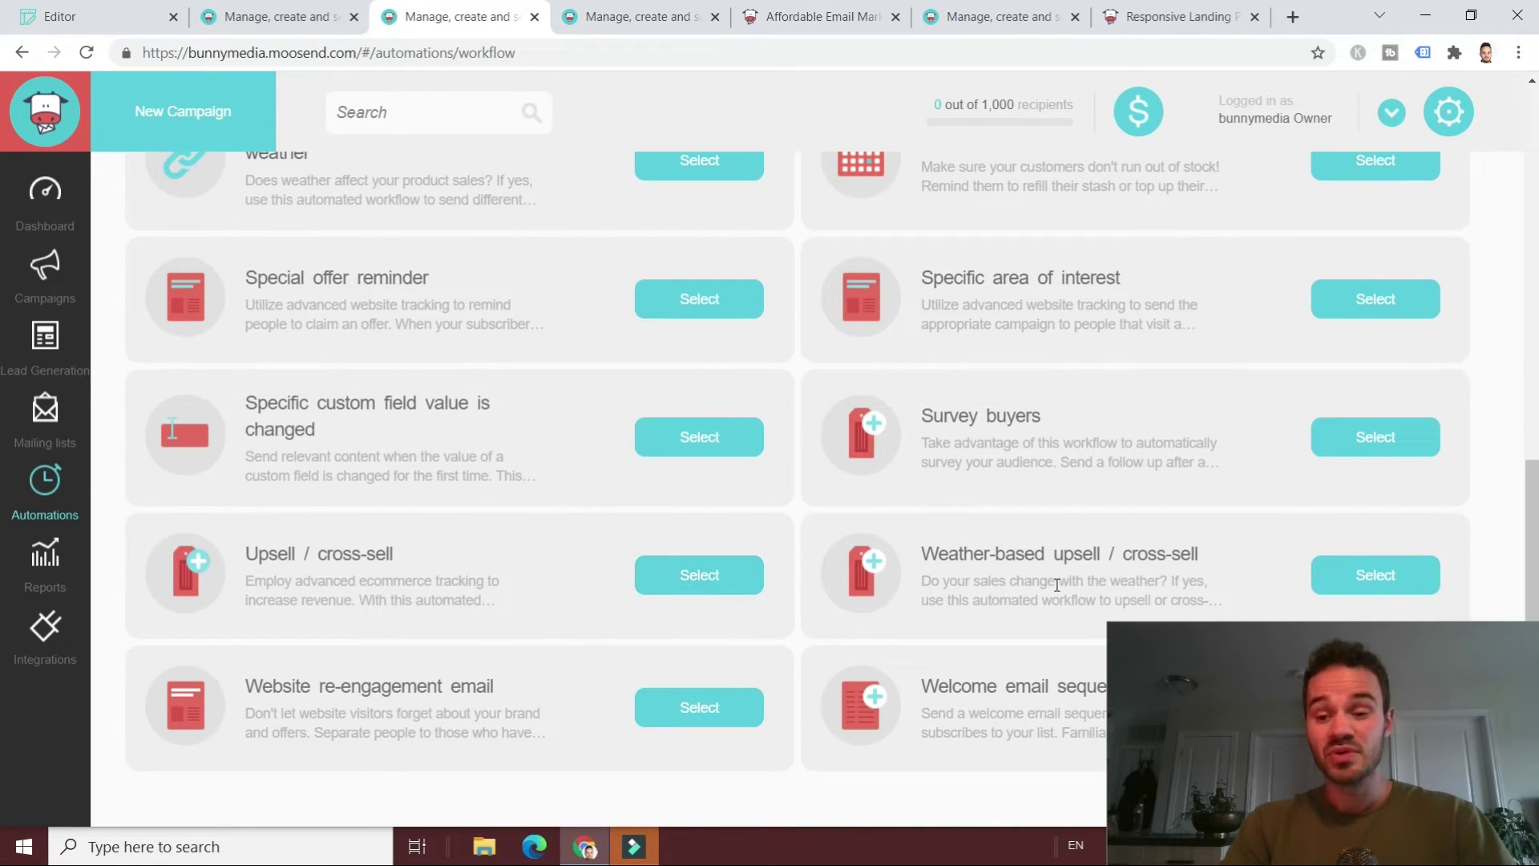
drag(1199, 553, 917, 553)
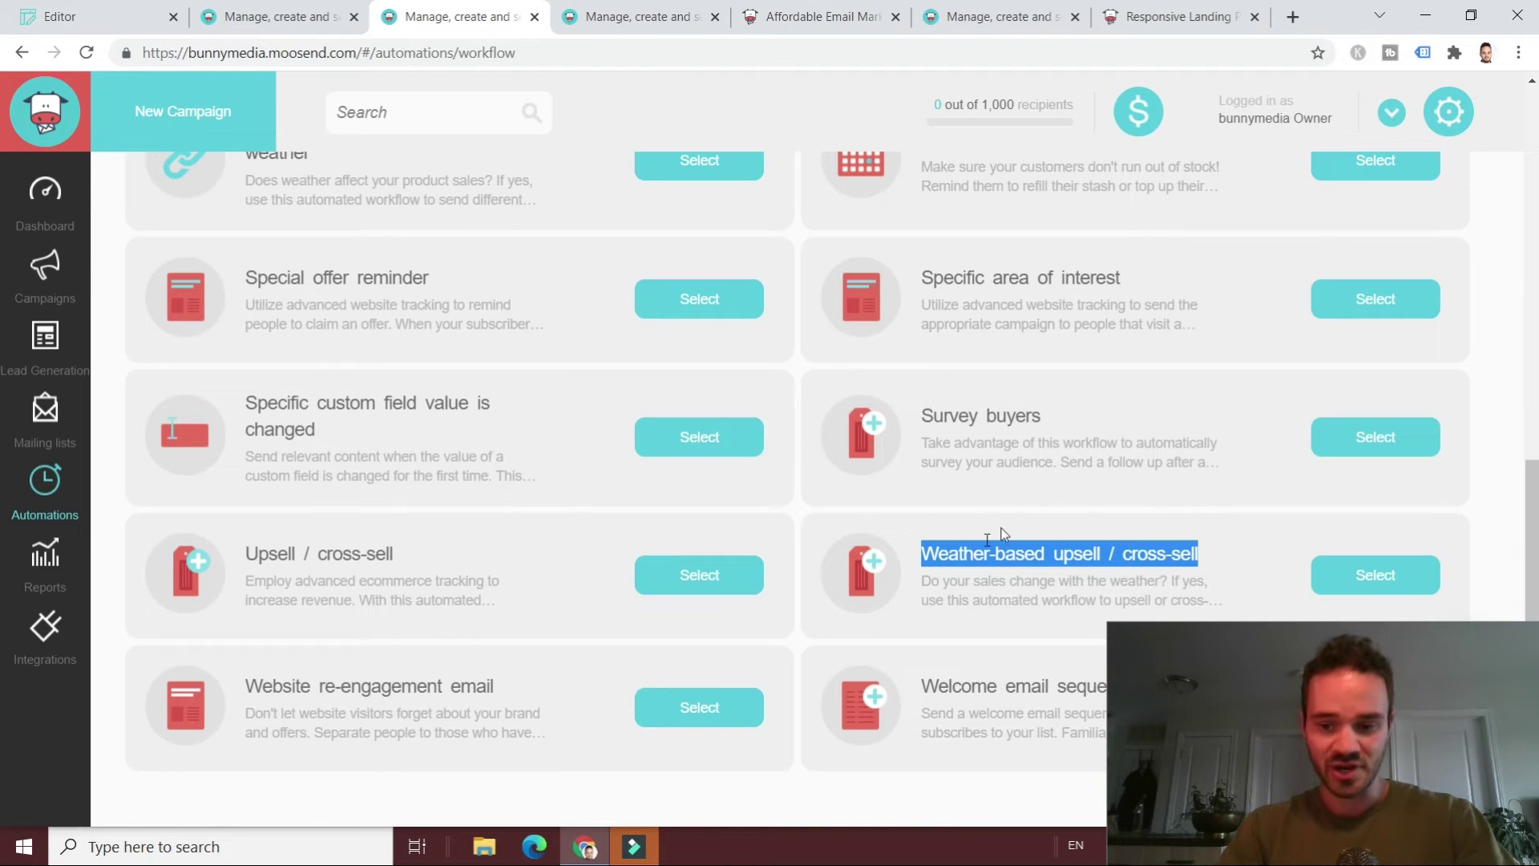
scroll(1069, 464, up, 3)
click(1082, 501)
scroll(1082, 501, up, 7)
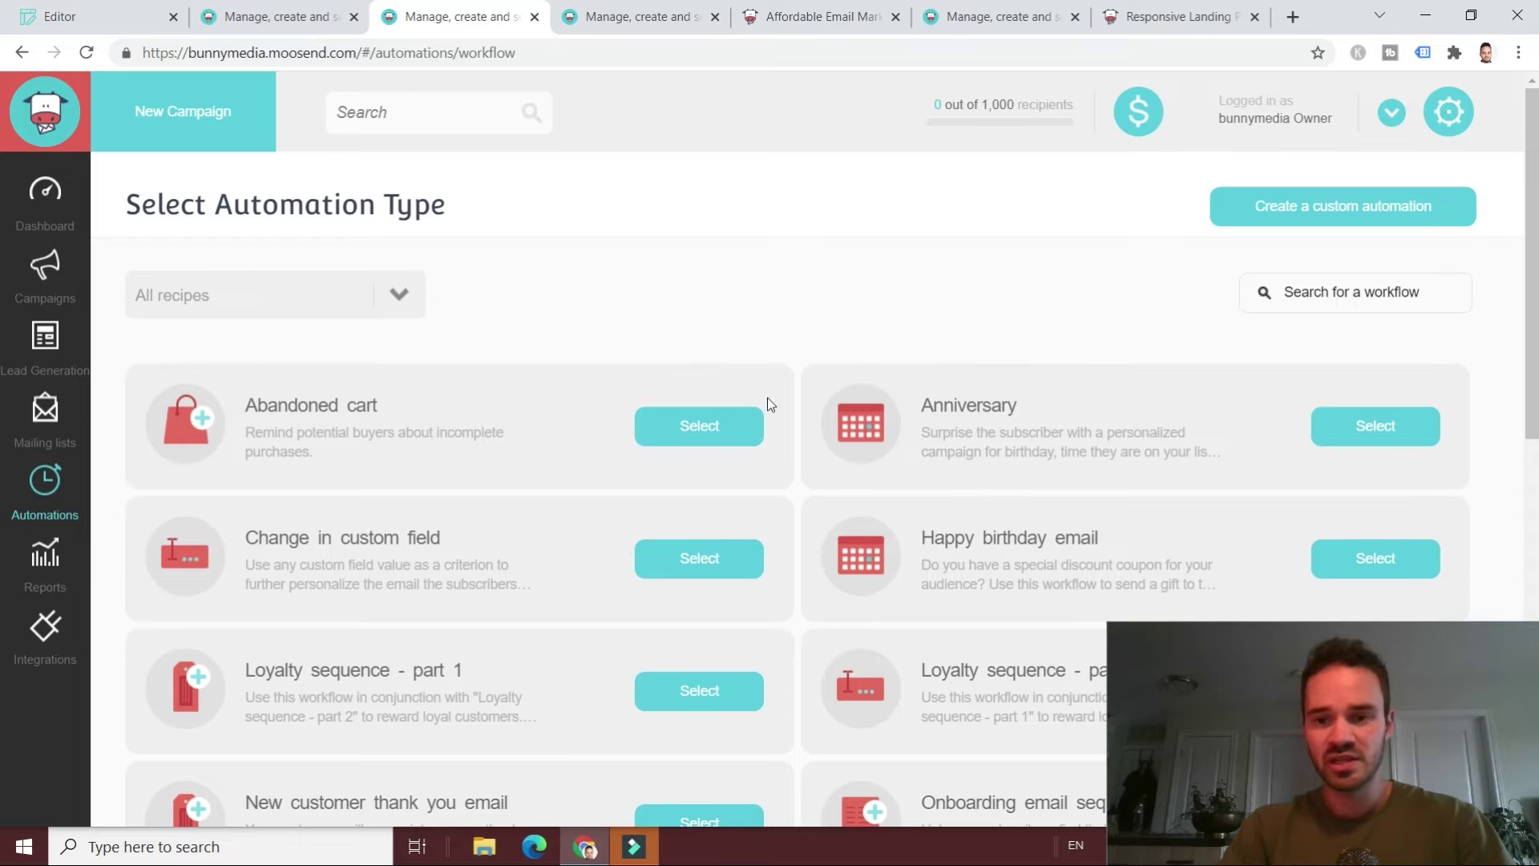
- Create an automation from the Abandoned cart recipe and look over its workflow from the cart trigger down
click(665, 445)
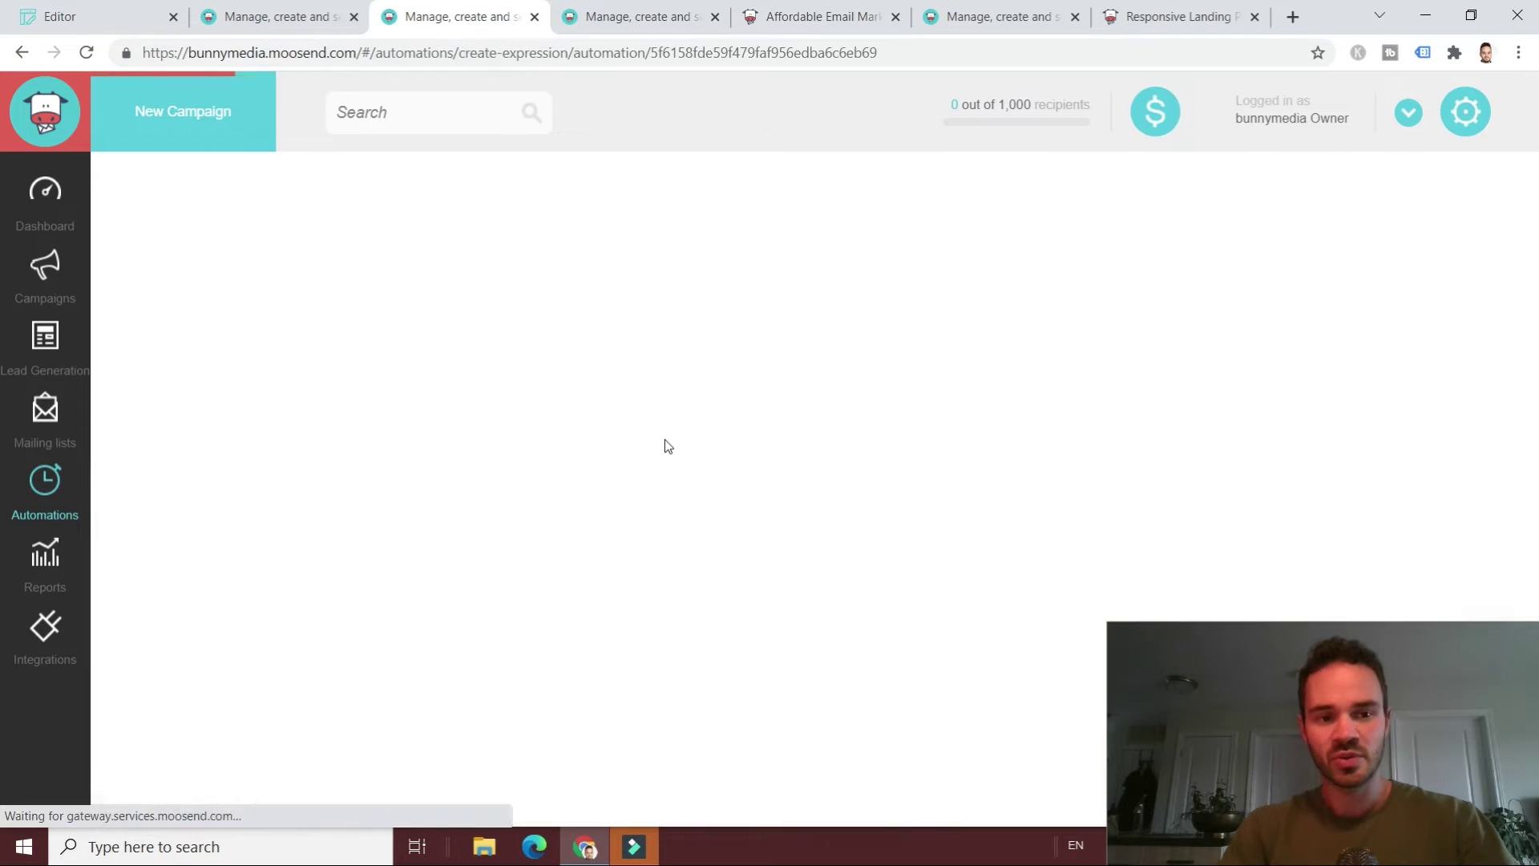
scroll(886, 416, down, 3)
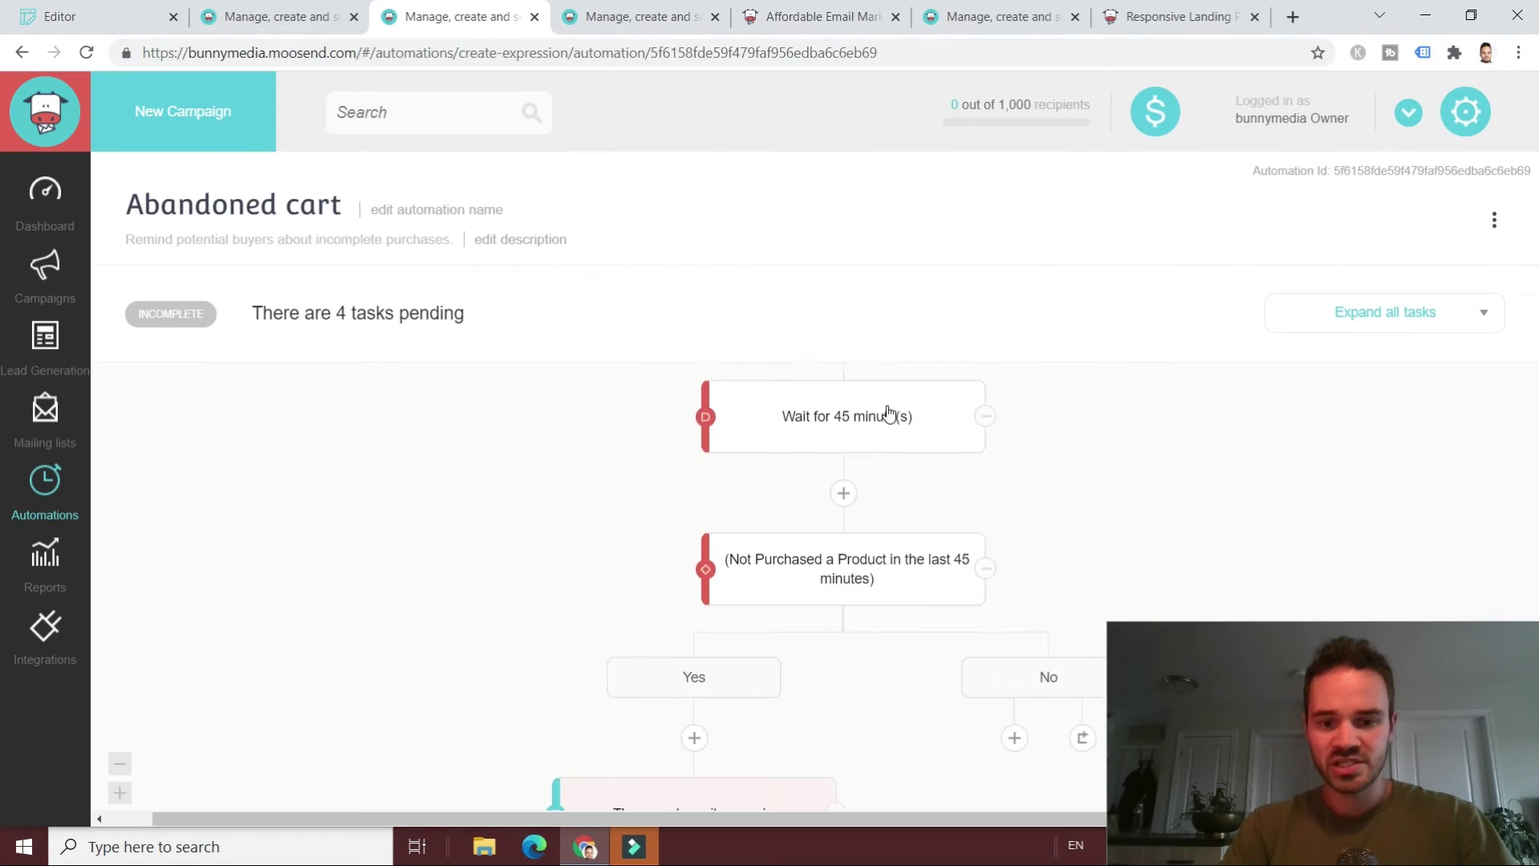
scroll(889, 457, up, 3)
scroll(1005, 502, down, 5)
scroll(986, 495, up, 4)
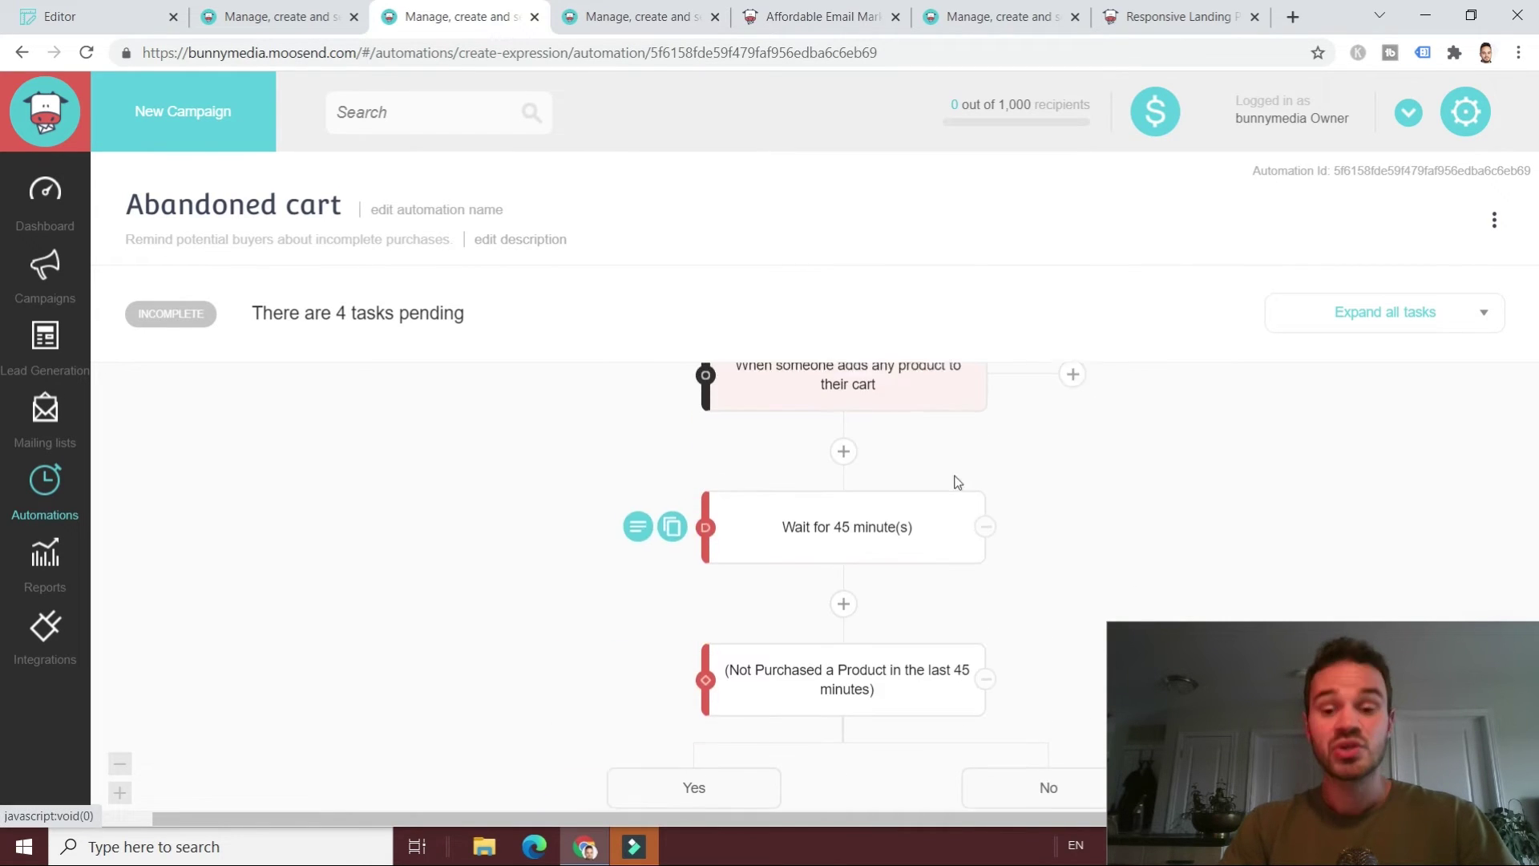
scroll(956, 491, up, 1)
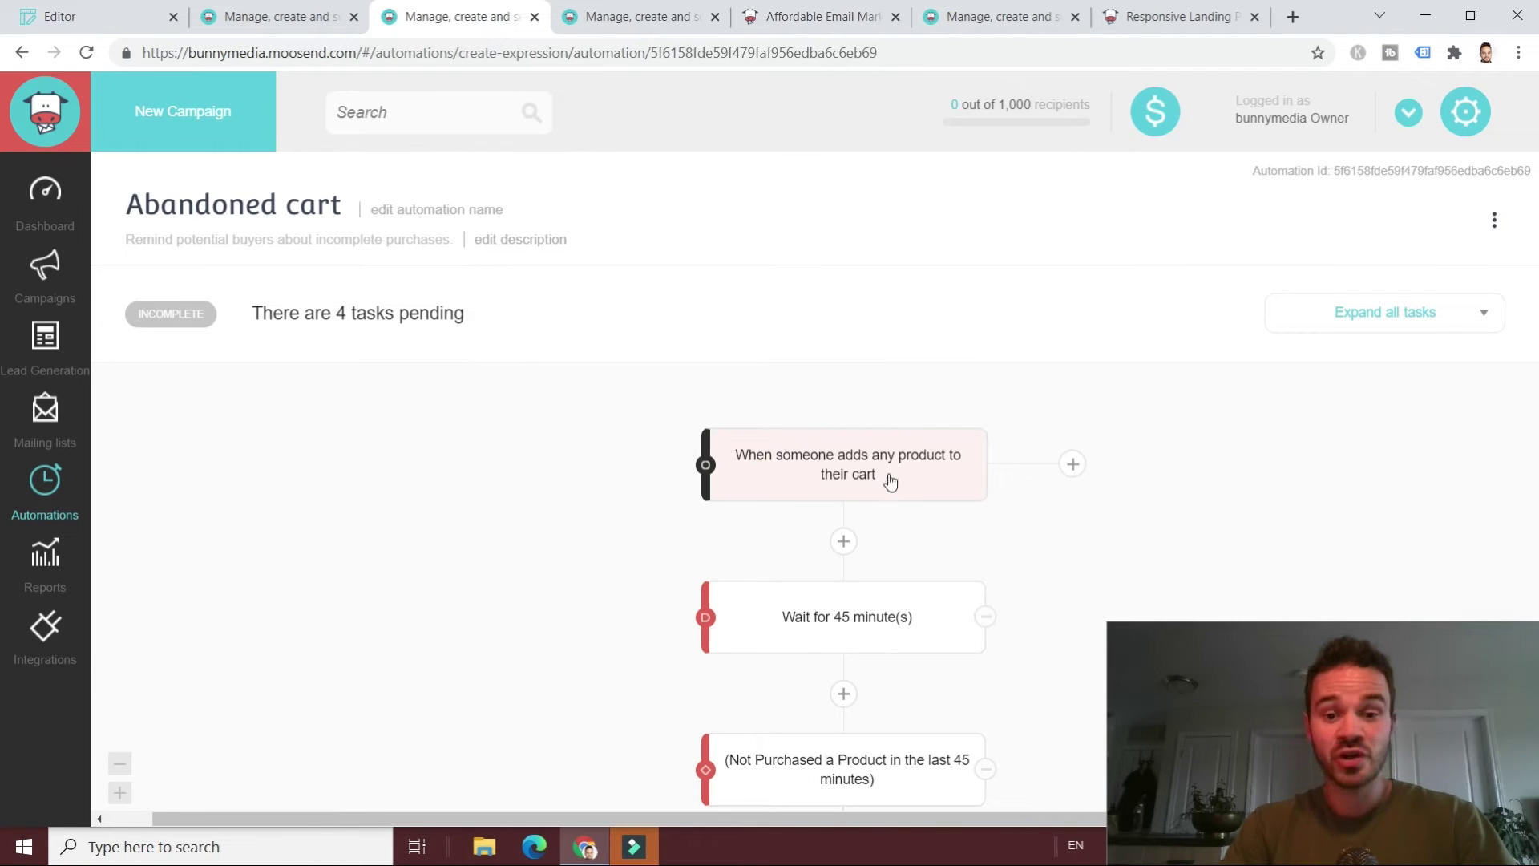
- Set the wait step after the cart trigger to 24 hours and save it
scroll(891, 481, down, 1)
mouse_move(849, 526)
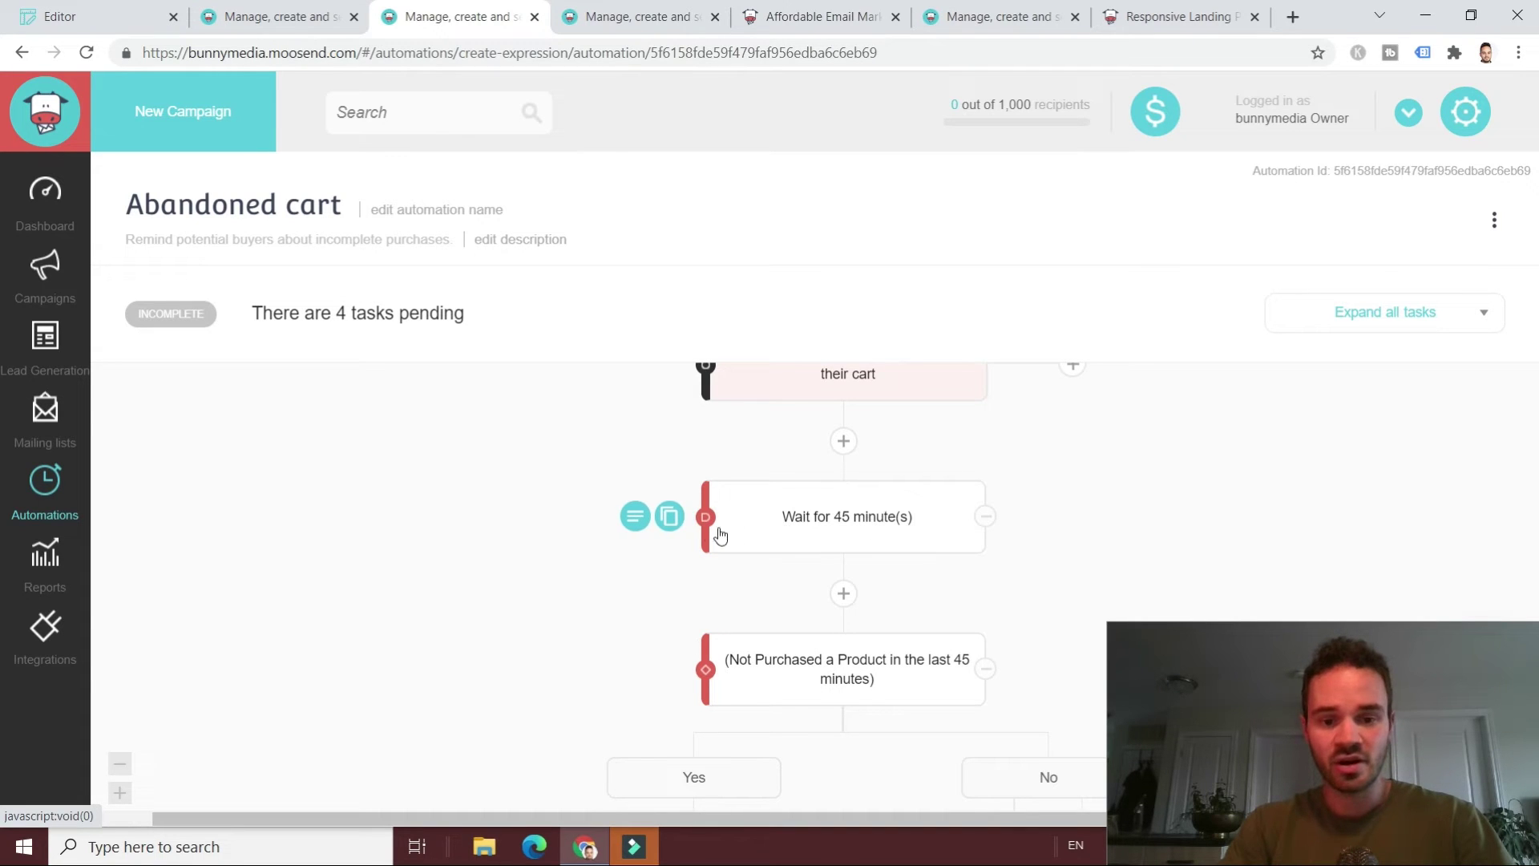
click(635, 517)
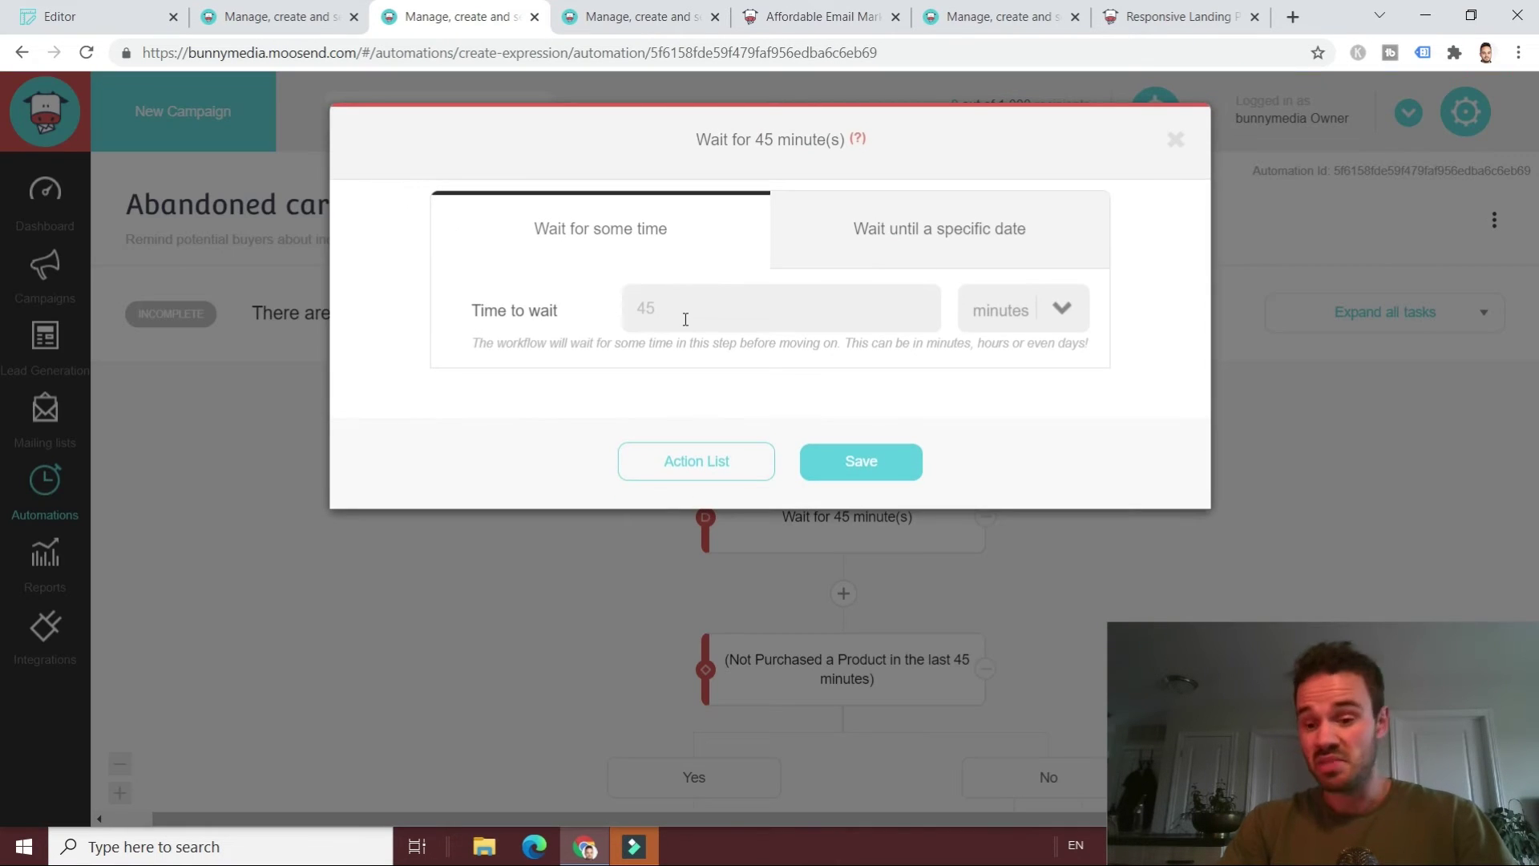
click(694, 314)
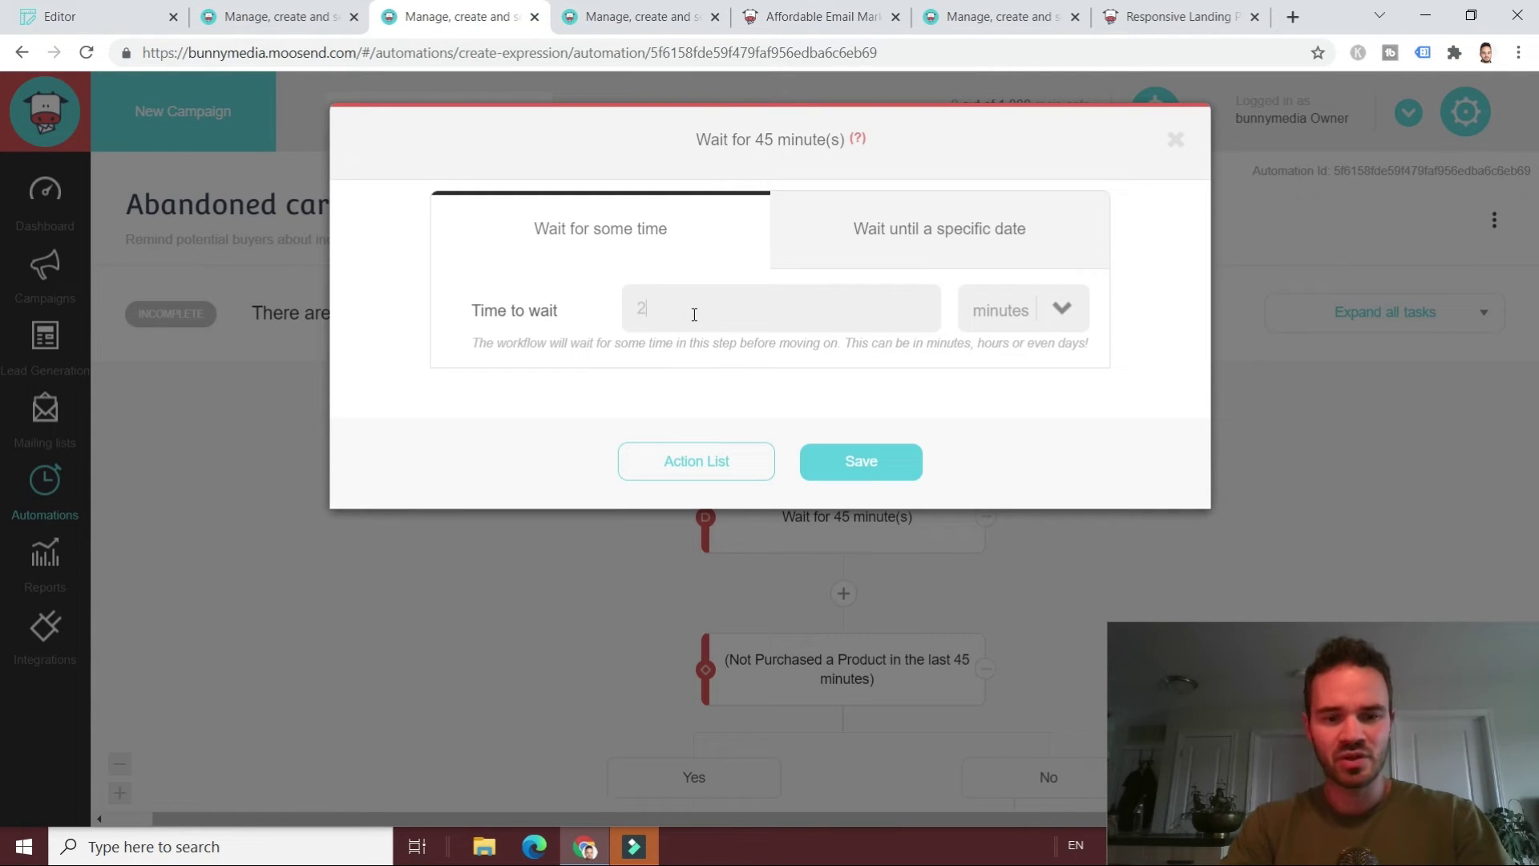
click(1055, 315)
click(1024, 359)
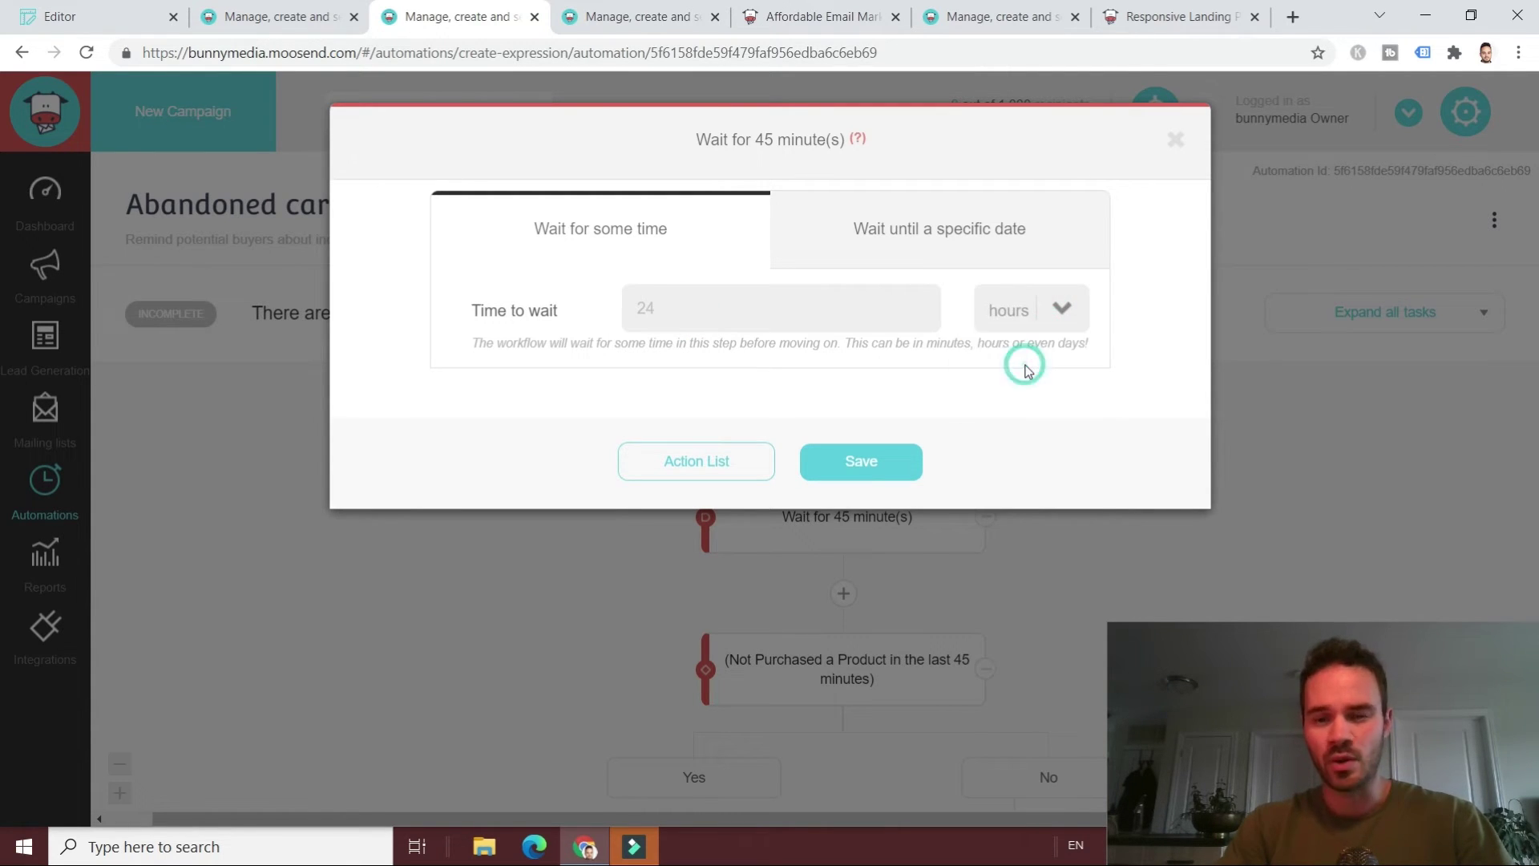
click(864, 465)
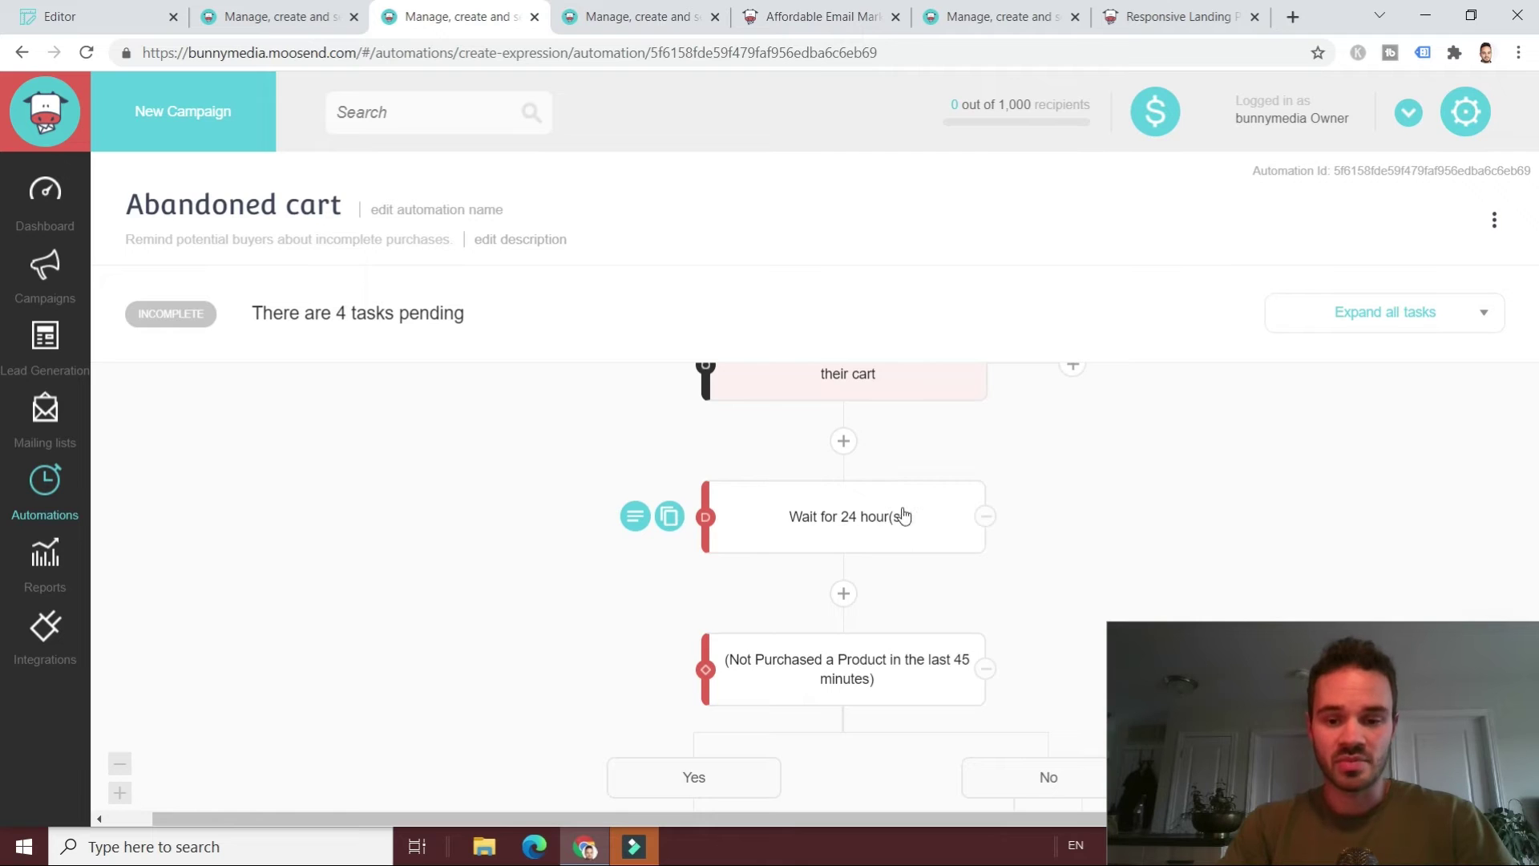
- Review the not-purchased condition's Yes and No branches and inspect the settings of the send email campaign action
scroll(852, 516, down, 3)
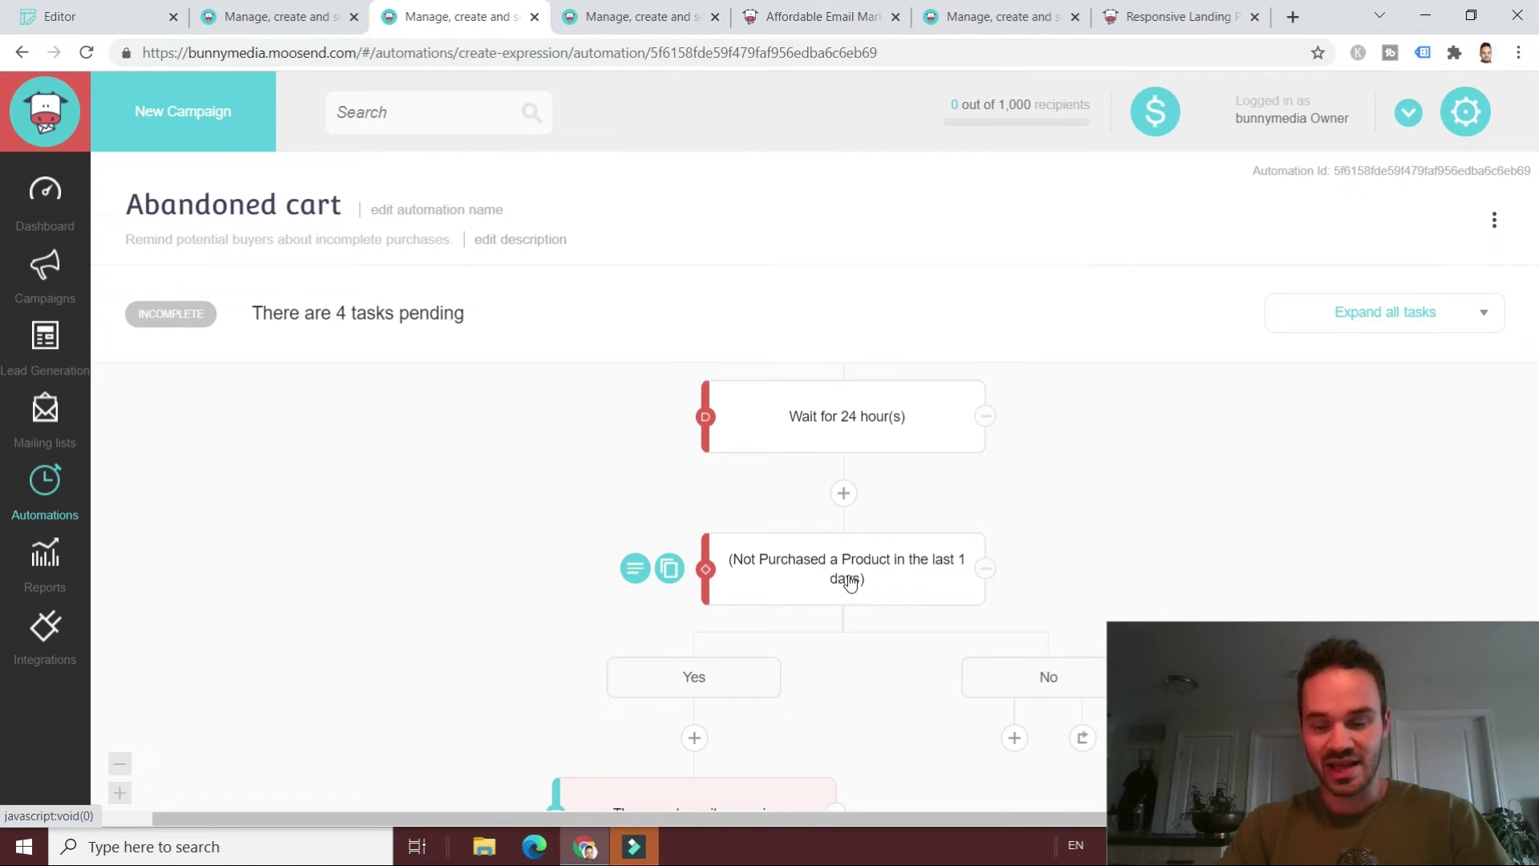
scroll(851, 582, down, 3)
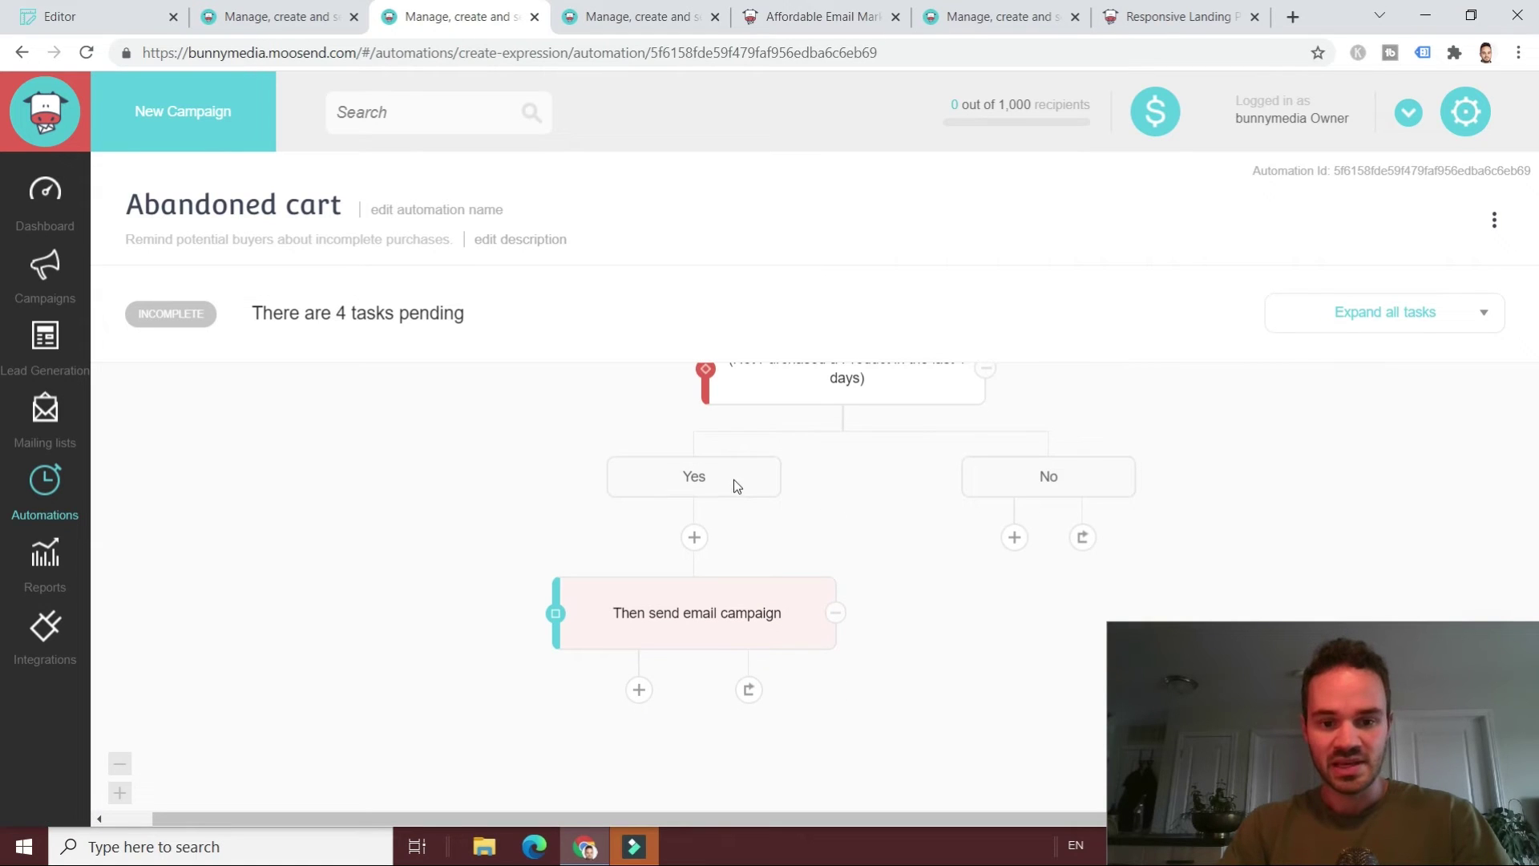
scroll(962, 436, up, 1)
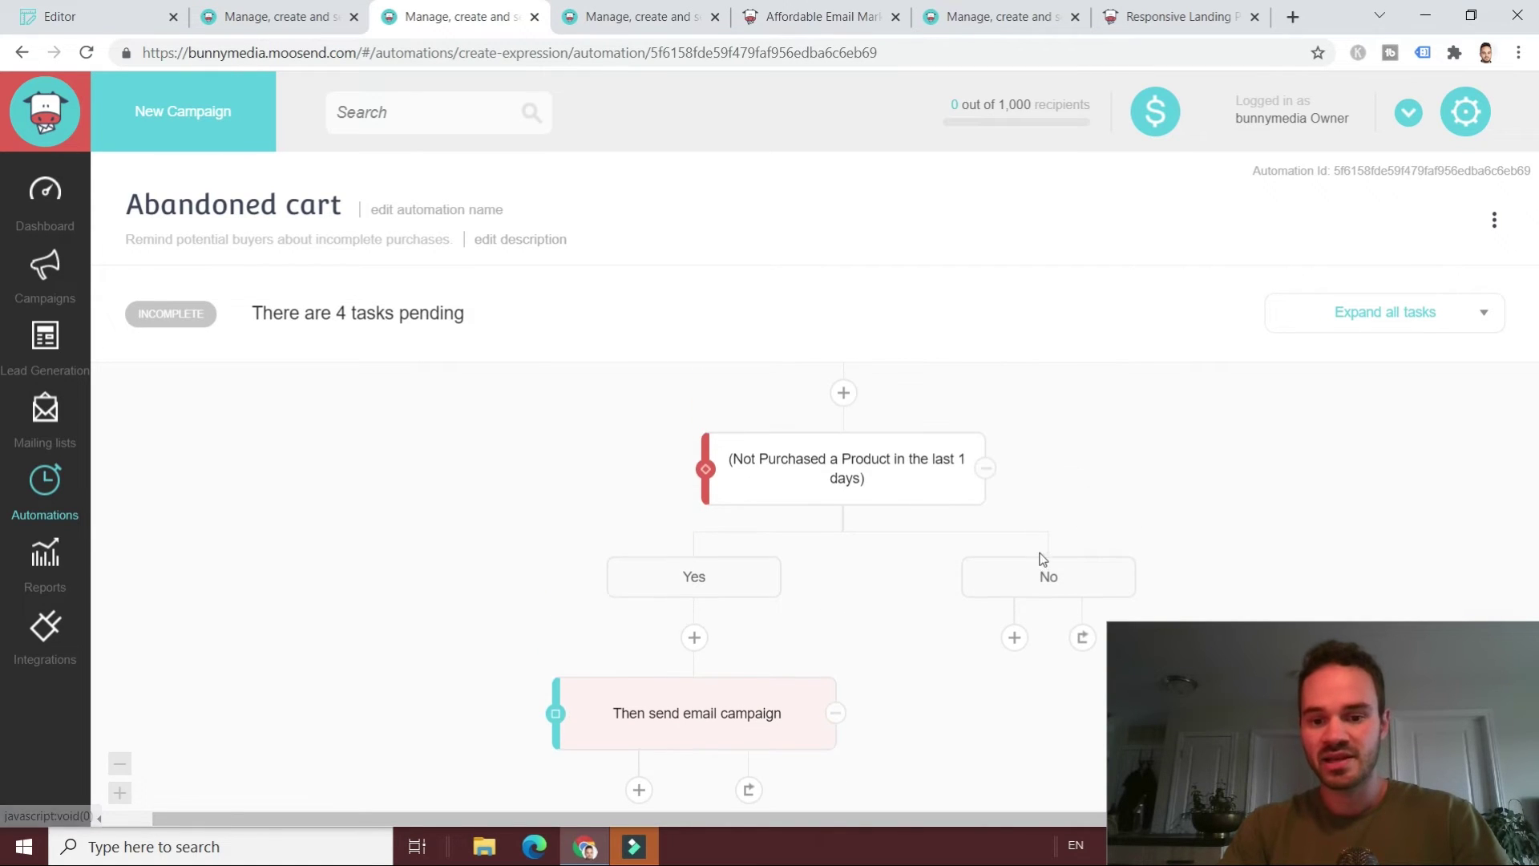
scroll(1047, 552, down, 1)
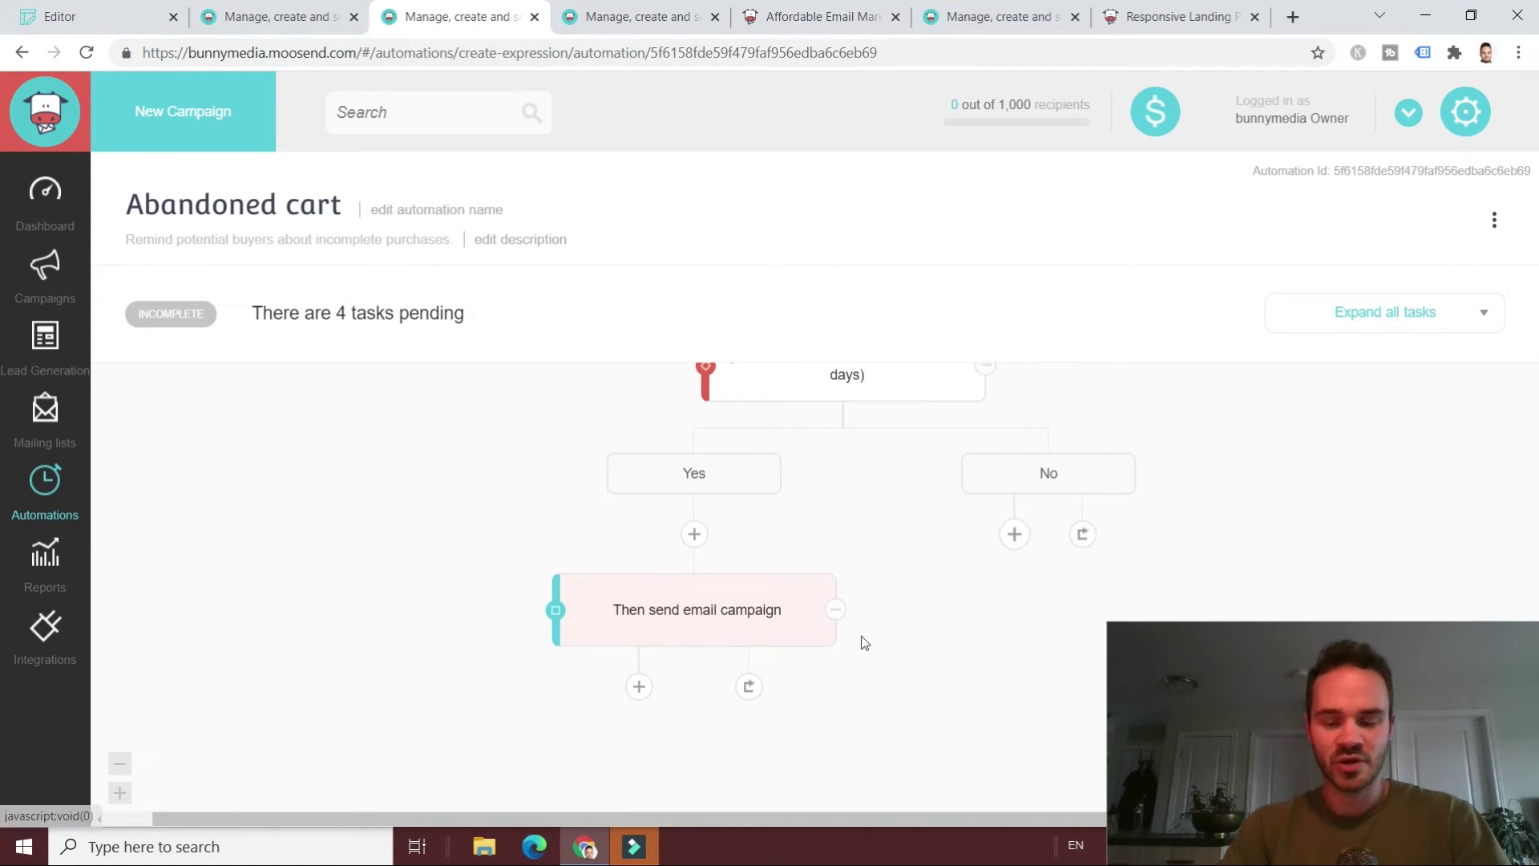
click(674, 600)
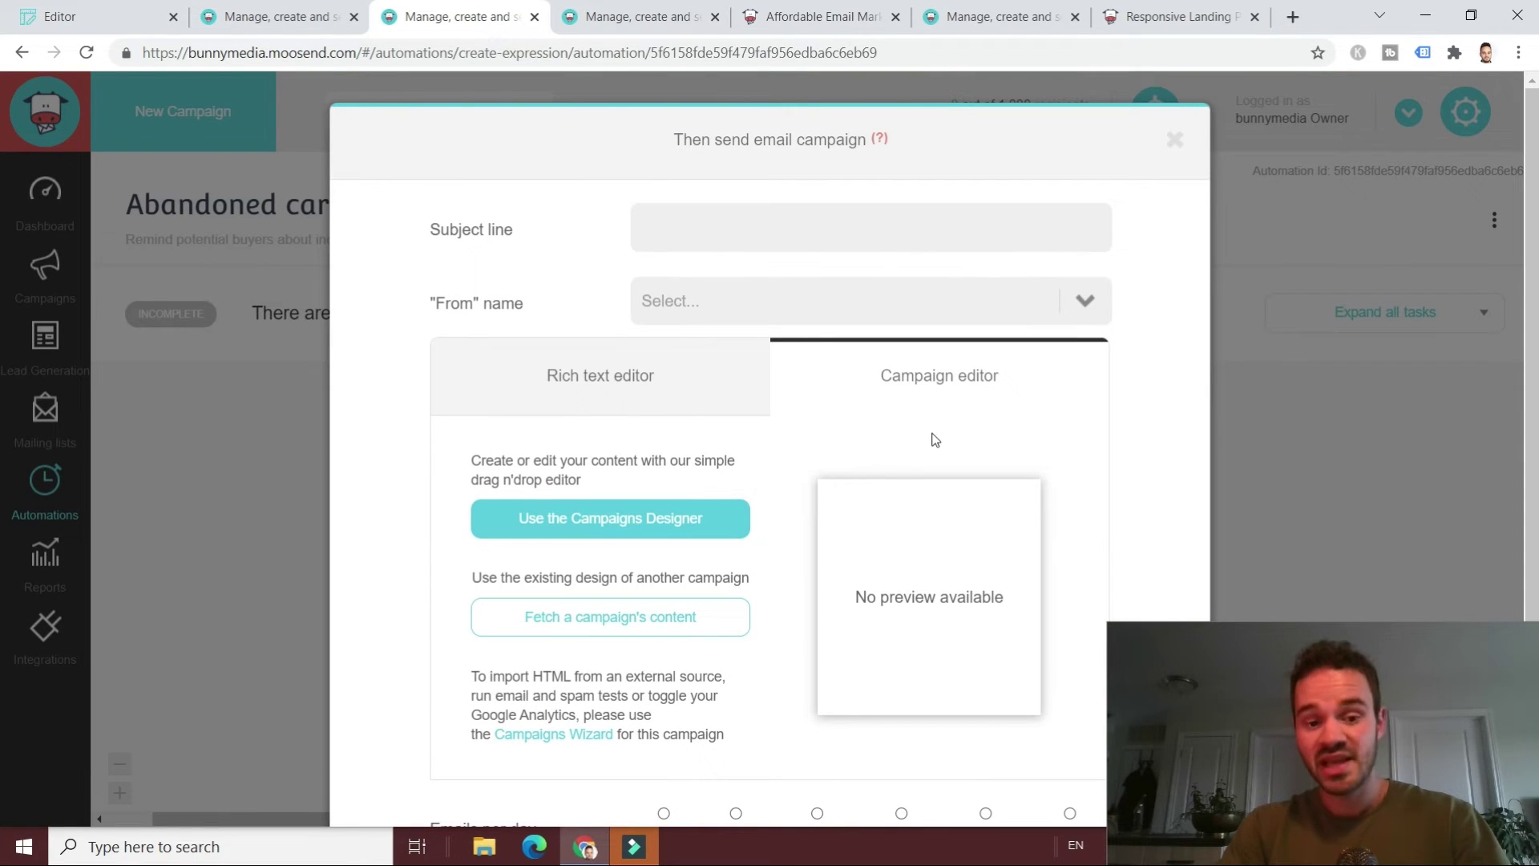
click(1308, 446)
scroll(798, 539, up, 3)
scroll(1007, 459, down, 3)
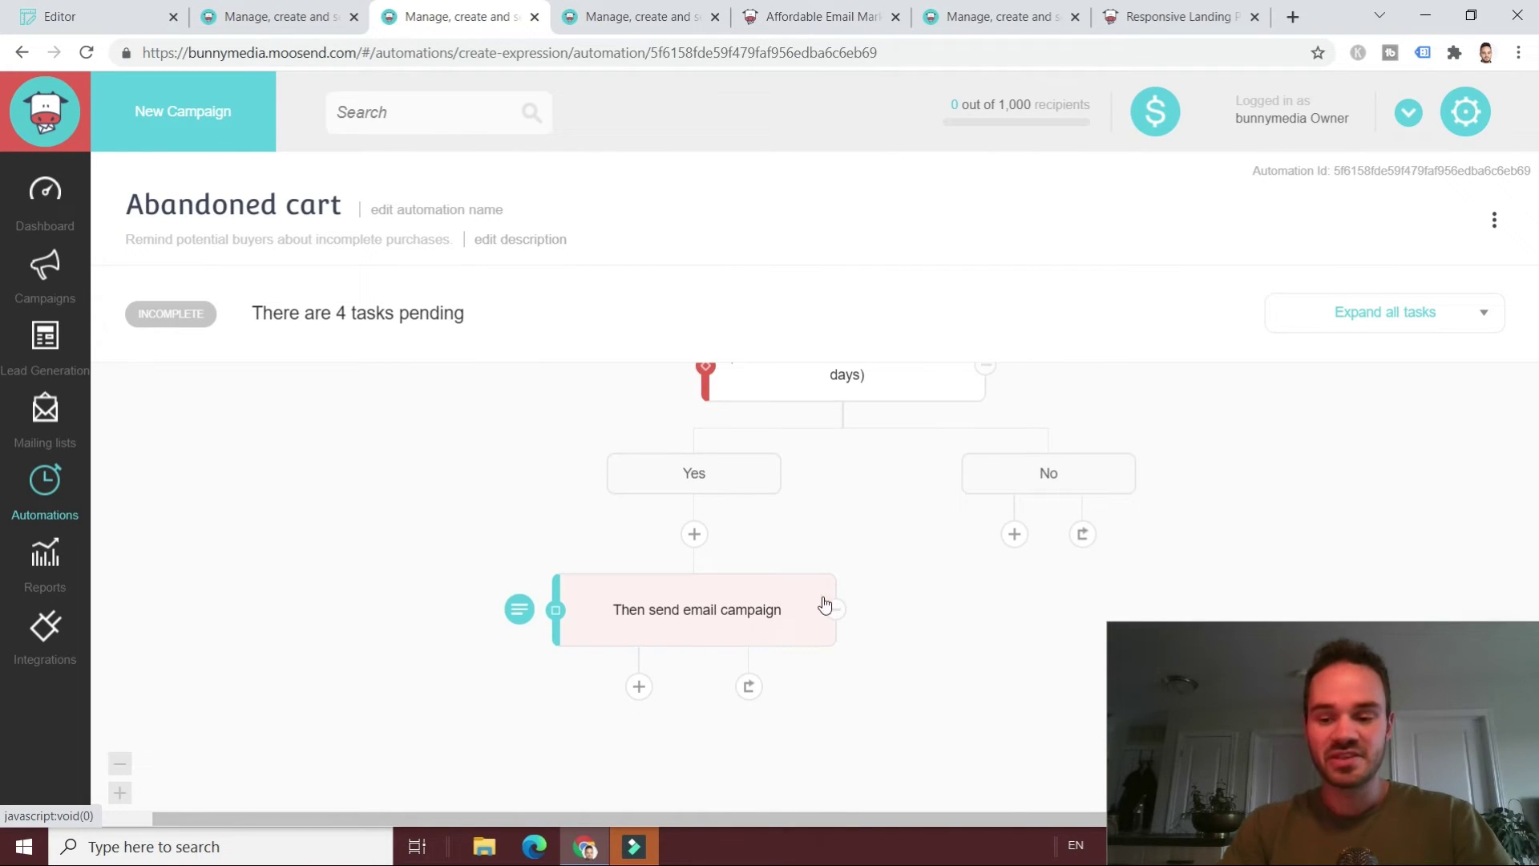
- Review the workflow from the cart trigger and inspect the actions and conditional steps available for the No branch, including Split Flow
scroll(852, 471, up, 5)
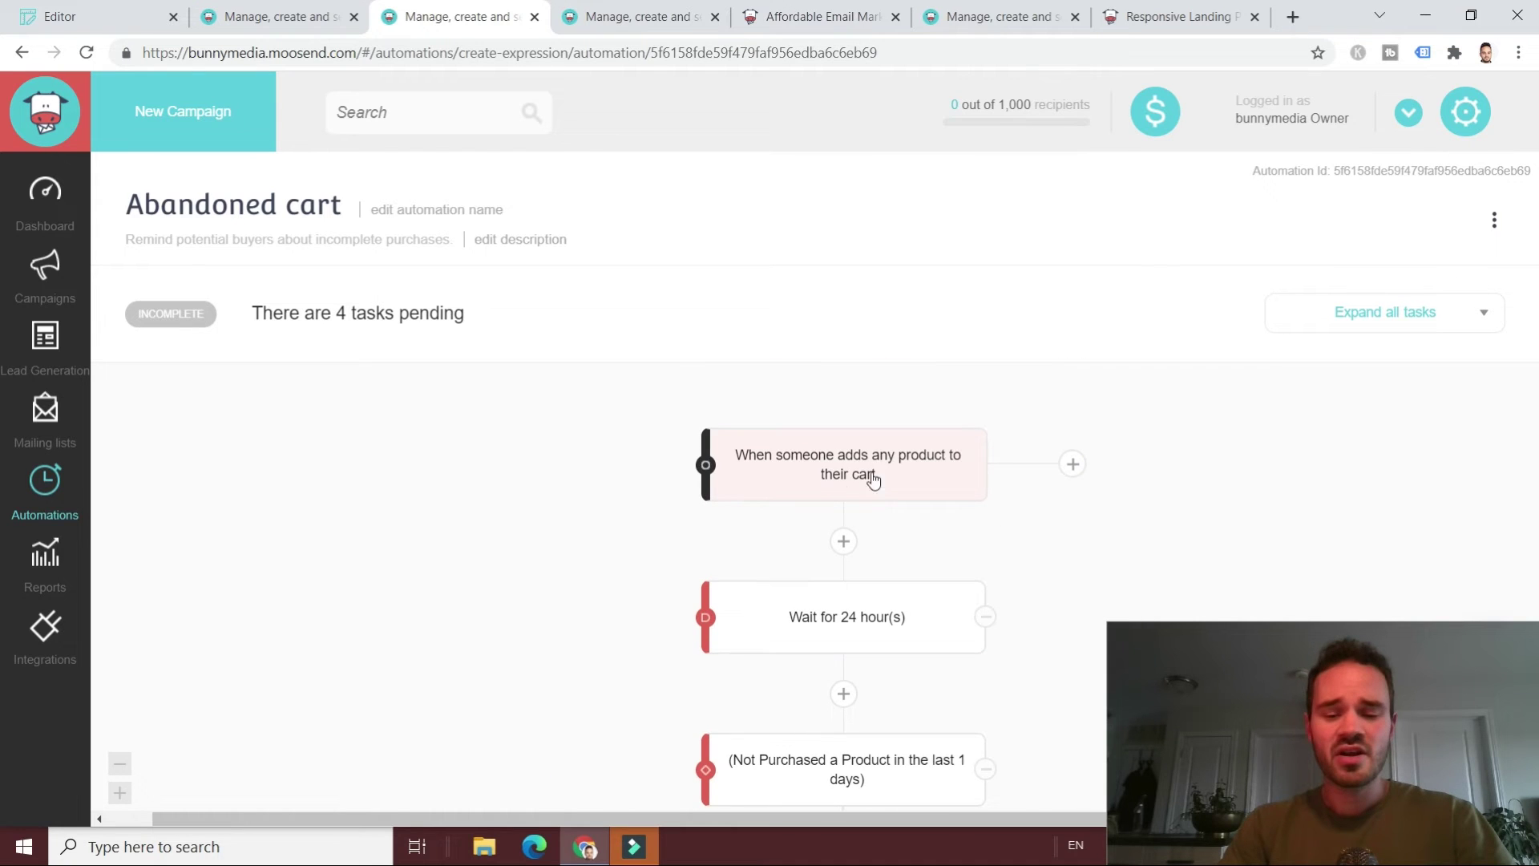
scroll(874, 480, down, 3)
scroll(914, 481, down, 3)
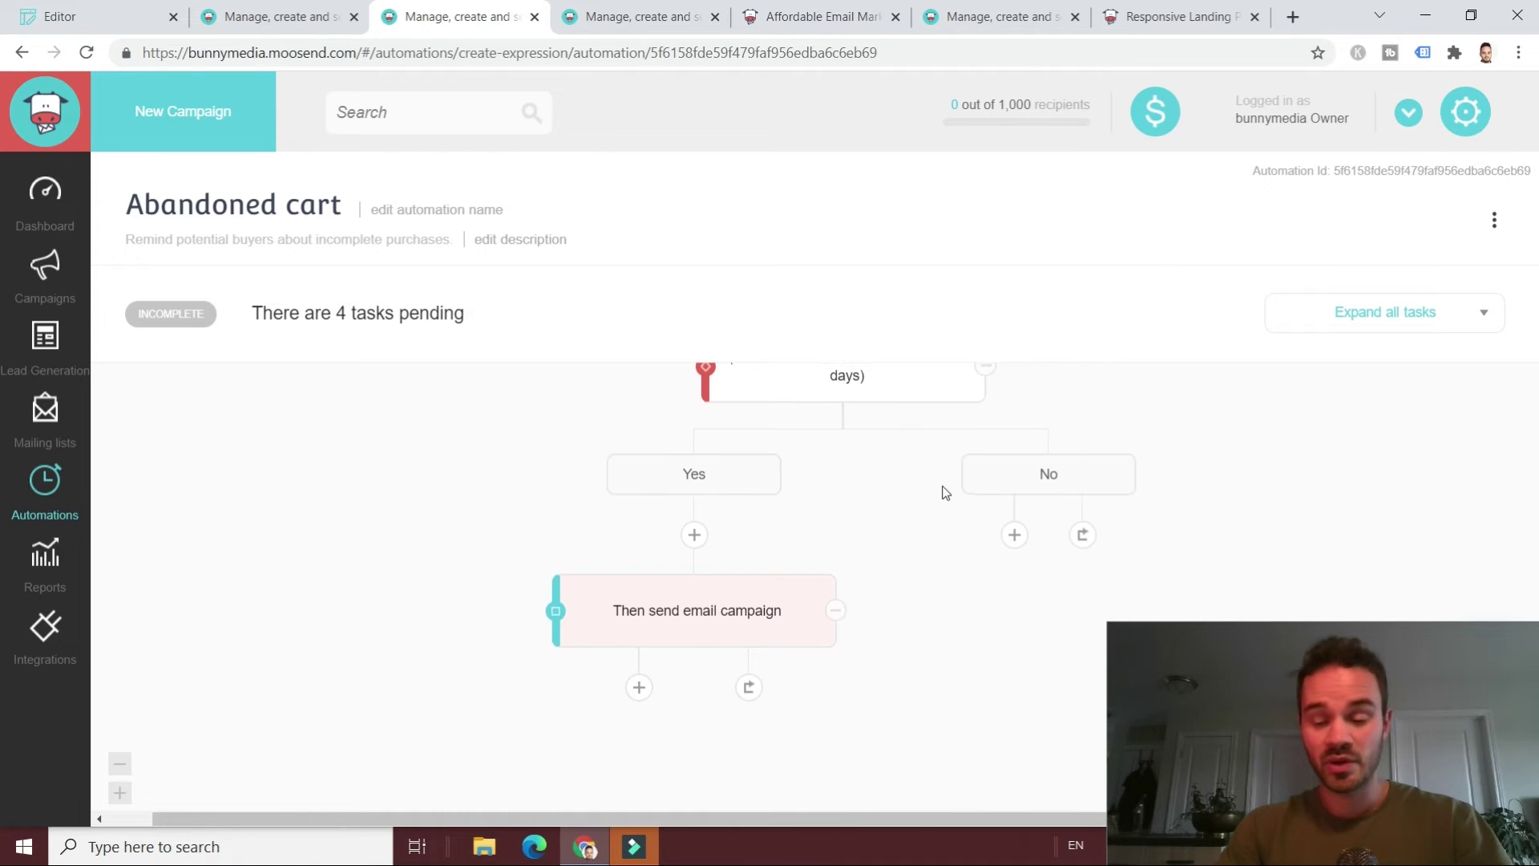
click(1012, 535)
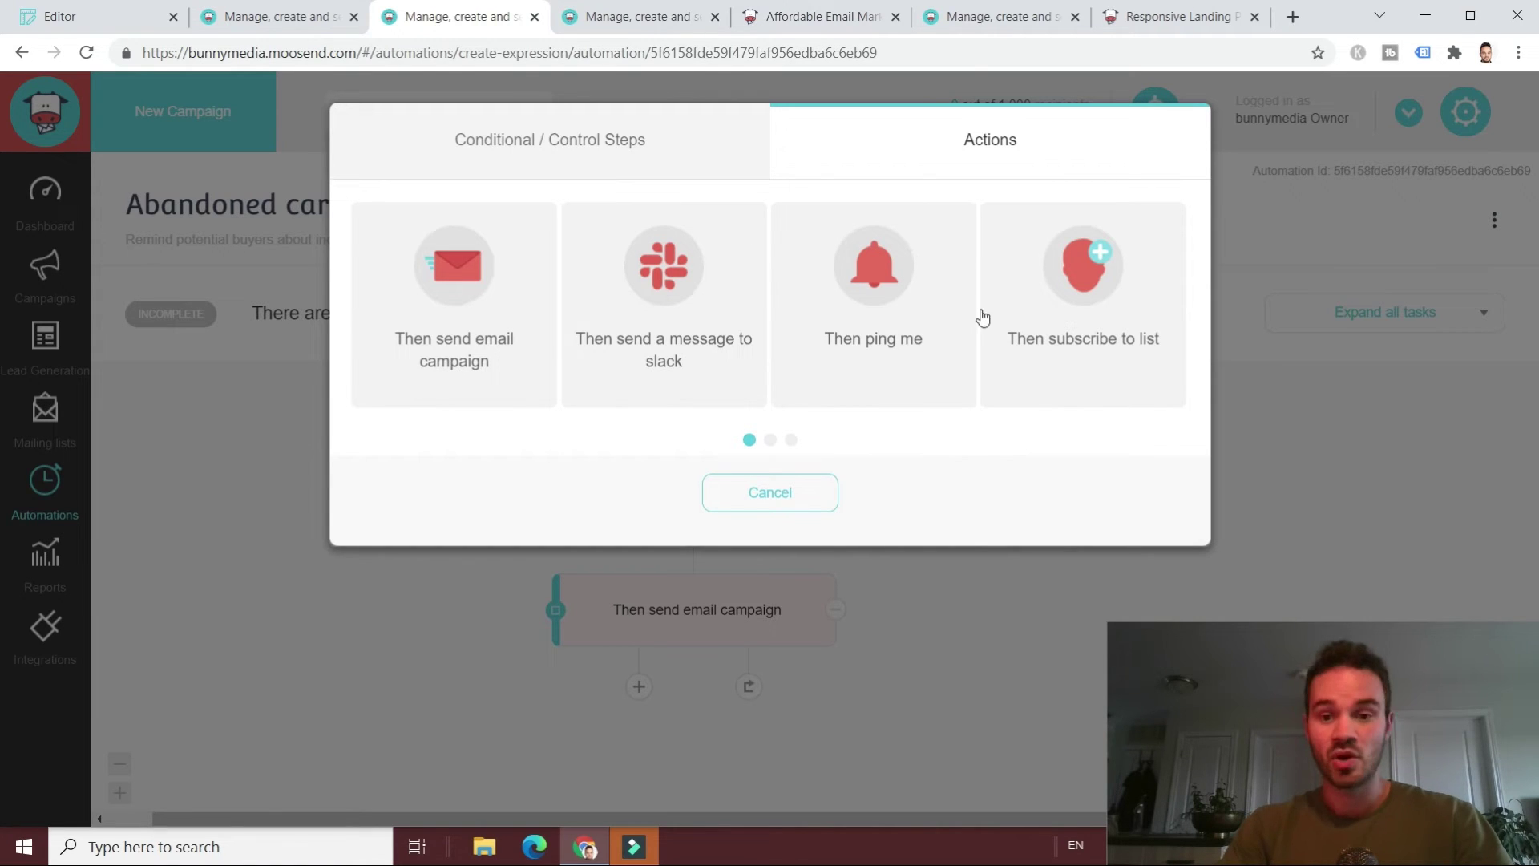
click(571, 163)
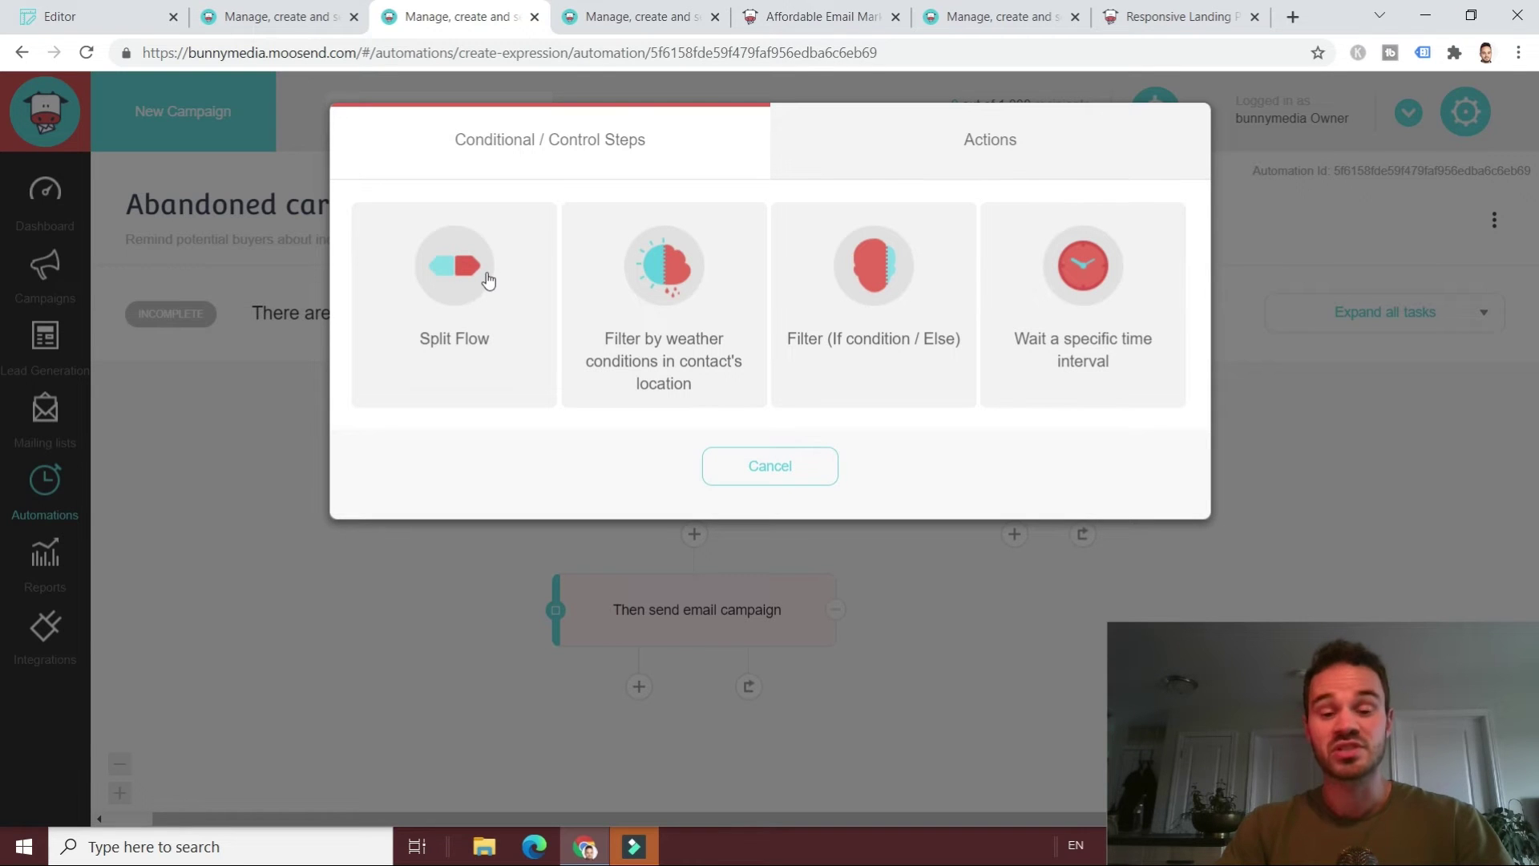
click(484, 297)
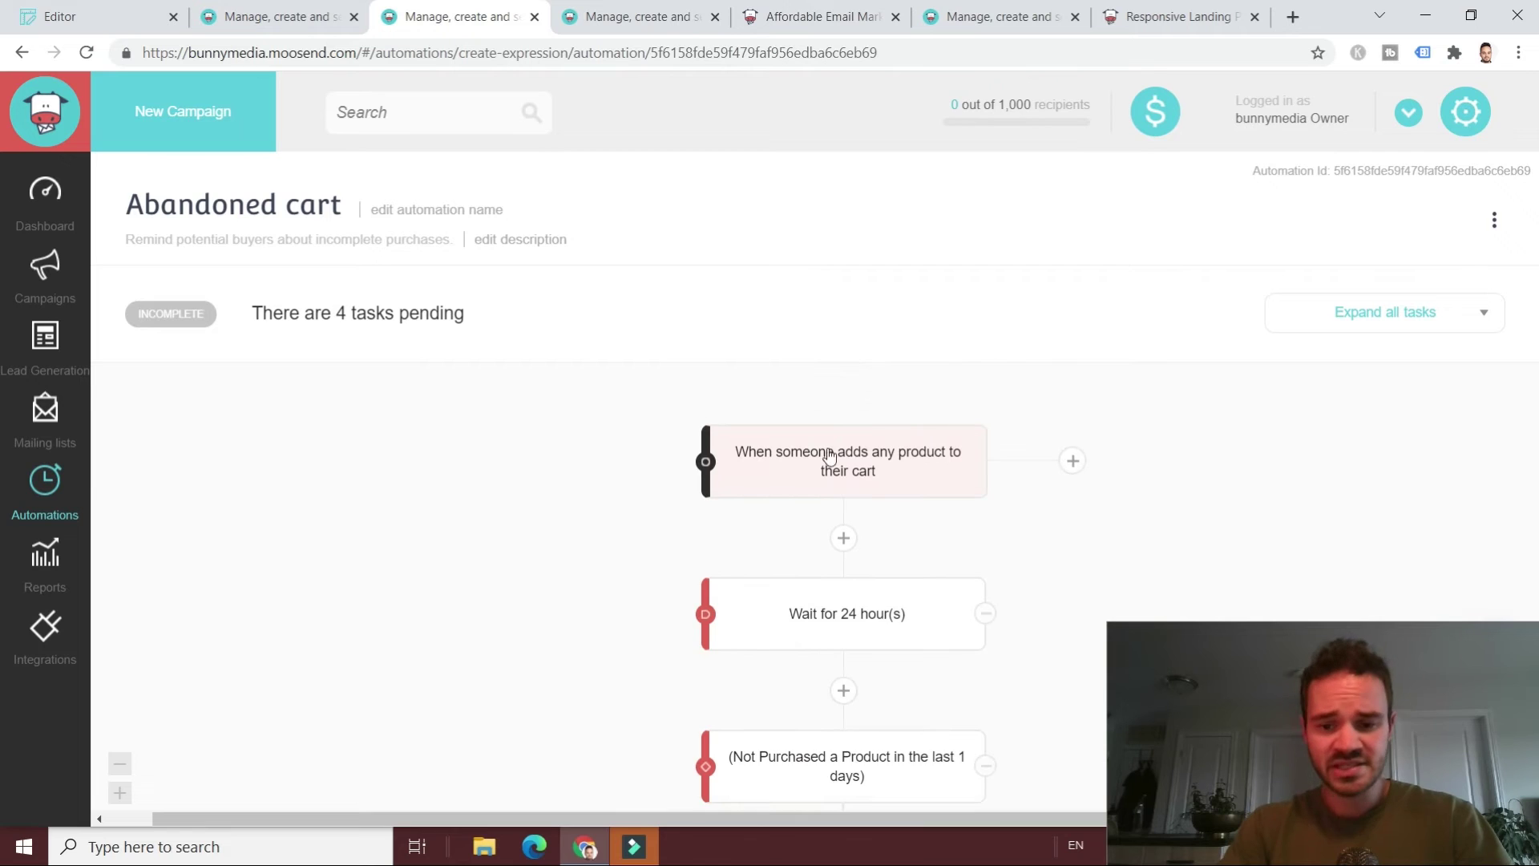
scroll(721, 561, down, 4)
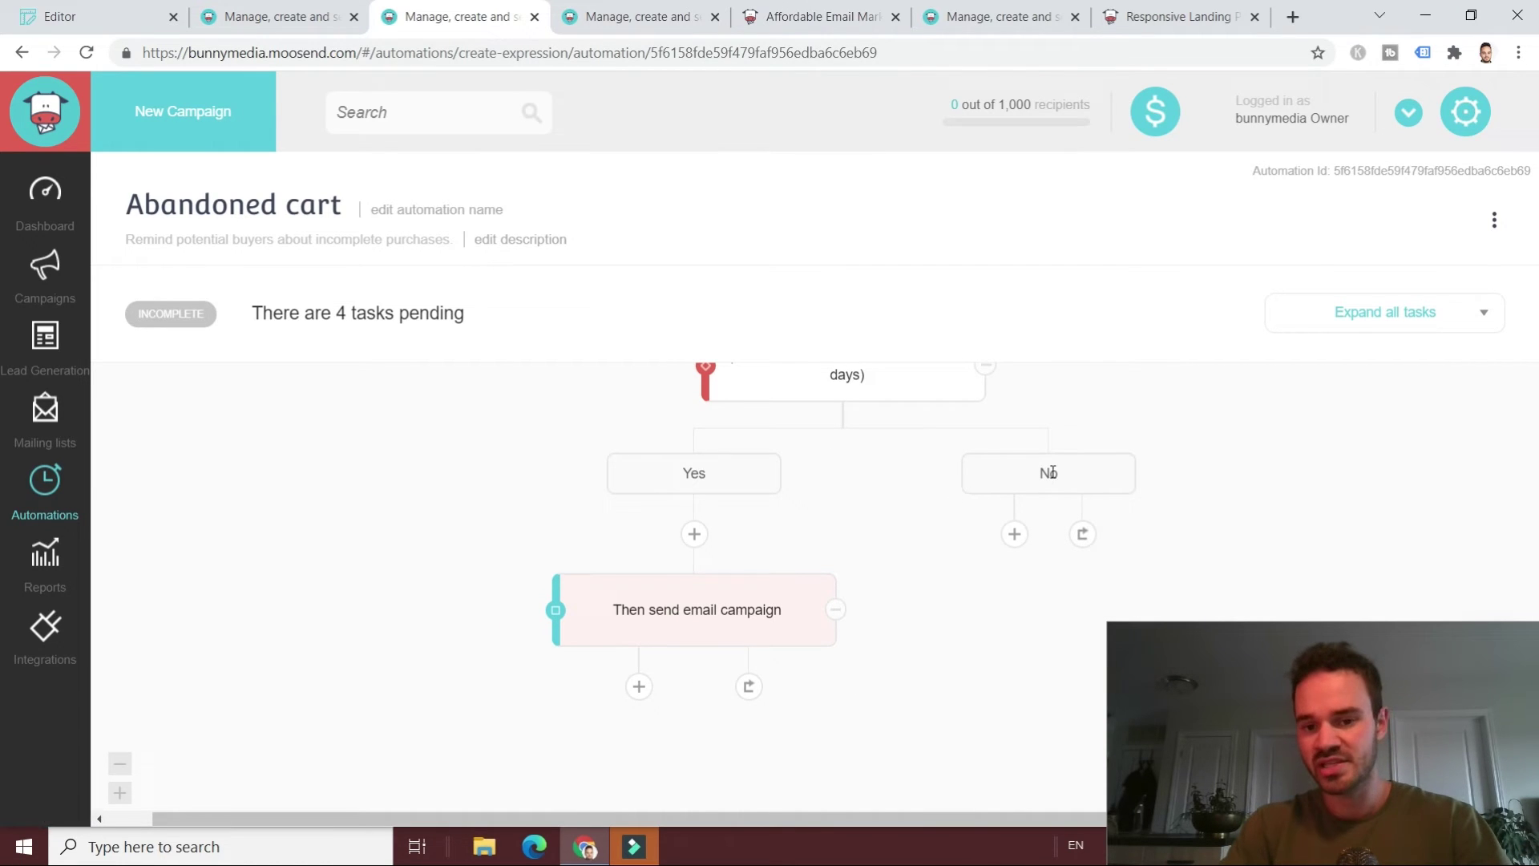
- Start a send email campaign action on the automation's No branch and look over its subject, sender, editor and emails-per-day settings
click(1014, 535)
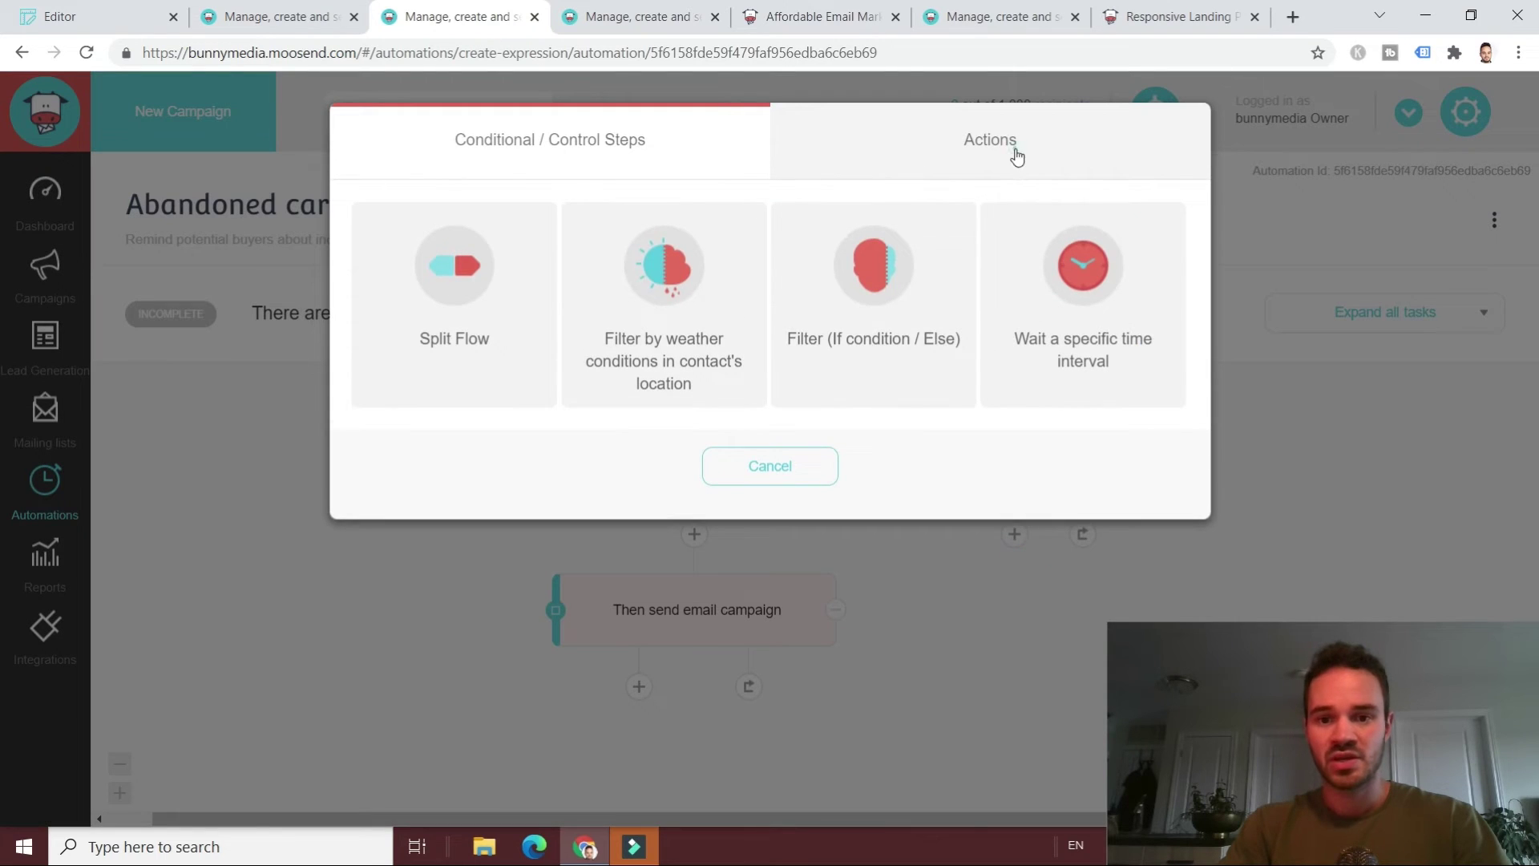
click(1015, 149)
click(459, 276)
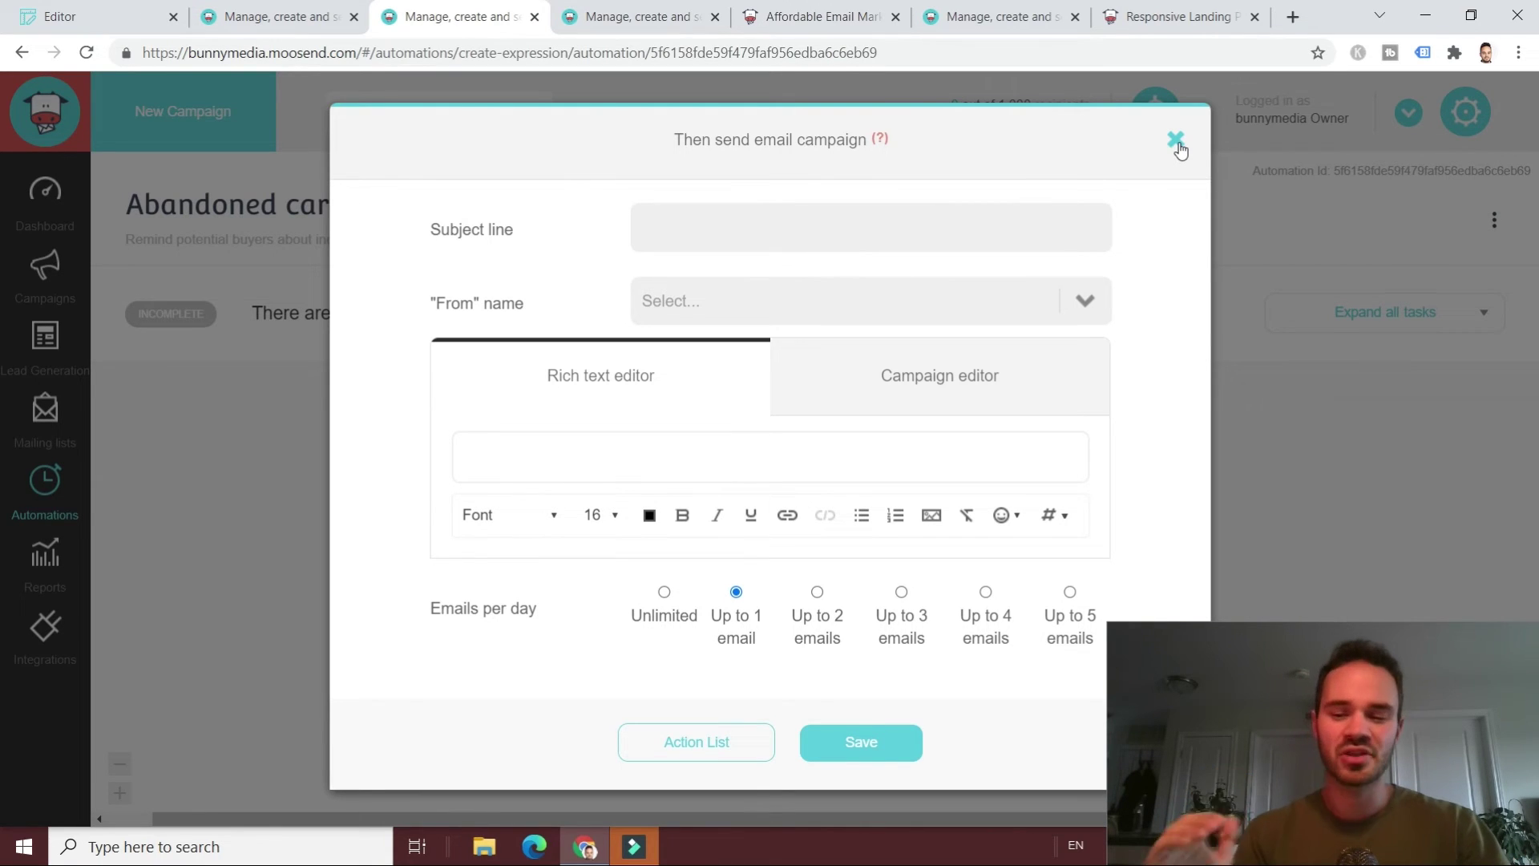
- Switch to the Integrations page and look through the available integrations, from Segment down to Convertbox
key(ctrl+Tab)
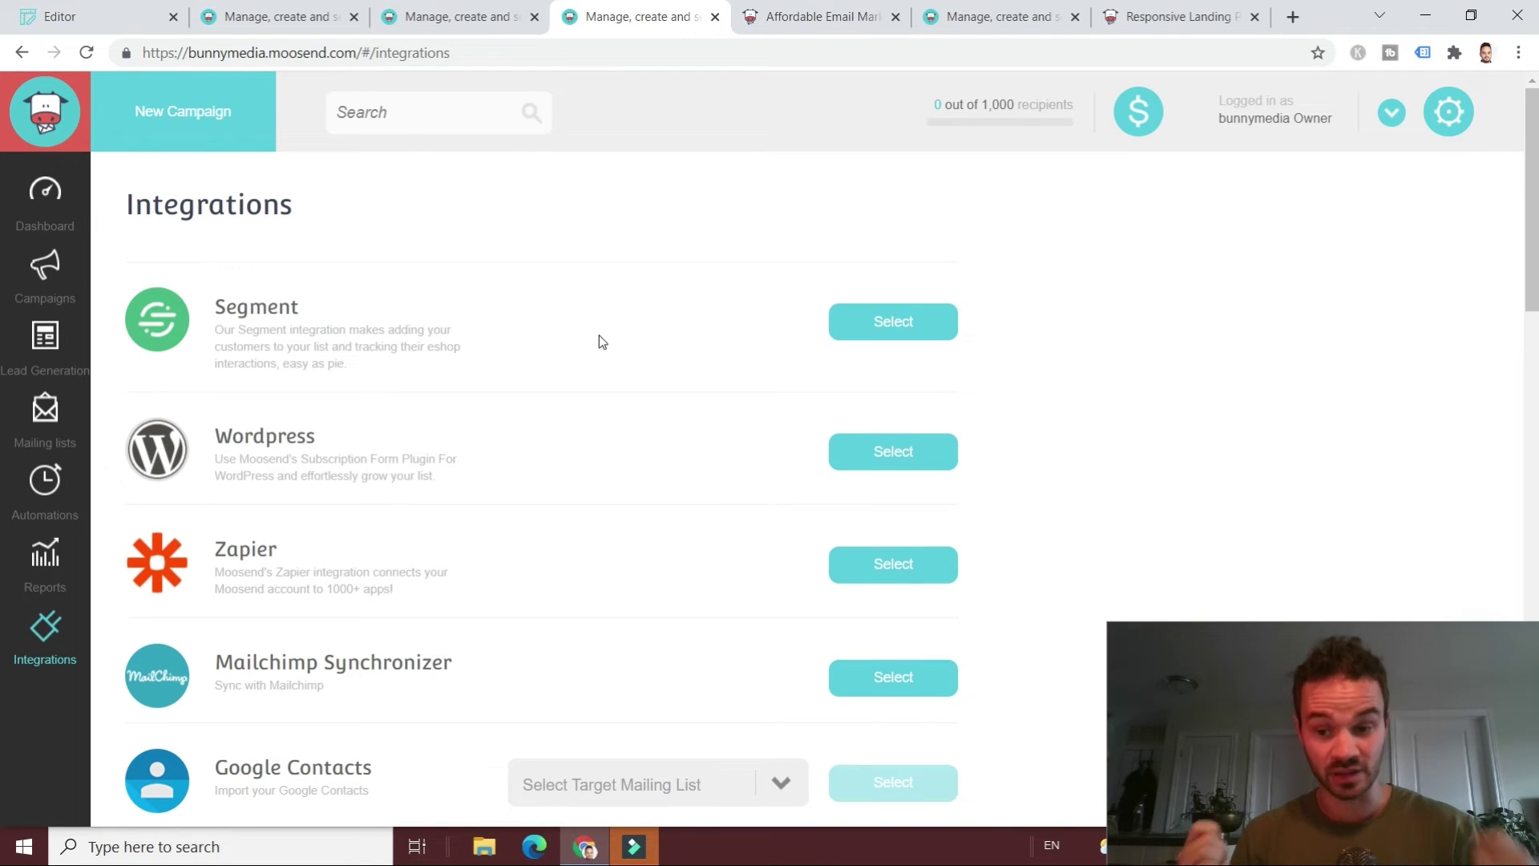
scroll(599, 335, down, 10)
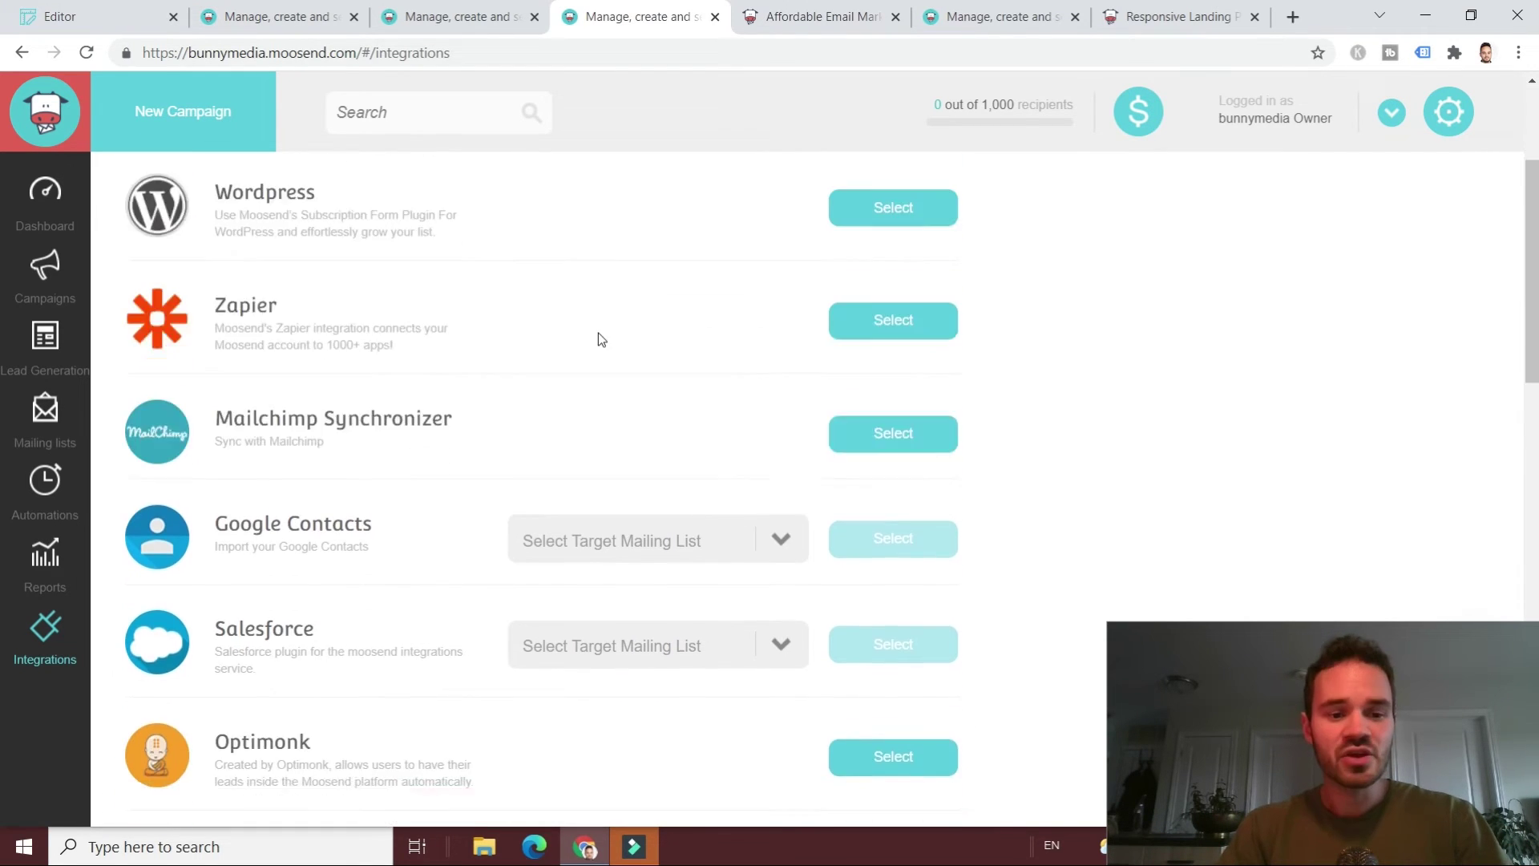
scroll(602, 338, down, 10)
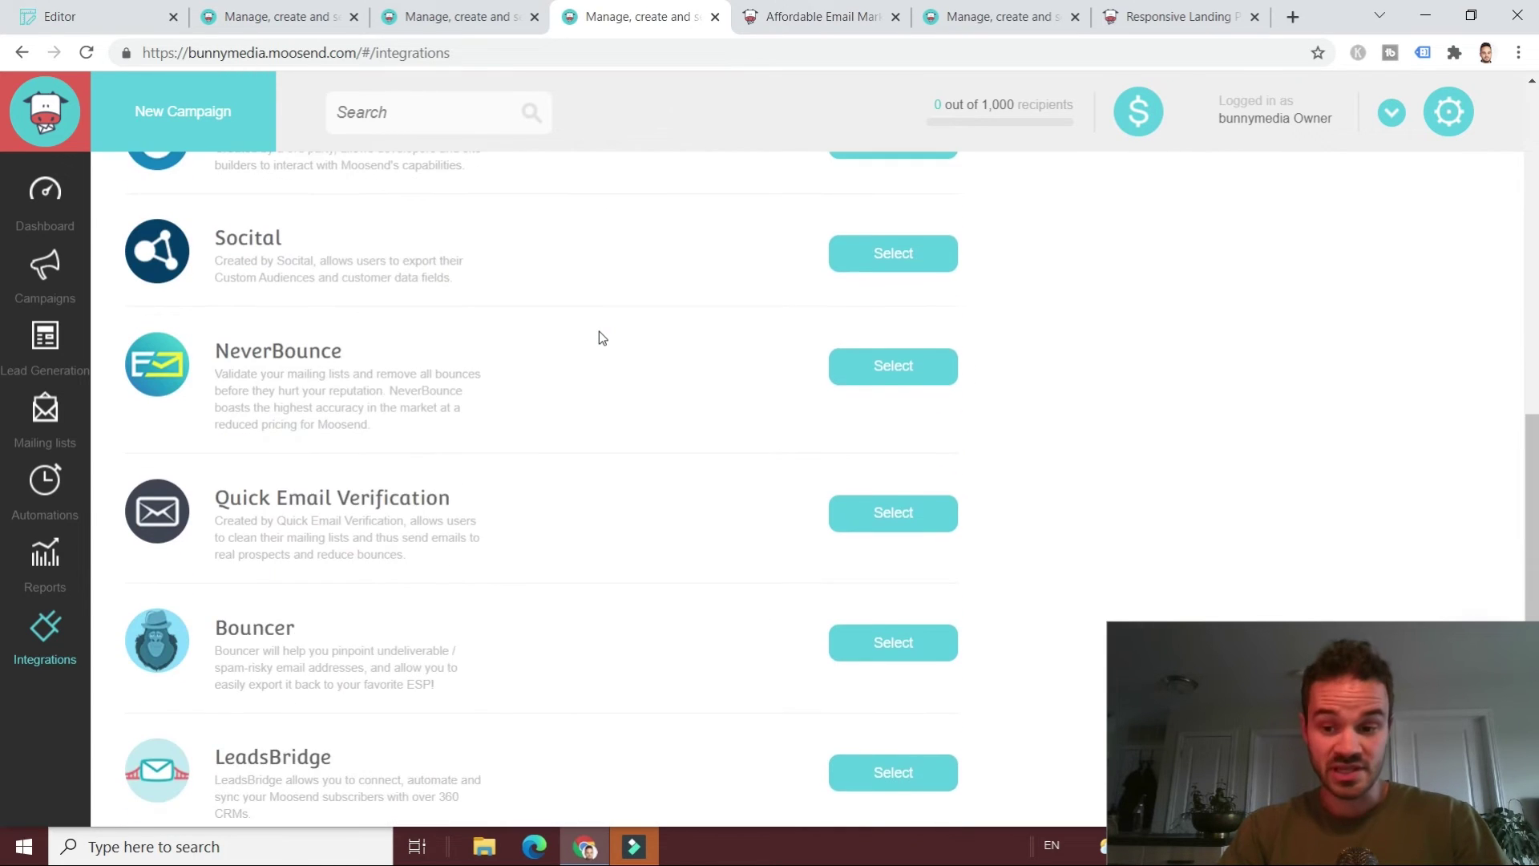
scroll(599, 333, down, 3)
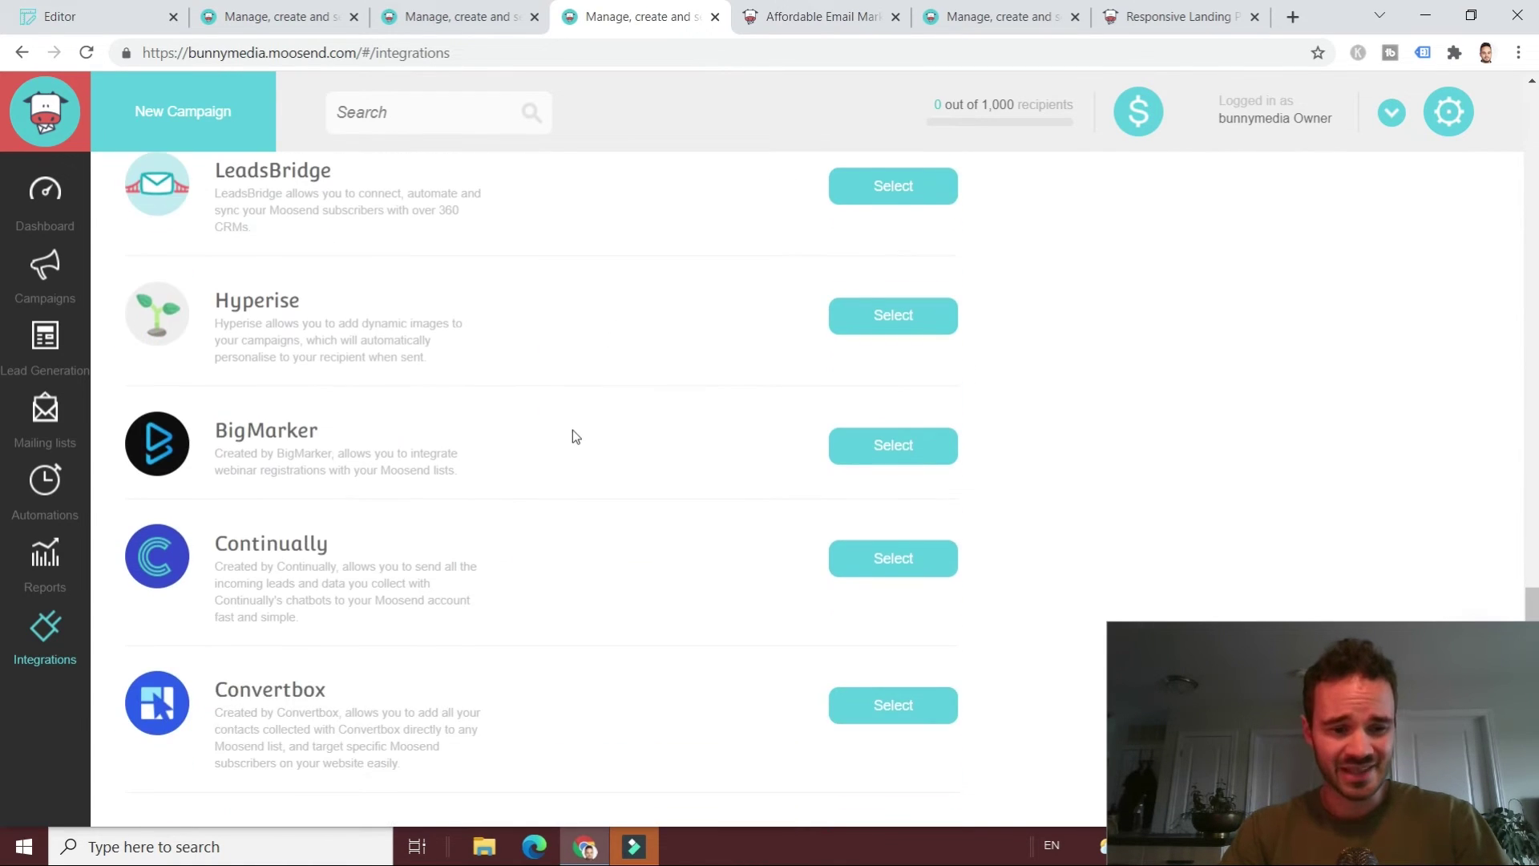
scroll(574, 435, up, 10)
scroll(305, 565, up, 5)
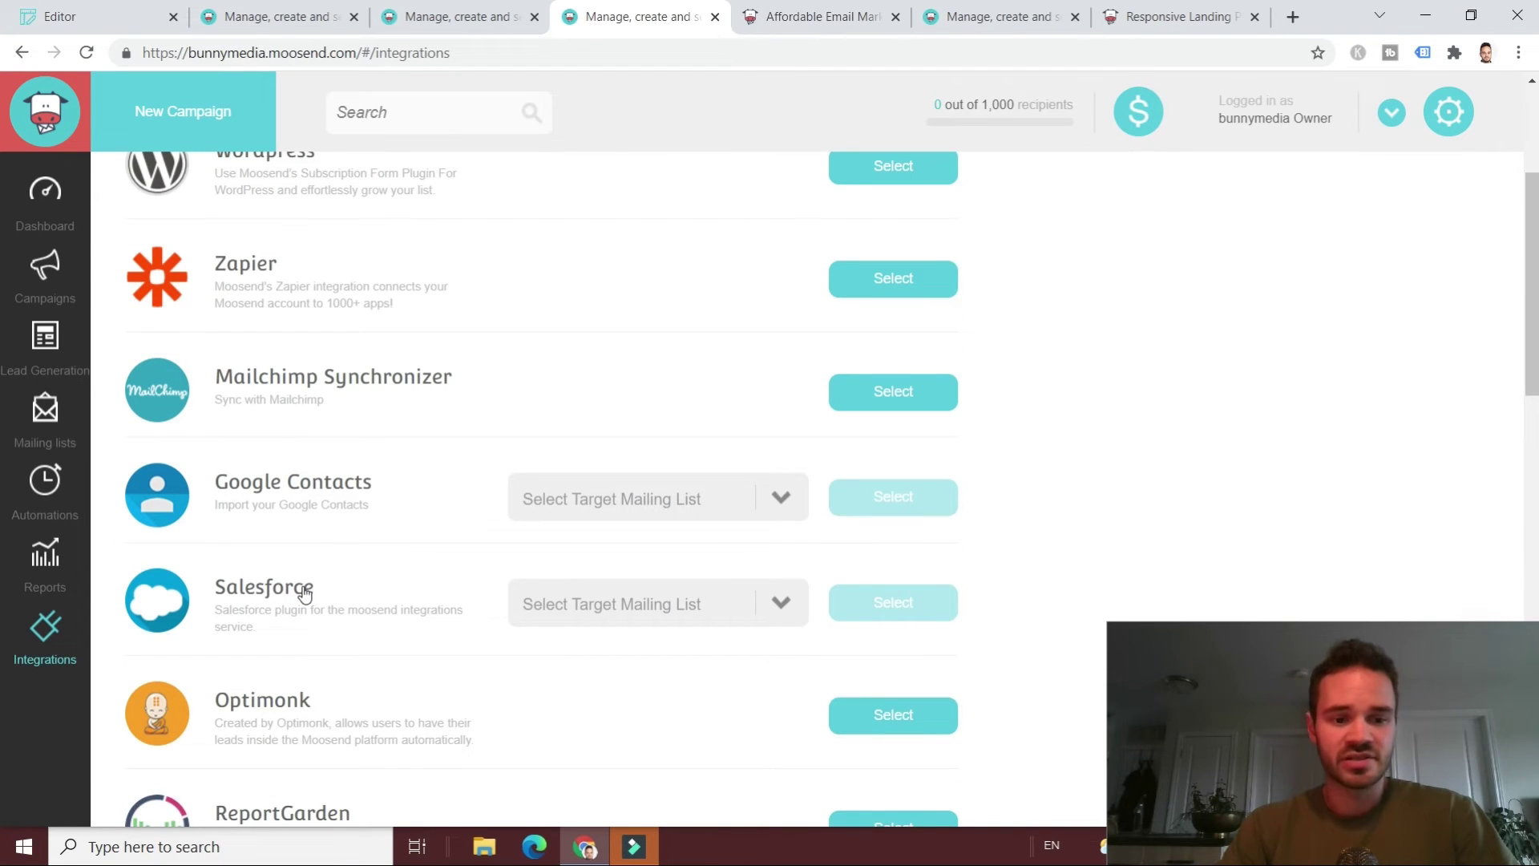
scroll(302, 590, down, 7)
scroll(318, 464, down, 6)
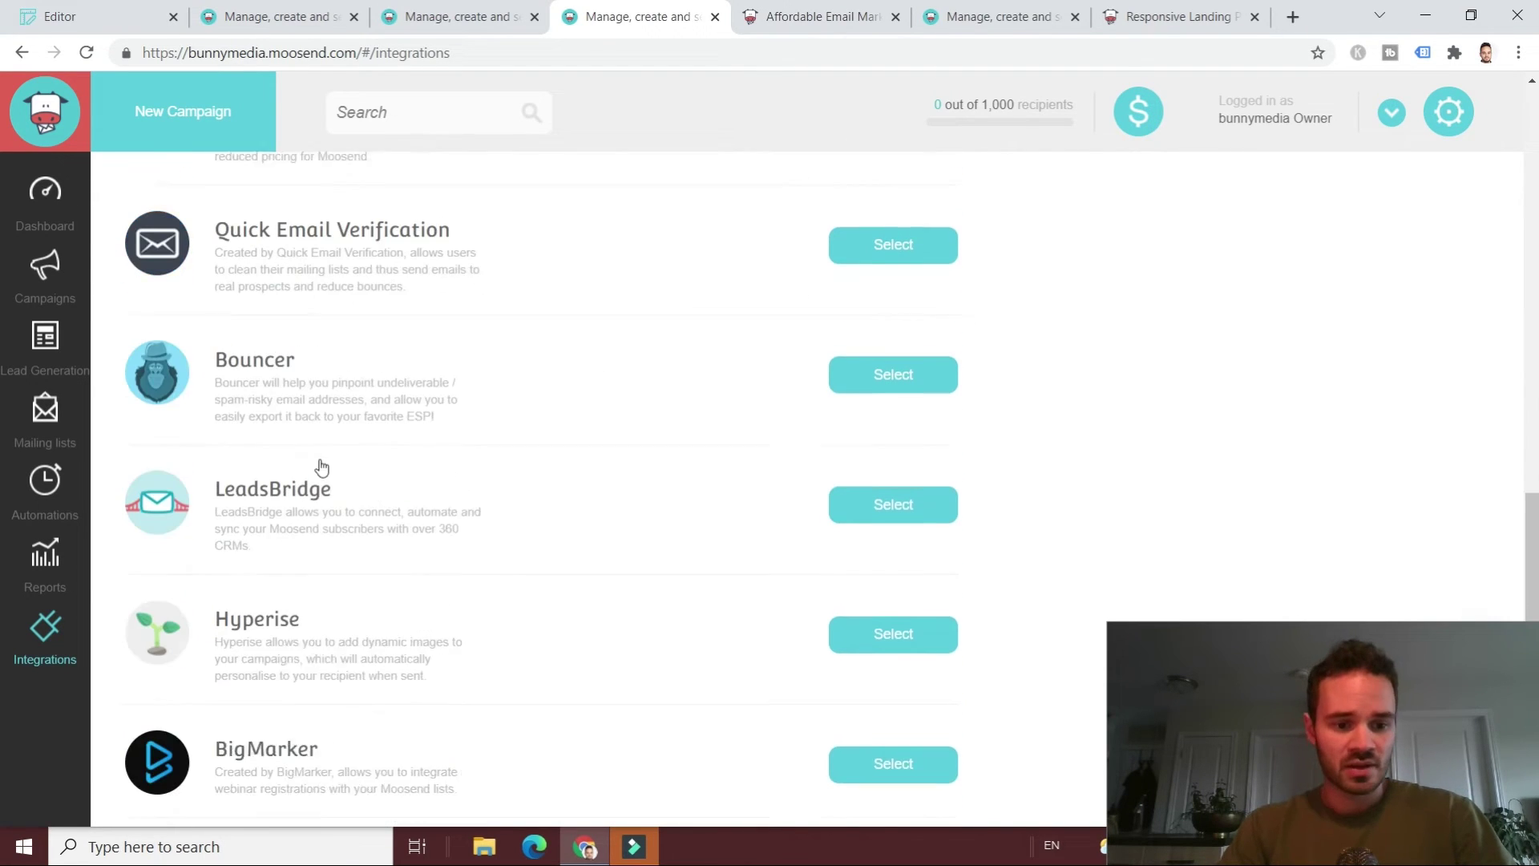
scroll(246, 392, up, 2)
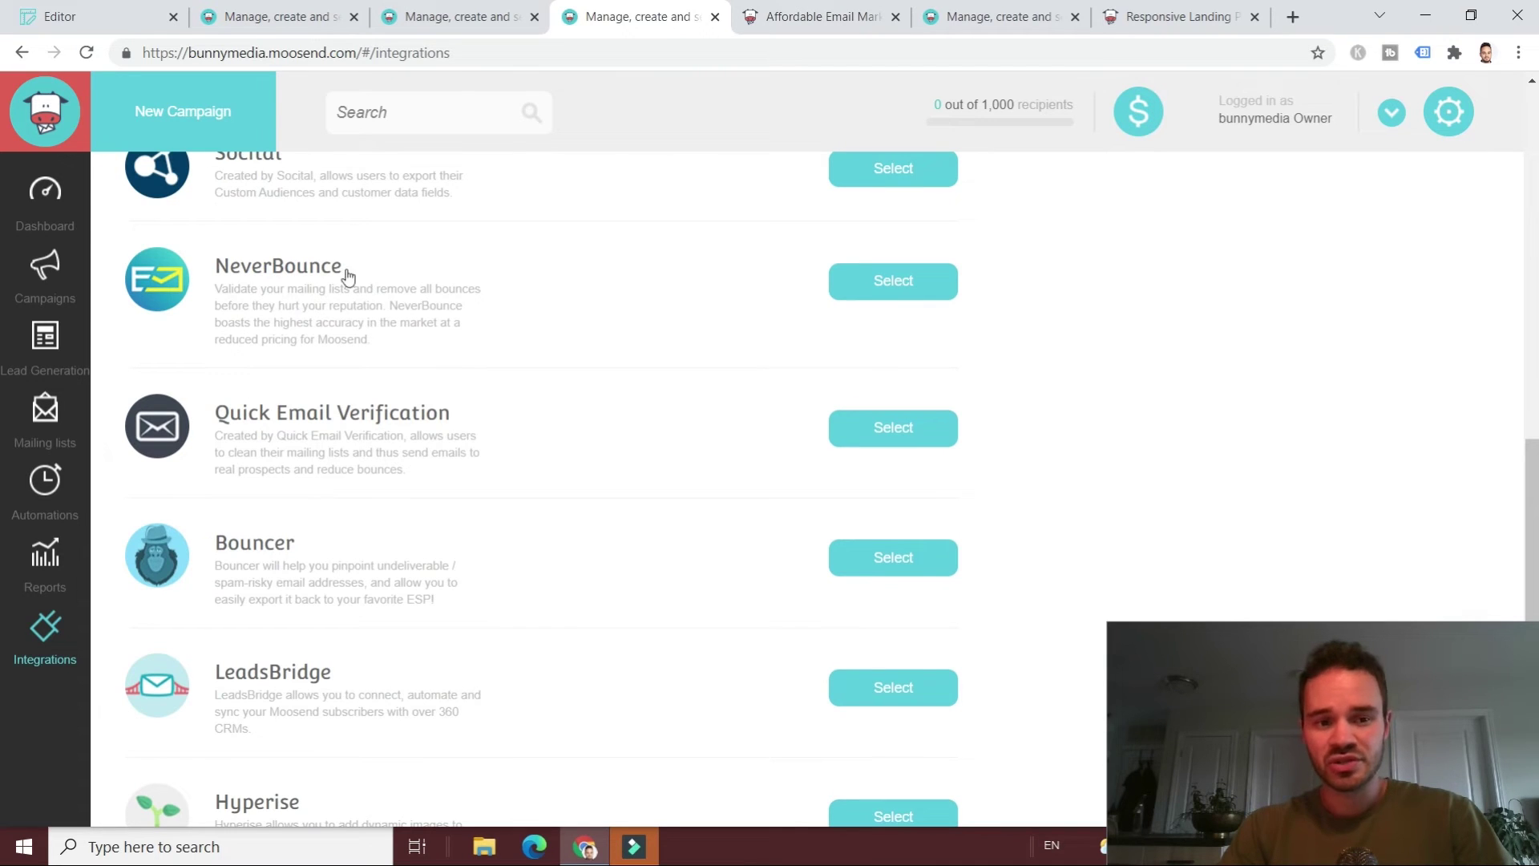
scroll(429, 451, down, 4)
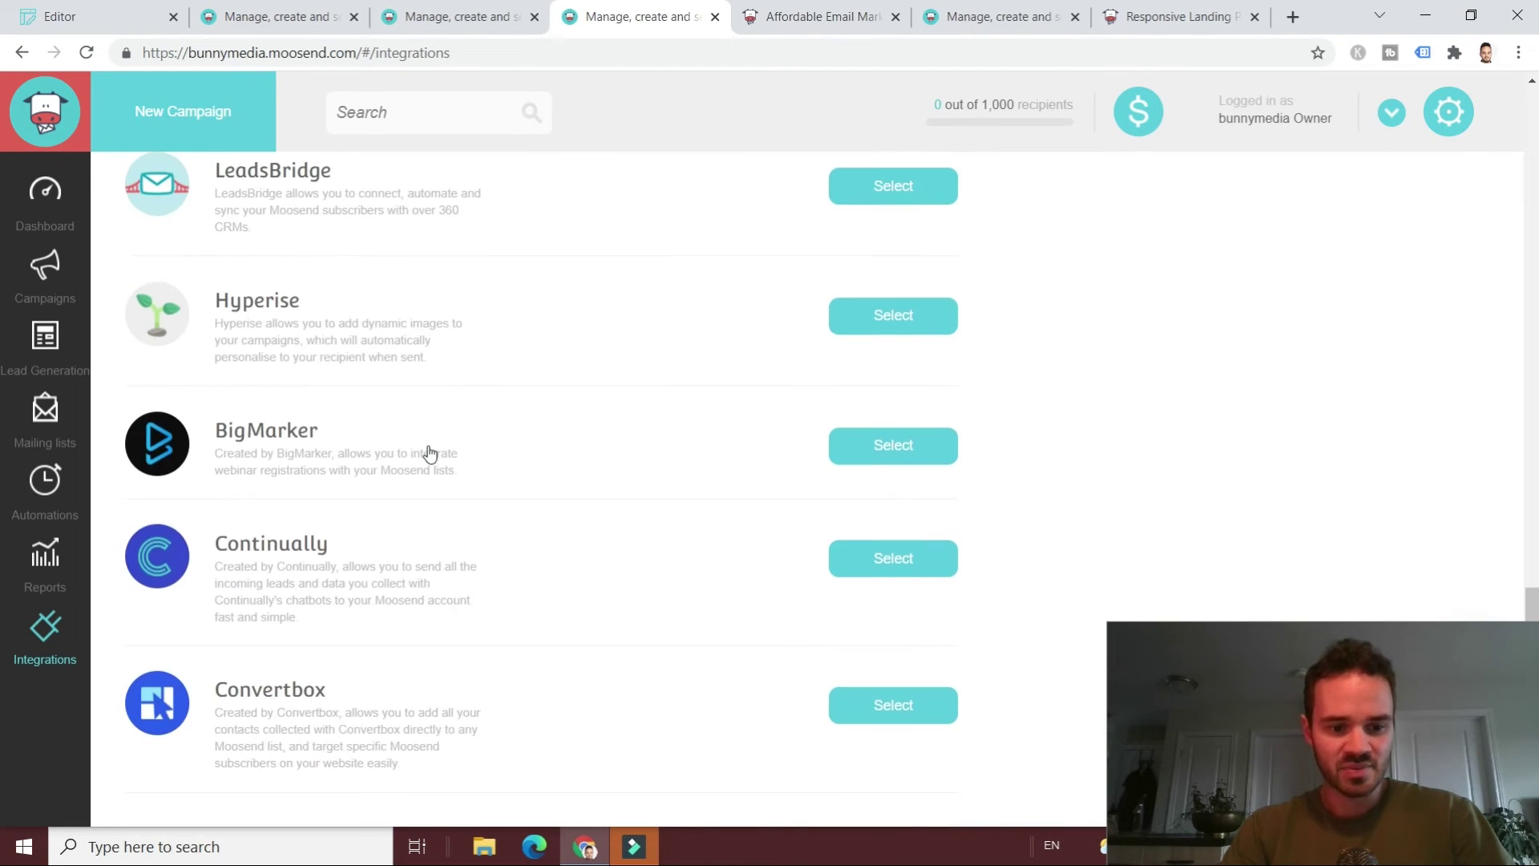
scroll(417, 470, up, 7)
scroll(417, 471, down, 1)
scroll(417, 470, down, 5)
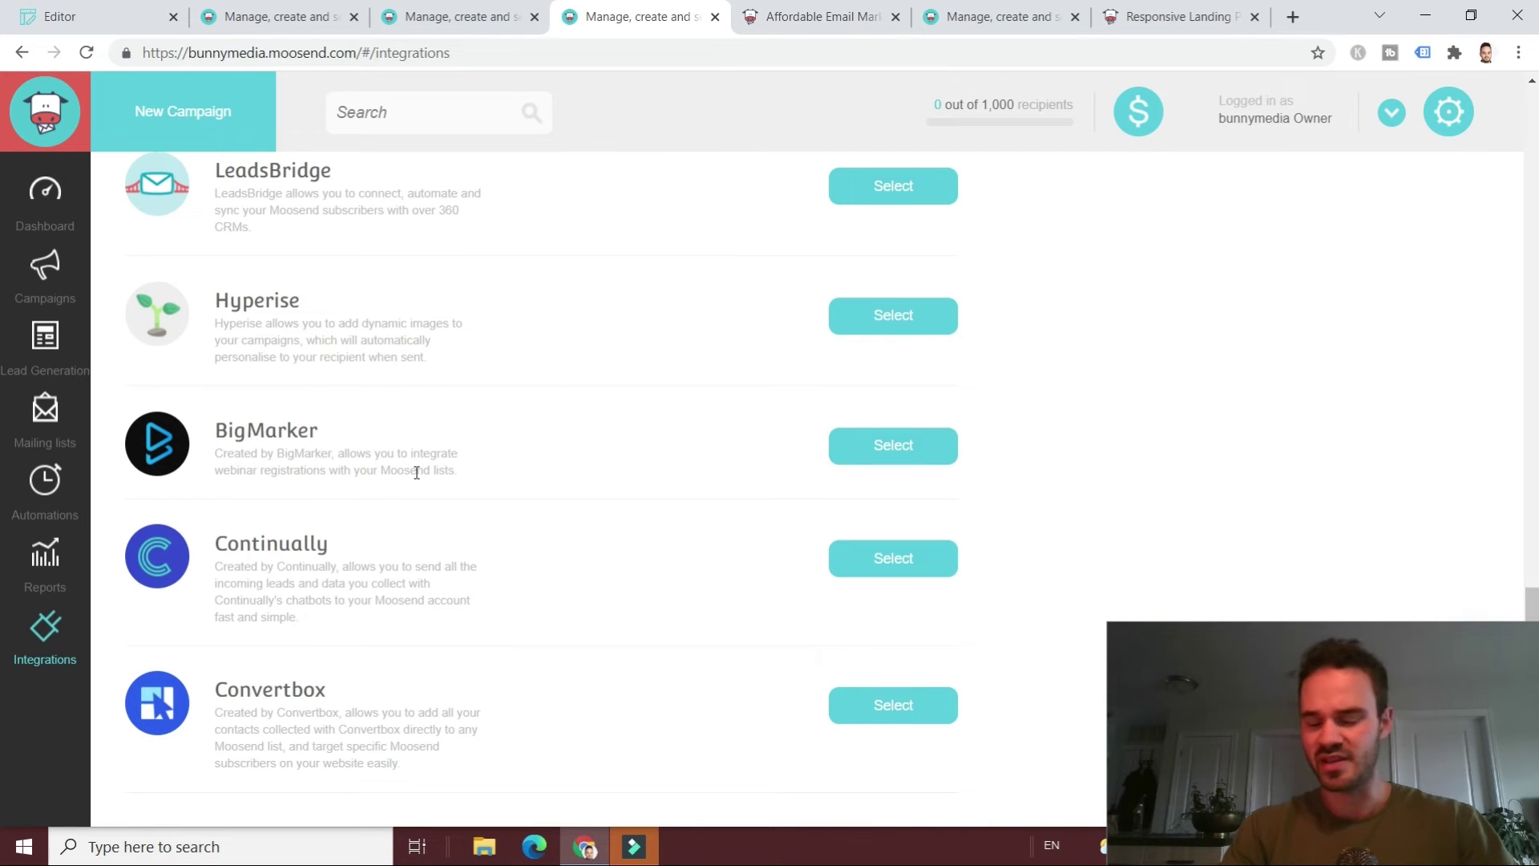
- Return to the Zapier integration and highlight its name and description for reading
scroll(417, 472, up, 10)
scroll(416, 472, up, 5)
drag(401, 490, 215, 450)
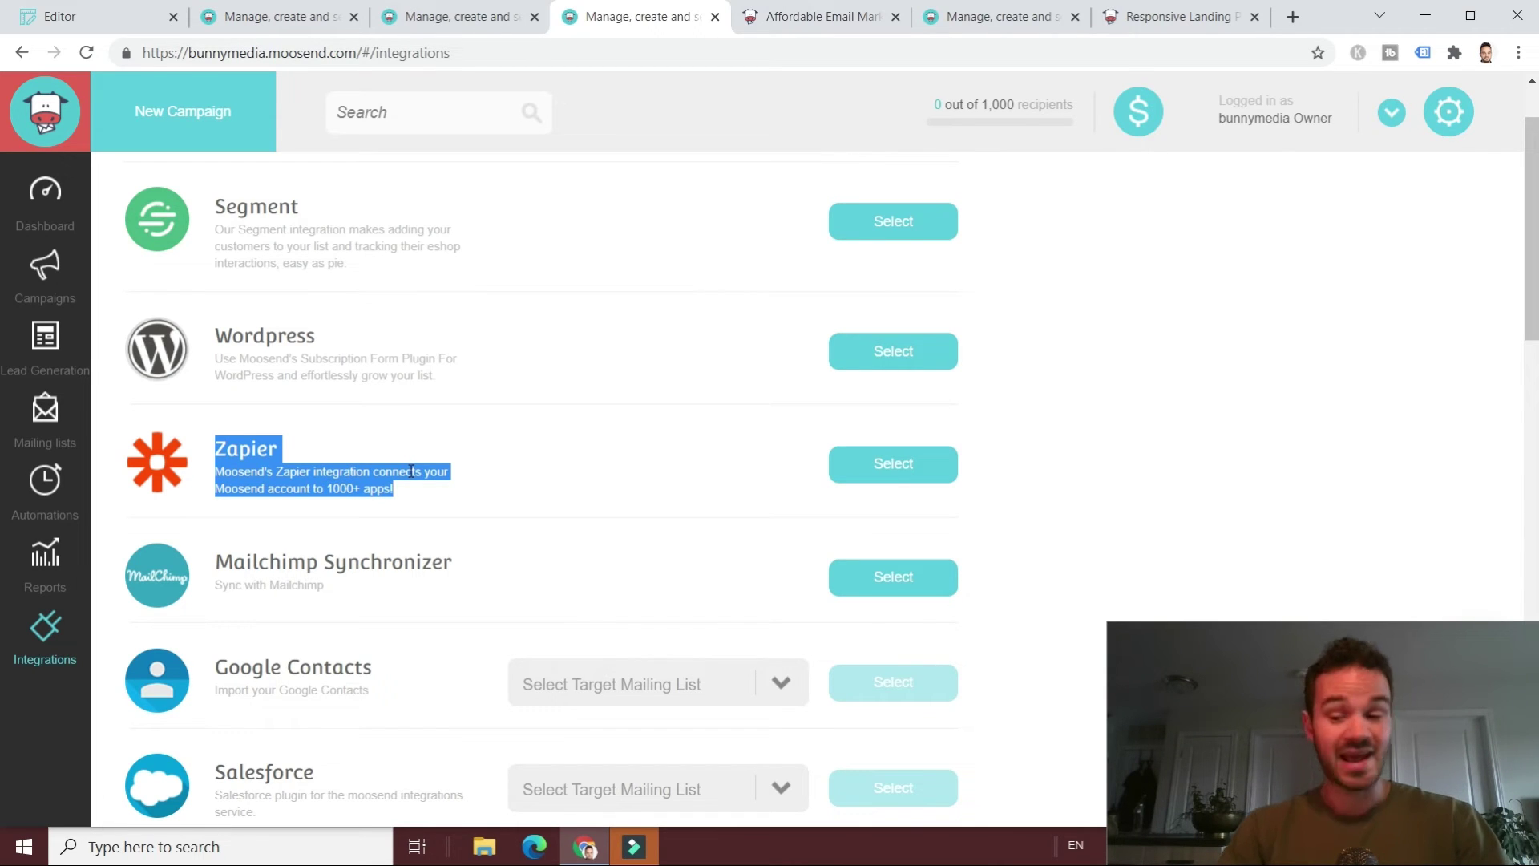
click(465, 481)
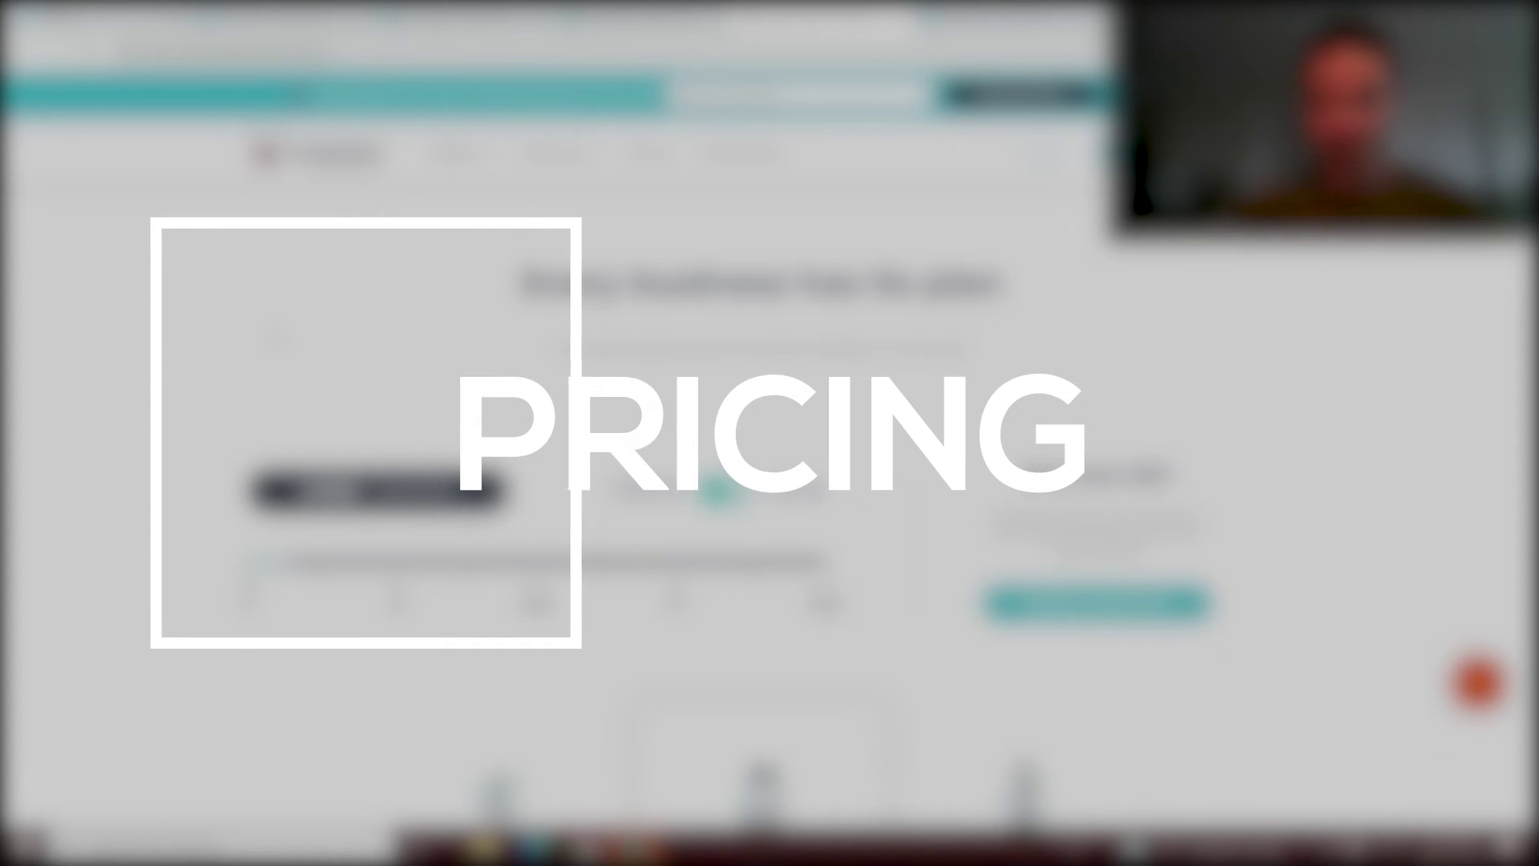
- Compare the Free, Pro and Enterprise plans and their feature lists on the Moosend pricing page
scroll(770, 432, down, 5)
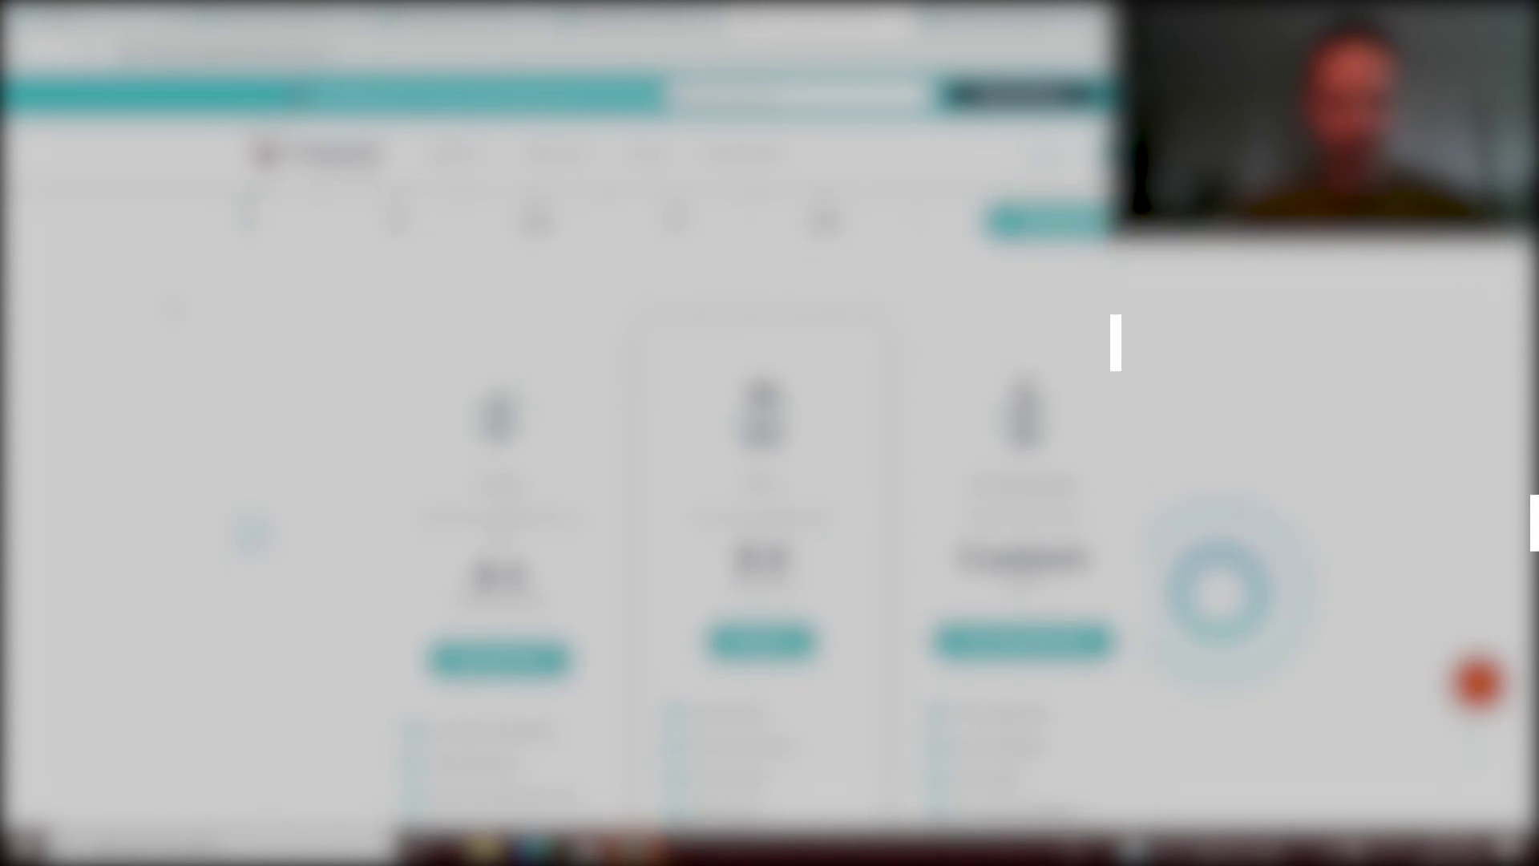
scroll(347, 326, down, 2)
scroll(470, 487, up, 3)
scroll(500, 469, down, 1)
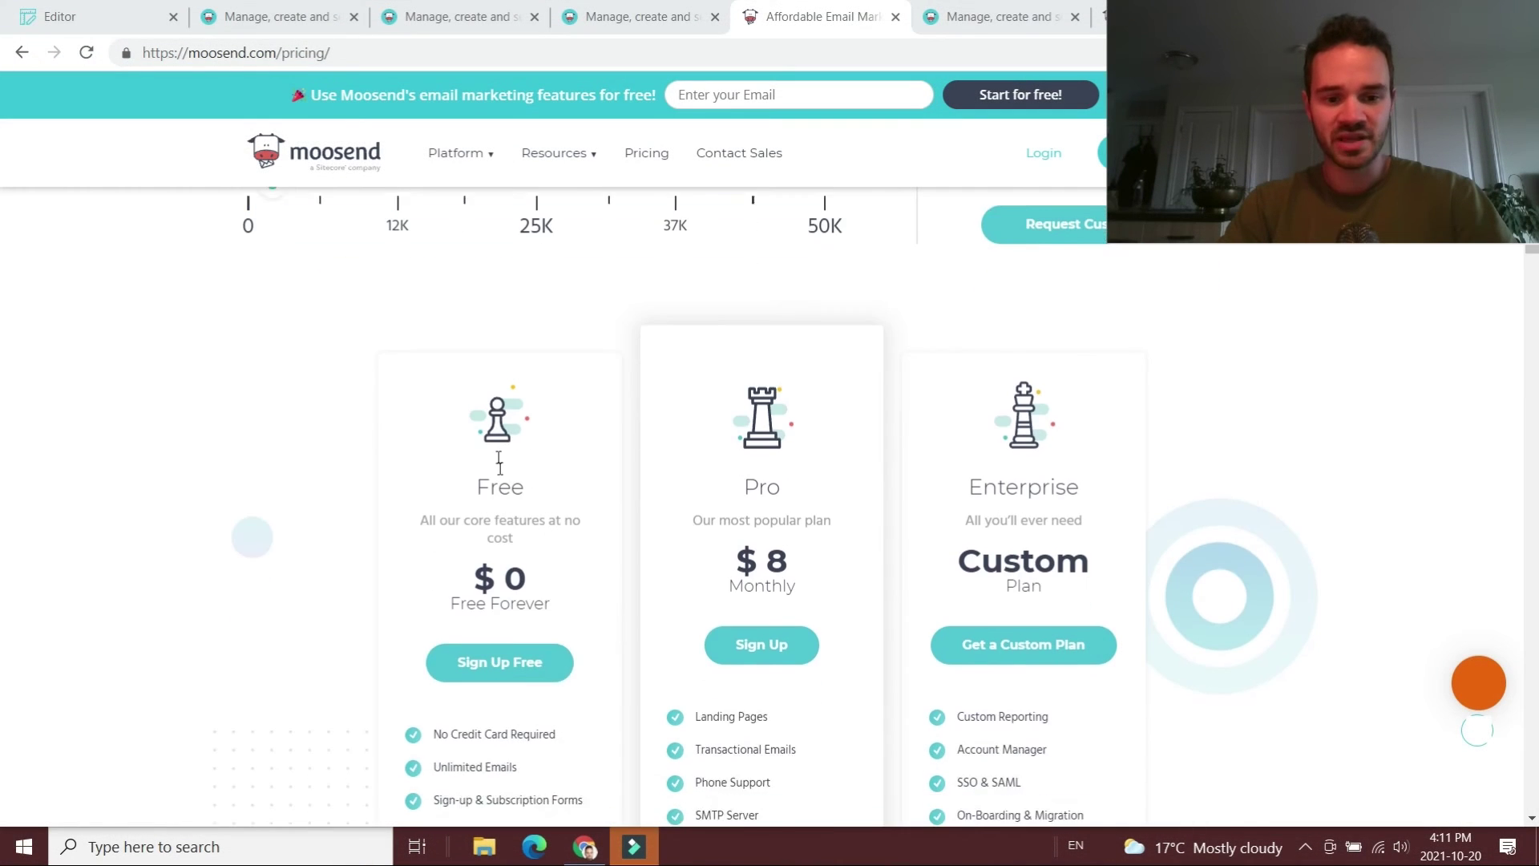
scroll(527, 446, down, 2)
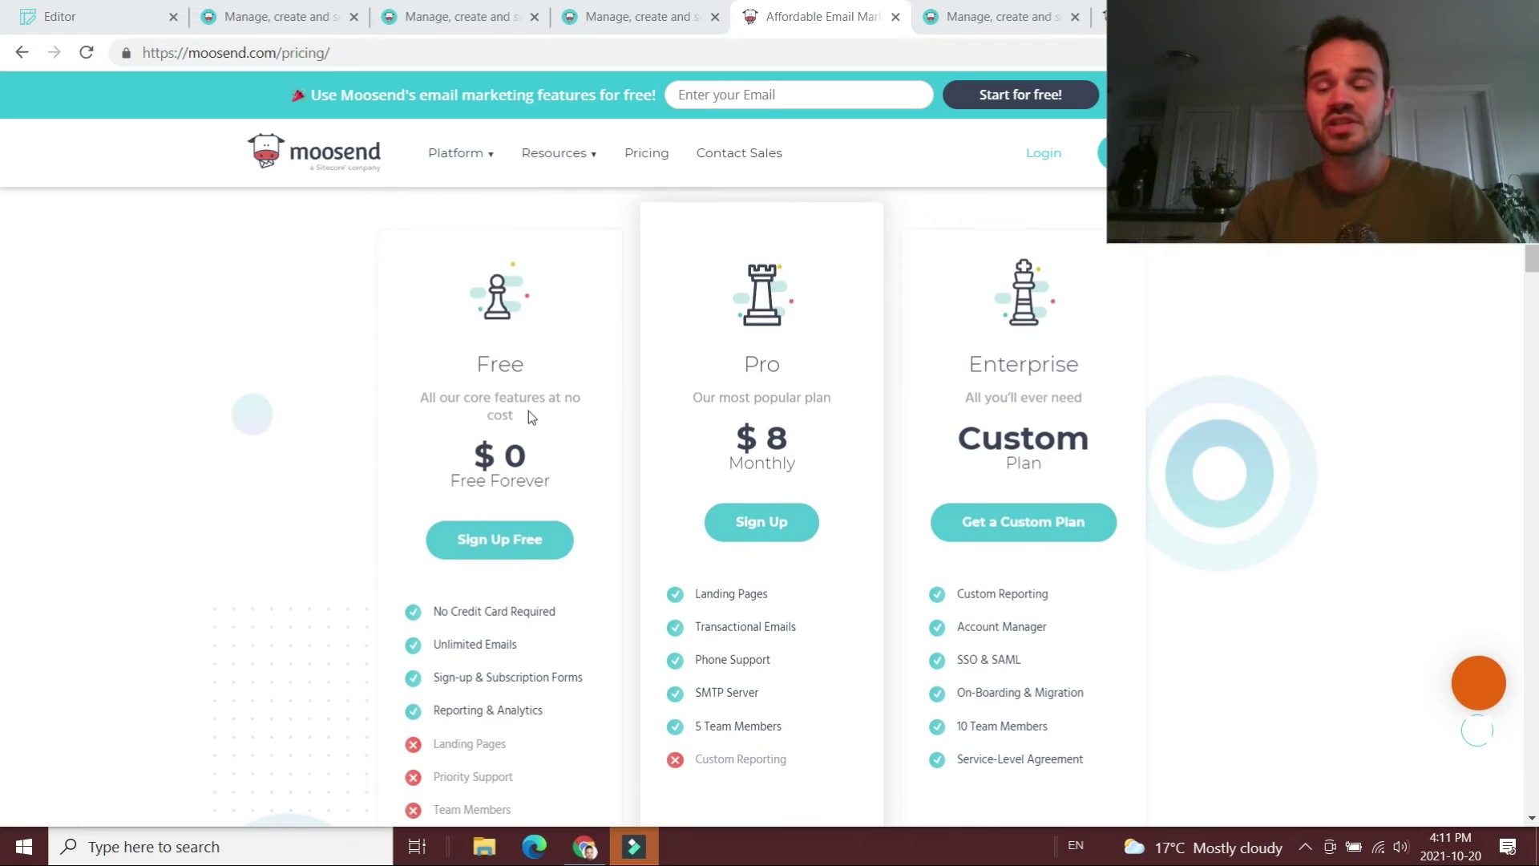
scroll(528, 410, down, 3)
scroll(527, 410, up, 1)
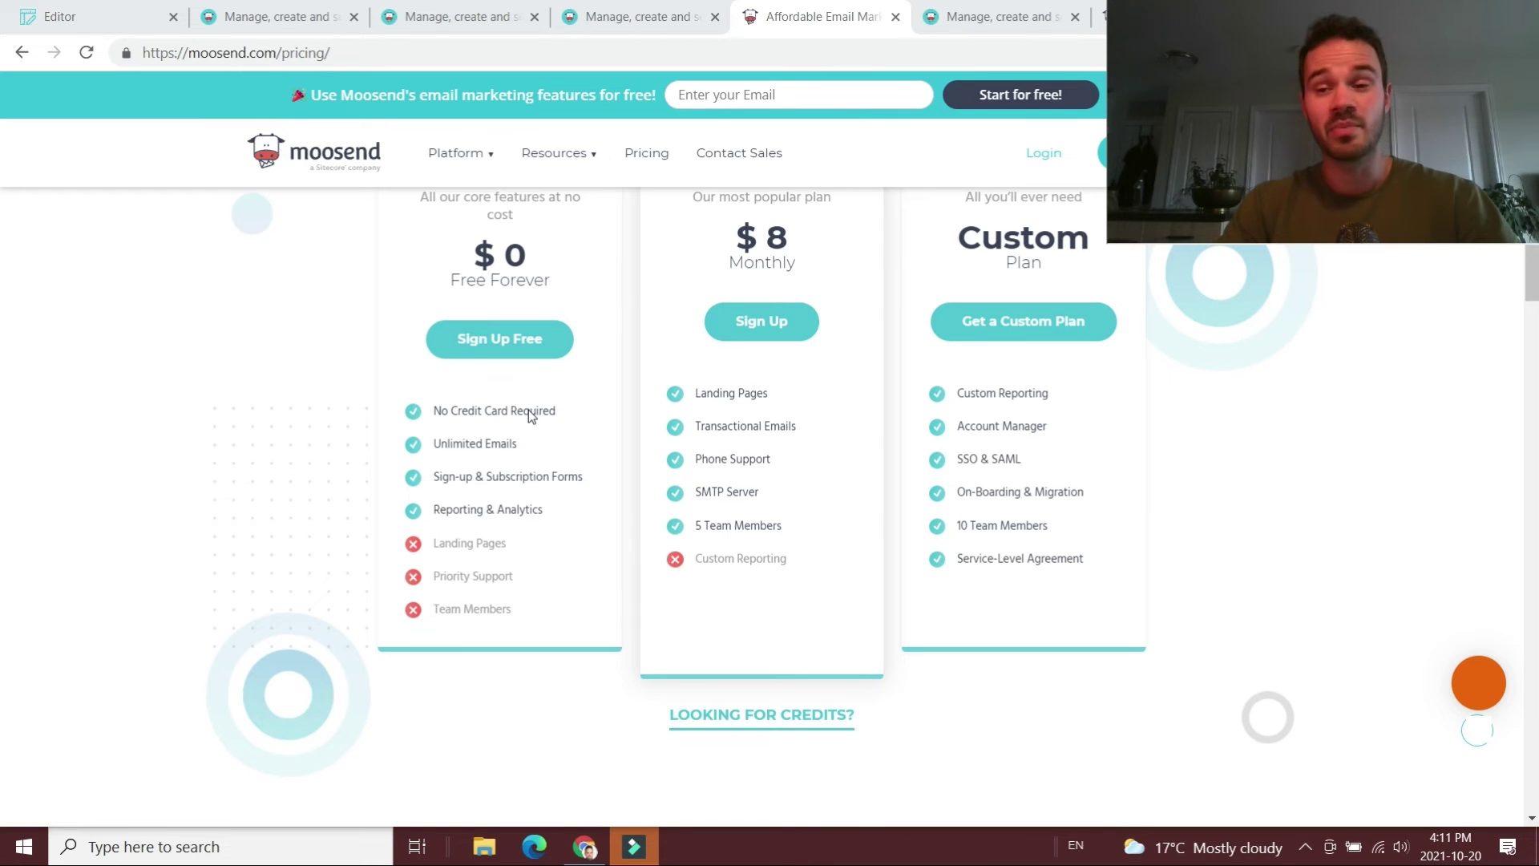
scroll(528, 410, up, 1)
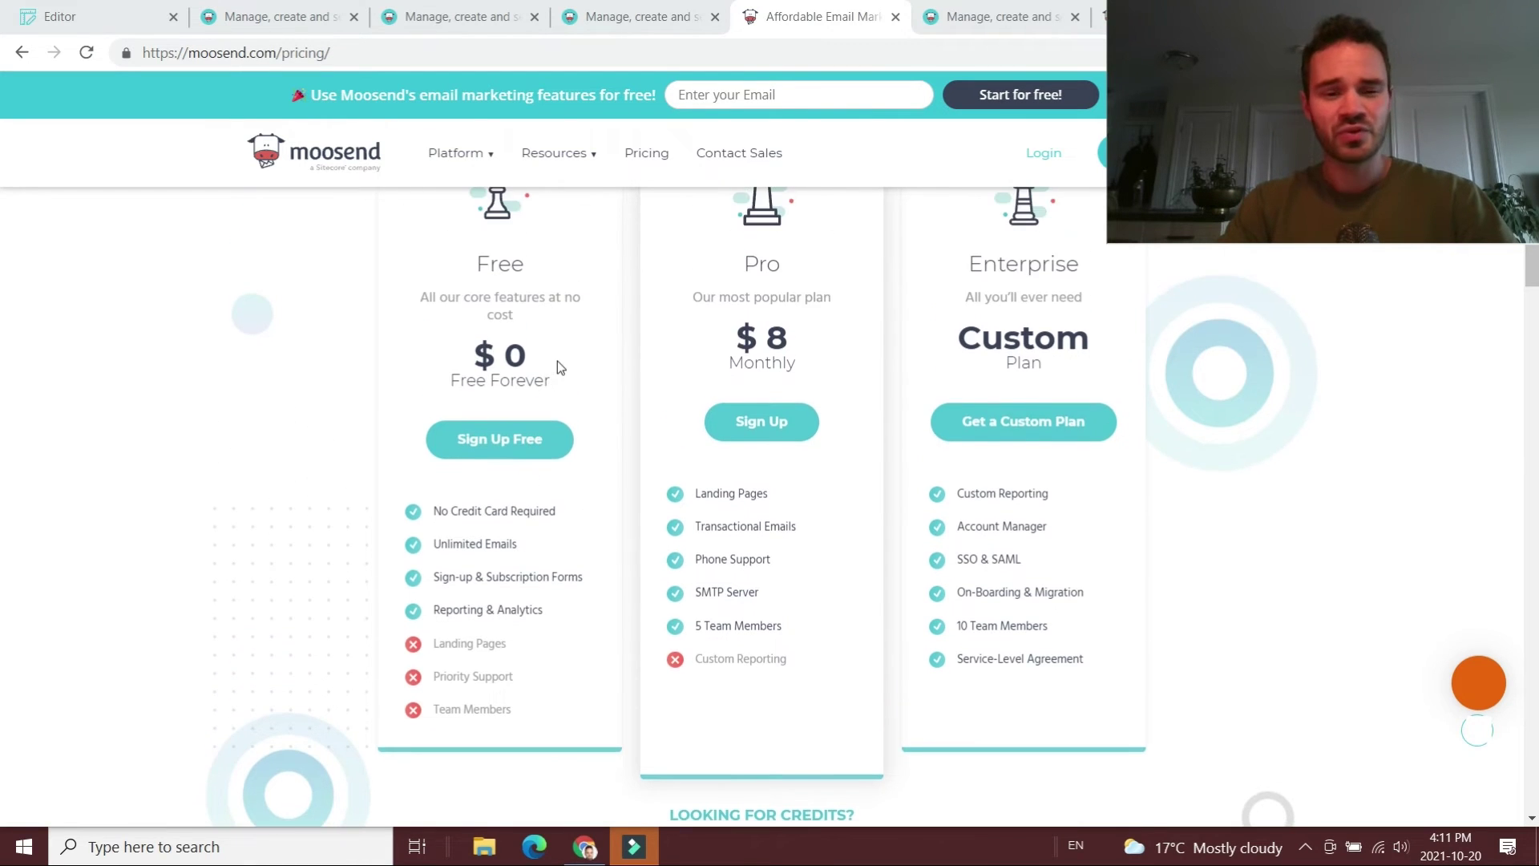
scroll(545, 381, up, 1)
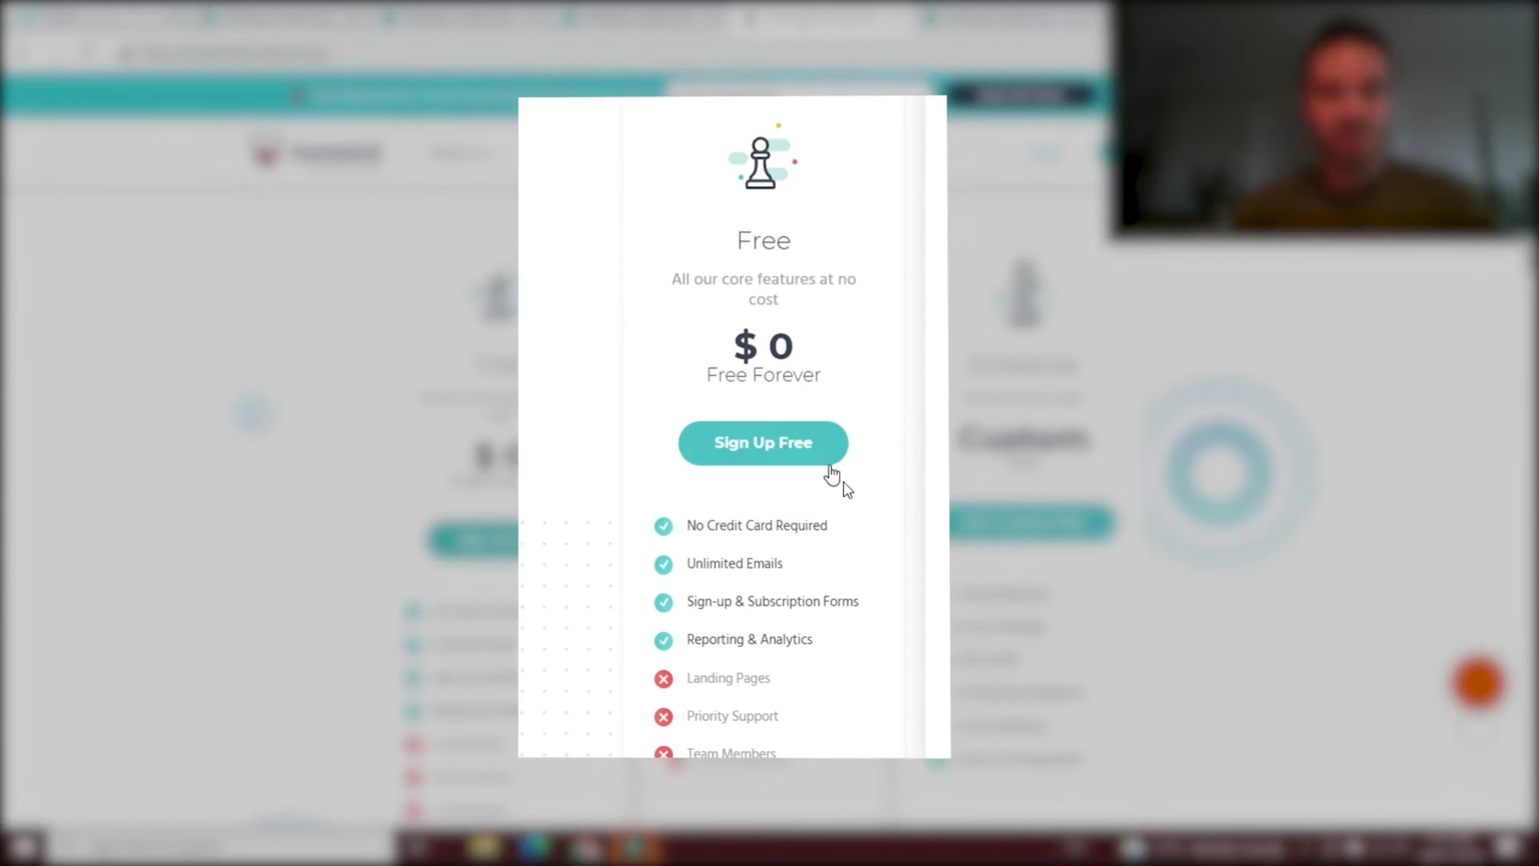
- Examine the Free plan's features, highlighting the no credit card, unlimited emails and sign-up and subscription forms entries
drag(573, 612, 432, 611)
drag(536, 650, 425, 647)
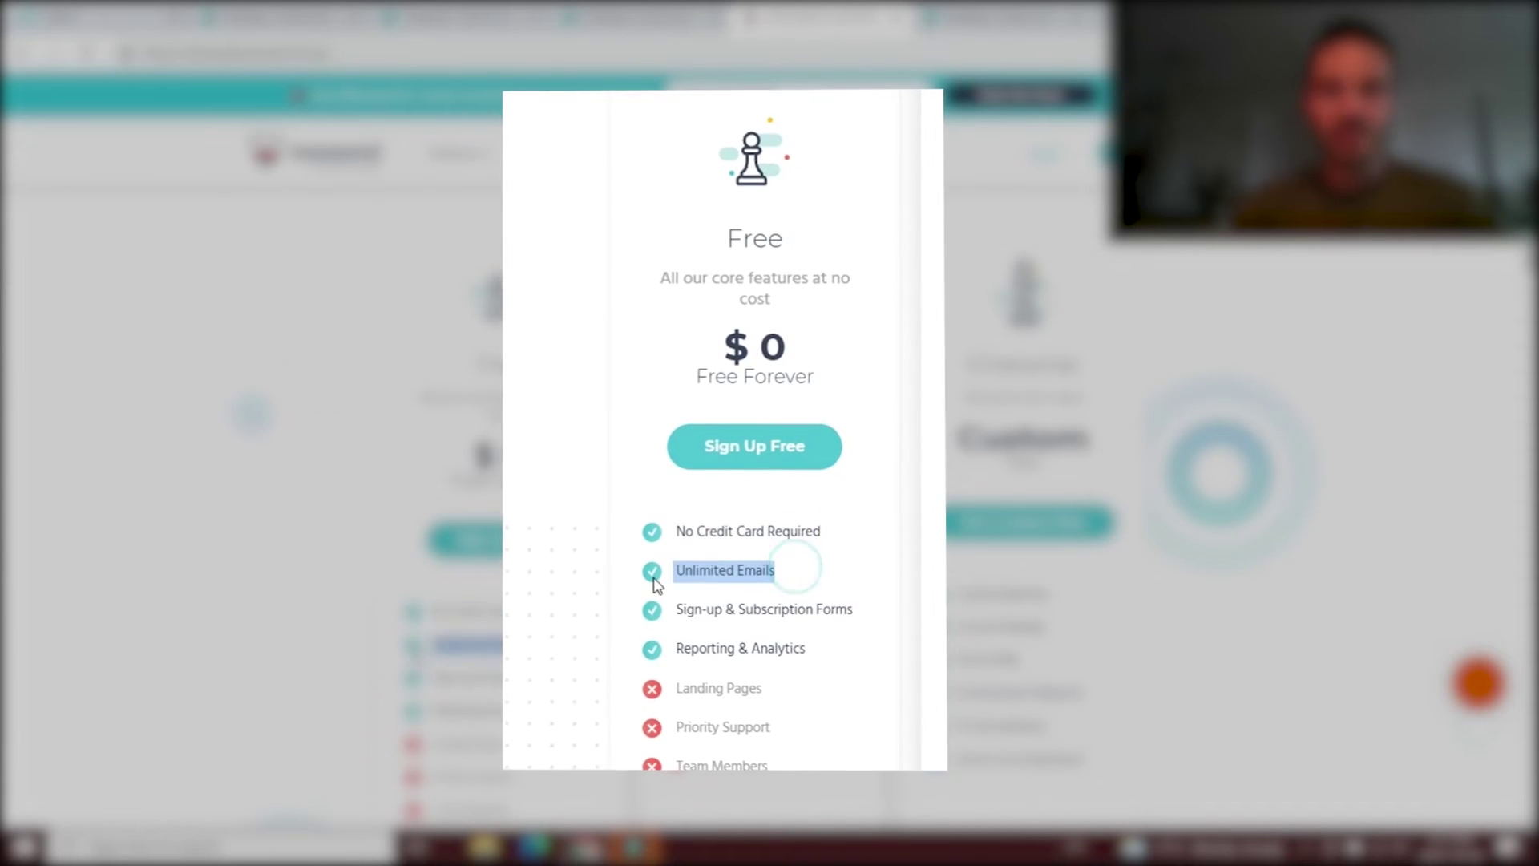
drag(595, 677, 478, 660)
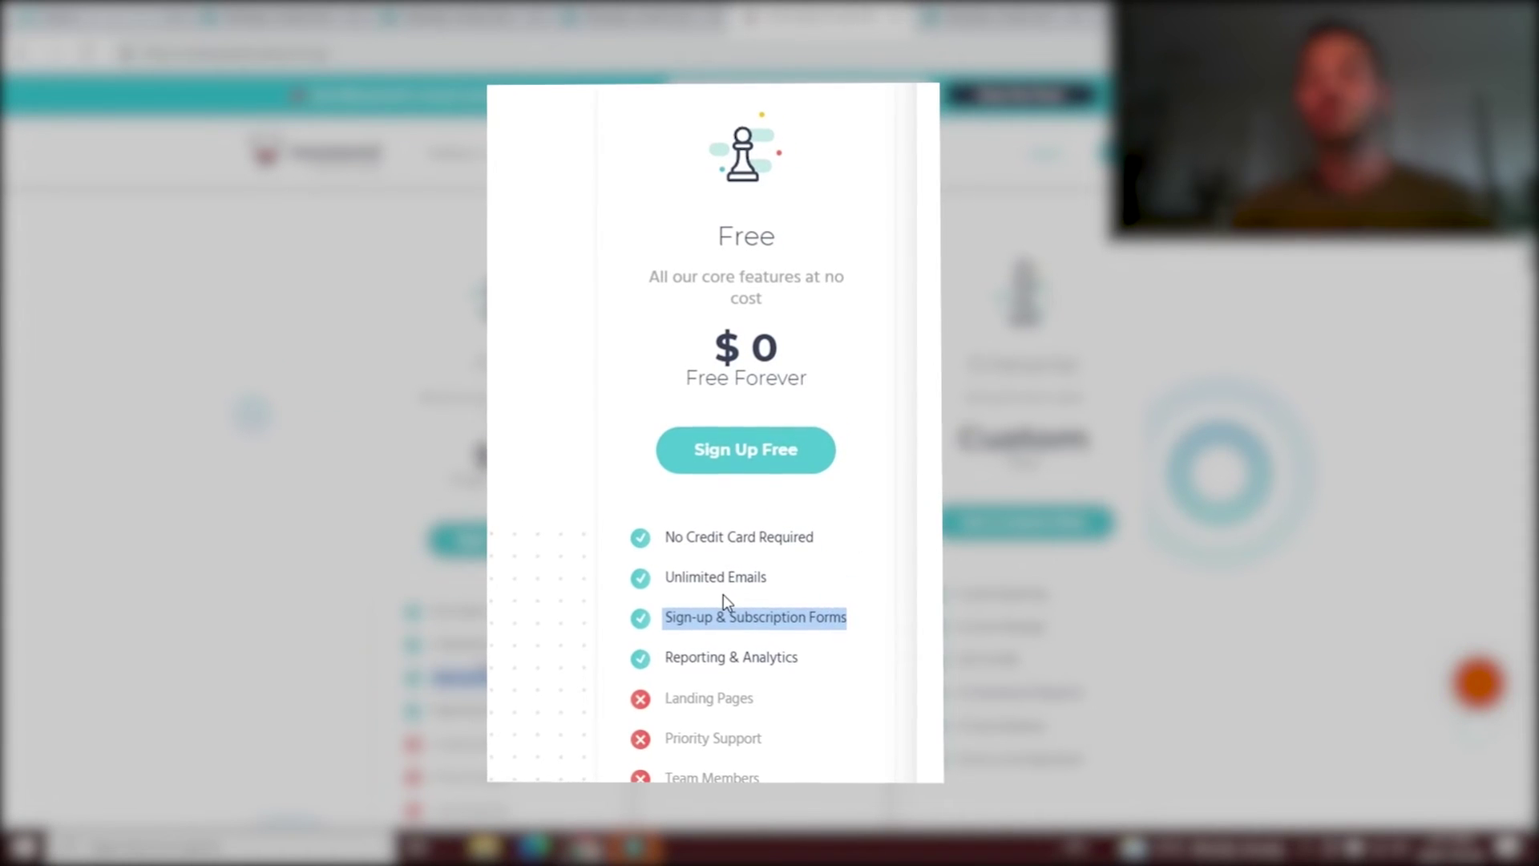
scroll(513, 601, down, 1)
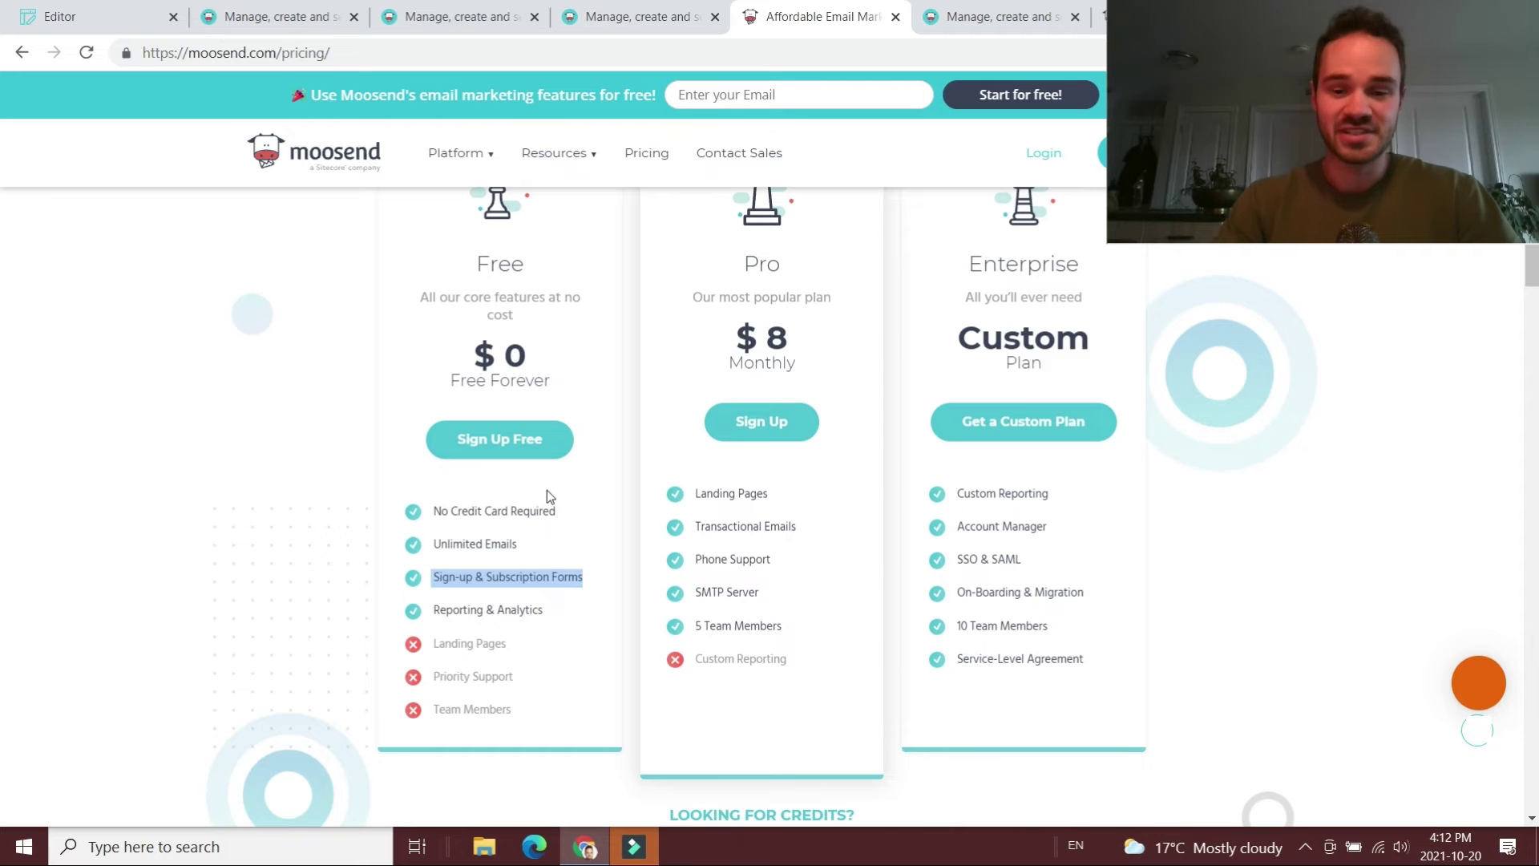
- Highlight the Pro plan's name and price for closer reading
scroll(550, 481, up, 3)
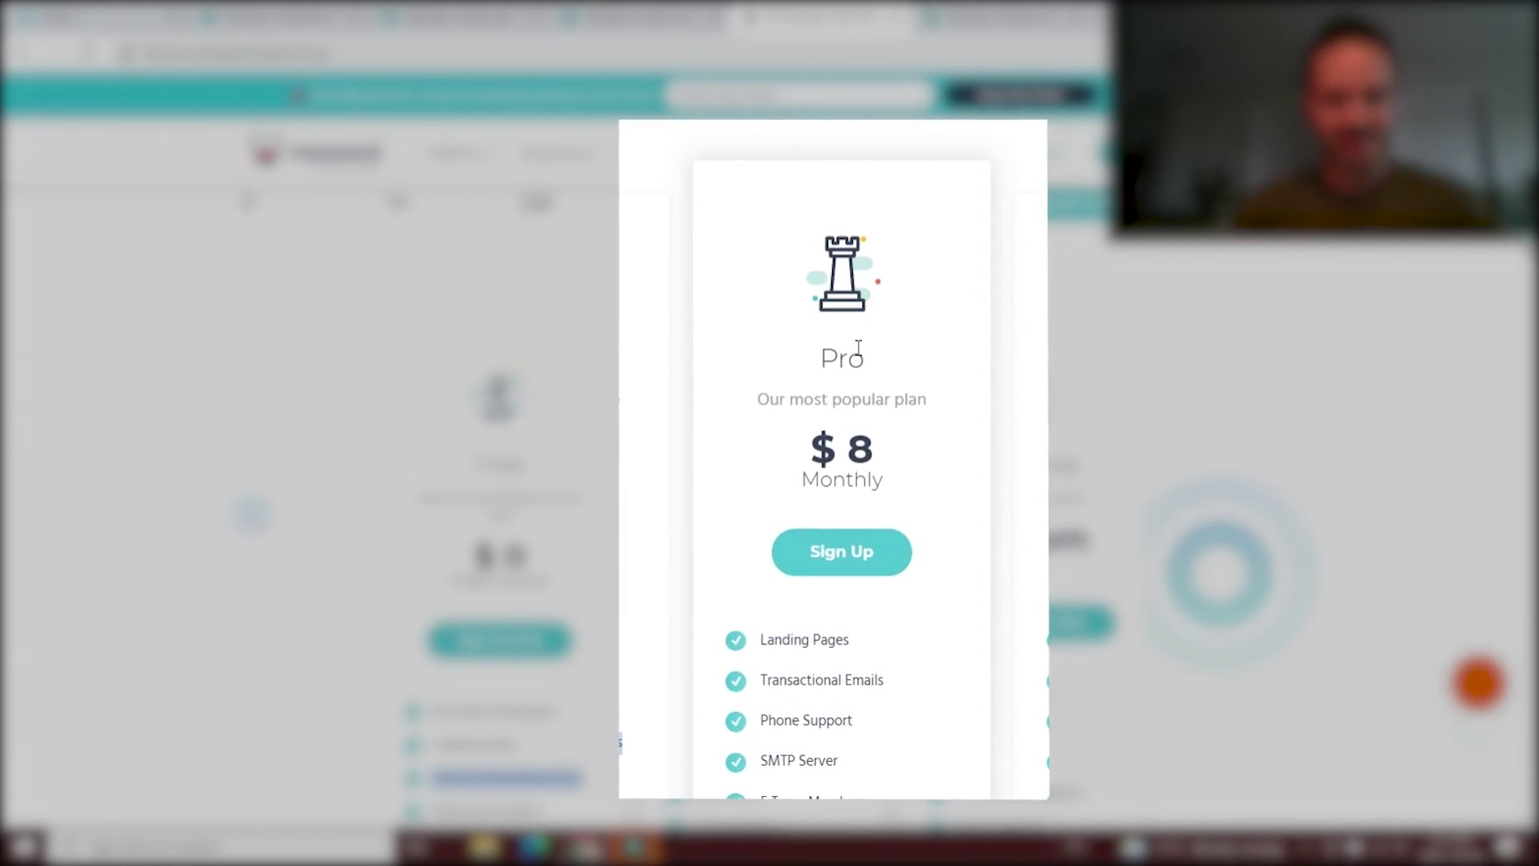
drag(819, 357, 848, 358)
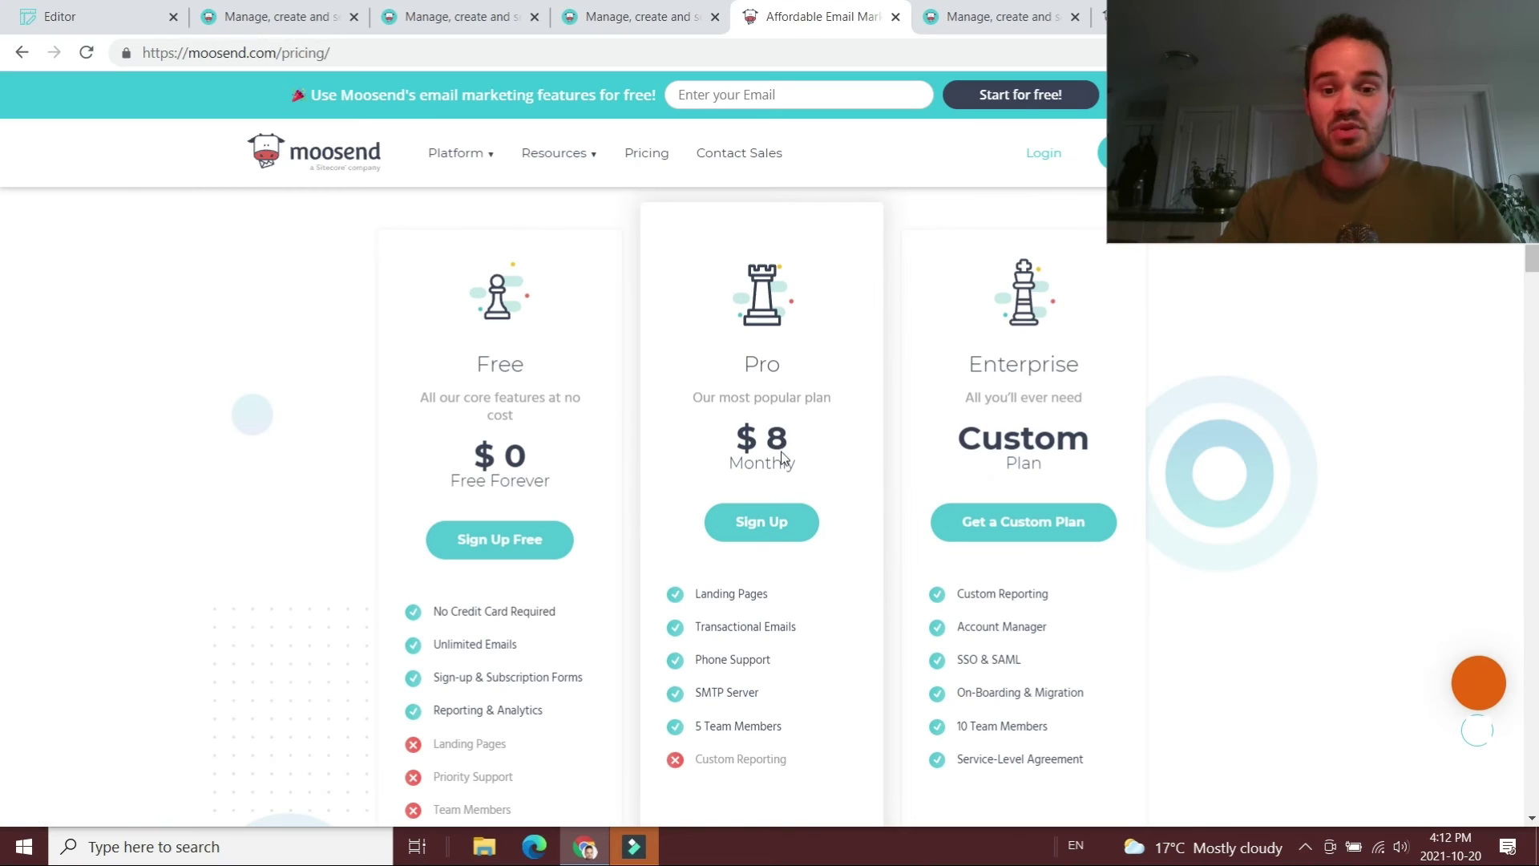
drag(789, 460, 734, 432)
- Switch the plan pricing from annual to monthly billing and check the Pro plan's price
scroll(735, 433, up, 1)
scroll(734, 433, up, 3)
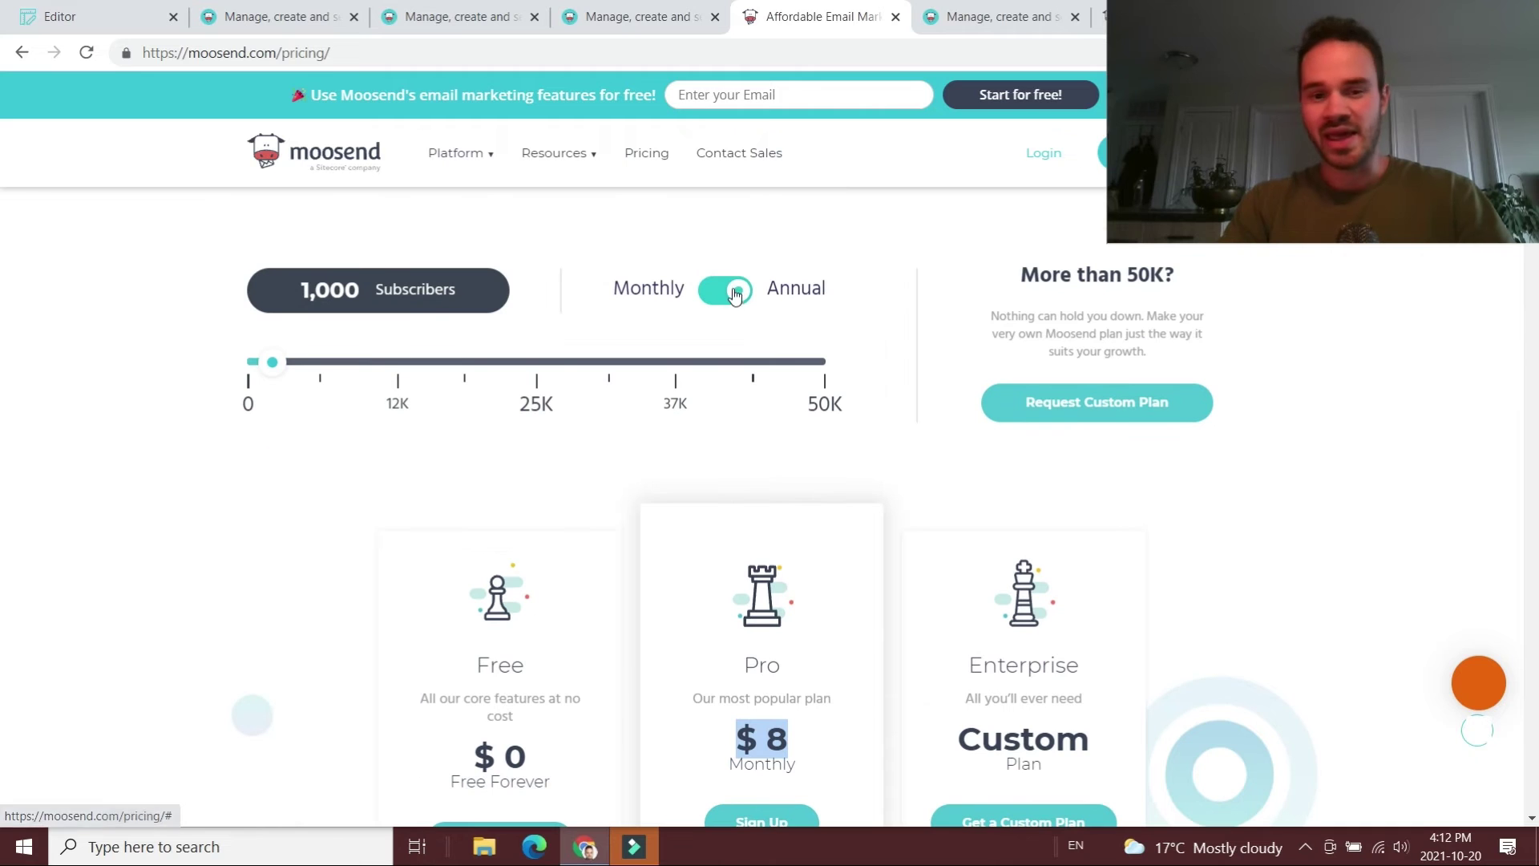
click(724, 292)
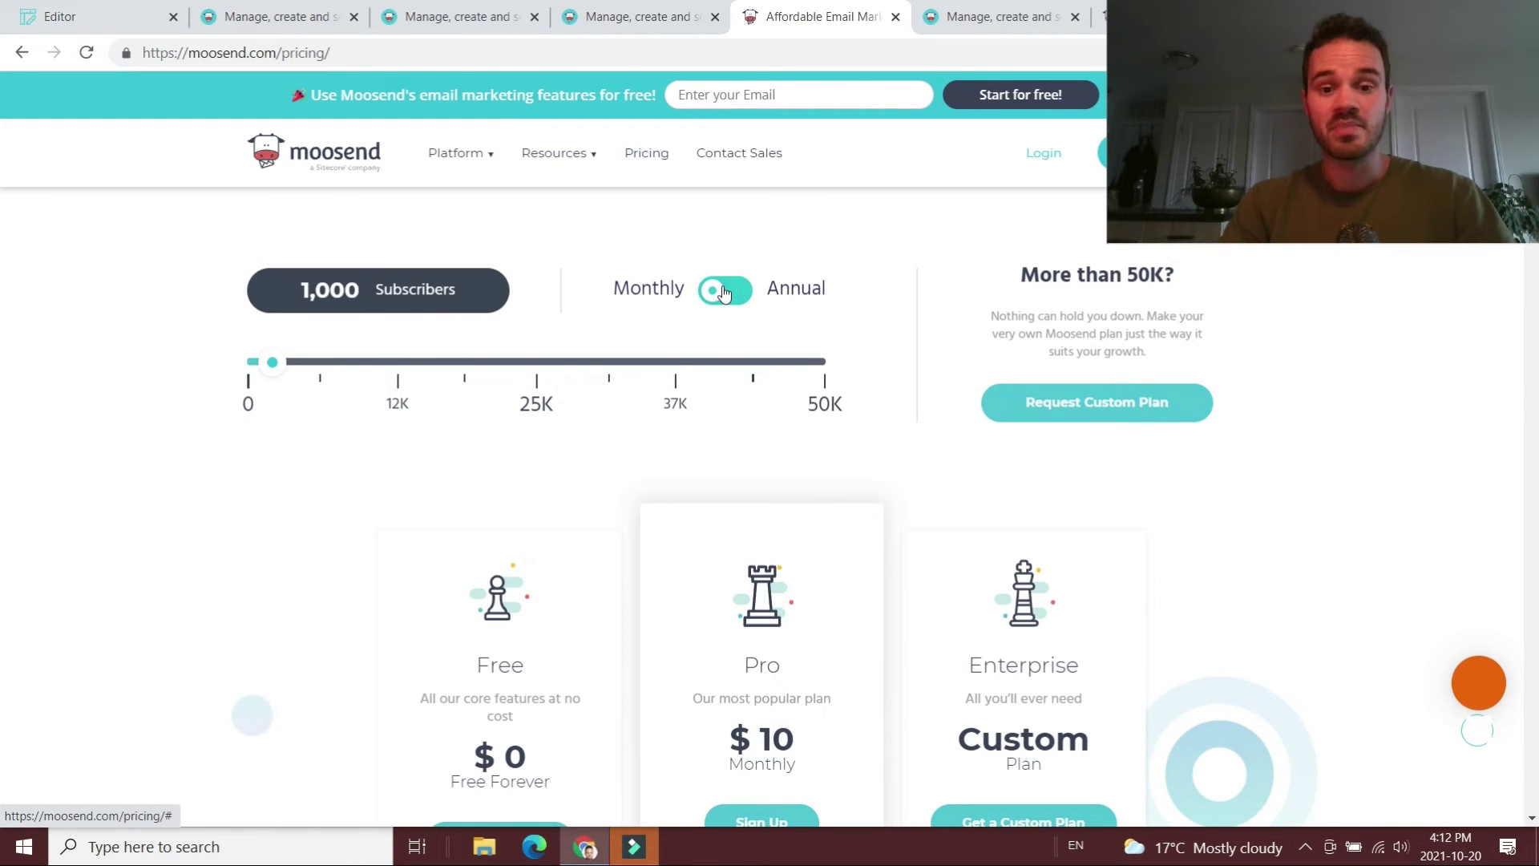
scroll(740, 299, down, 5)
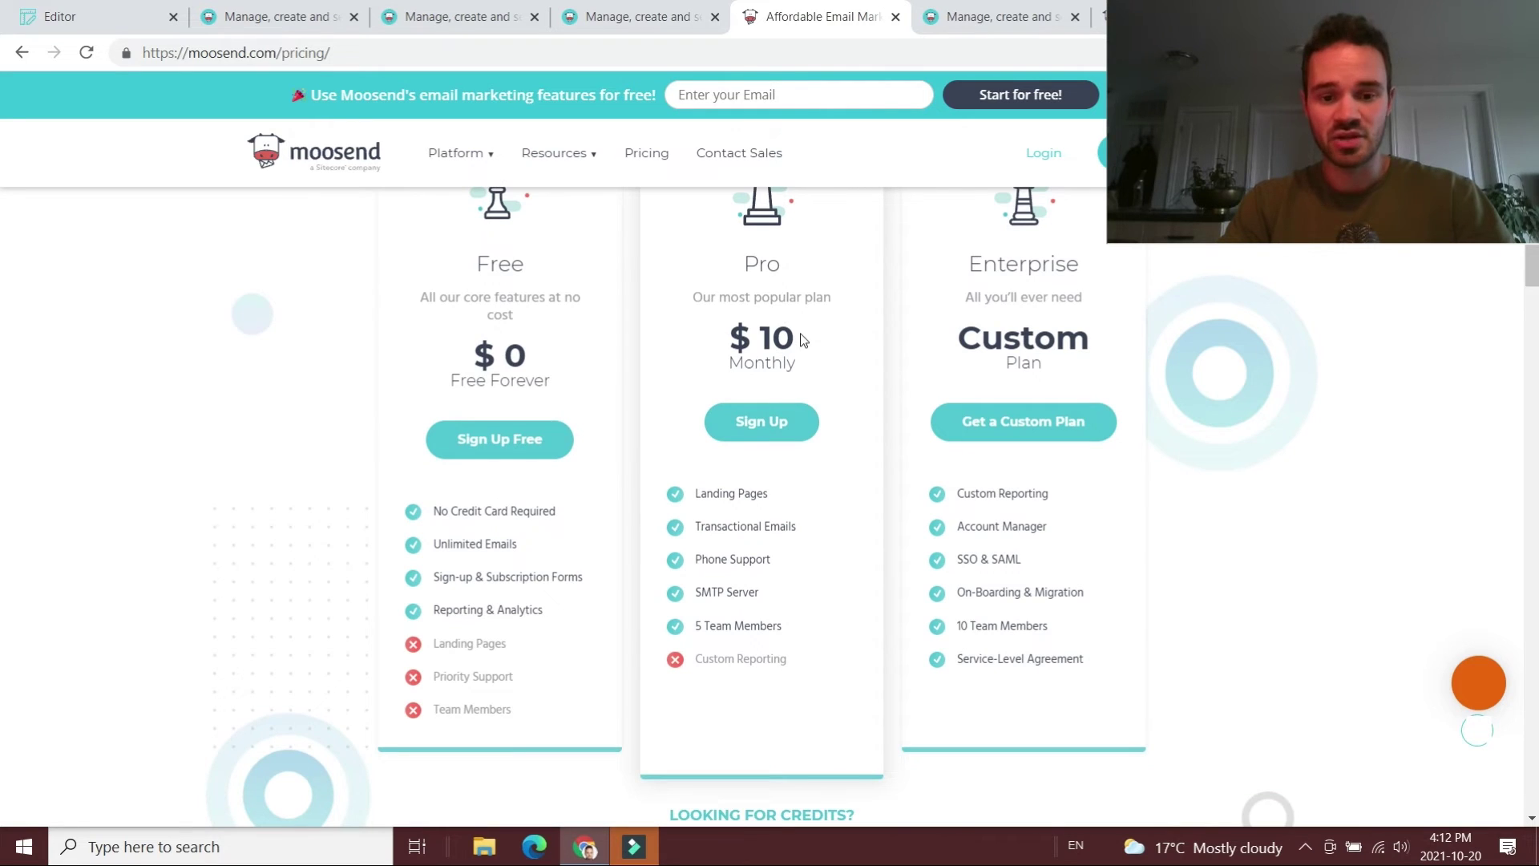
- Set the pricing calculator's subscriber count to 3,000, check the plan prices, and raise it to 10,000
scroll(803, 340, up, 7)
drag(274, 564, 297, 564)
scroll(307, 527, down, 1)
scroll(307, 526, down, 1)
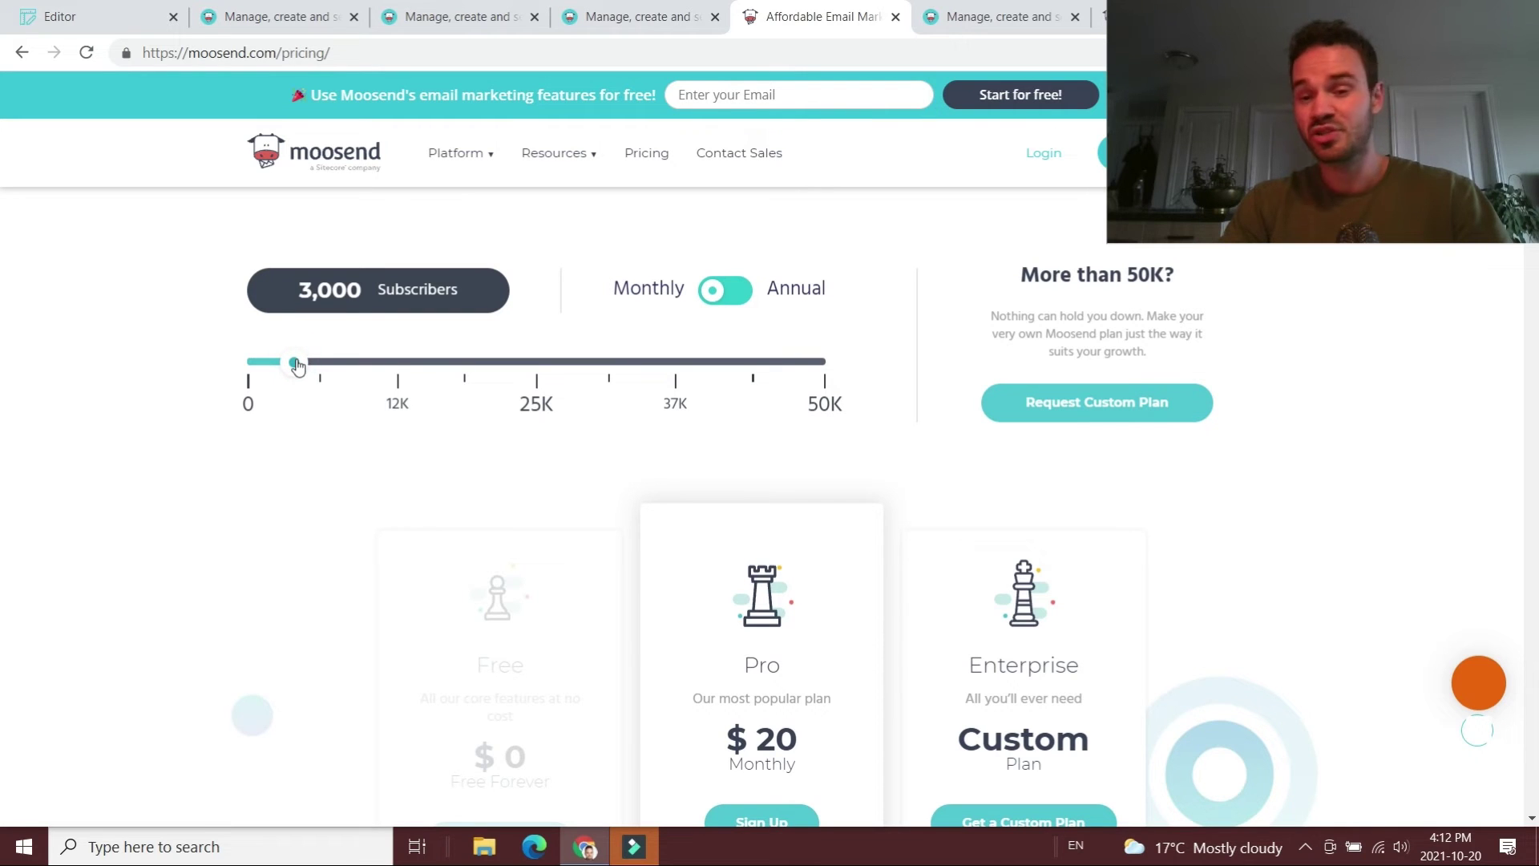
drag(297, 365, 374, 369)
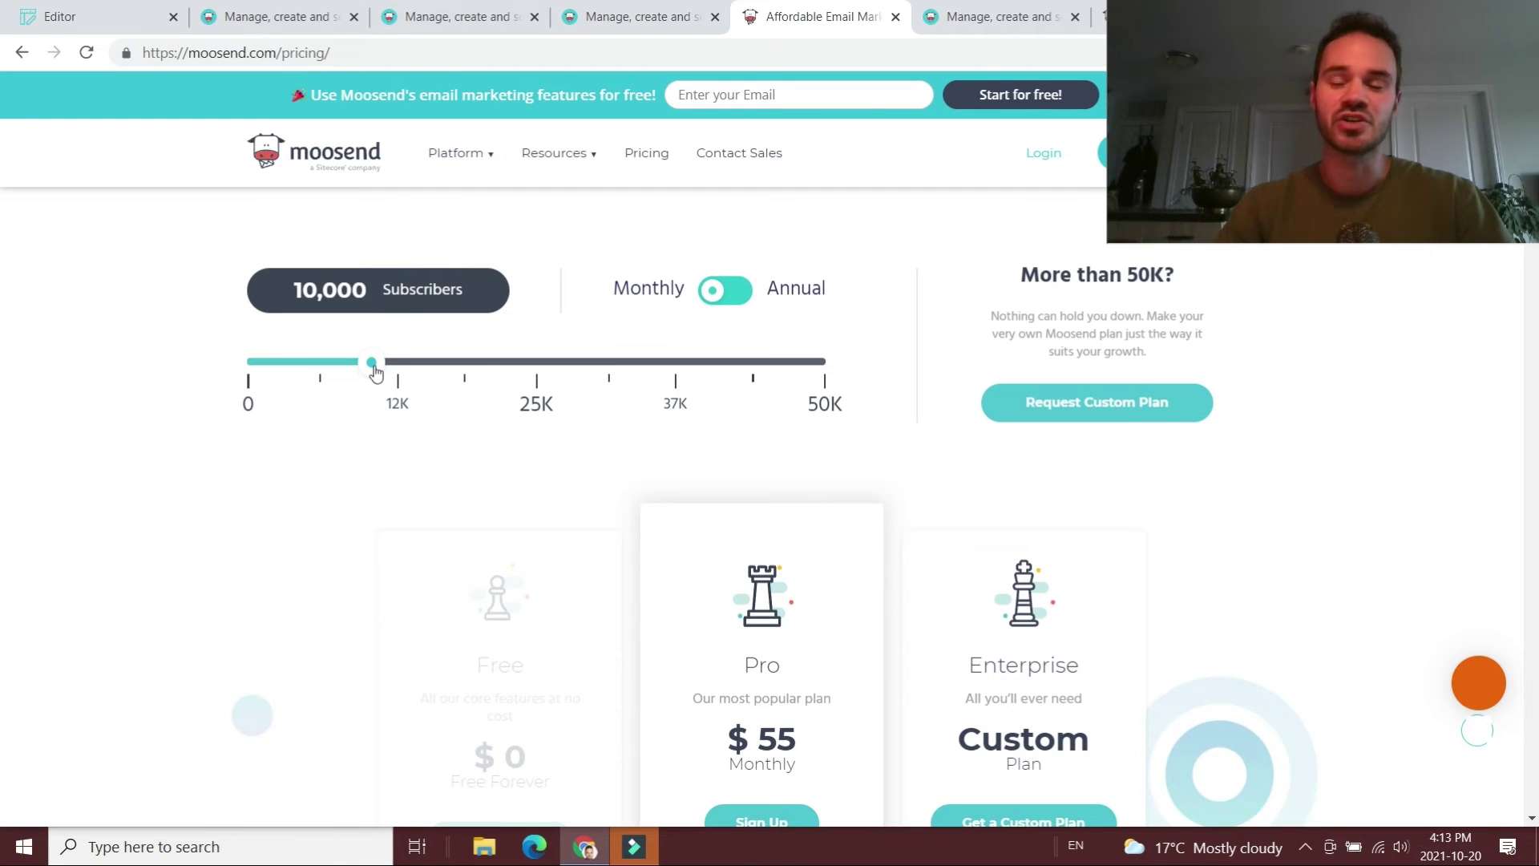
- Open the email credits pricing page from below the plans and read how credits convert to emails
scroll(793, 393, down, 10)
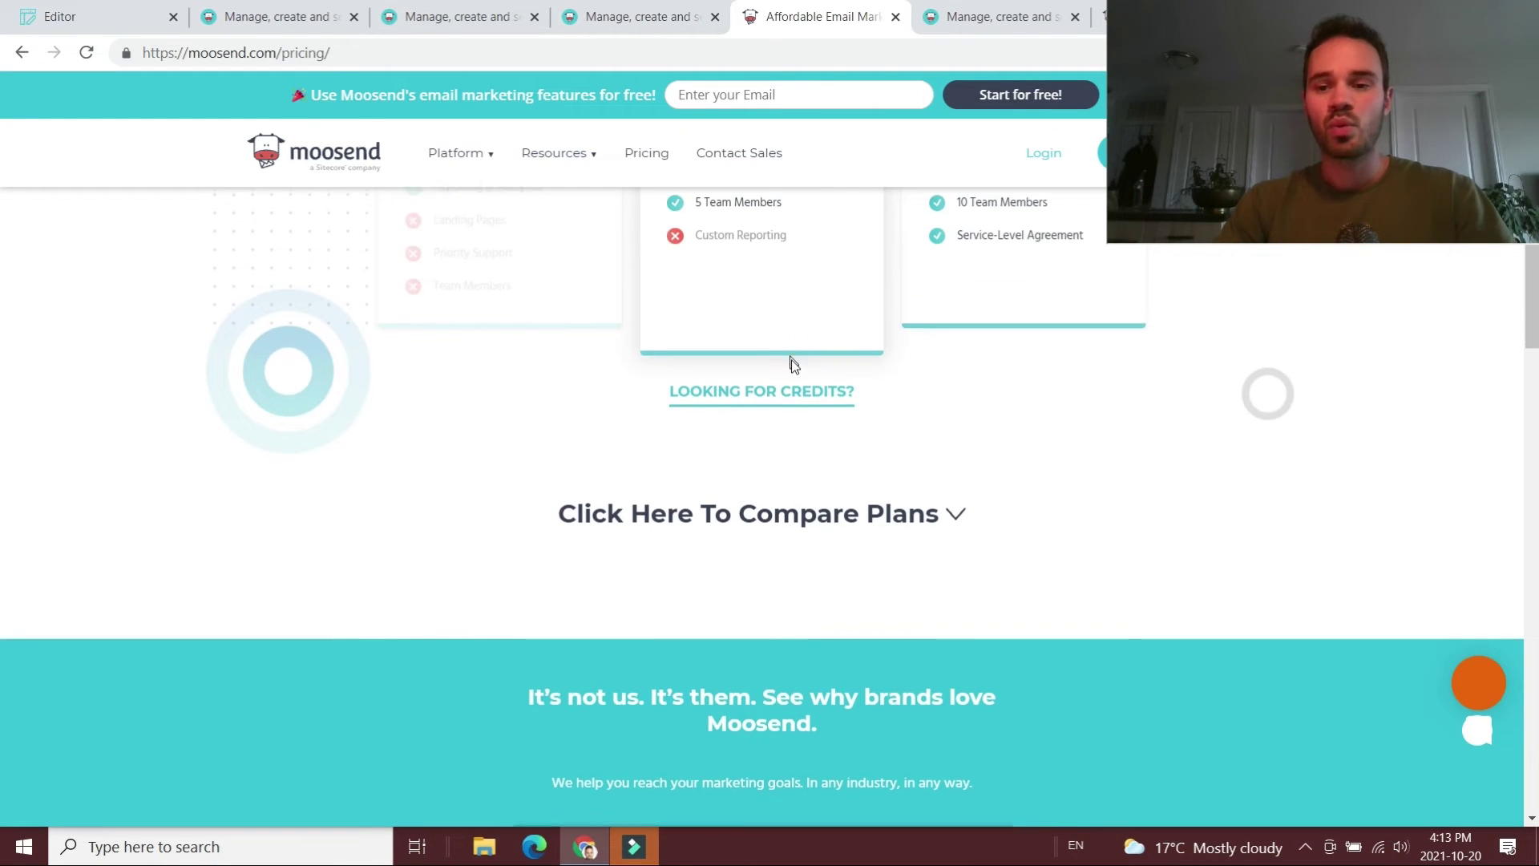
scroll(810, 400, up, 1)
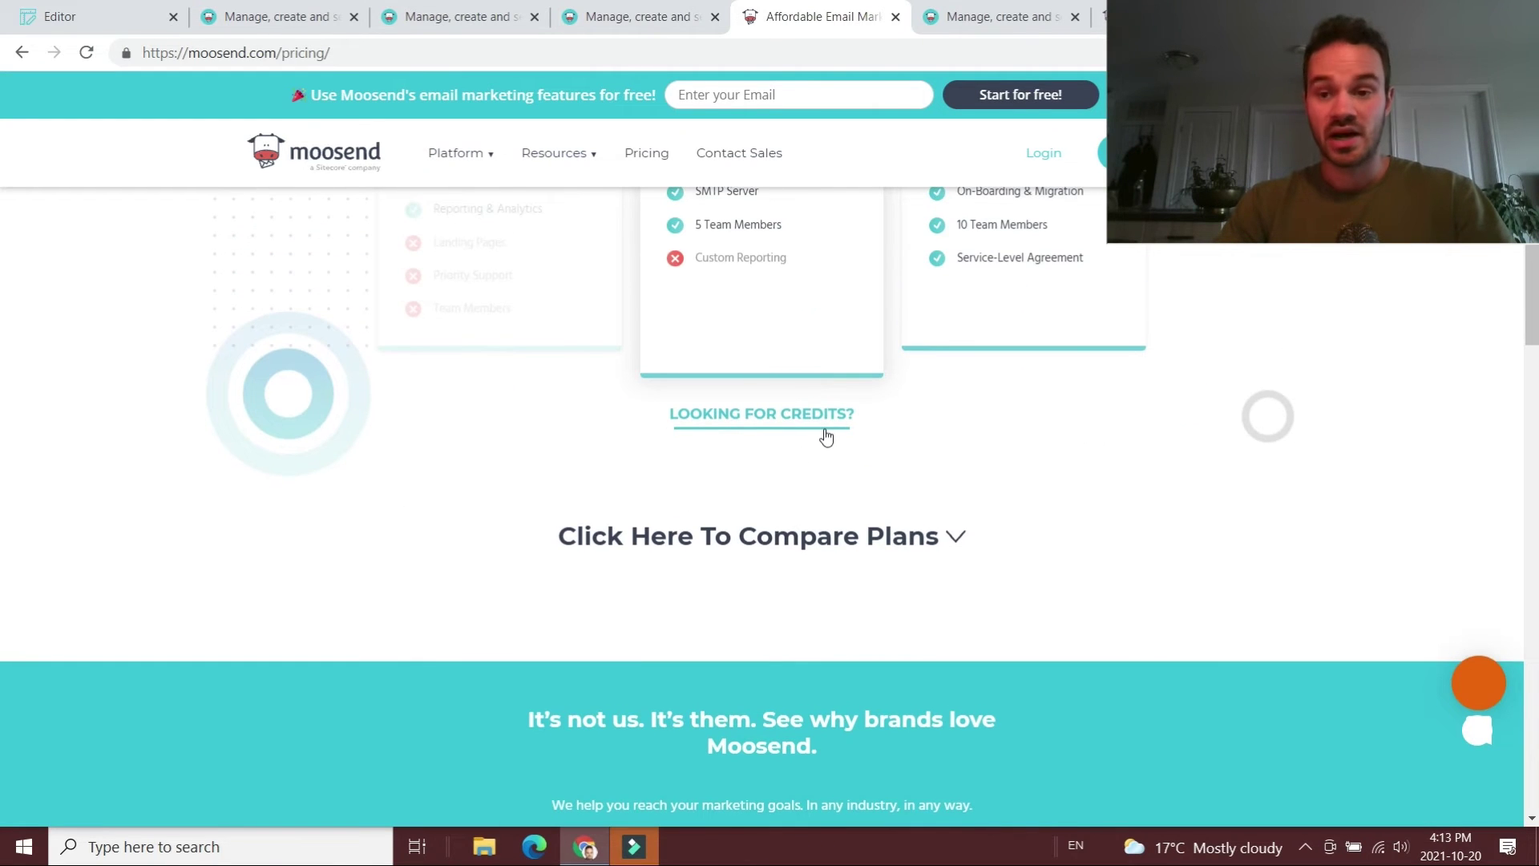
click(780, 416)
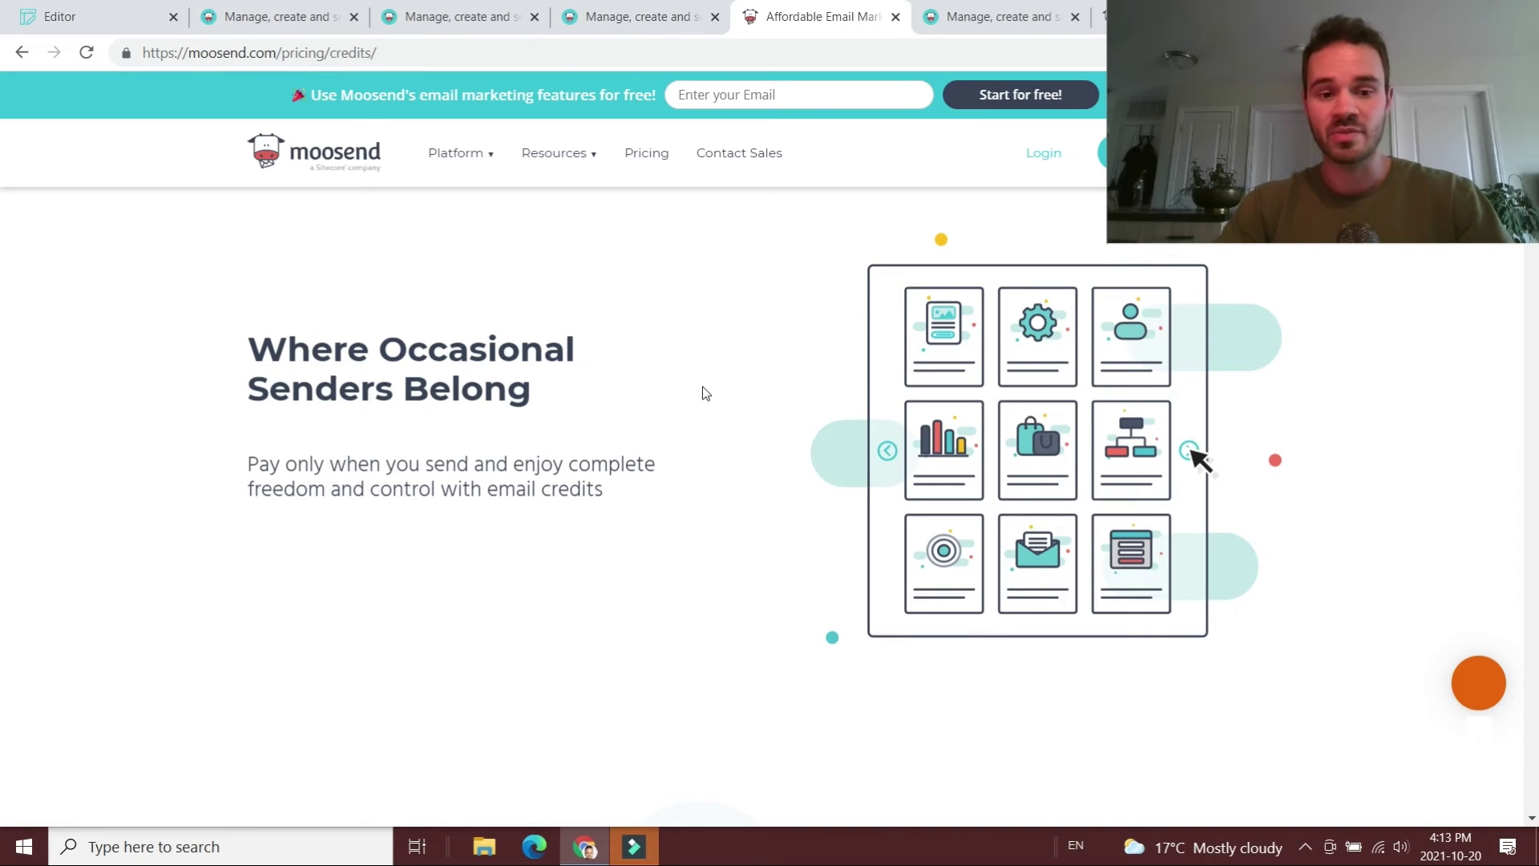
scroll(497, 551, down, 5)
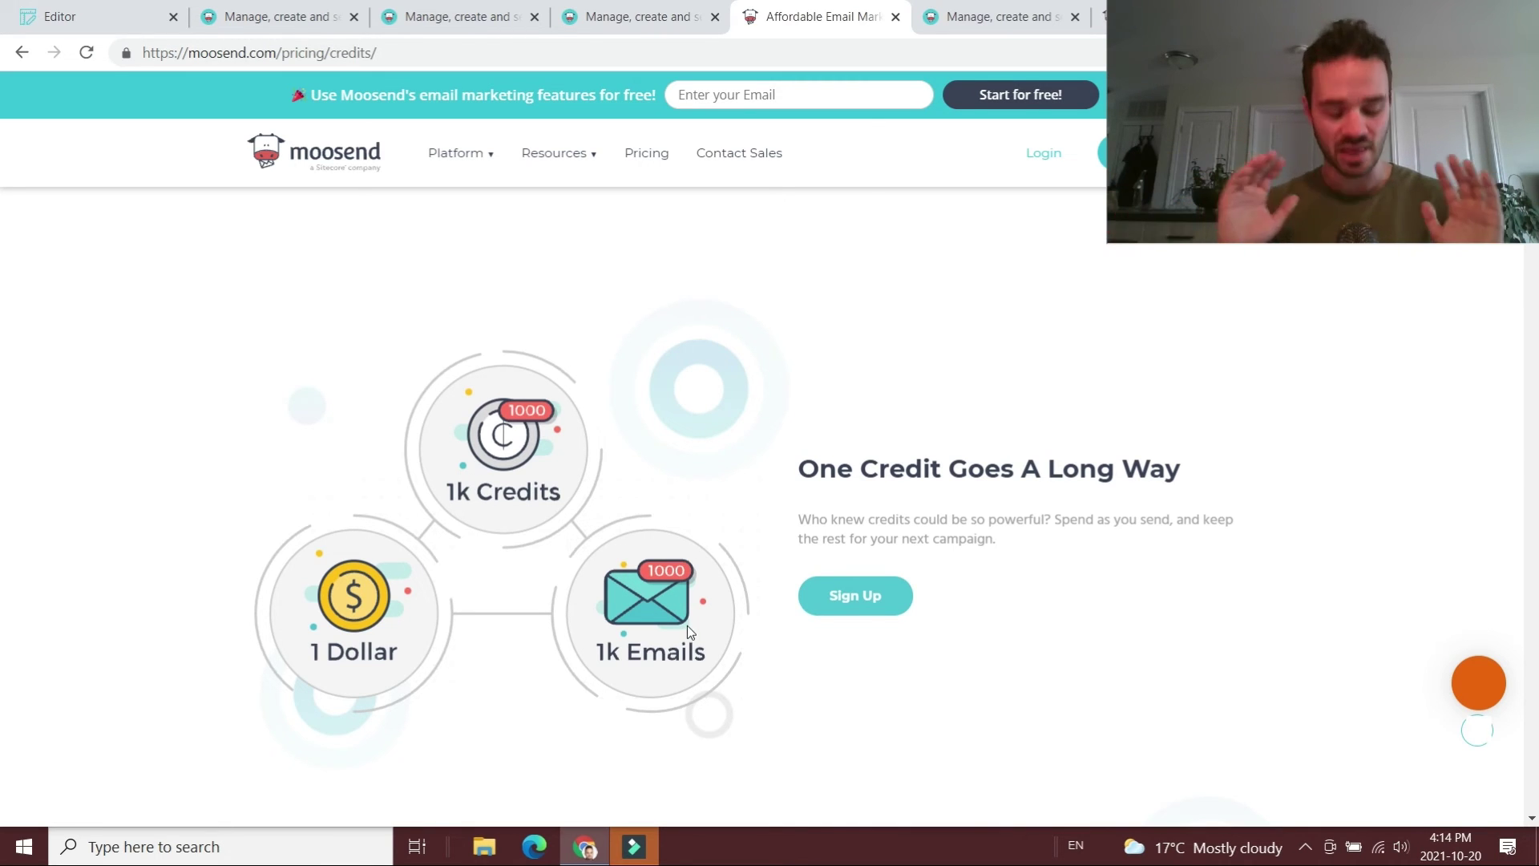
scroll(687, 625, up, 3)
scroll(691, 631, up, 3)
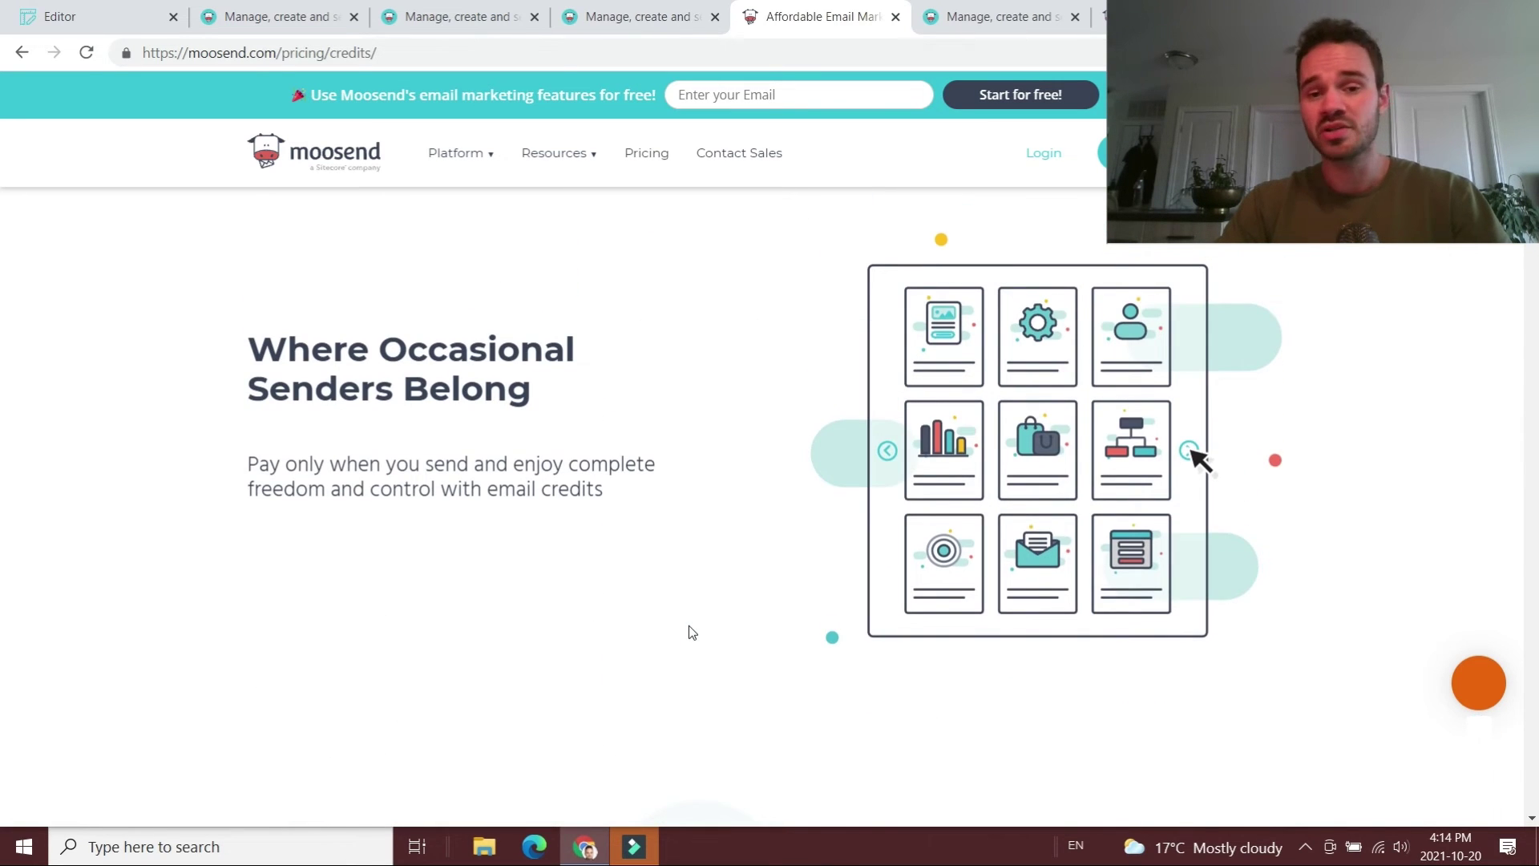
- Switch to the account's billing plans, show the subscription plans, and select the monthly plan for 3K maximum subscribers
key(ctrl+Tab)
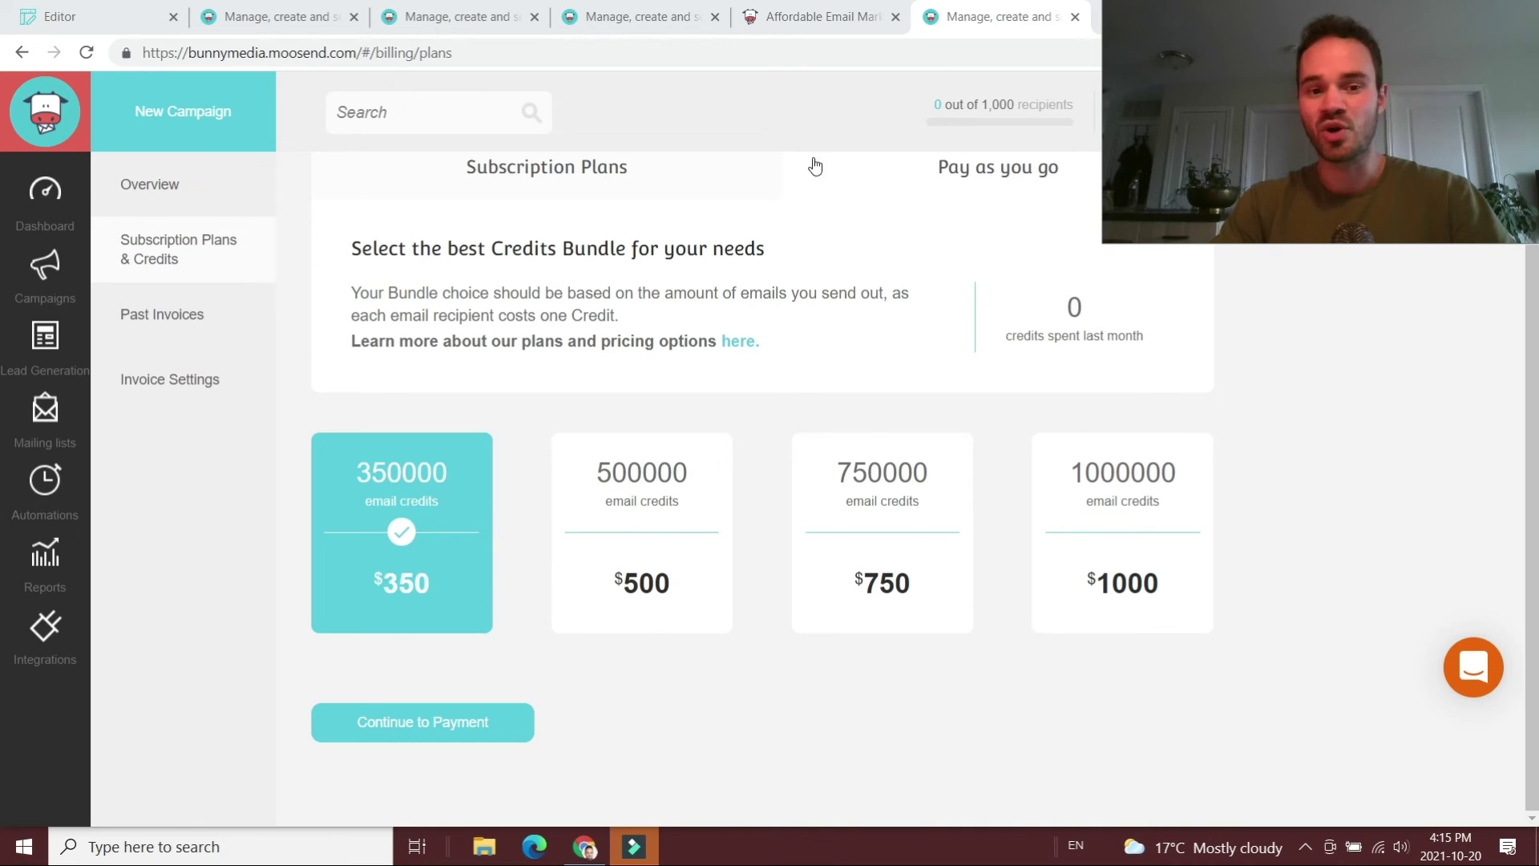
click(670, 176)
click(698, 576)
scroll(698, 575, down, 1)
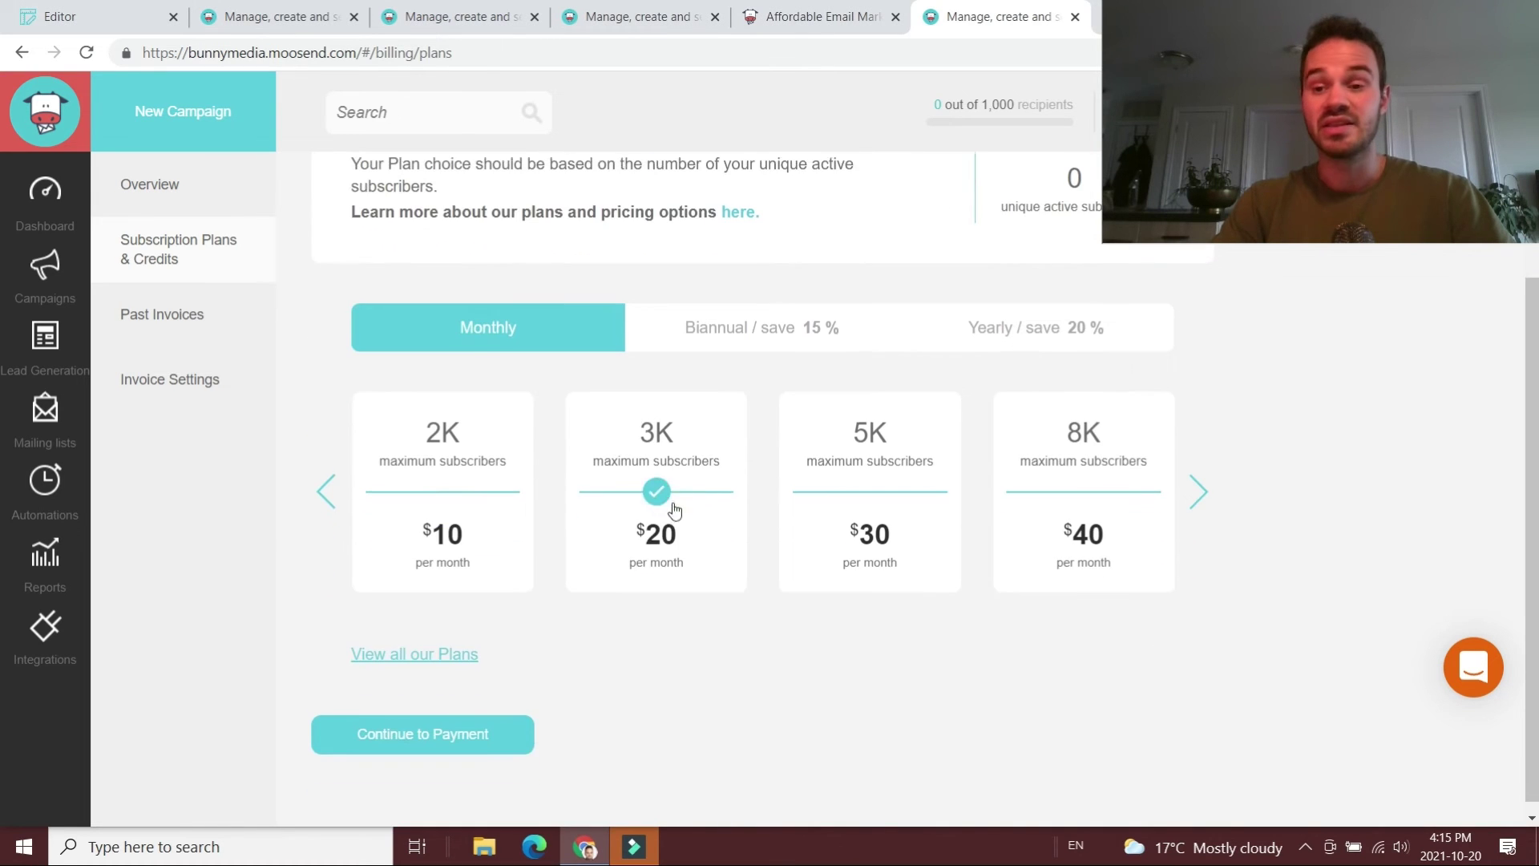